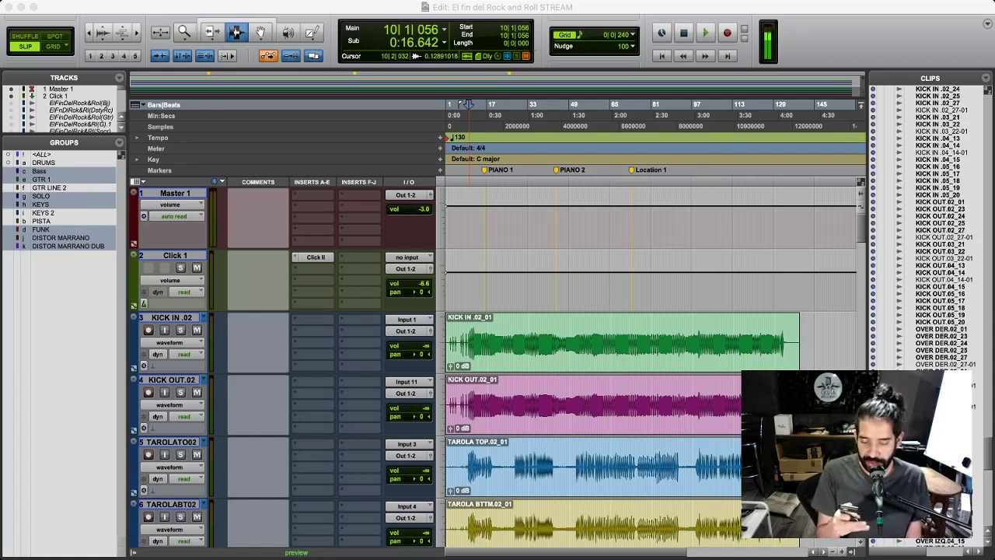
{"action": "key", "text": "super+Tab"}
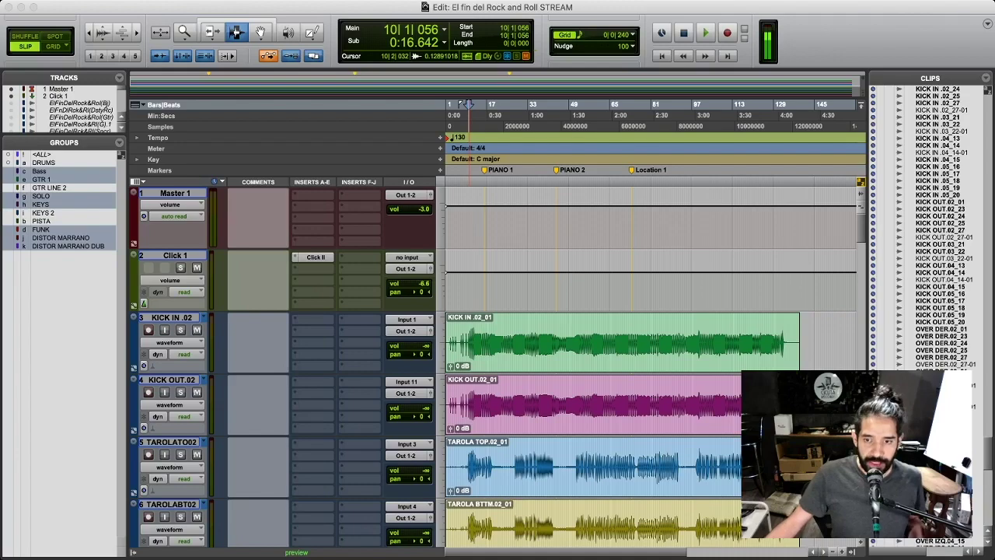
{"action": "left_click", "coordinate": [707, 520]}
{"action": "left_click", "coordinate": [495, 342]}
{"action": "left_click", "coordinate": [461, 342]}
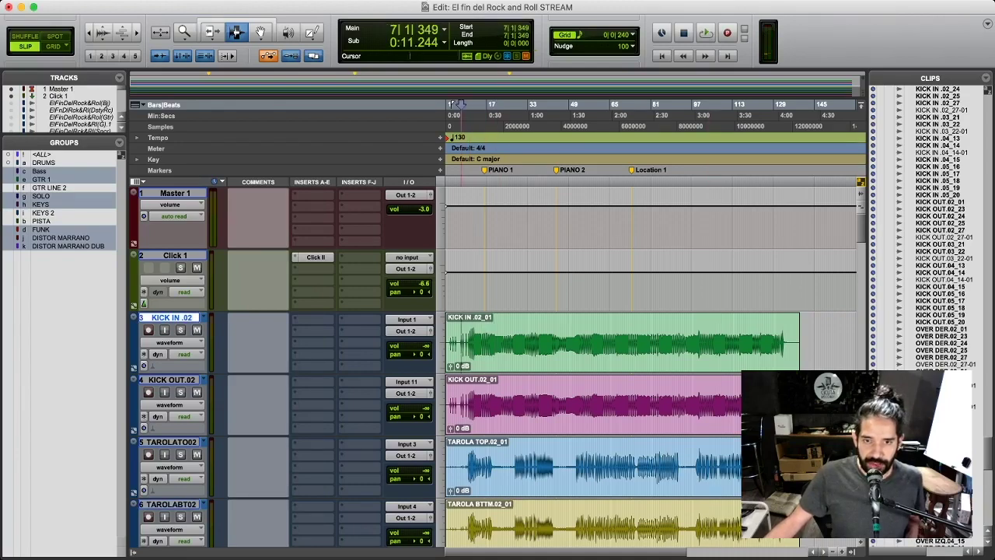
{"action": "left_click_drag", "start_coordinate": [461, 342], "coordinate": [462, 342]}
{"action": "scroll", "coordinate": [533, 344], "scroll_direction": "down", "scroll_amount": 10}
{"action": "scroll", "coordinate": [533, 344], "scroll_direction": "up", "scroll_amount": 10}
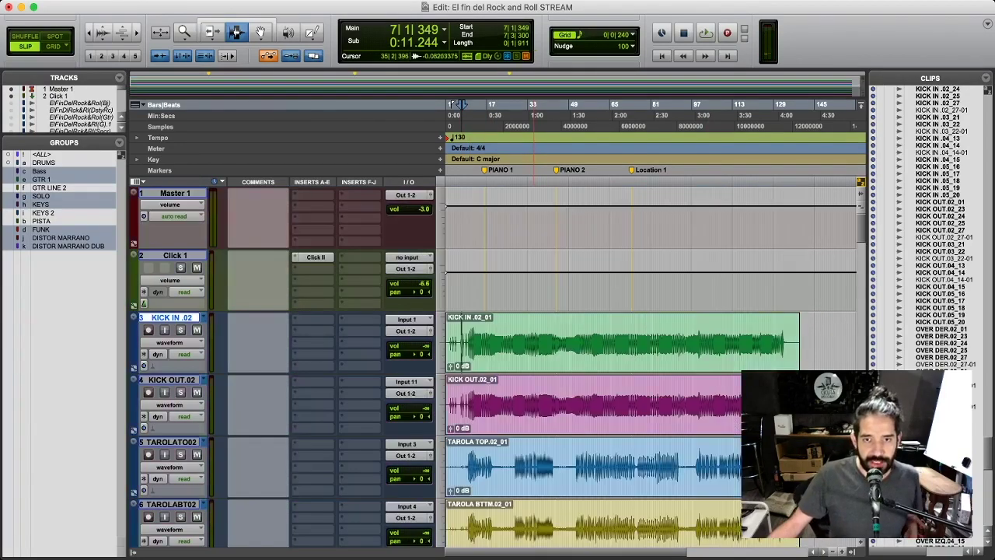
{"action": "key", "text": "super+Tab"}
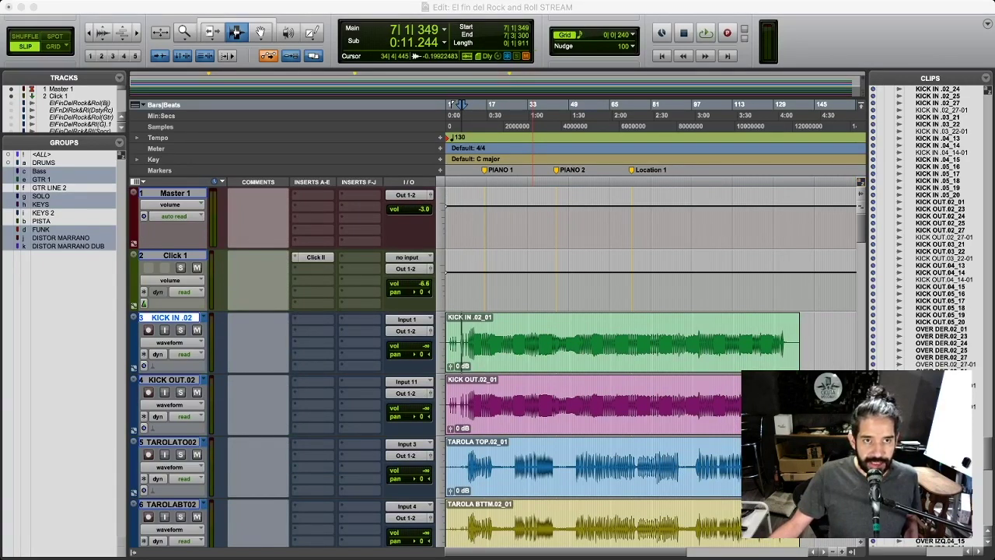
{"action": "key", "text": "super+Tab"}
{"action": "left_click_drag", "start_coordinate": [486, 343], "coordinate": [560, 343]}
{"action": "key", "text": "super+Tab"}
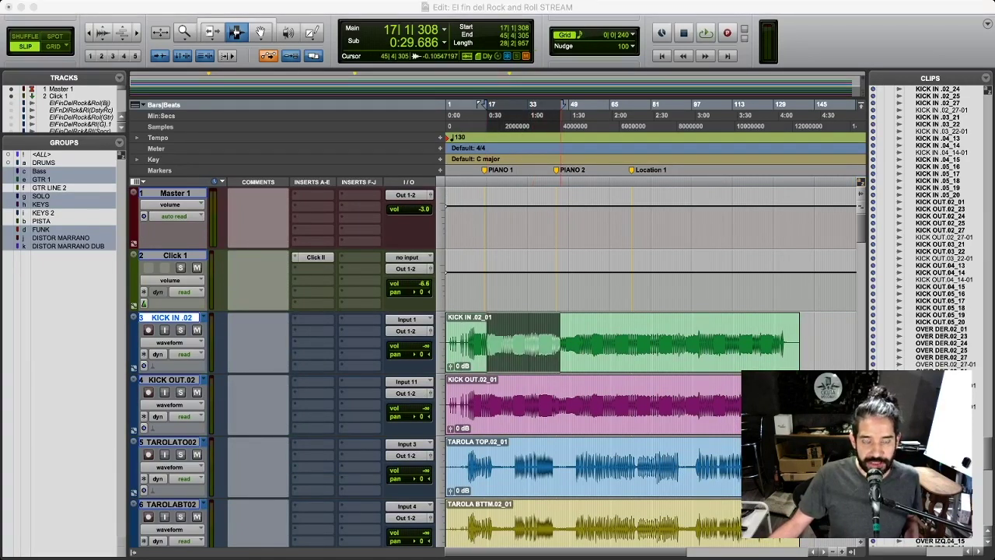
{"action": "key", "text": "super+Tab"}
{"action": "left_click", "coordinate": [481, 343]}
{"action": "left_click", "coordinate": [468, 343]}
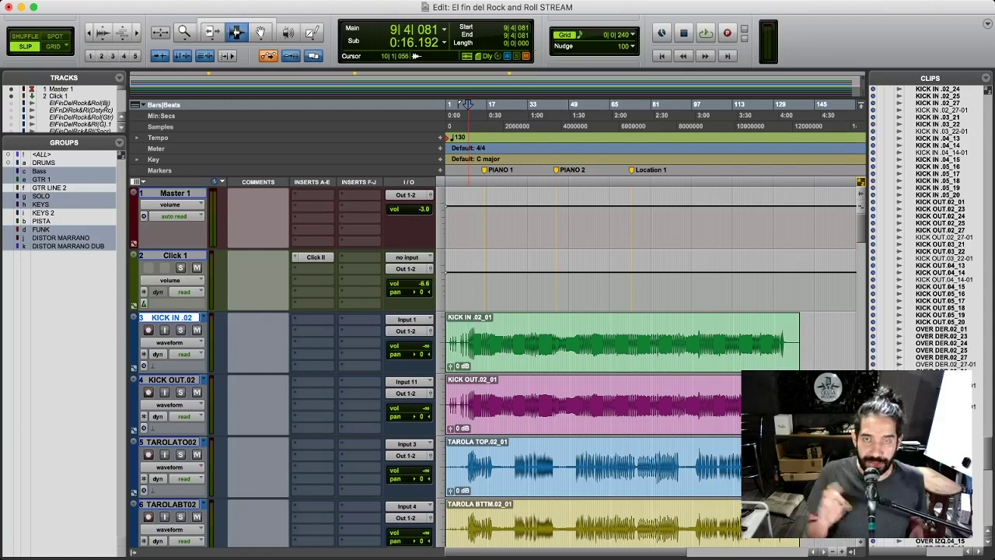
{"action": "key", "text": "super+Tab"}
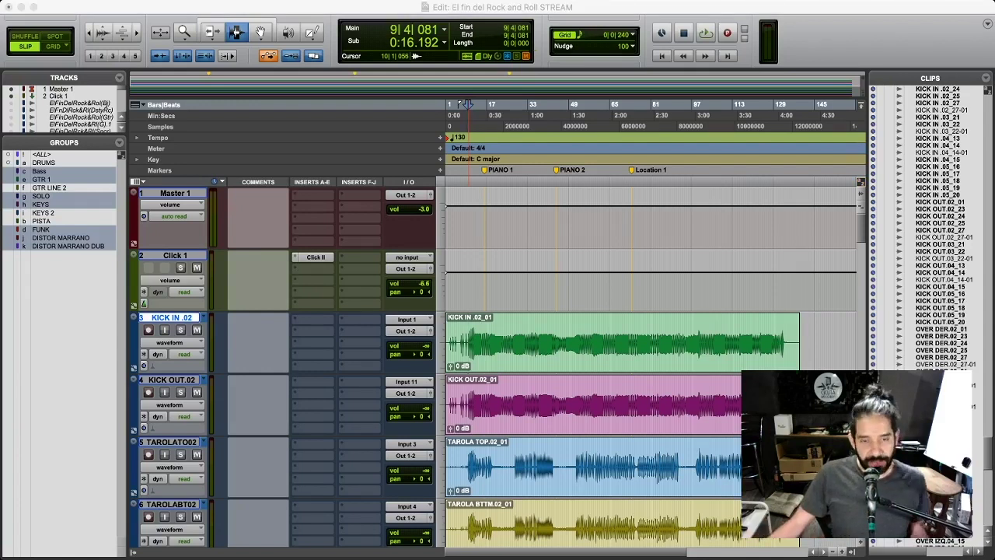
{"action": "key", "text": "super+Tab"}
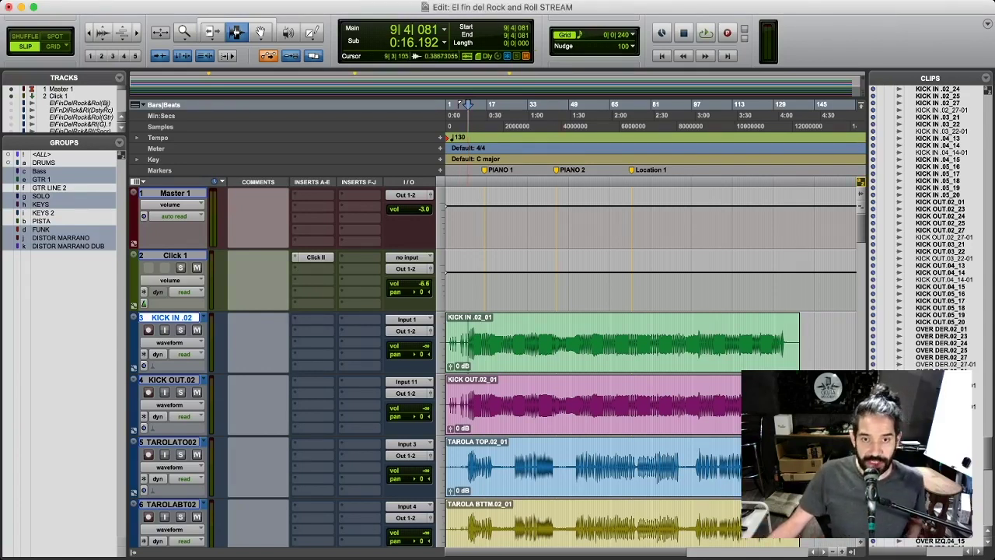
Look through the session's tracks, from the drum mics through the bass and guitars to the vocals and choruses.
{"action": "left_click", "coordinate": [467, 342]}
{"action": "key", "text": "t"}
{"action": "key", "text": "t"}
{"action": "key", "text": "r"}
{"action": "scroll", "coordinate": [592, 342], "scroll_direction": "down", "scroll_amount": 20}
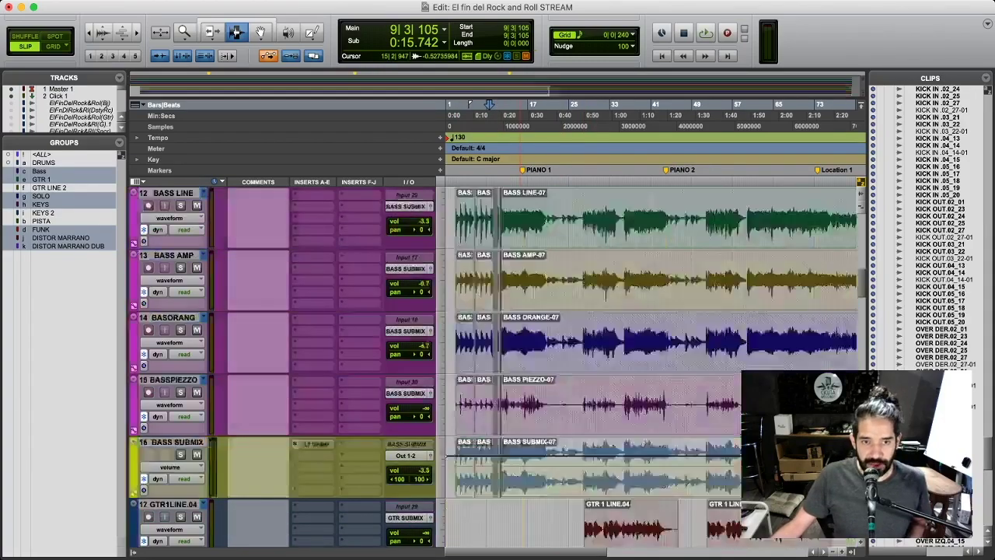
{"action": "scroll", "coordinate": [653, 365], "scroll_direction": "up", "scroll_amount": 3}
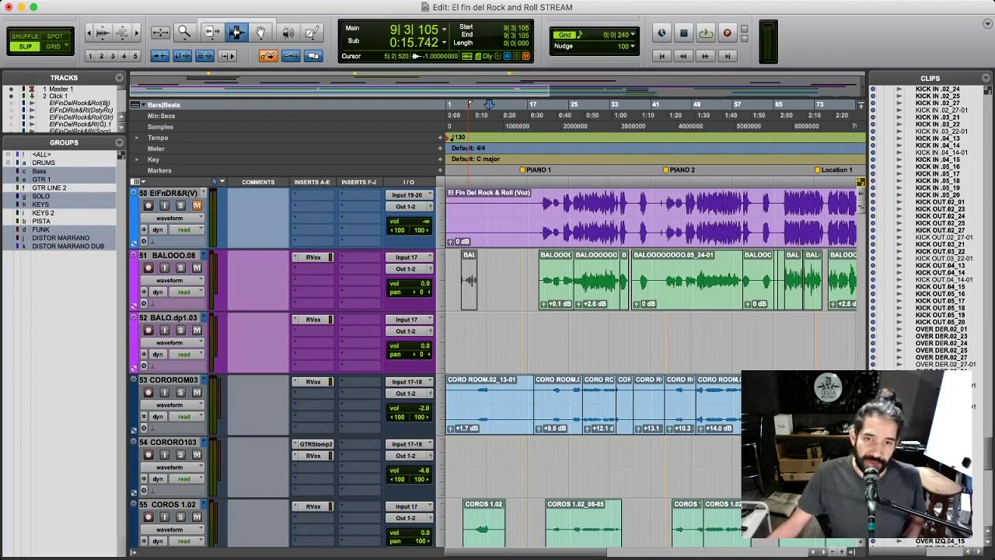
{"action": "scroll", "coordinate": [653, 366], "scroll_direction": "up", "scroll_amount": 20}
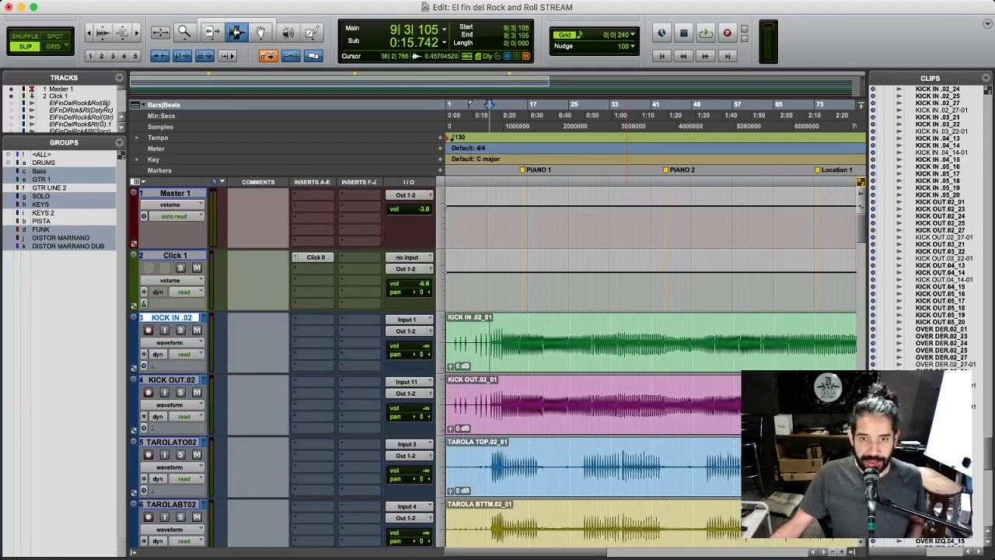
{"action": "key", "text": "Tab"}
{"action": "key", "text": "t"}
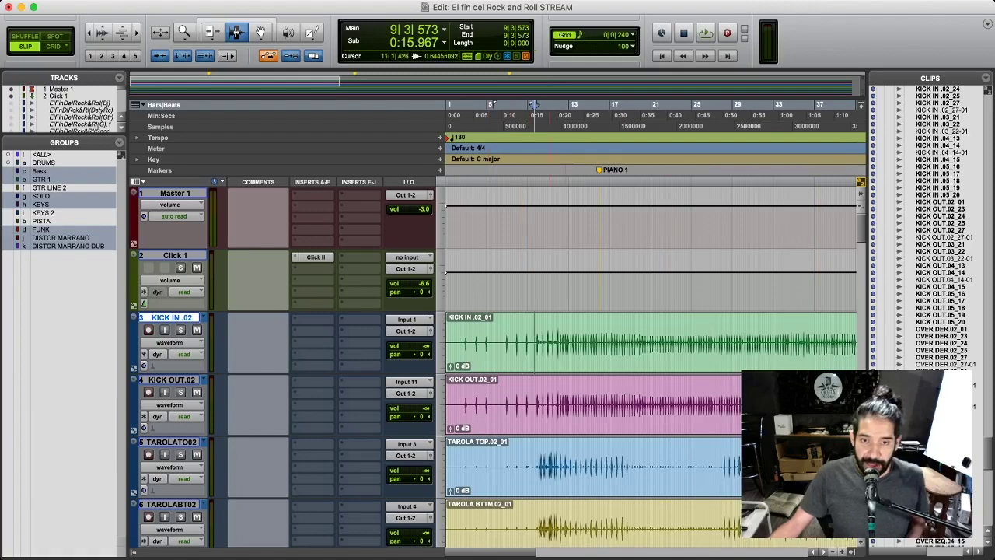
{"action": "key", "text": "r"}
{"action": "scroll", "coordinate": [653, 365], "scroll_direction": "down", "scroll_amount": 15}
{"action": "scroll", "coordinate": [653, 365], "scroll_direction": "up", "scroll_amount": 3}
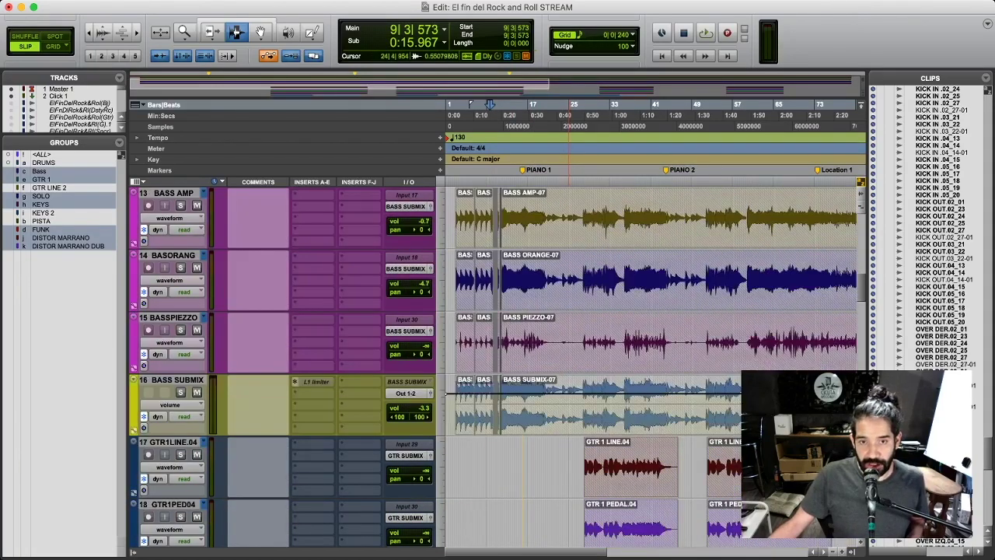
{"action": "left_click", "coordinate": [452, 363]}
{"action": "scroll", "coordinate": [455, 363], "scroll_direction": "up", "scroll_amount": 5}
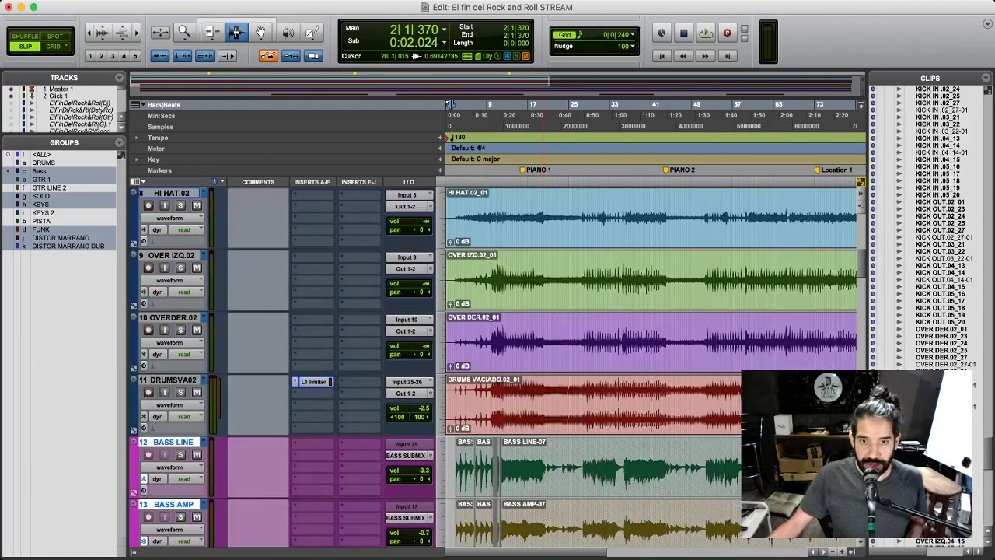
Listen to the song from bar 4, and again from the end of bar 9.
{"action": "left_click", "coordinate": [461, 104]}
{"action": "key", "text": "space"}
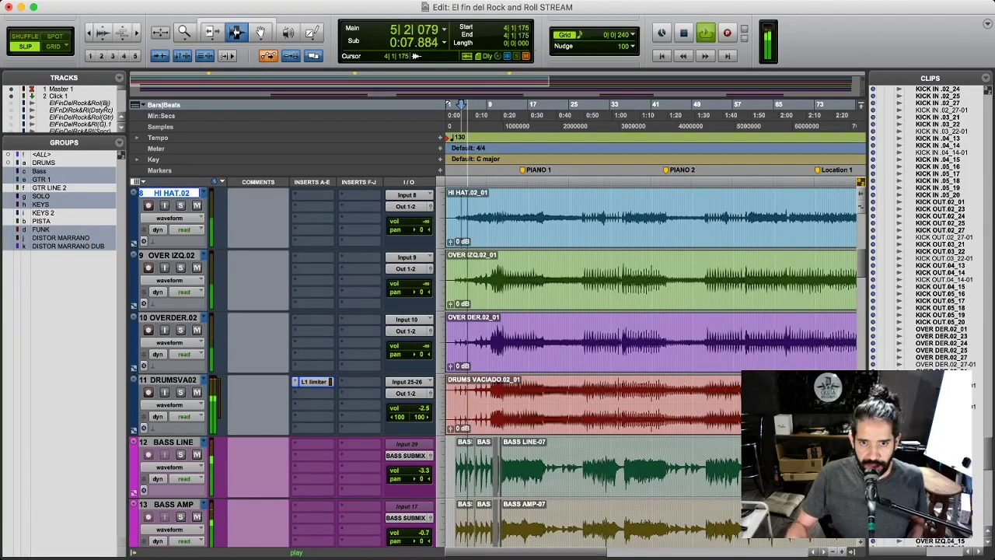
{"action": "key", "text": "space"}
{"action": "left_click", "coordinate": [493, 363]}
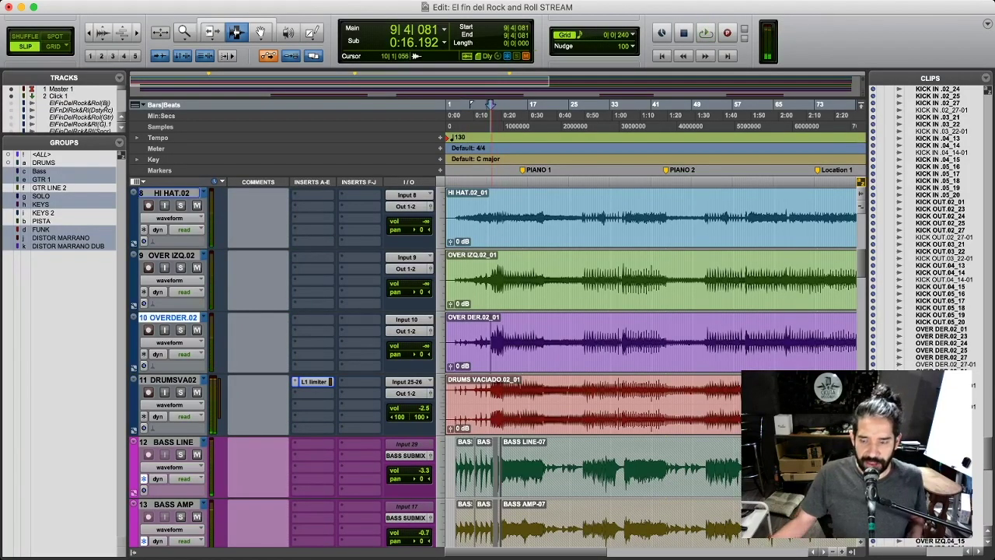
{"action": "key", "text": "space"}
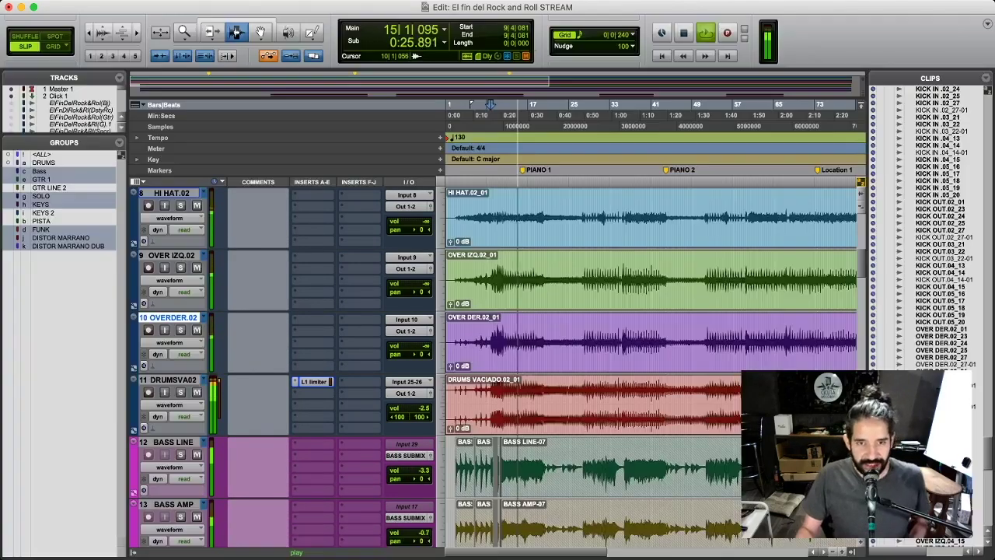
{"action": "key", "text": "space"}
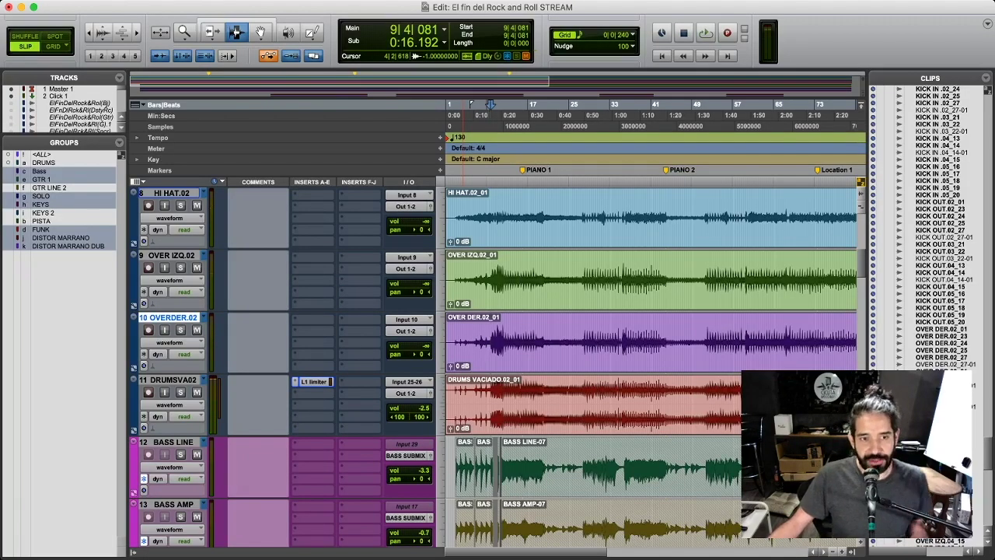
{"action": "scroll", "coordinate": [542, 350], "scroll_direction": "up", "scroll_amount": 7}
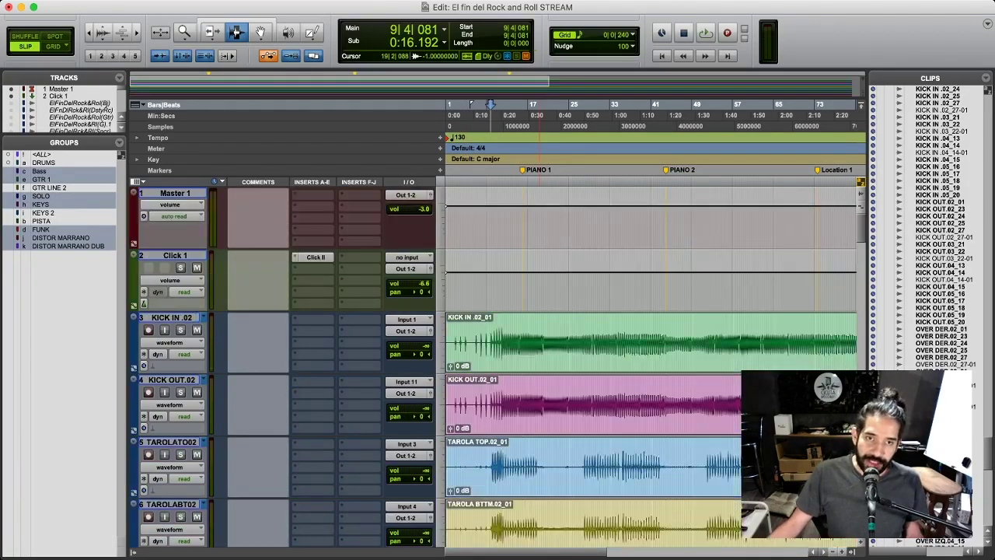
{"action": "scroll", "coordinate": [543, 350], "scroll_direction": "down", "scroll_amount": 2}
{"action": "scroll", "coordinate": [543, 350], "scroll_direction": "up", "scroll_amount": 2}
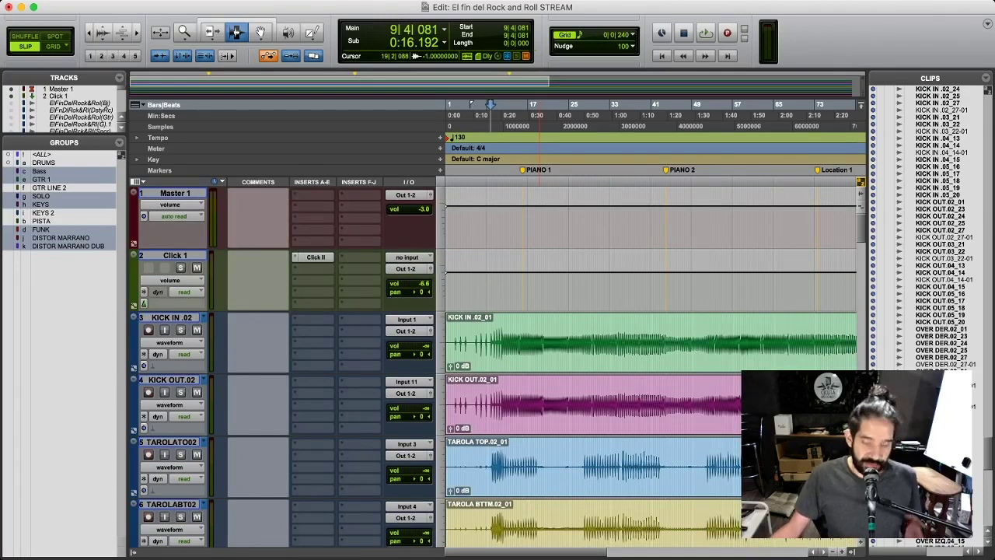
{"action": "key", "text": "super+Tab"}
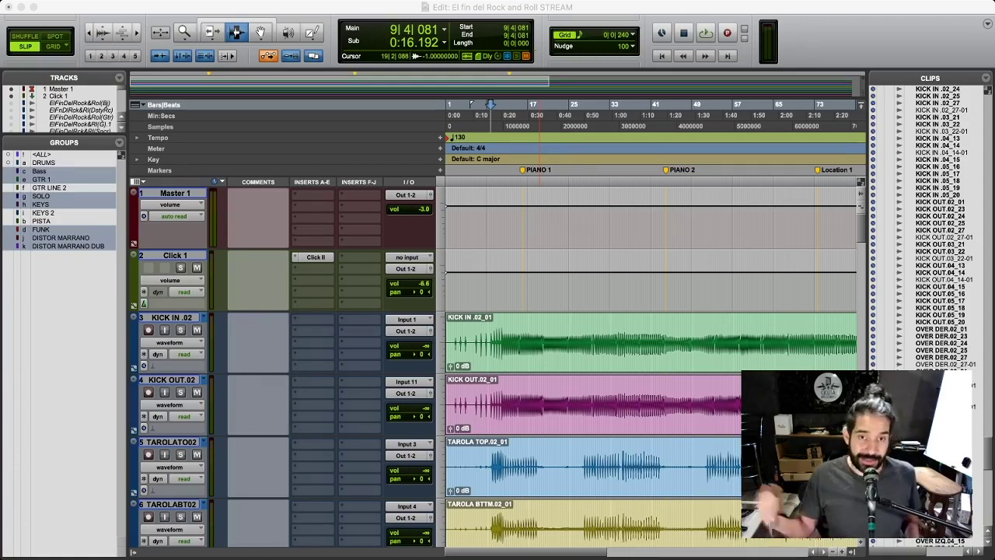
{"action": "key", "text": "super+Tab"}
Examine the KICK IN .02 hit at bar 12, beat 2 in close waveform detail.
{"action": "left_click", "coordinate": [496, 342]}
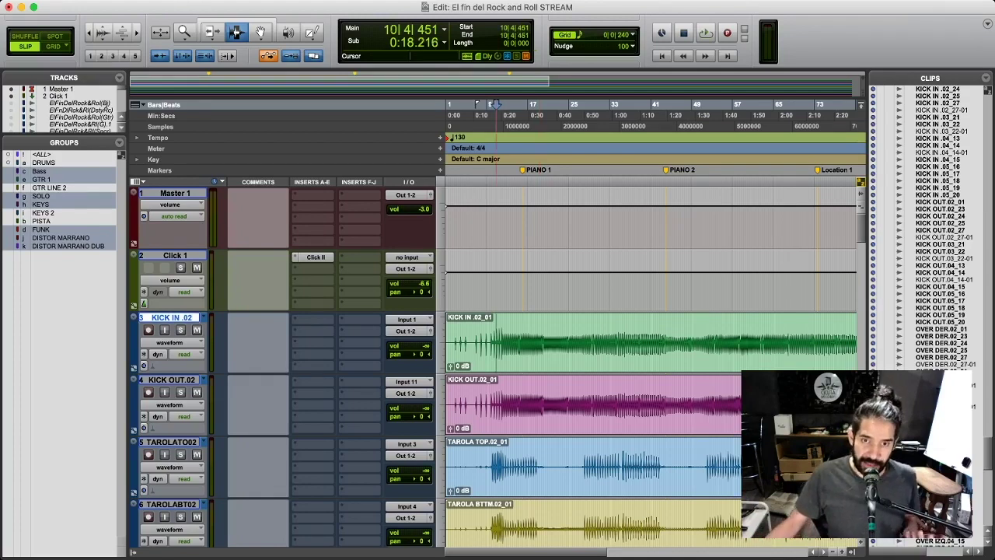
{"action": "left_click", "coordinate": [500, 342]}
{"action": "key", "text": "Tab"}
{"action": "key", "text": "t"}
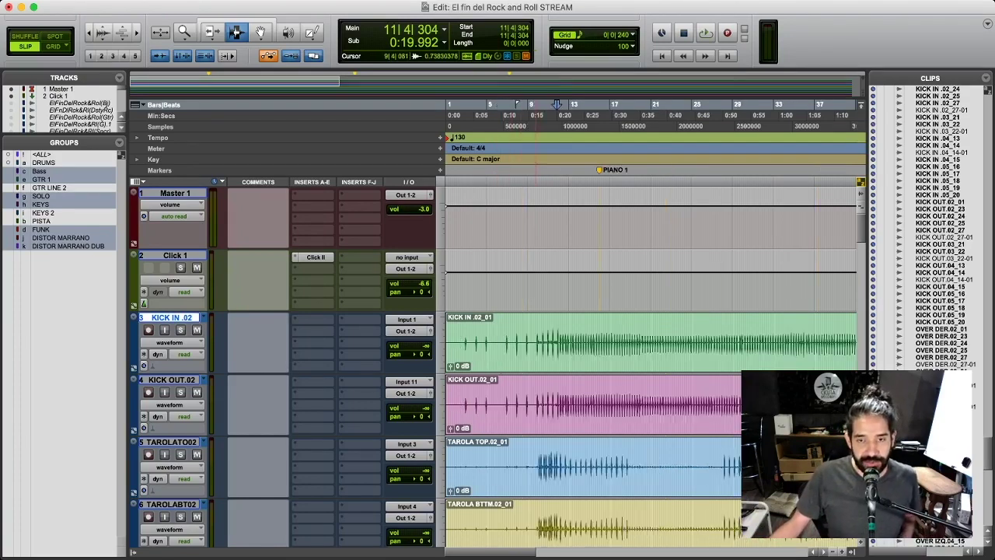
{"action": "key", "text": "t"}
{"action": "key", "text": "t"}
{"action": "left_click", "coordinate": [651, 341]}
{"action": "left_click", "coordinate": [668, 342]}
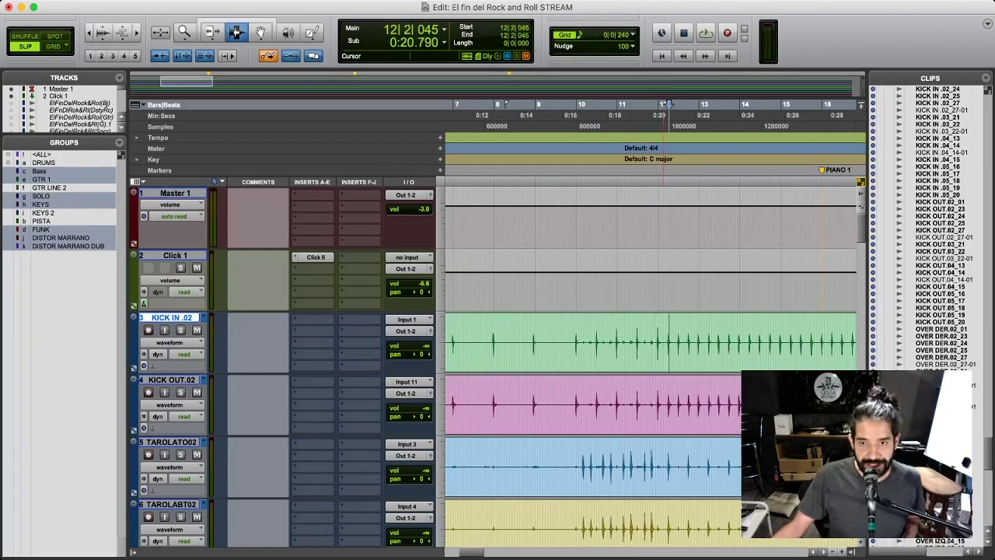
{"action": "key", "text": "super+bracketright"}
{"action": "key", "text": "super+bracketright"}
{"action": "key", "text": "super+bracketright"}
{"action": "key", "text": "super+bracketright"}
{"action": "key", "text": "super+bracketright"}
{"action": "key", "text": "super+bracketright"}
{"action": "key", "text": "super+bracketright"}
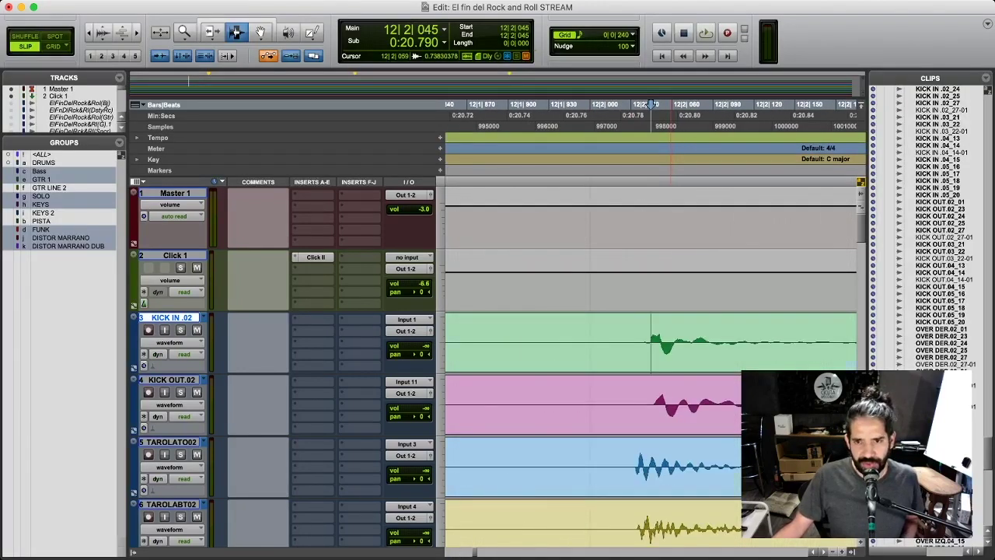
Compare the timing of the bar 12 hit across the kick, snare, tom, hi-hat and overhead tracks.
{"action": "scroll", "coordinate": [671, 342], "scroll_direction": "down", "scroll_amount": 7}
{"action": "scroll", "coordinate": [671, 342], "scroll_direction": "up", "scroll_amount": 3}
{"action": "key", "text": "r"}
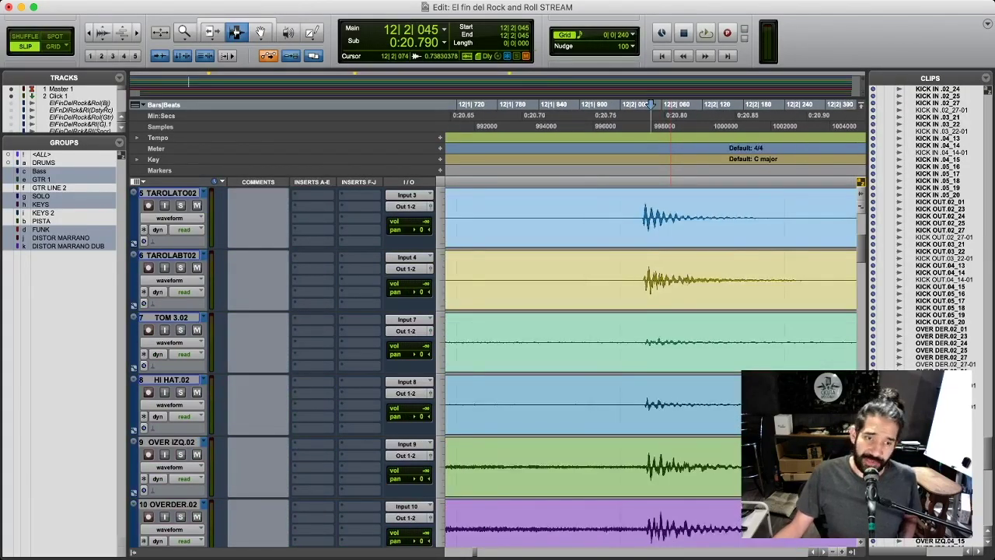
{"action": "key", "text": "super+bracketleft"}
{"action": "key", "text": "super+bracketright"}
{"action": "key", "text": "super+bracketright"}
{"action": "scroll", "coordinate": [651, 104], "scroll_direction": "up", "scroll_amount": 4}
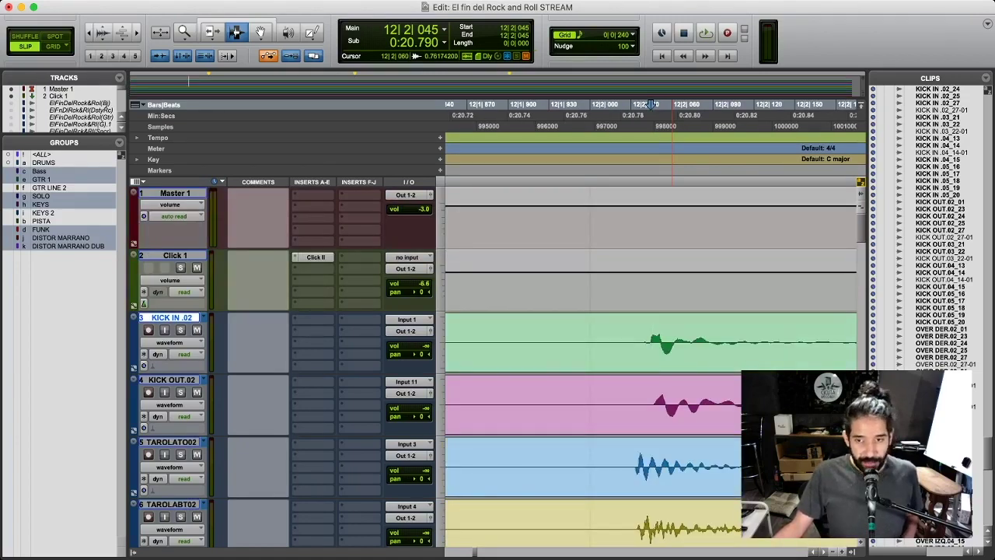
Examine the TAROLATO02 snare hit in bar 11, beat 1 at close range against the neighbouring drum tracks.
{"action": "scroll", "coordinate": [651, 105], "scroll_direction": "down", "scroll_amount": 3}
{"action": "key", "text": "super+bracketleft"}
{"action": "key", "text": "super+bracketleft"}
{"action": "key", "text": "super+bracketleft"}
{"action": "key", "text": "super+bracketleft"}
{"action": "key", "text": "super+bracketleft"}
{"action": "key", "text": "super+bracketleft"}
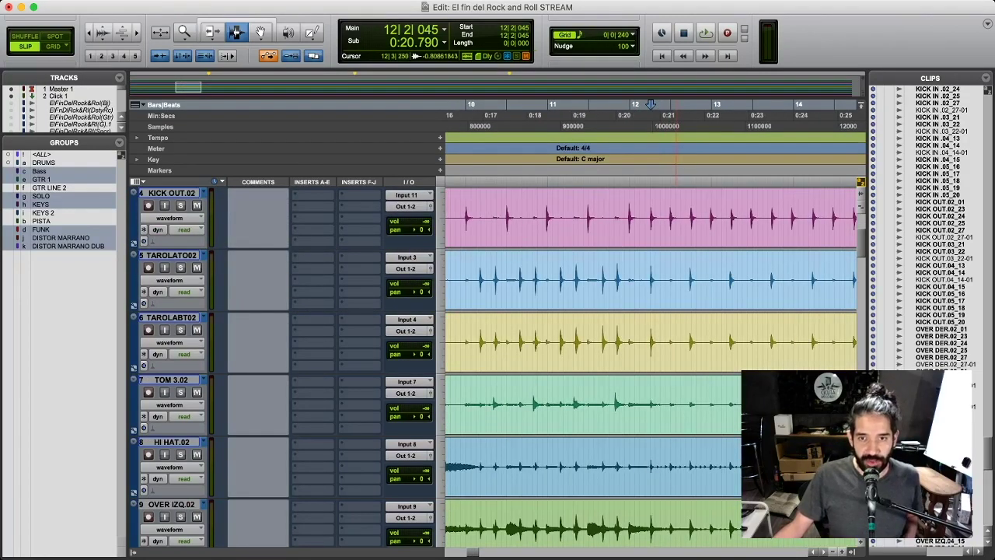
{"action": "left_click", "coordinate": [560, 280]}
{"action": "key", "text": "super+bracketright"}
{"action": "key", "text": "super+bracketright"}
{"action": "key", "text": "super+bracketright"}
{"action": "key", "text": "super+bracketright"}
{"action": "key", "text": "super+bracketright"}
{"action": "key", "text": "super+bracketright"}
{"action": "key", "text": "super+bracketright"}
{"action": "key", "text": "super+bracketright"}
{"action": "key", "text": "super+bracketright"}
{"action": "key", "text": "super+bracketright"}
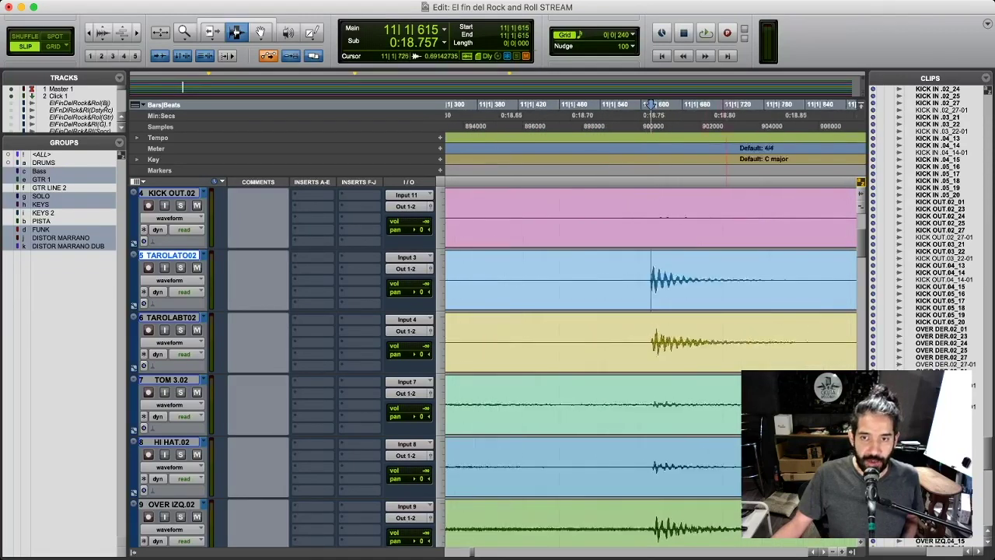
{"action": "scroll", "coordinate": [650, 322], "scroll_direction": "right", "scroll_amount": 3}
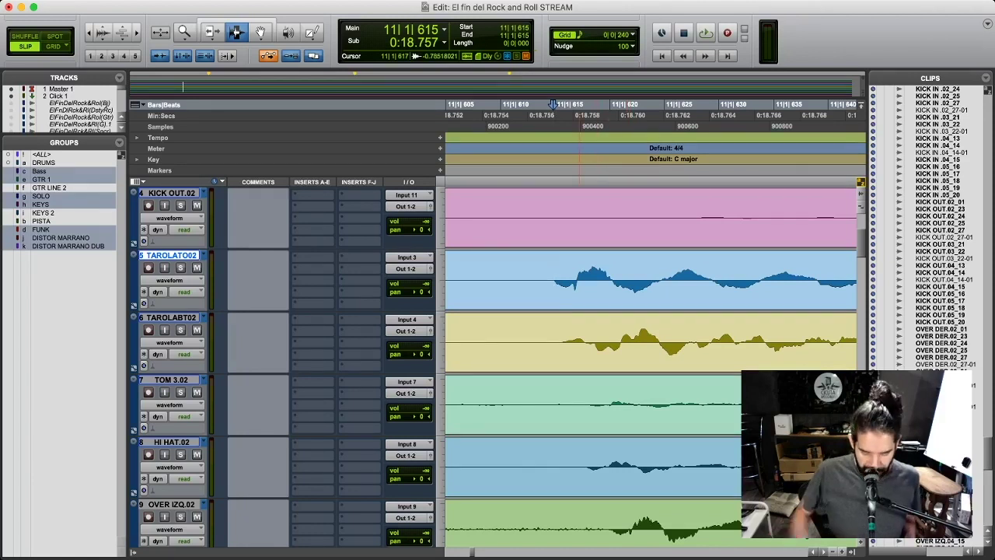
Enlarge the TAROLATO02 and TAROLABT02 tracks so both snare waveforms can be compared closely.
{"action": "key", "text": "shift+semicolon"}
{"action": "key", "text": "e"}
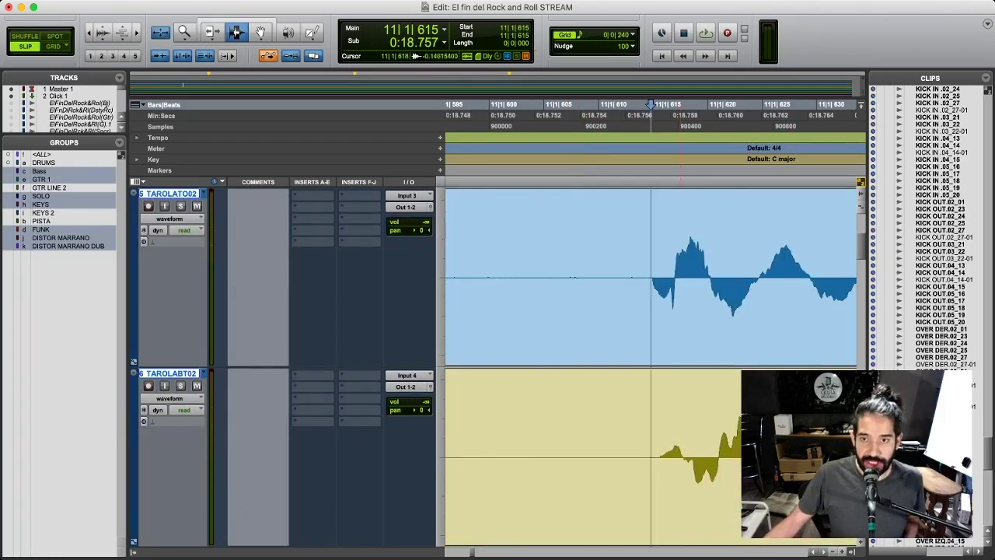
{"action": "scroll", "coordinate": [687, 321], "scroll_direction": "right", "scroll_amount": 1}
{"action": "scroll", "coordinate": [687, 322], "scroll_direction": "right", "scroll_amount": 2}
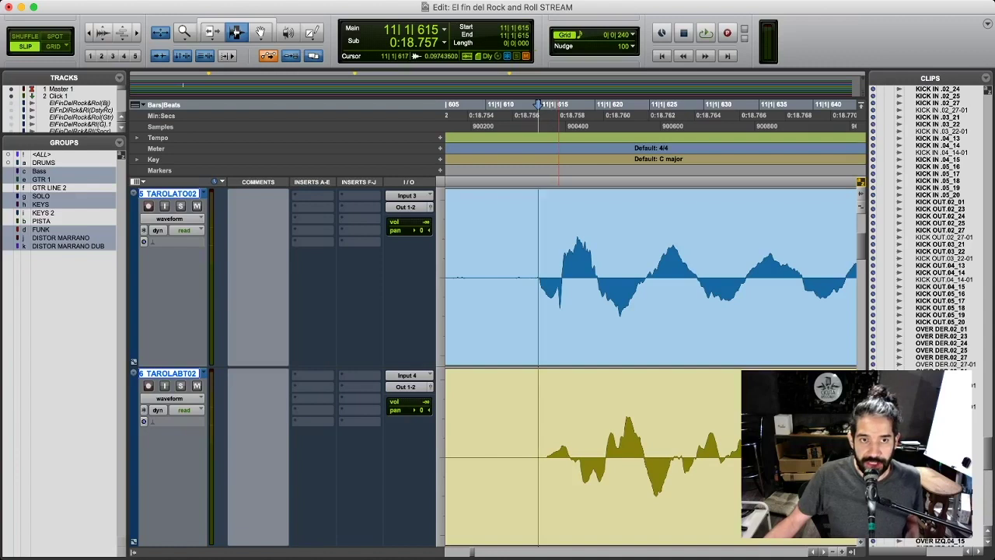
Hide the Comments and Inserts F-J columns and place the edit cursor at 11|1|621 within the snare hit.
{"action": "left_click", "coordinate": [258, 182], "text": "alt"}
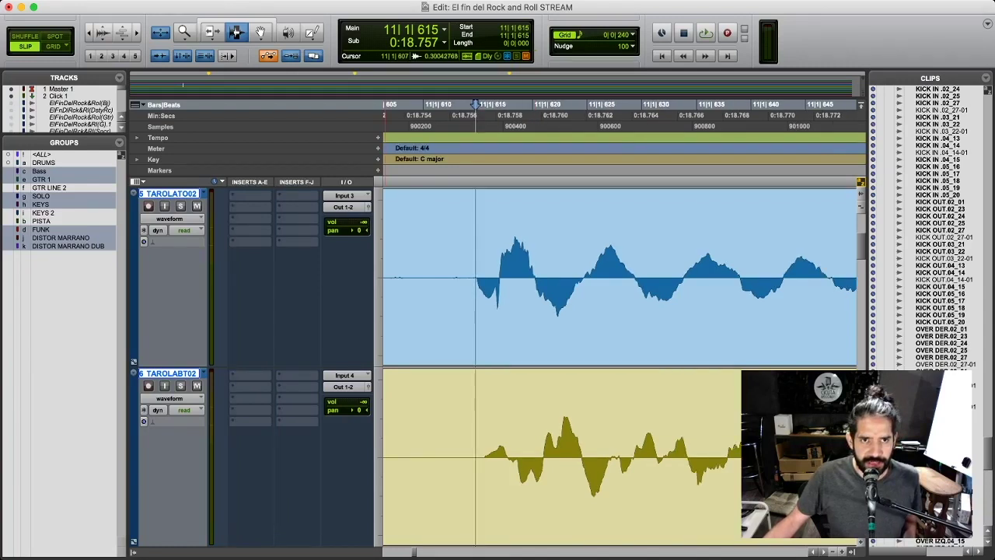
{"action": "left_click", "coordinate": [296, 181], "text": "alt"}
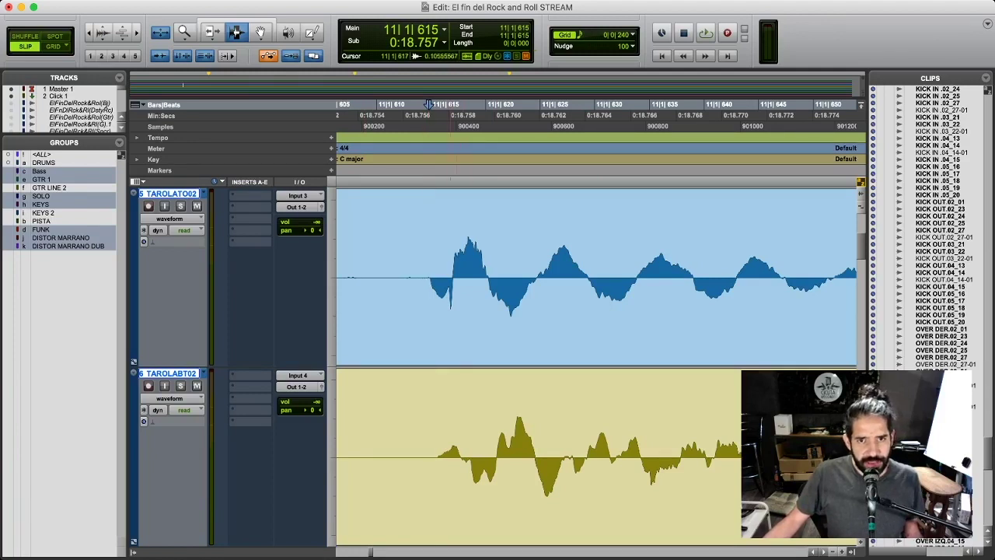
{"action": "mouse_move", "coordinate": [430, 276]}
{"action": "left_mouse_down"}
{"action": "mouse_move", "coordinate": [487, 276]}
{"action": "mouse_move", "coordinate": [497, 458]}
{"action": "mouse_move", "coordinate": [484, 458]}
{"action": "mouse_move", "coordinate": [535, 458]}
{"action": "left_mouse_up"}
{"action": "left_click", "coordinate": [496, 277]}
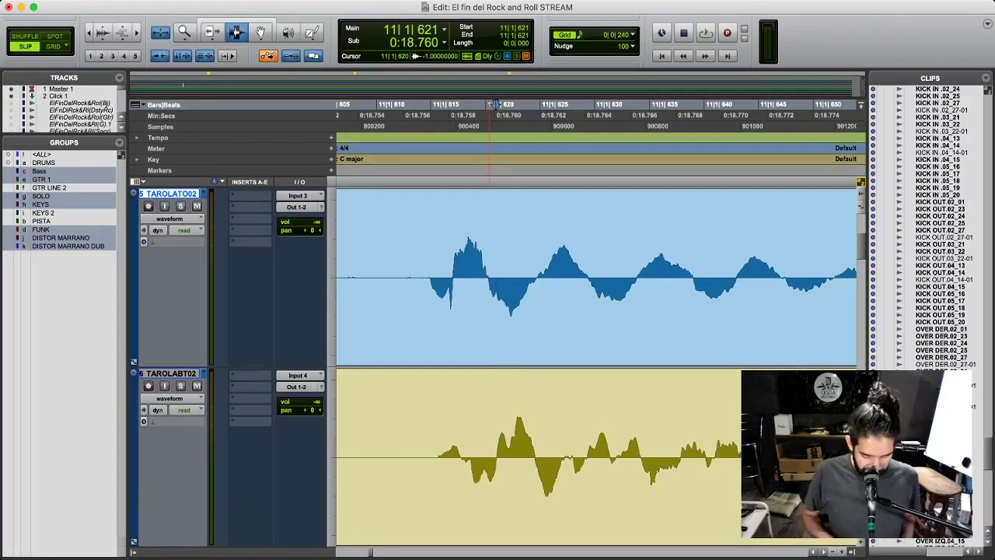
Restore the normal track heights and place the edit cursor at 11|1|615, just before the snare hit, on TAROLABT02.
{"action": "key", "text": "e"}
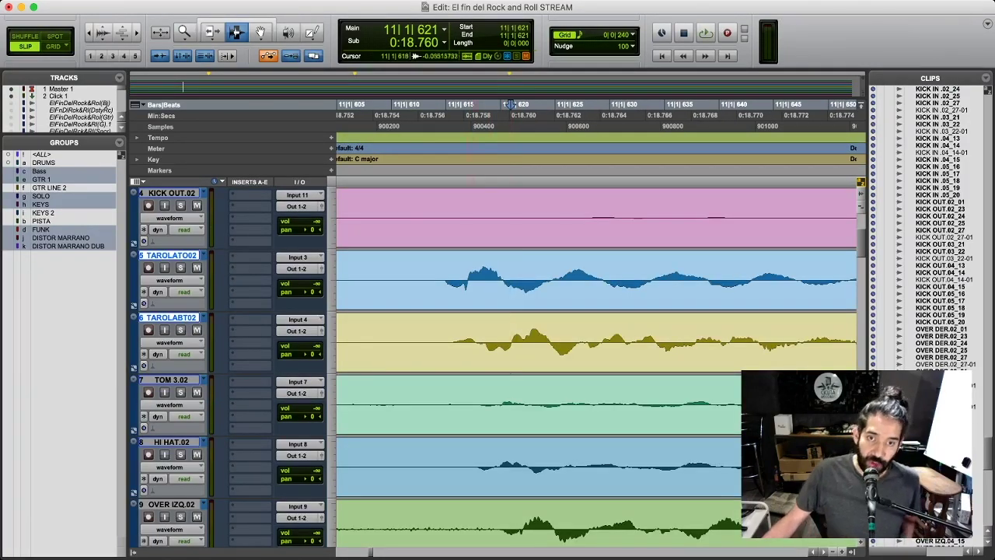
{"action": "left_click", "coordinate": [451, 278]}
{"action": "left_click", "coordinate": [491, 266]}
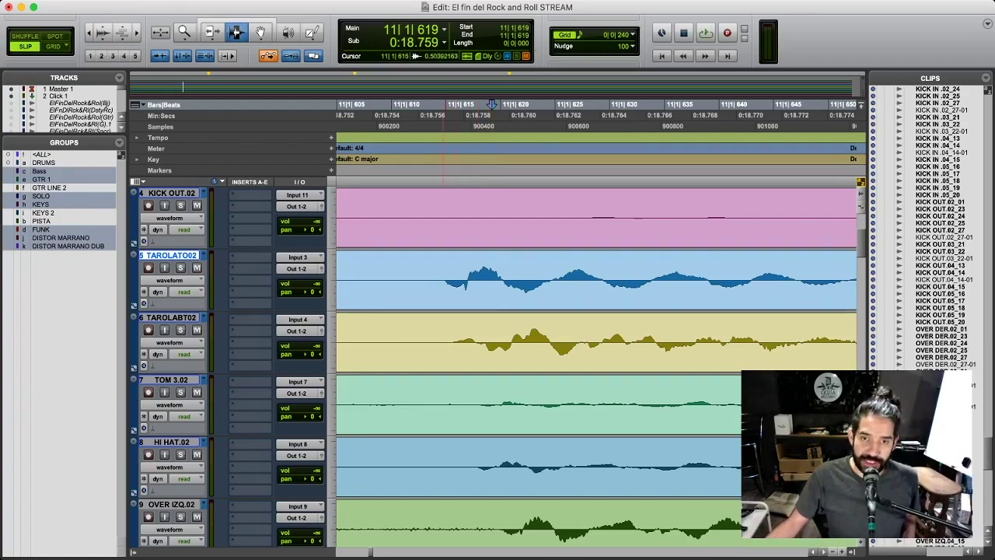
{"action": "left_click", "coordinate": [443, 279]}
{"action": "key", "text": "semicolon"}
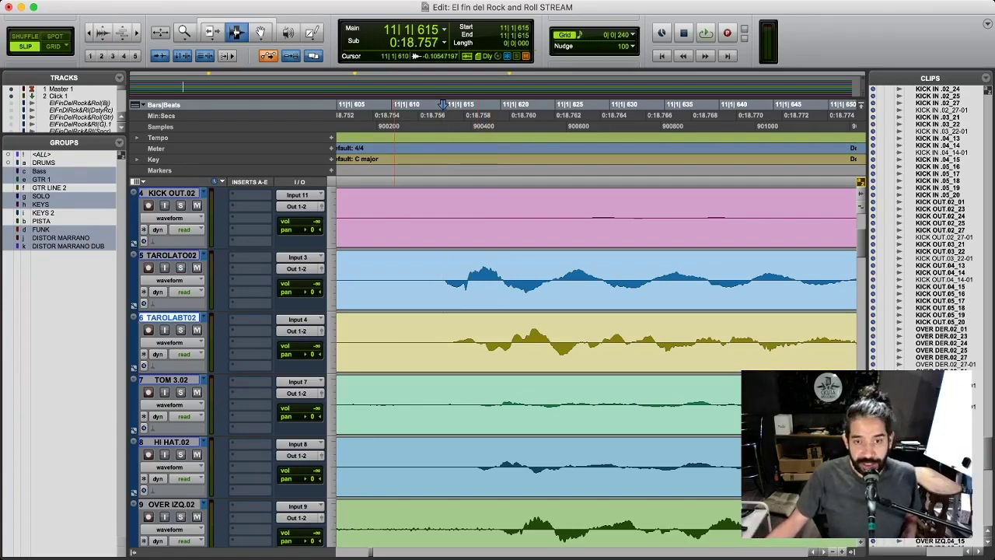
Solo the TAROLATO02 and TAROLABT02 tracks and place the edit cursor at 11|1|613 on TAROLATO02.
{"action": "left_click", "coordinate": [180, 267]}
{"action": "left_click", "coordinate": [180, 330]}
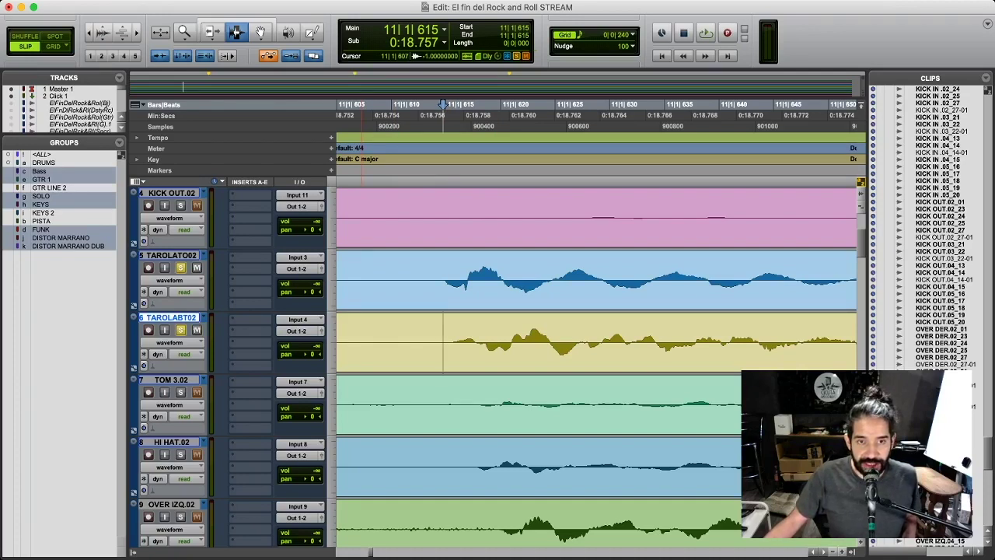
{"action": "left_click", "coordinate": [419, 283]}
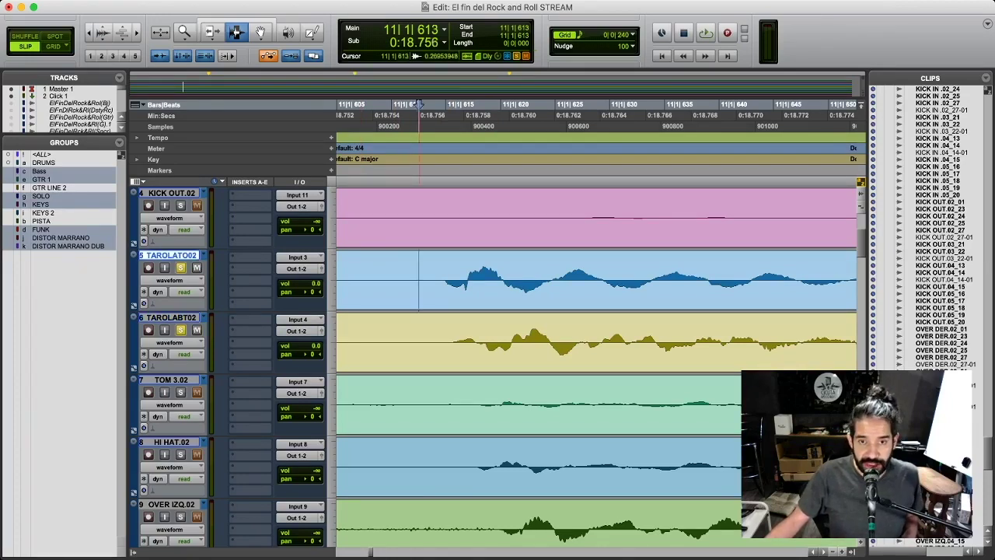
Select the two bar 11 snare hits starting at 11|1|536 across TAROLATO02 and TAROLABT02 and audition them.
{"action": "key", "text": "r"}
{"action": "key", "text": "r"}
{"action": "key", "text": "r"}
{"action": "key", "text": "r"}
{"action": "key", "text": "r"}
{"action": "key", "text": "r"}
{"action": "key", "text": "r"}
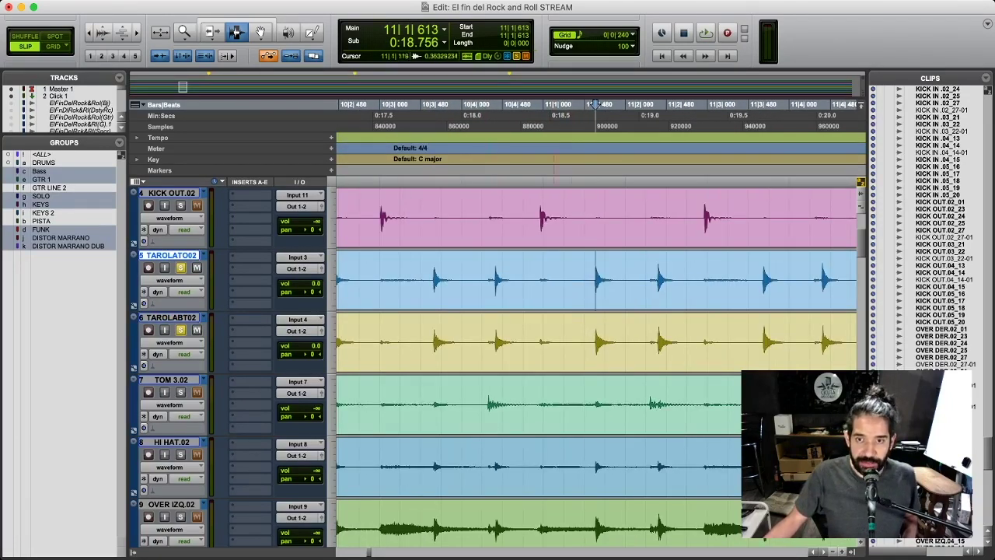
{"action": "left_click_drag", "start_coordinate": [589, 270], "coordinate": [698, 342]}
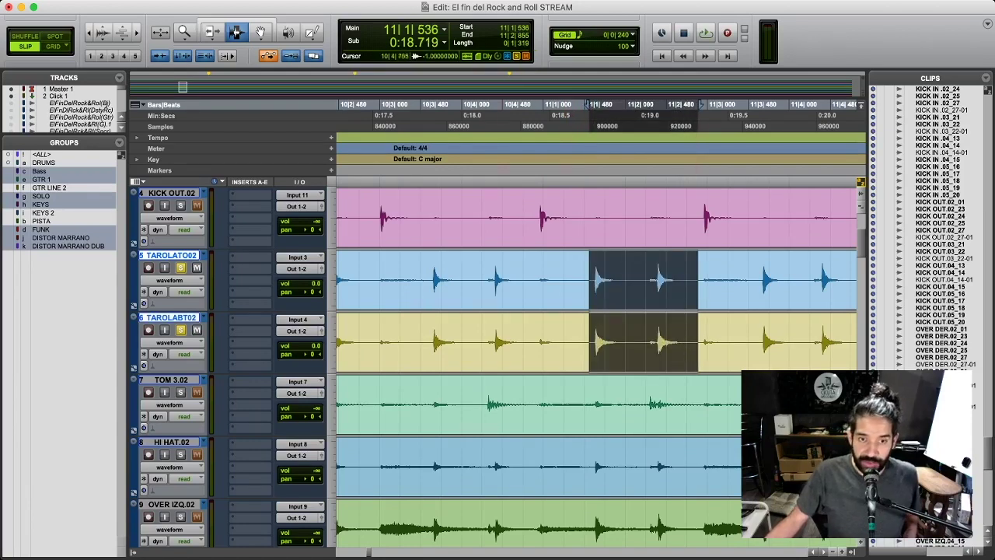
{"action": "key", "text": "space"}
{"action": "key", "text": "space"}
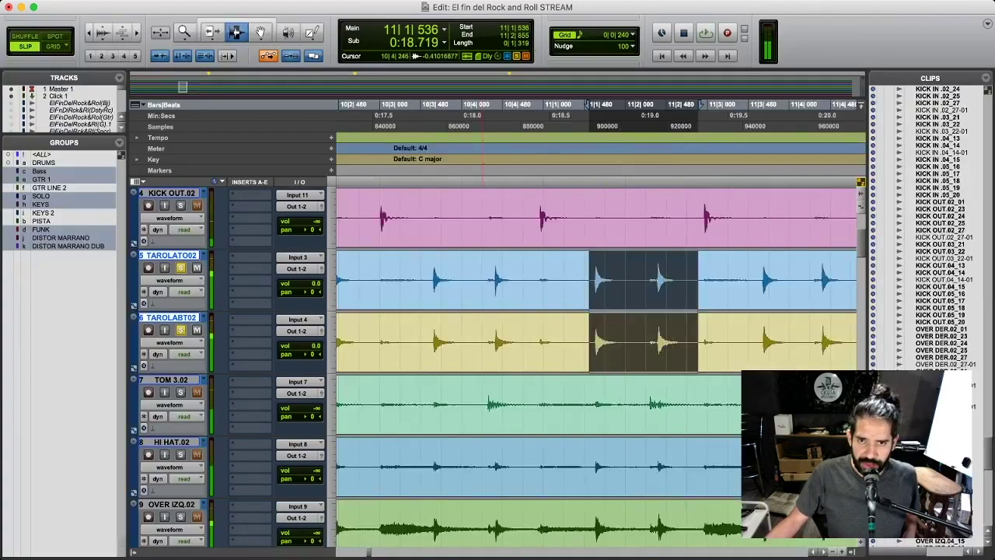
Select a passage around bar 12 across both snare tracks and audition it.
{"action": "key", "text": "r"}
{"action": "key", "text": "r"}
{"action": "key", "text": "r"}
{"action": "left_click_drag", "start_coordinate": [639, 280], "coordinate": [691, 334]}
{"action": "key", "text": "space"}
{"action": "key", "text": "t"}
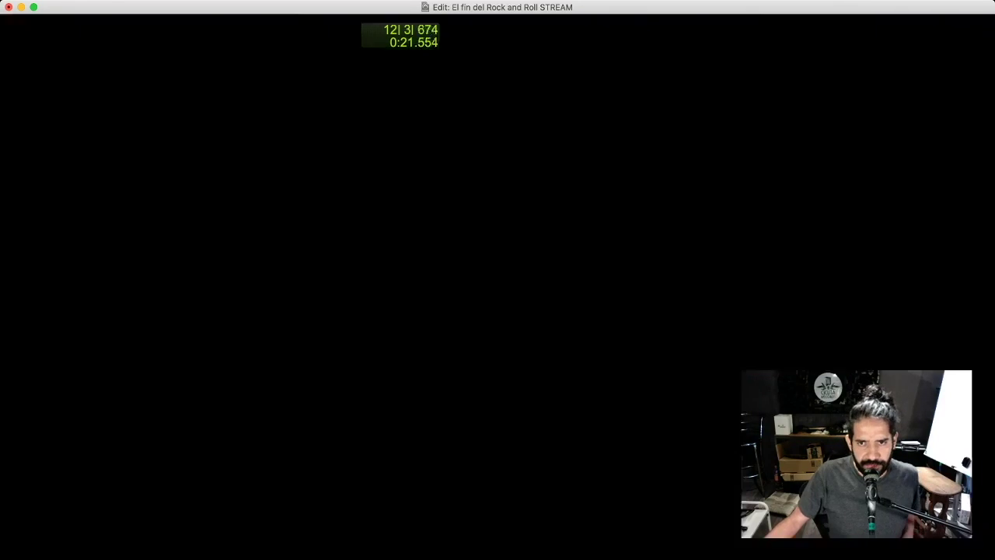
{"action": "key", "text": "space"}
Select the range from 12|2|034 to 13|3|886 on TAROLATO02 and play the two soloed snare tracks in a loop.
{"action": "left_click", "coordinate": [598, 284]}
{"action": "key", "text": "Tab"}
{"action": "left_click", "coordinate": [703, 285], "text": "shift"}
{"action": "left_click_drag", "start_coordinate": [701, 280], "coordinate": [722, 280]}
{"action": "key", "text": "space"}
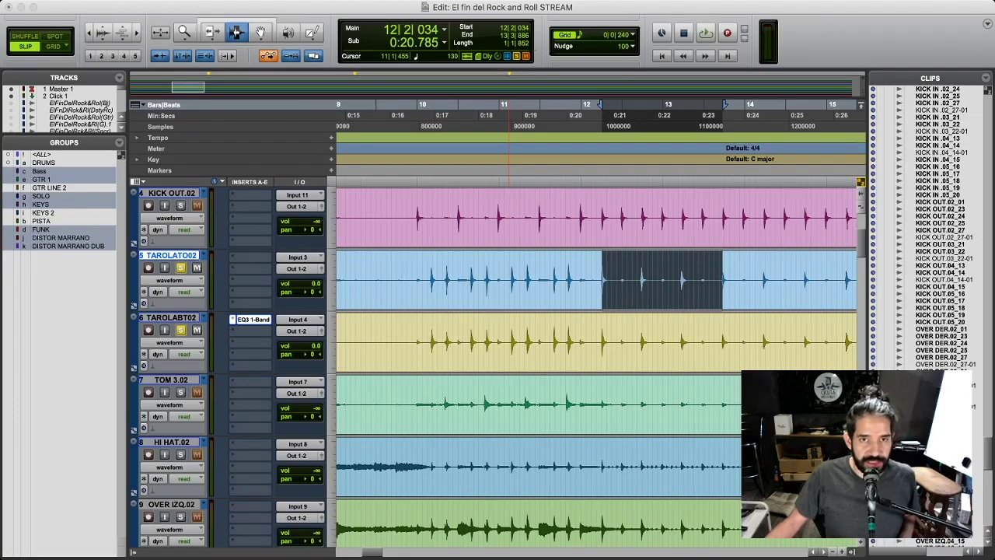
{"action": "key", "text": "space"}
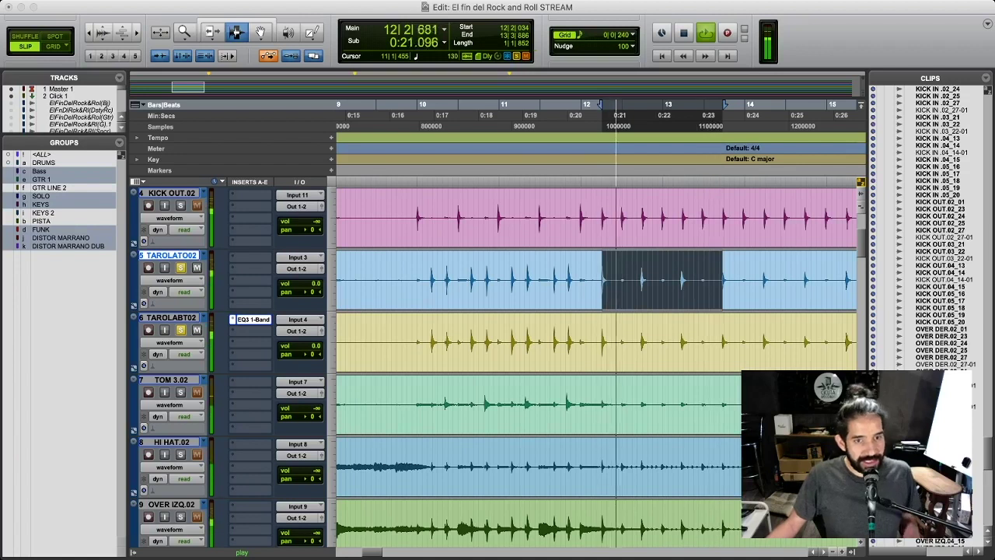
{"action": "key", "text": "space"}
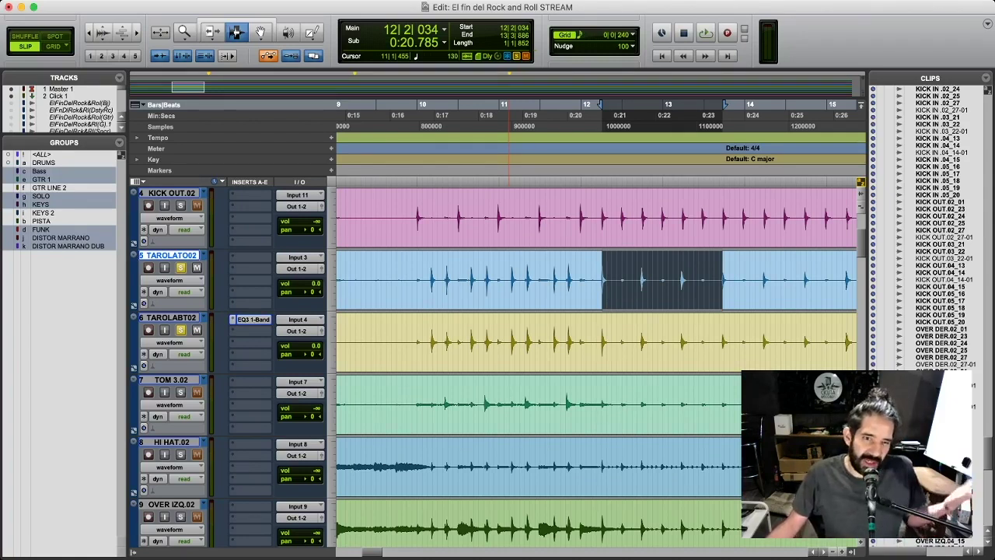
Move the TAROLATO02 track below HI HAT.02, directly above OVER IZQ.02, and solo OVER IZQ.02 with it.
{"action": "key", "text": "semicolon"}
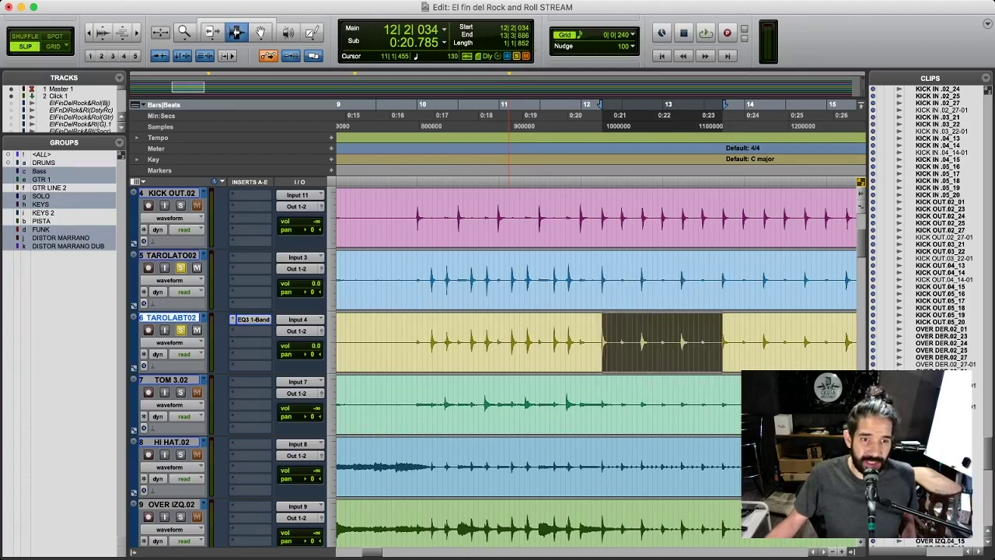
{"action": "key", "text": "p"}
{"action": "left_click_drag", "start_coordinate": [170, 255], "coordinate": [169, 484]}
{"action": "scroll", "coordinate": [443, 377], "scroll_direction": "down", "scroll_amount": 1}
{"action": "scroll", "coordinate": [596, 365], "scroll_direction": "down", "scroll_amount": 2}
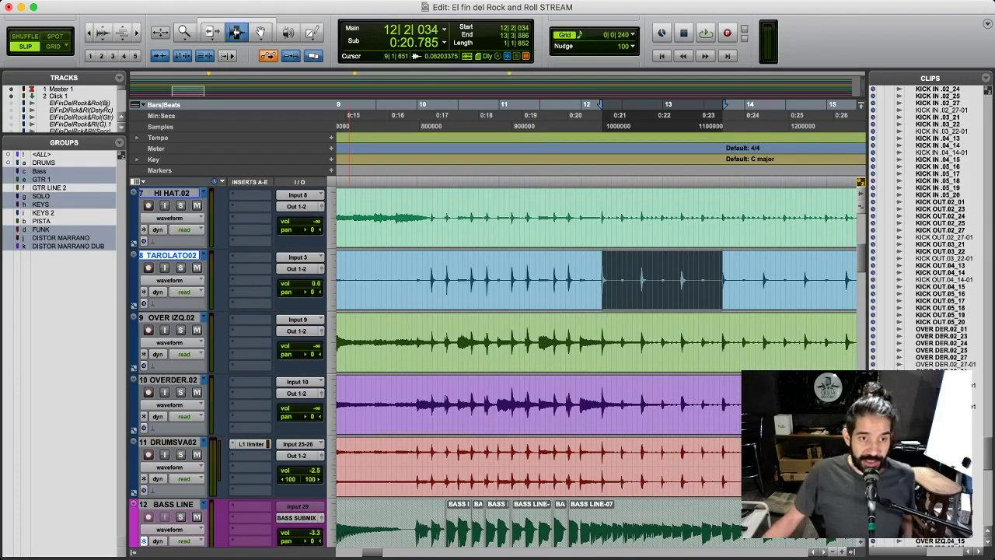
{"action": "left_click", "coordinate": [180, 330]}
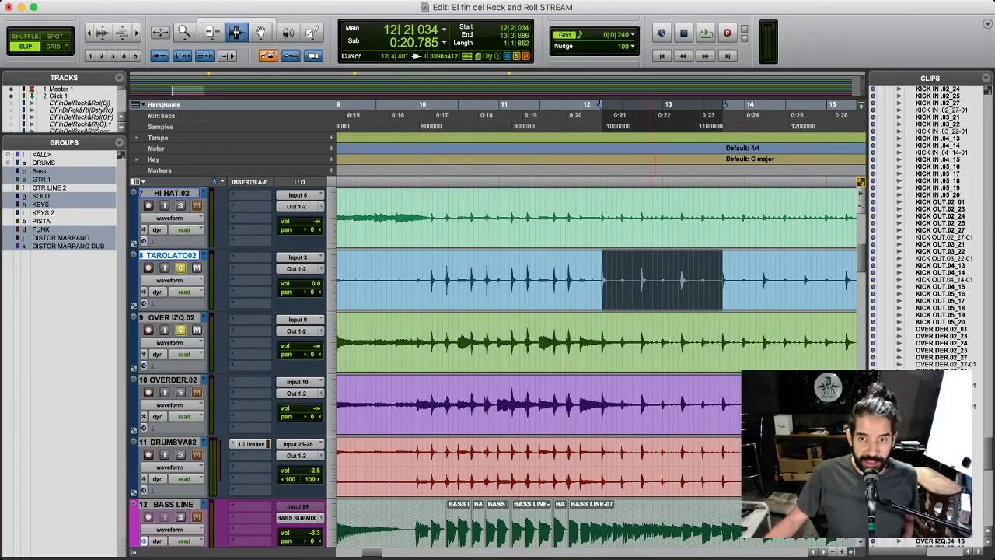
Place the edit cursor at 12|3|935 on OVER IZQ.02 and examine that snare hit at close range against TAROLATO02.
{"action": "left_click", "coordinate": [641, 330]}
{"action": "key", "text": "t"}
{"action": "key", "text": "t"}
{"action": "key", "text": "t"}
{"action": "key", "text": "t"}
{"action": "key", "text": "t"}
{"action": "key", "text": "t"}
{"action": "key", "text": "t"}
{"action": "key", "text": "t"}
{"action": "key", "text": "t"}
{"action": "key", "text": "t"}
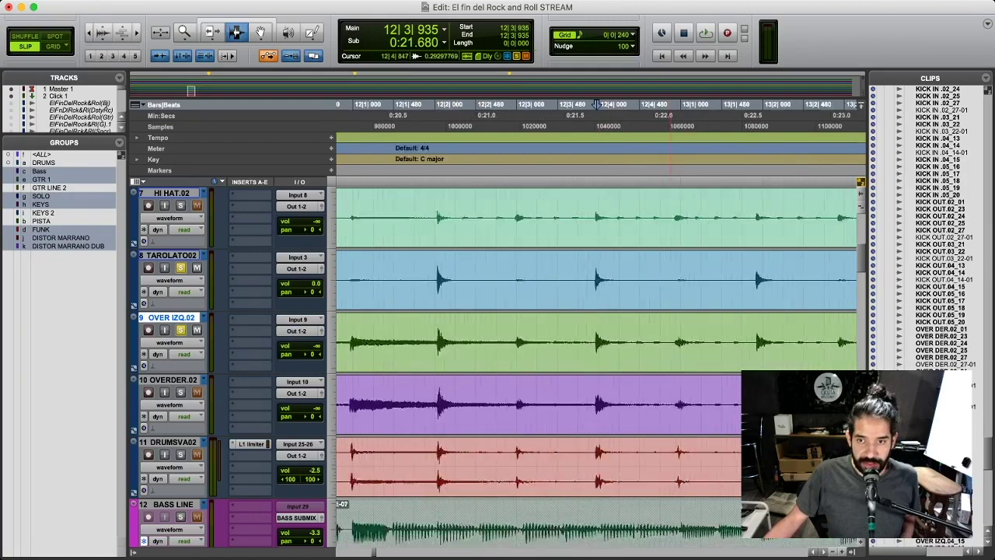
{"action": "key", "text": "r"}
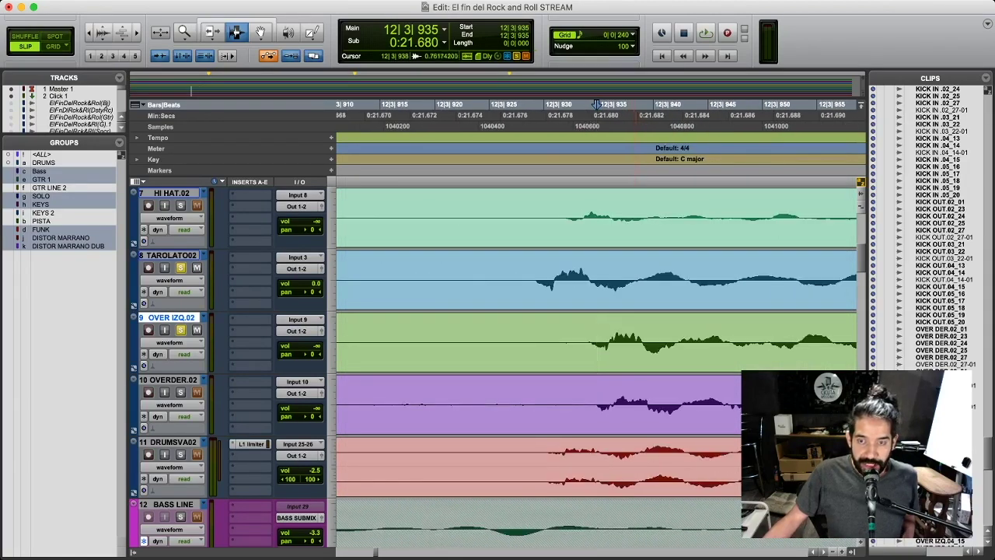
Place the edit cursor at 12|3|936 across TAROLATO02 and OVER IZQ.02 and enlarge both tracks to compare their waveforms.
{"action": "left_click", "coordinate": [612, 280]}
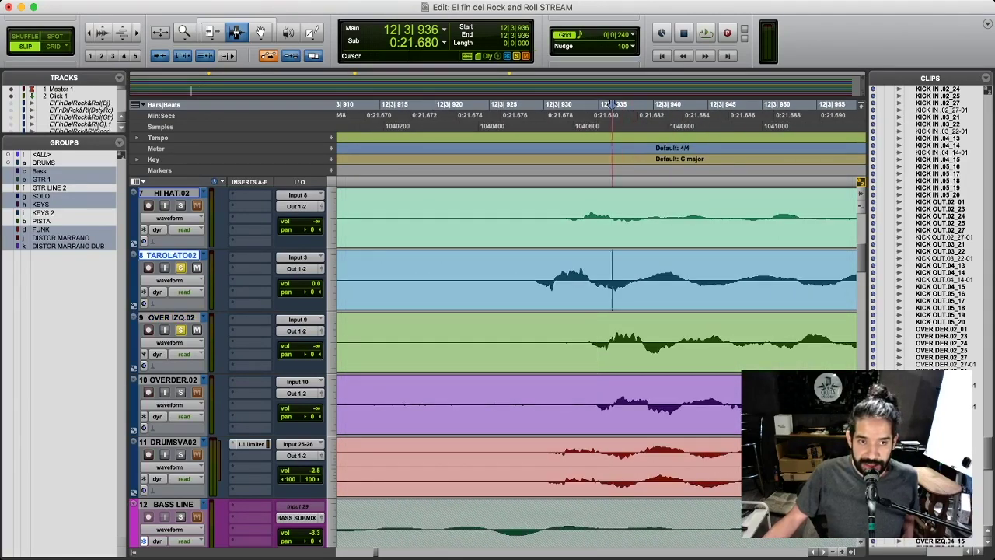
{"action": "key", "text": "shift+semicolon"}
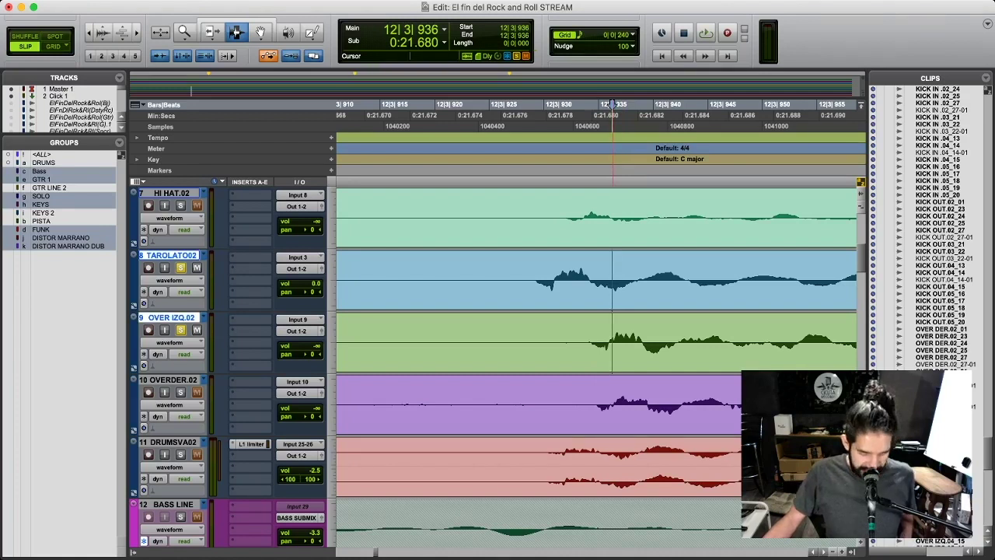
{"action": "key", "text": "e"}
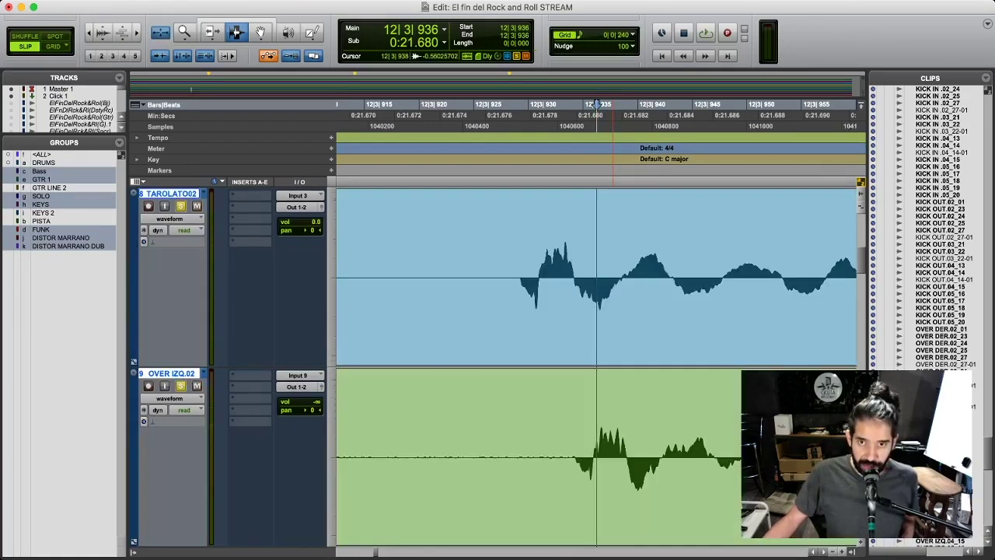
{"action": "scroll", "coordinate": [597, 365], "scroll_direction": "right", "scroll_amount": 5}
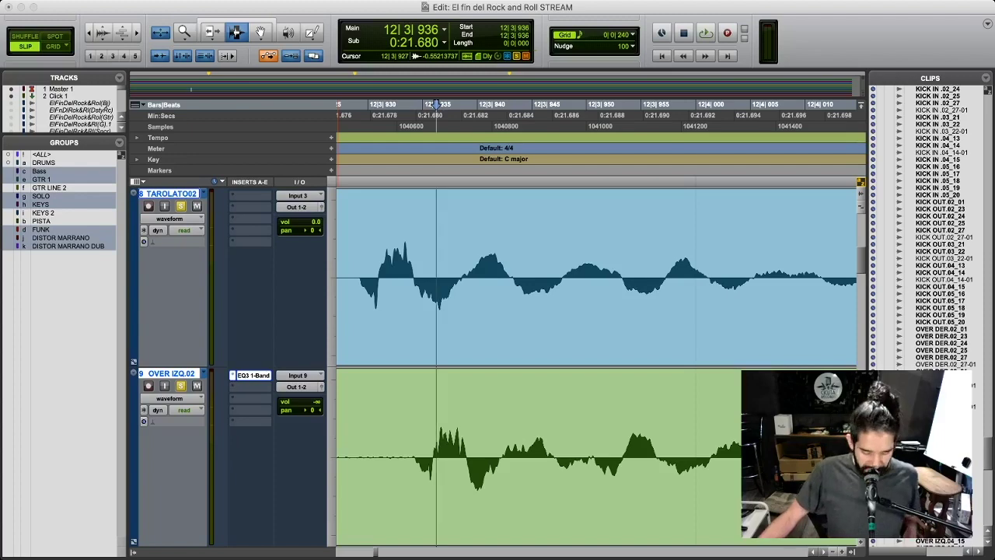
Restore the normal track heights and place the edit cursor at 12|3|927, at the start of the TAROLATO02 hit.
{"action": "key", "text": "e"}
{"action": "key", "text": "r"}
{"action": "key", "text": "r"}
{"action": "key", "text": "r"}
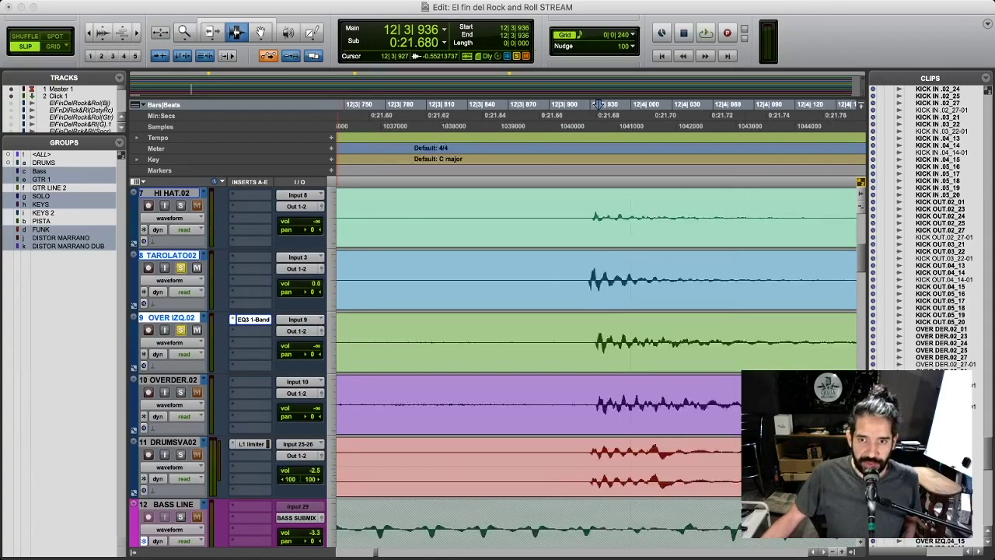
{"action": "left_click", "coordinate": [592, 295]}
{"action": "key", "text": "t"}
{"action": "key", "text": "t"}
{"action": "scroll", "coordinate": [583, 303], "scroll_direction": "right", "scroll_amount": 2}
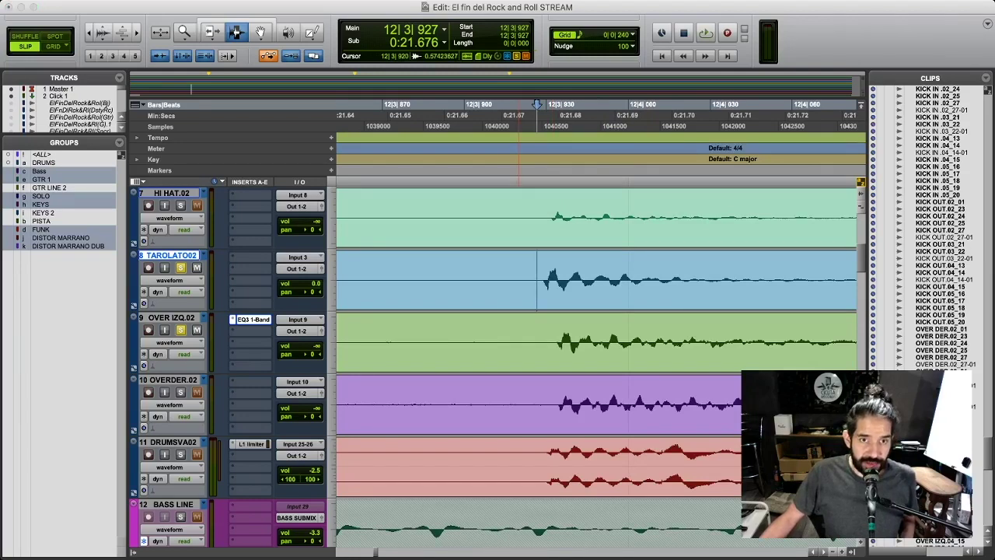
Select the range from 12|3|543 to 14|1|484 across the TAROLATO02 and OVER IZQ.02 tracks.
{"action": "key", "text": "super+["}
{"action": "key", "text": "super+["}
{"action": "key", "text": "super+["}
{"action": "key", "text": "super+["}
{"action": "key", "text": "super+["}
{"action": "key", "text": "super+["}
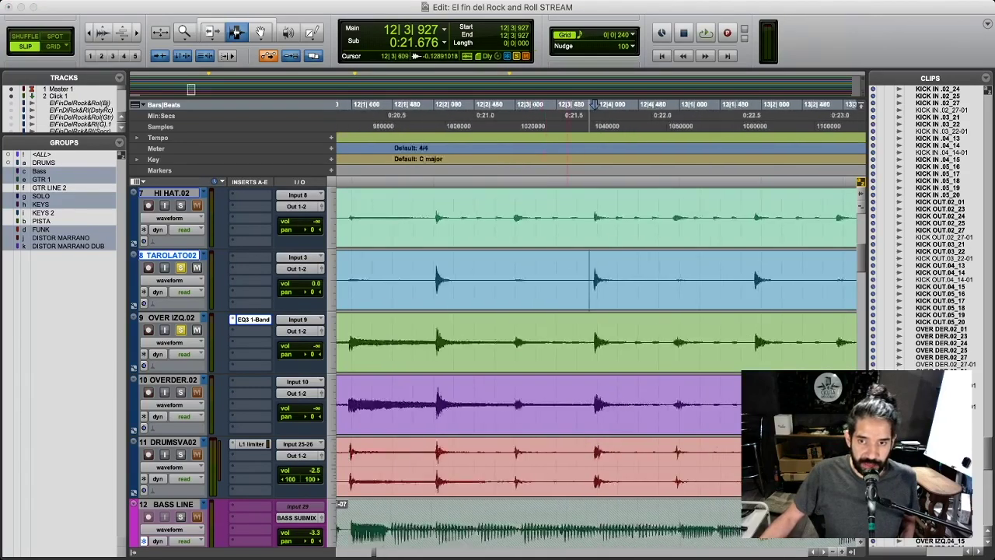
{"action": "left_click_drag", "start_coordinate": [588, 280], "coordinate": [709, 355]}
Play the selected range in a loop several times to compare the top snare and left overhead together.
{"action": "key", "text": "space"}
{"action": "key", "text": "space"}
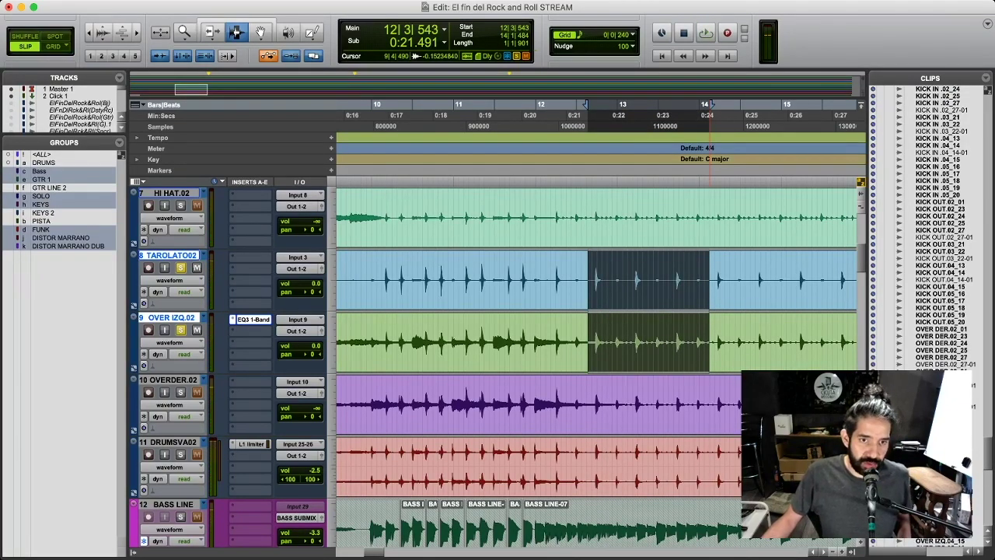
{"action": "key", "text": "space"}
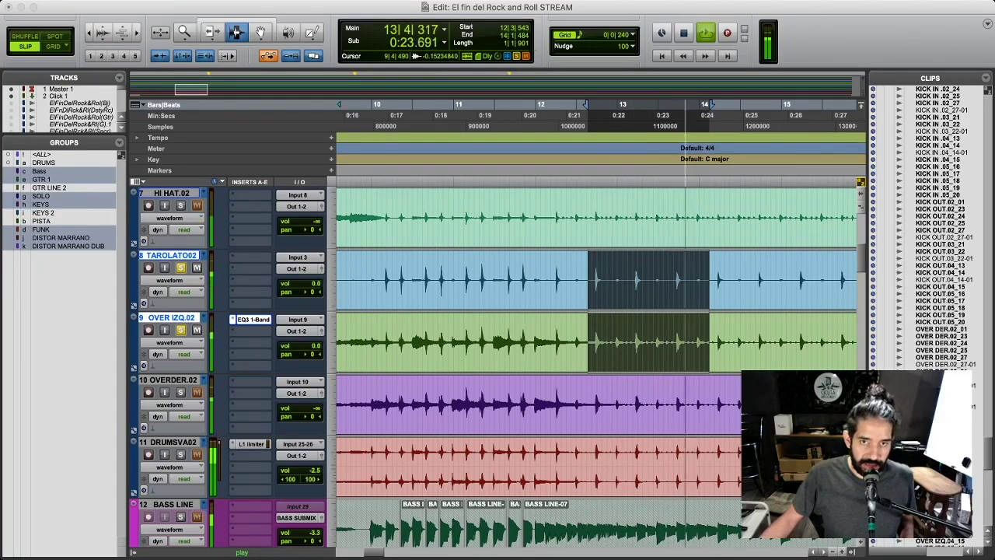
{"action": "key", "text": "space"}
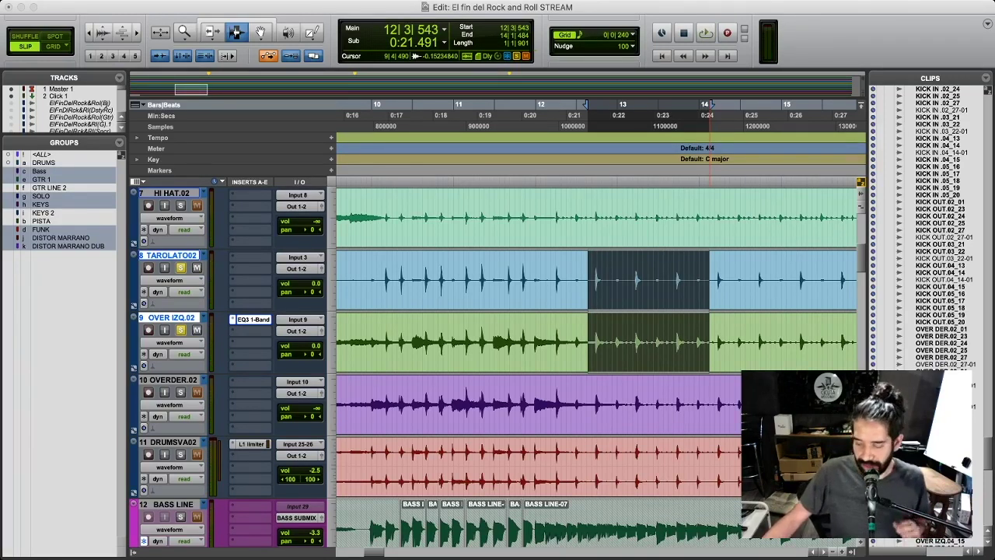
{"action": "key", "text": "space"}
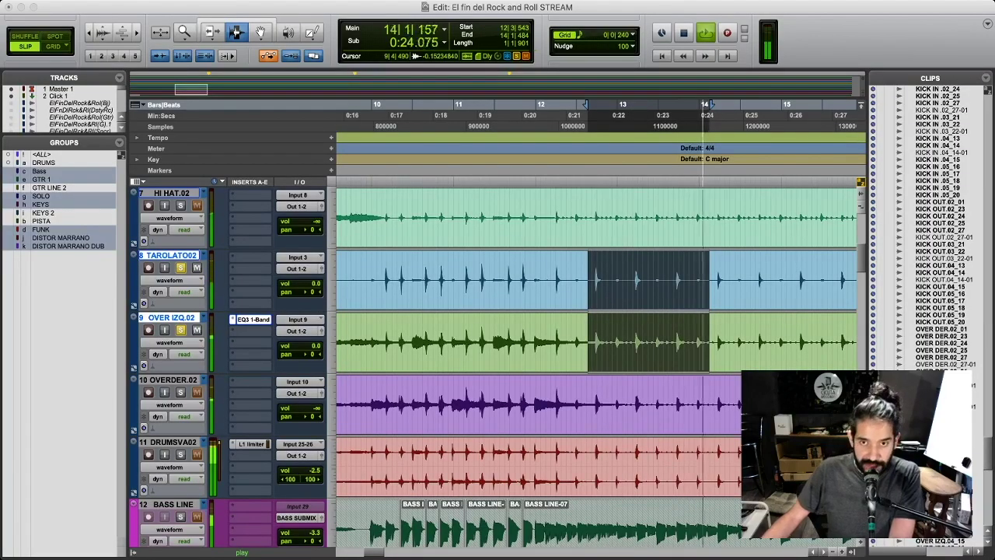
{"action": "key", "text": "space"}
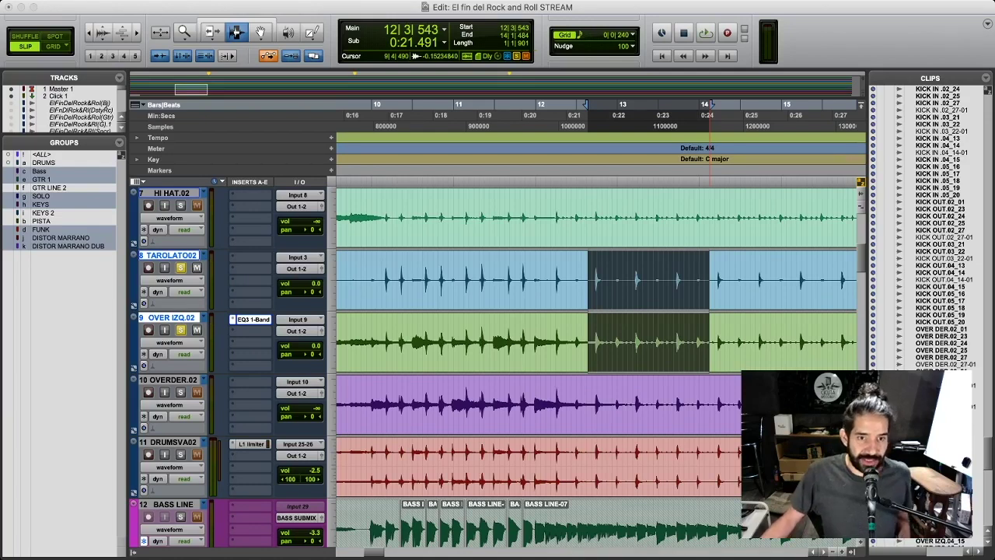
Close the EQ3 1-Band window of OVERDER.02 and place the edit cursor at 12|3|947 on TAROLATO02.
{"action": "key", "text": "t"}
{"action": "key", "text": "t"}
{"action": "key", "text": "t"}
{"action": "key", "text": "t"}
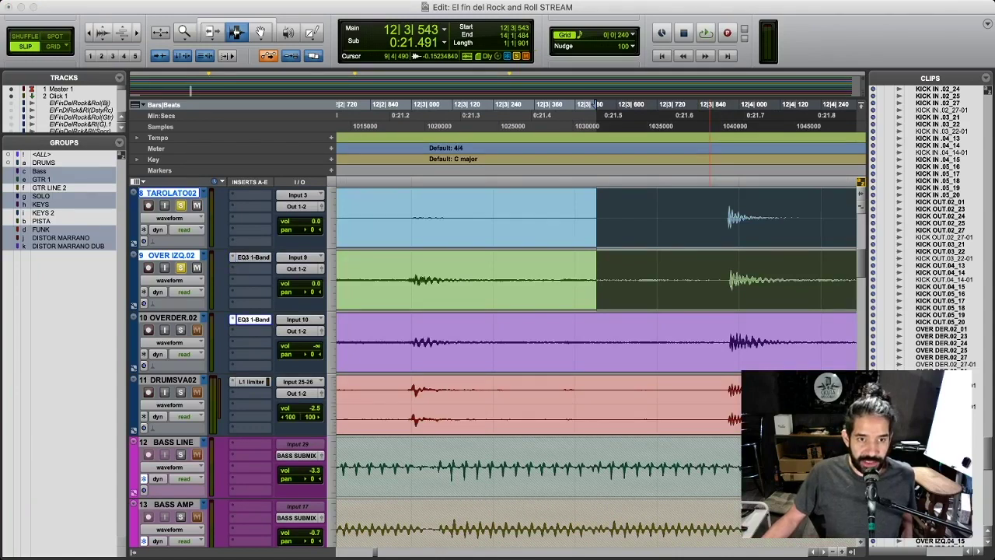
{"action": "key", "text": "super+w"}
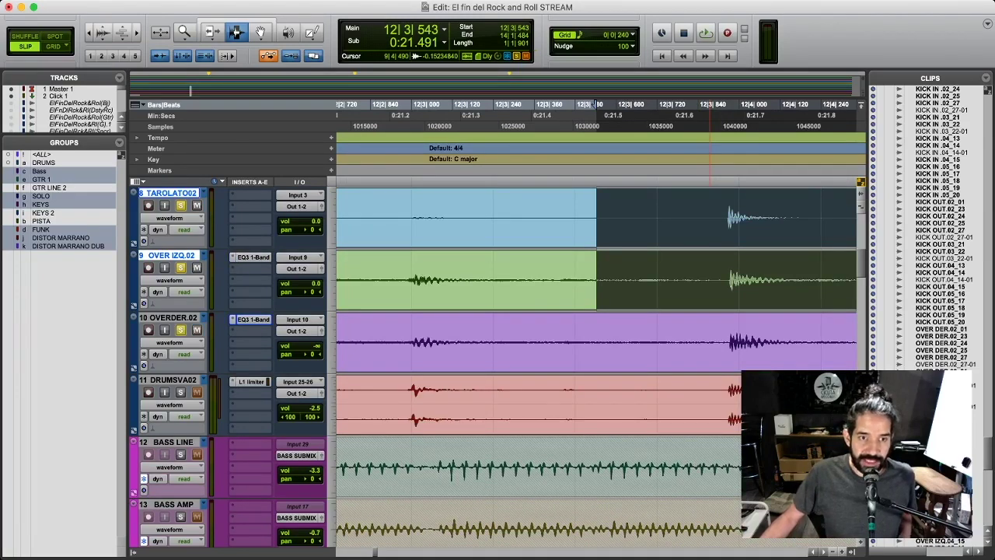
{"action": "left_click", "coordinate": [732, 225]}
{"action": "key", "text": "r"}
{"action": "key", "text": "r"}
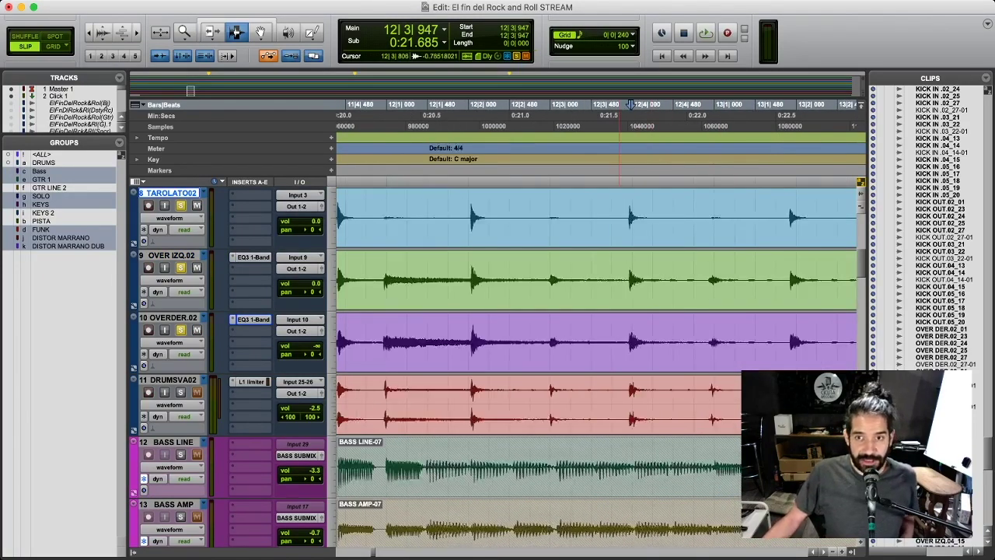
Move the TAROLATO02 track back between KICK OUT.02 and TAROLABT02.
{"action": "scroll", "coordinate": [612, 241], "scroll_direction": "up", "scroll_amount": 2}
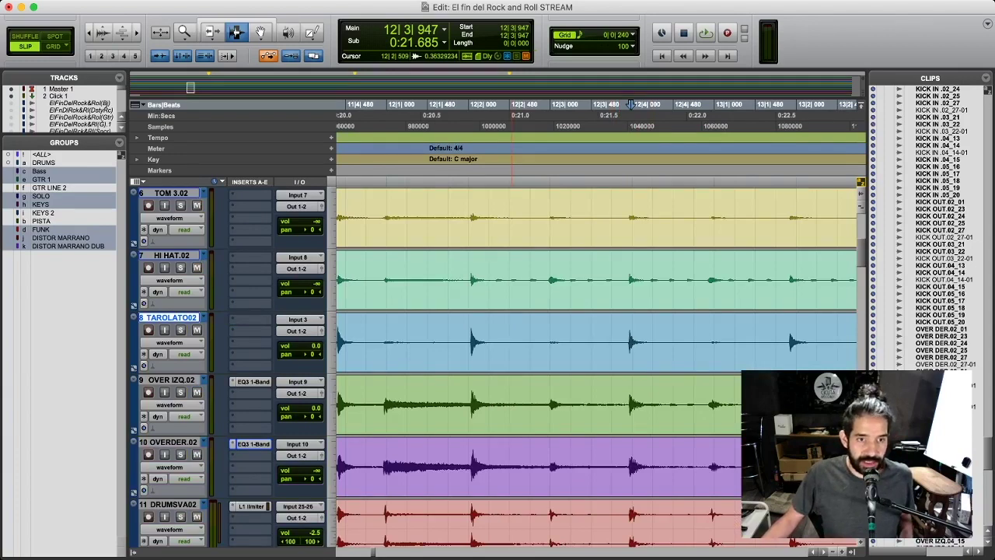
{"action": "scroll", "coordinate": [598, 350], "scroll_direction": "up", "scroll_amount": 5}
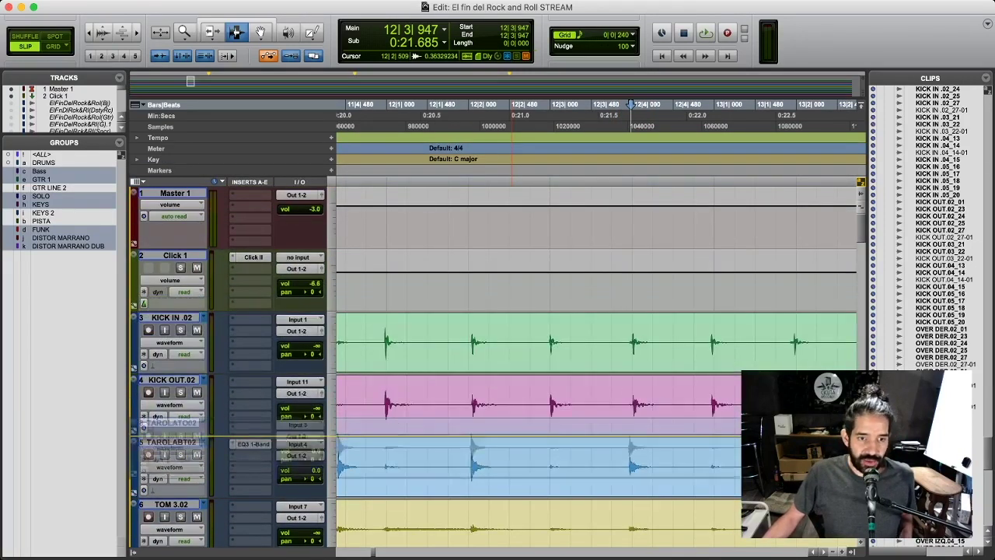
{"action": "left_click_drag", "start_coordinate": [171, 471], "coordinate": [171, 444]}
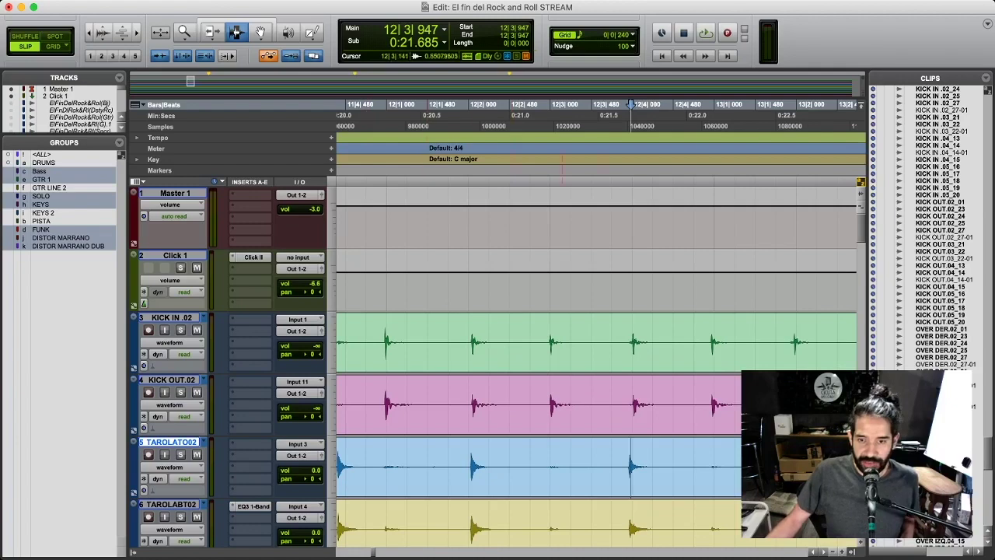
Place the edit cursor at 12|3|850 on TAROLATO02 and solo the top snare, bottom snare and both overhead tracks.
{"action": "left_click", "coordinate": [622, 474]}
{"action": "key", "text": "r"}
{"action": "key", "text": "r"}
{"action": "key", "text": "r"}
{"action": "scroll", "coordinate": [596, 365], "scroll_direction": "down", "scroll_amount": 1}
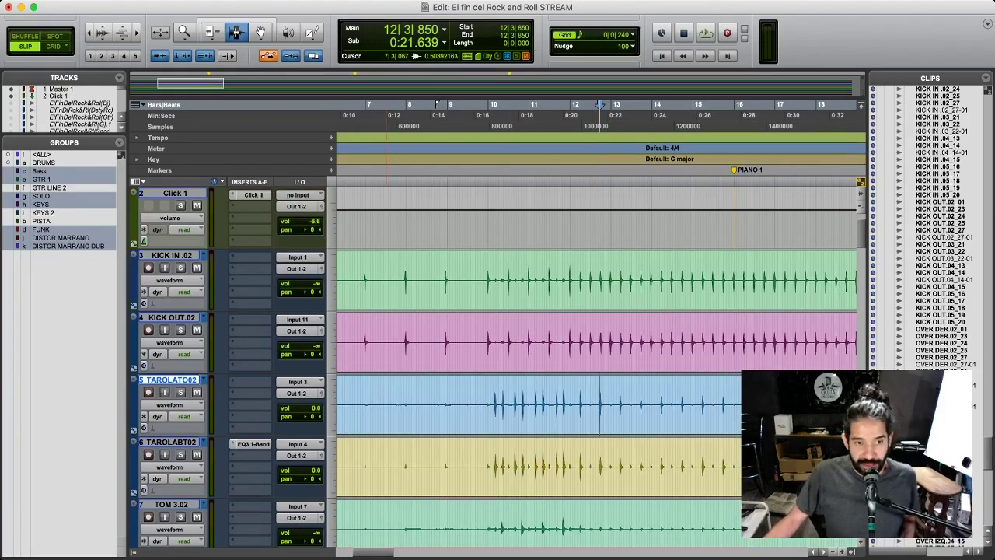
{"action": "key", "text": "shift+s"}
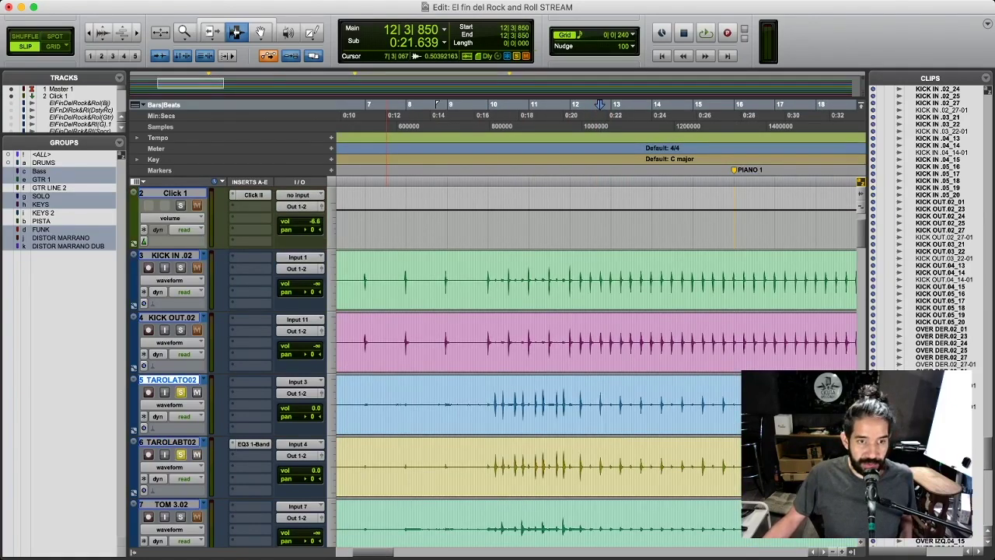
{"action": "scroll", "coordinate": [599, 104], "scroll_direction": "down", "scroll_amount": 5}
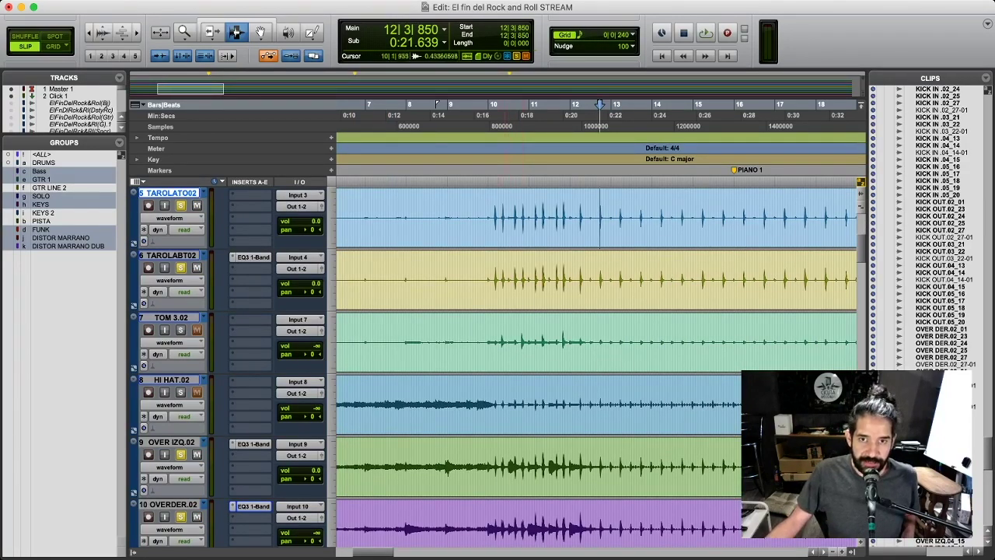
Play the soloed snare and overhead tracks from 12|1|153, comparing the sound with their EQ3 1-Band inserts bypassed and active.
{"action": "left_click", "coordinate": [495, 104]}
{"action": "key", "text": "space"}
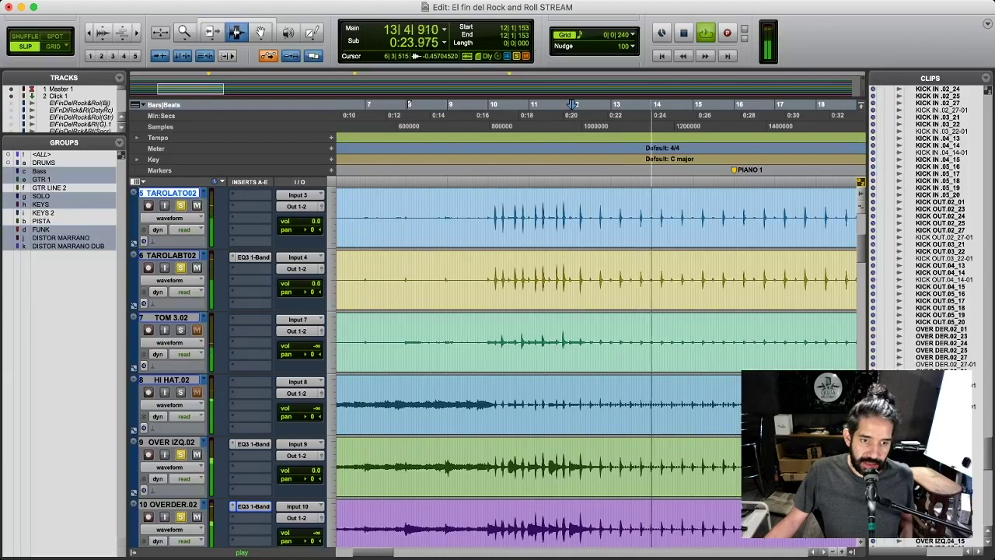
{"action": "left_click", "coordinate": [572, 105]}
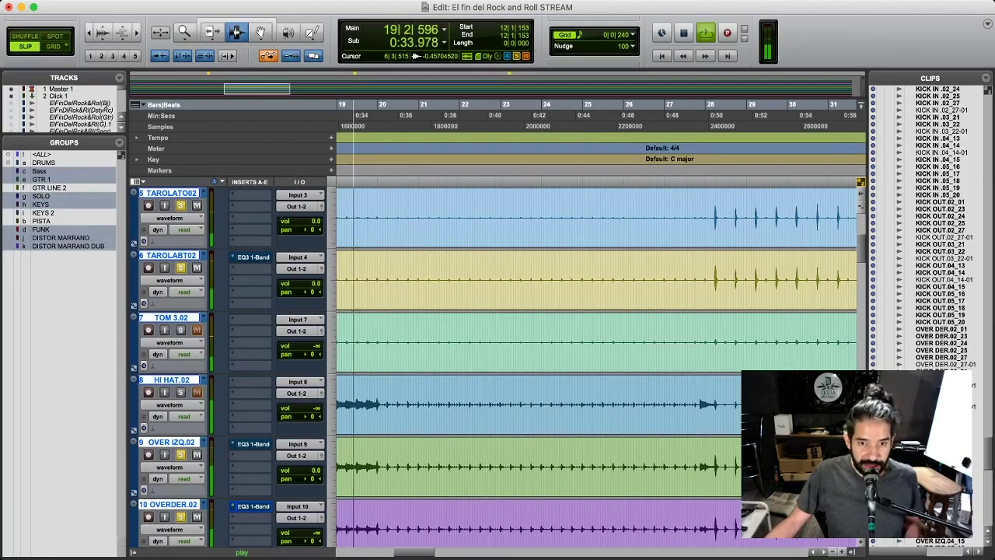
{"action": "key", "text": "space"}
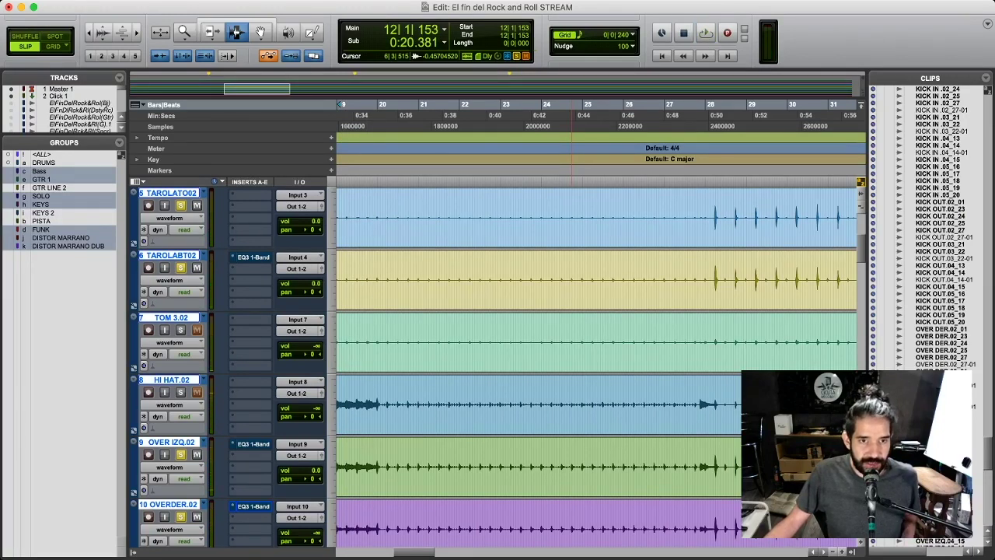
{"action": "key", "text": "space"}
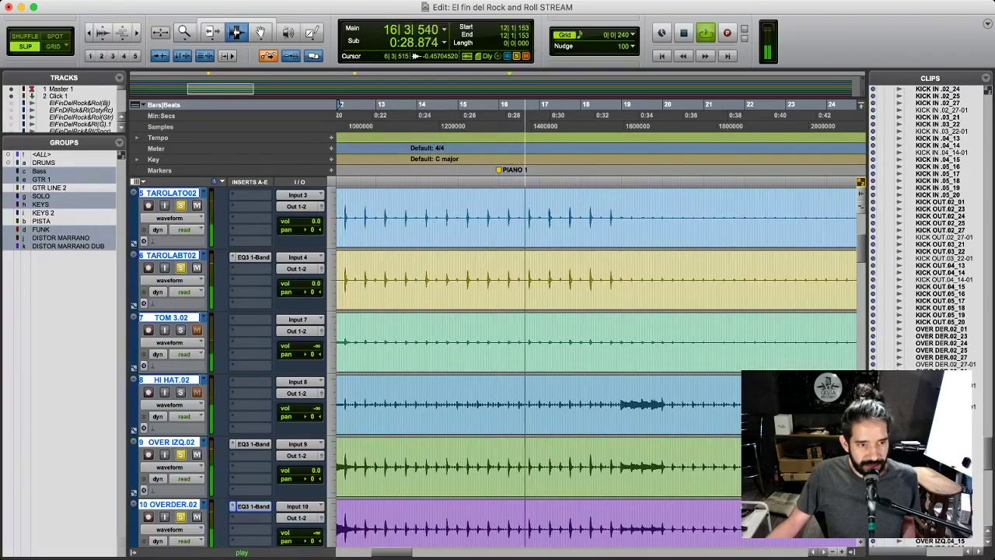
{"action": "key", "text": "space"}
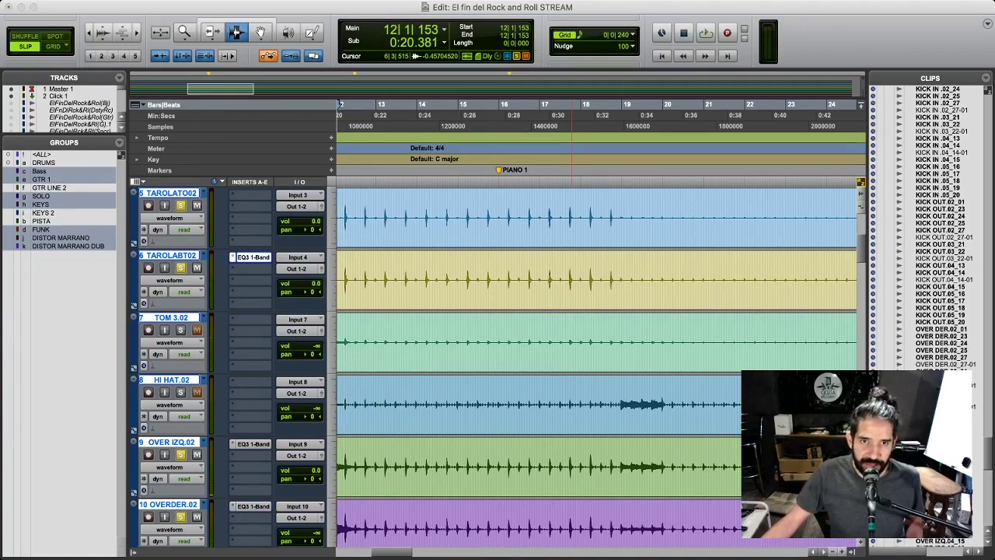
Close the TAROLABT02 EQ3 1-Band window and replay from 12|1|153, comparing the bottom snare with that insert bypassed and active.
{"action": "key", "text": "super+w"}
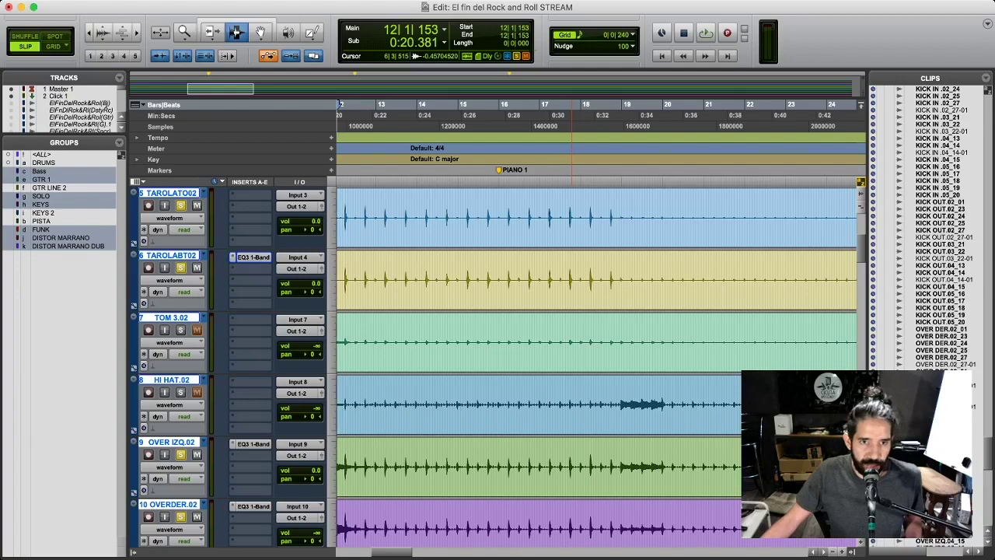
{"action": "key", "text": "space"}
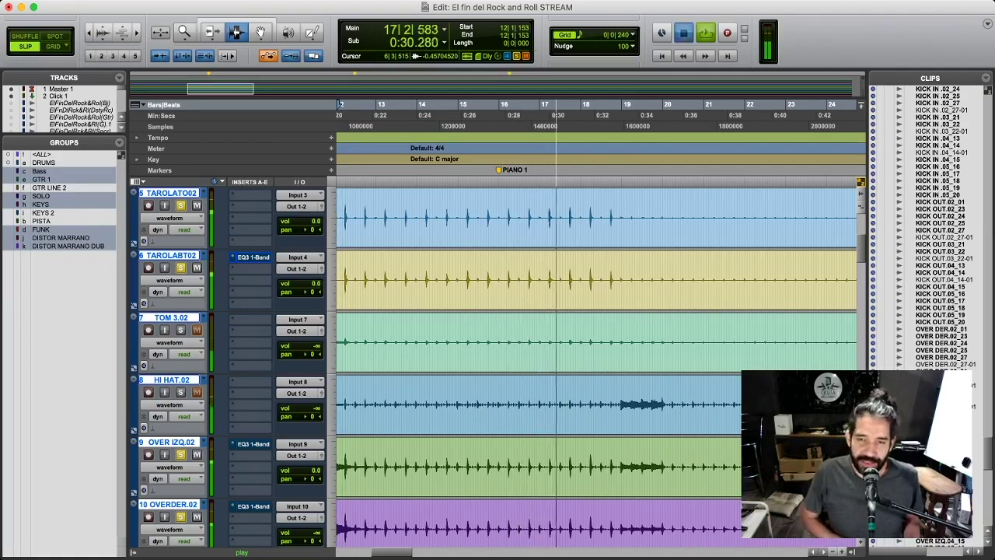
{"action": "key", "text": "space"}
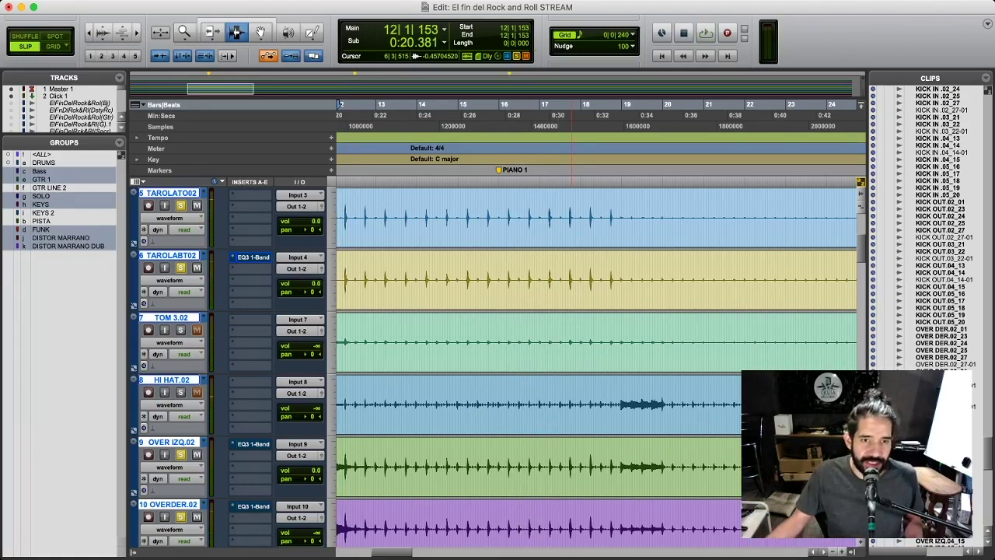
{"action": "key", "text": "shift+e"}
{"action": "key", "text": "space"}
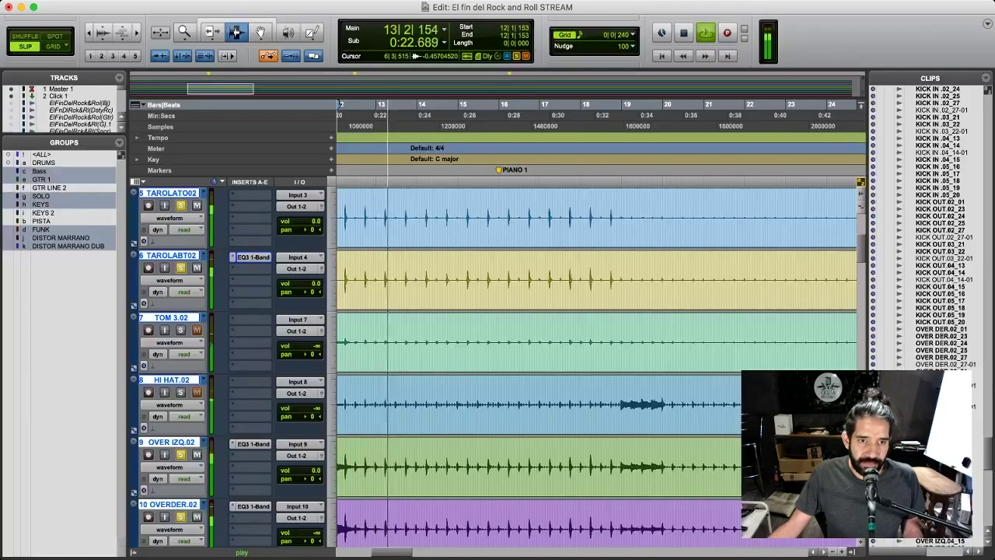
{"action": "key", "text": "space"}
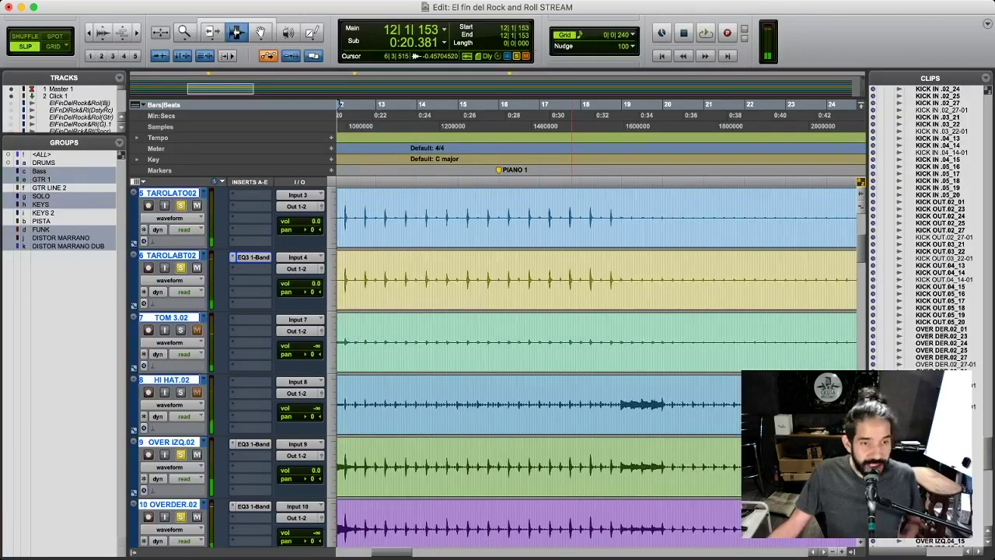
Clear the solos on the snare and overhead tracks and place the edit cursor at 12|3|631 on TAROLATO02.
{"action": "key", "text": "shift+s"}
{"action": "left_click", "coordinate": [362, 208]}
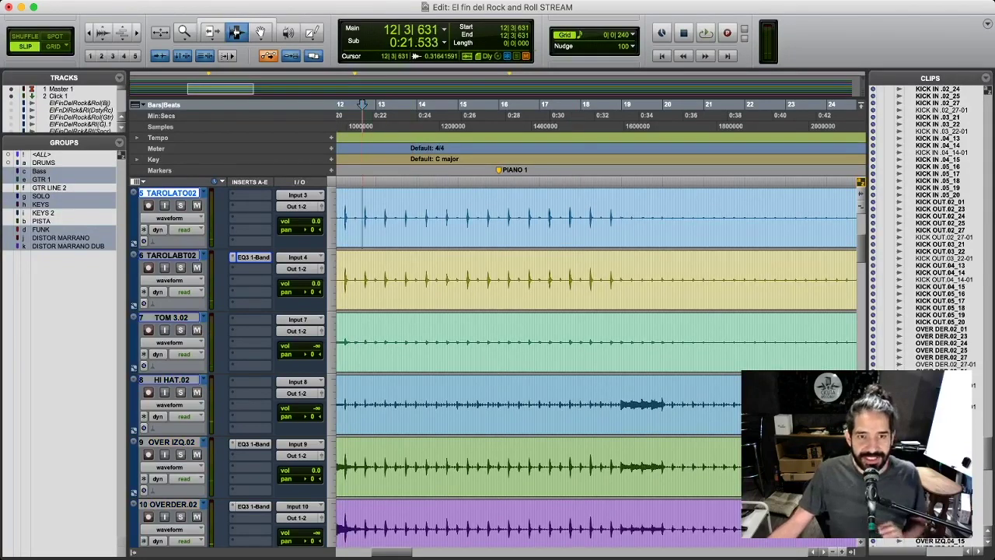
{"action": "scroll", "coordinate": [362, 209], "scroll_direction": "up", "scroll_amount": 4}
{"action": "scroll", "coordinate": [362, 208], "scroll_direction": "left", "scroll_amount": 5}
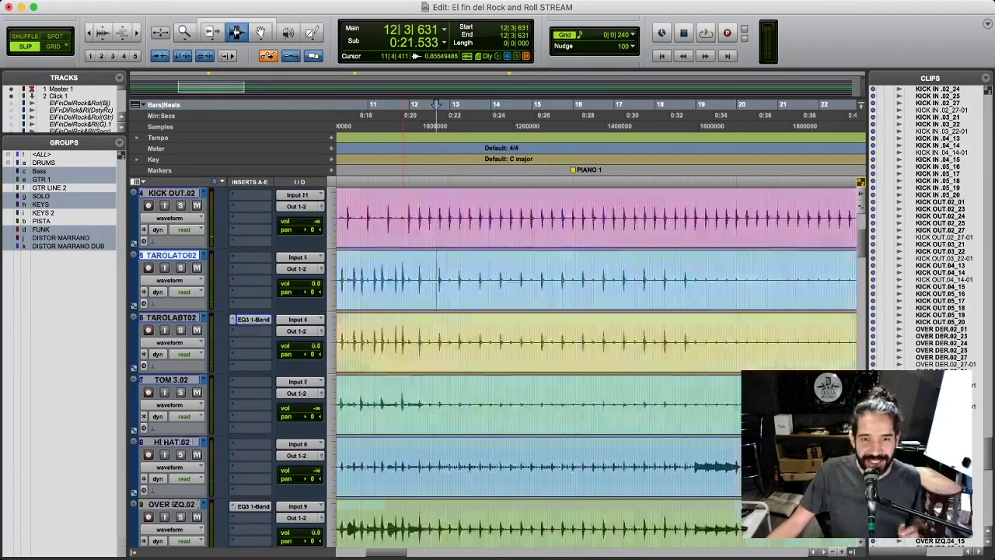
{"action": "scroll", "coordinate": [403, 208], "scroll_direction": "down", "scroll_amount": 3}
{"action": "scroll", "coordinate": [402, 208], "scroll_direction": "left", "scroll_amount": 2}
{"action": "scroll", "coordinate": [403, 208], "scroll_direction": "right", "scroll_amount": 3}
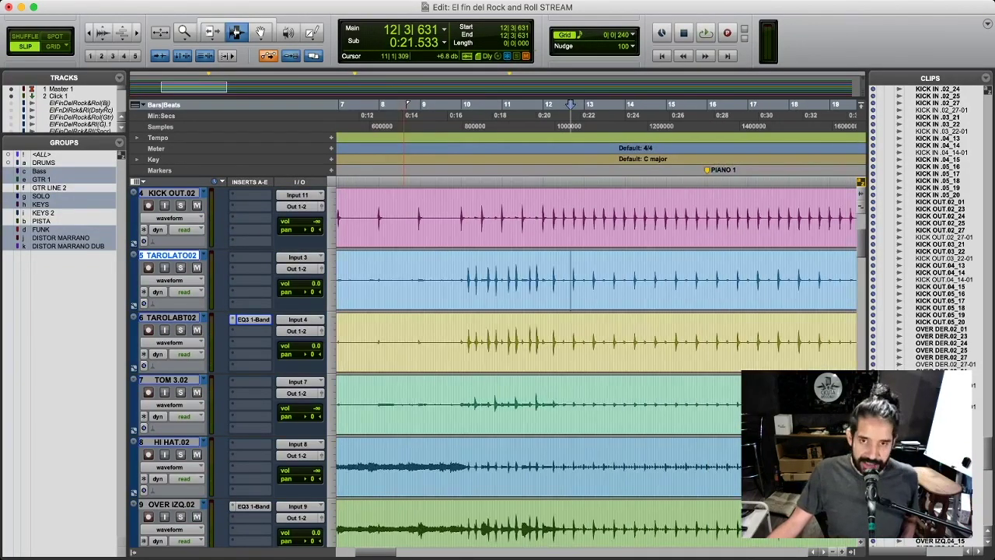
Show the song's overall timeline and place the edit cursor at 11|4|946 on KICK IN .02.
{"action": "key", "text": "r"}
{"action": "key", "text": "r"}
{"action": "key", "text": "r"}
{"action": "key", "text": "r"}
{"action": "left_click", "coordinate": [363, 218]}
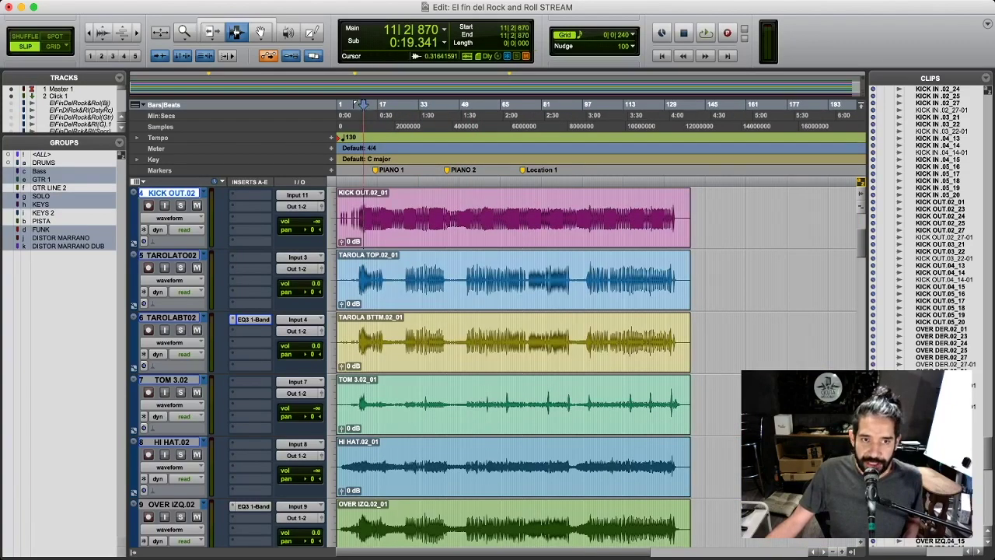
{"action": "key", "text": "t"}
{"action": "scroll", "coordinate": [363, 209], "scroll_direction": "up", "scroll_amount": 2}
{"action": "left_click", "coordinate": [391, 261]}
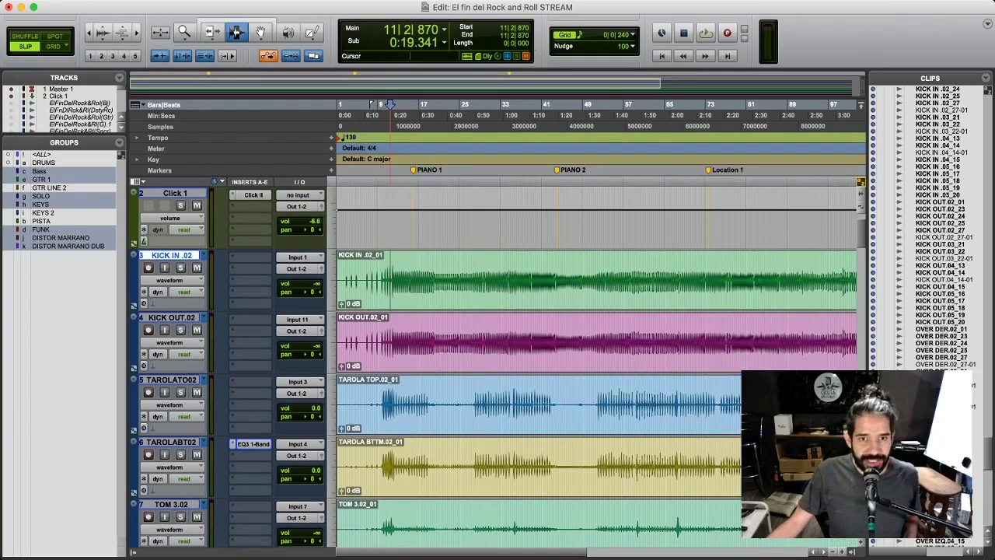
{"action": "key", "text": "Tab"}
{"action": "key", "text": "Tab"}
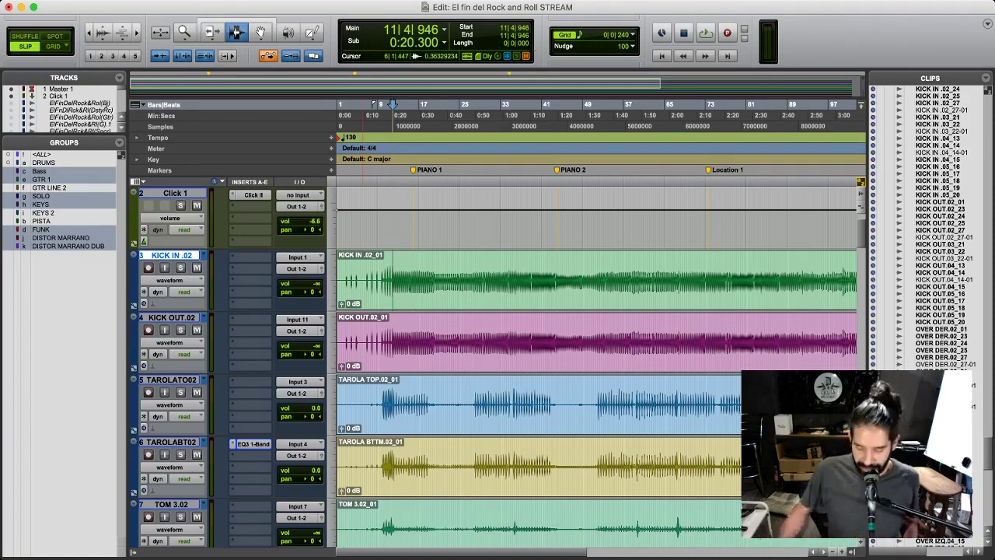
Select all tracks from BASS LINE to COROS2102 and hide them, keeping DRUMSVA02 as the last shown track.
{"action": "key", "text": "super+Tab"}
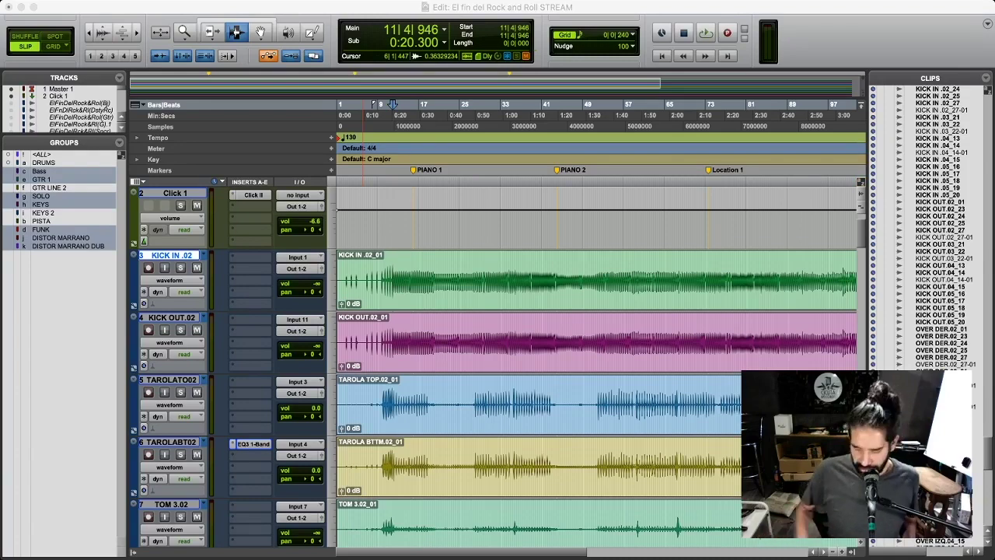
{"action": "key", "text": "super+Tab"}
{"action": "scroll", "coordinate": [598, 365], "scroll_direction": "down", "scroll_amount": 5}
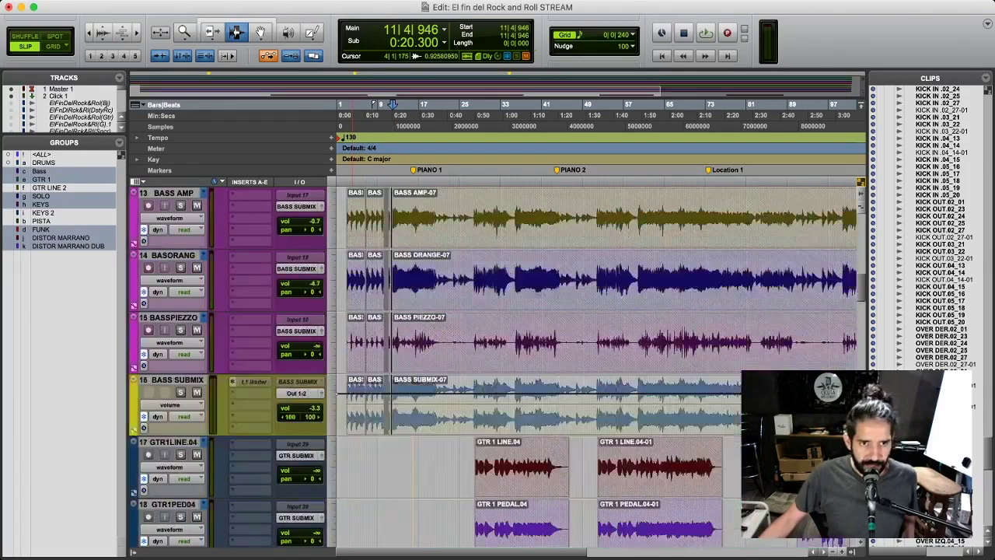
{"action": "left_click", "coordinate": [172, 379]}
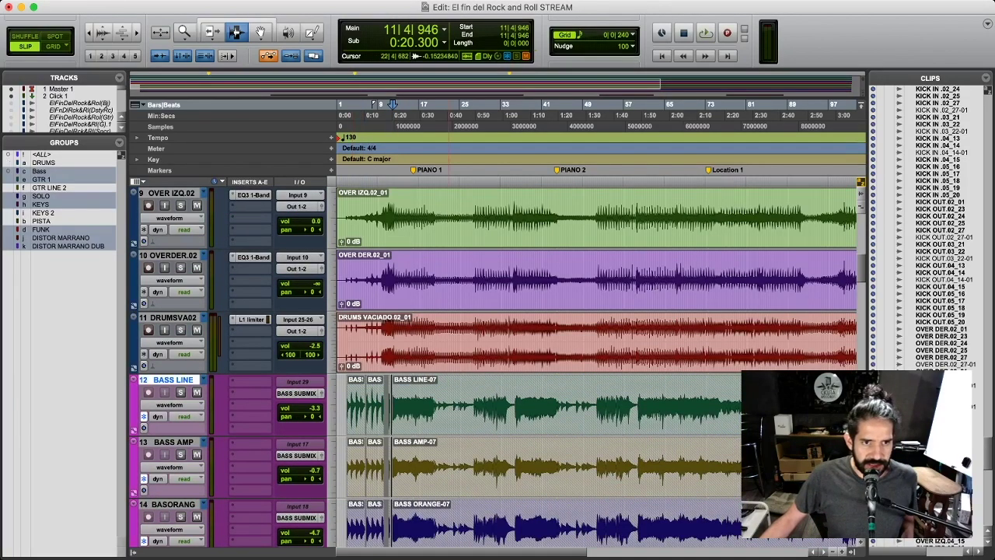
{"action": "scroll", "coordinate": [465, 365], "scroll_direction": "down", "scroll_amount": 15}
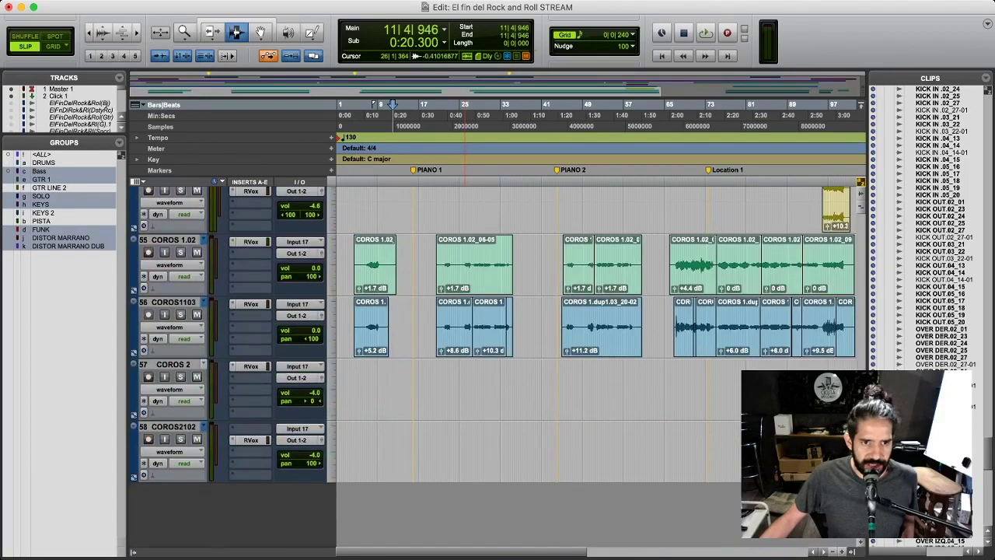
{"action": "left_click", "coordinate": [168, 426], "text": "shift"}
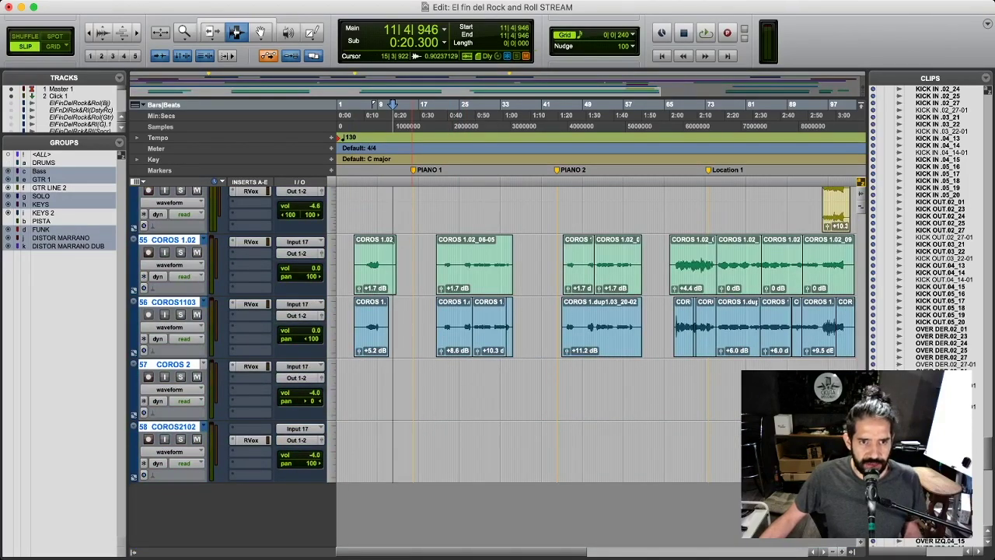
{"action": "scroll", "coordinate": [597, 334], "scroll_direction": "up", "scroll_amount": 15}
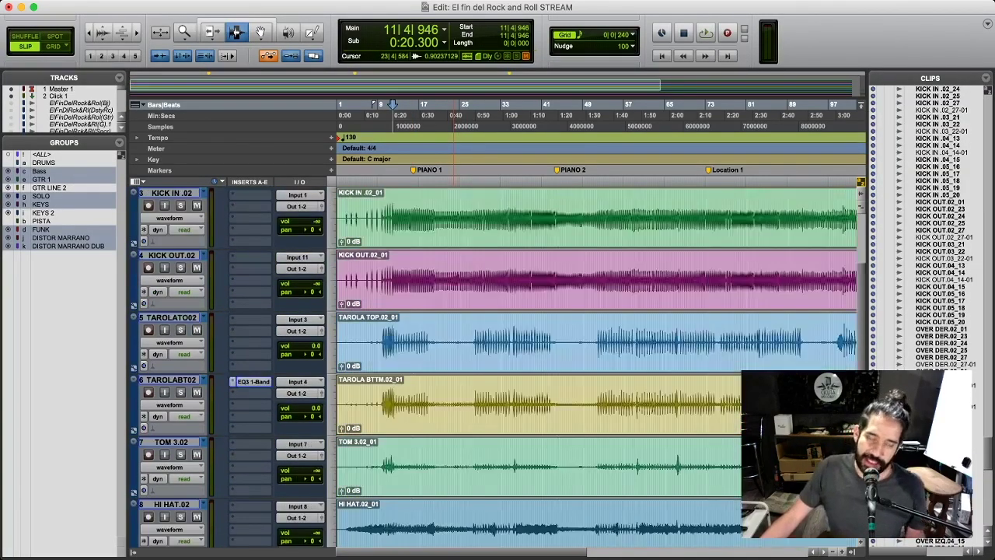
Place the edit cursor at 11|4|353 on KICK IN .02 and briefly play the drum tracks from there.
{"action": "scroll", "coordinate": [453, 311], "scroll_direction": "up", "scroll_amount": 1}
{"action": "left_click", "coordinate": [392, 279]}
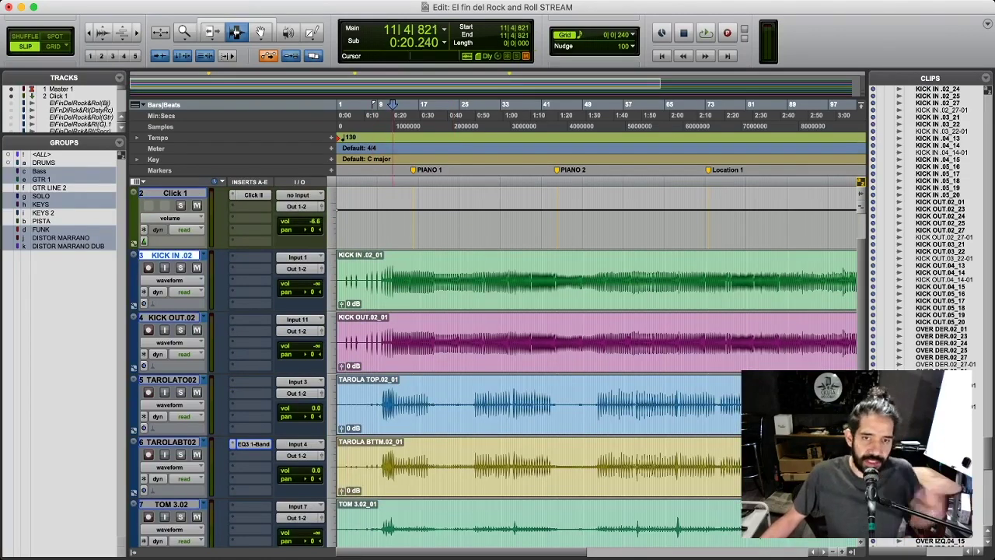
{"action": "left_click", "coordinate": [390, 279]}
{"action": "left_click", "coordinate": [392, 280]}
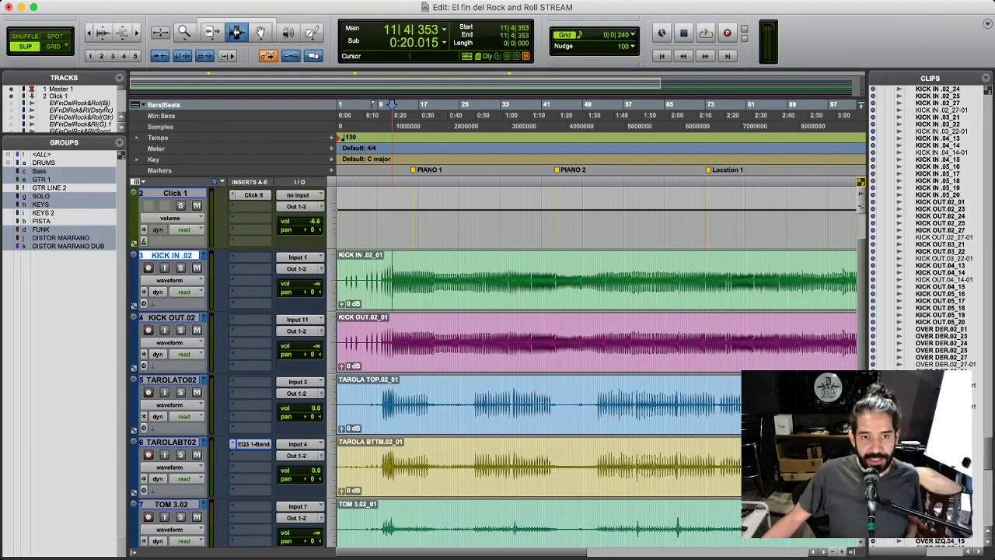
{"action": "key", "text": "t"}
{"action": "key", "text": "r"}
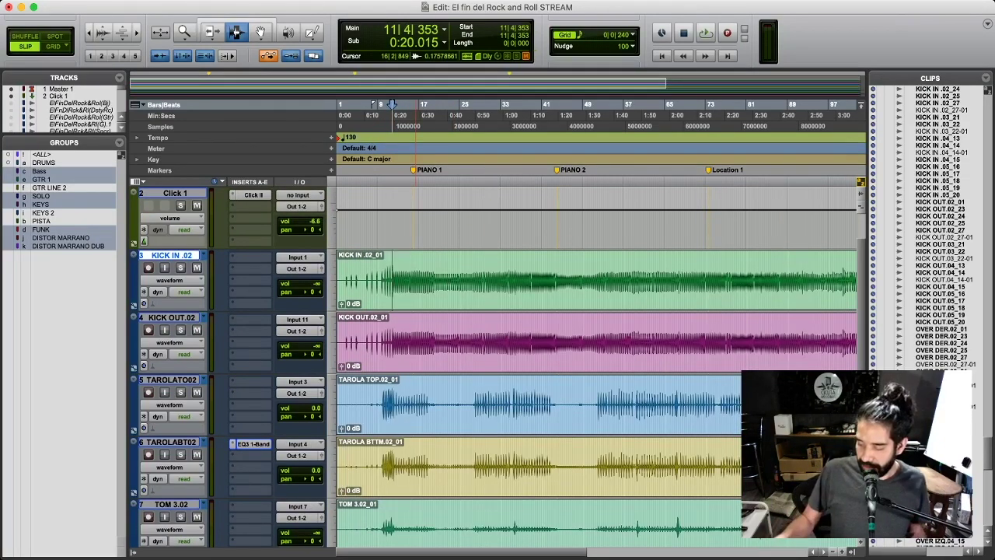
{"action": "key", "text": "t"}
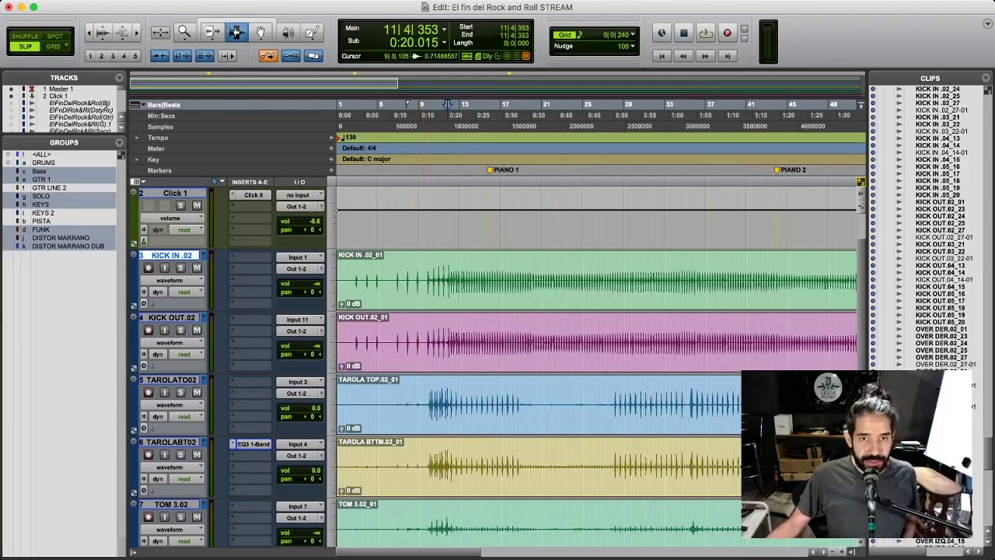
{"action": "key", "text": "space"}
{"action": "key", "text": "space"}
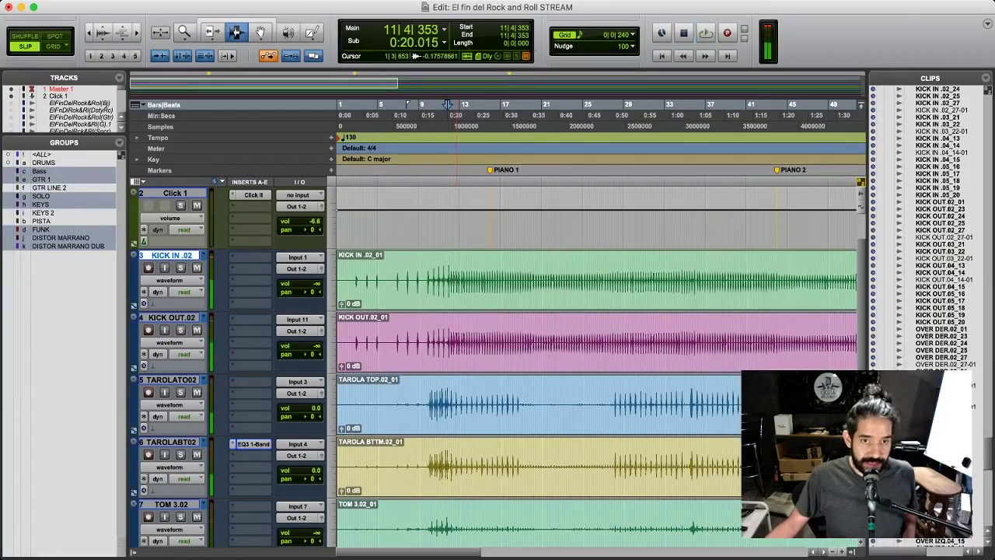
Set the volume of the KICK IN, KICK OUT, TOM 3, HI HAT and OVERDER tracks to 0.0 dB.
{"action": "key", "text": "r"}
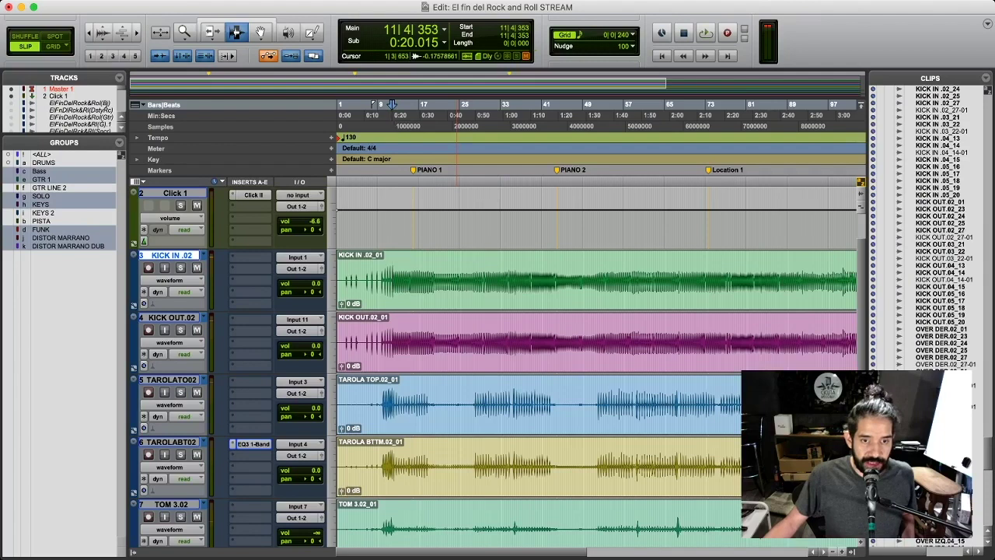
{"action": "scroll", "coordinate": [597, 358], "scroll_direction": "down", "scroll_amount": 5}
{"action": "key", "text": "super+Tab"}
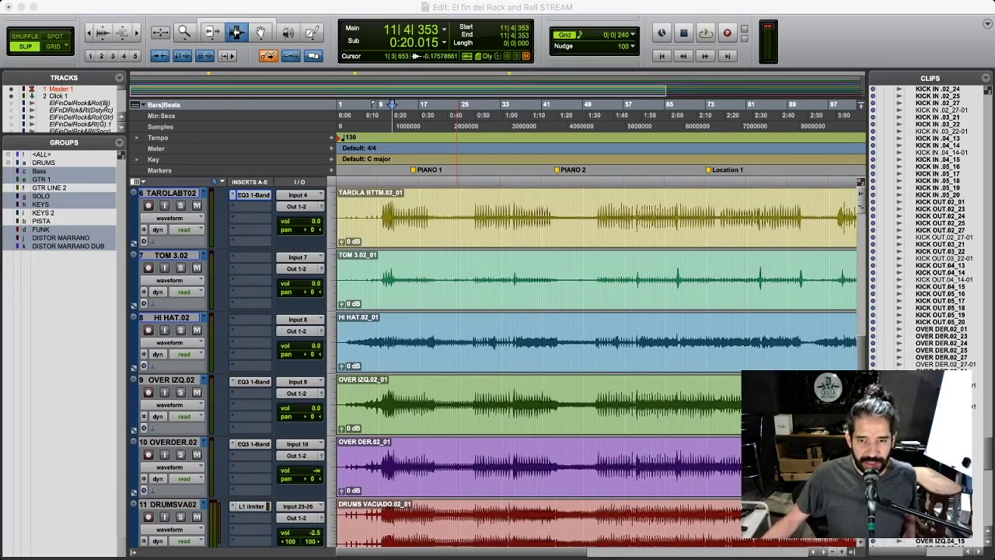
{"action": "key", "text": "super+Tab"}
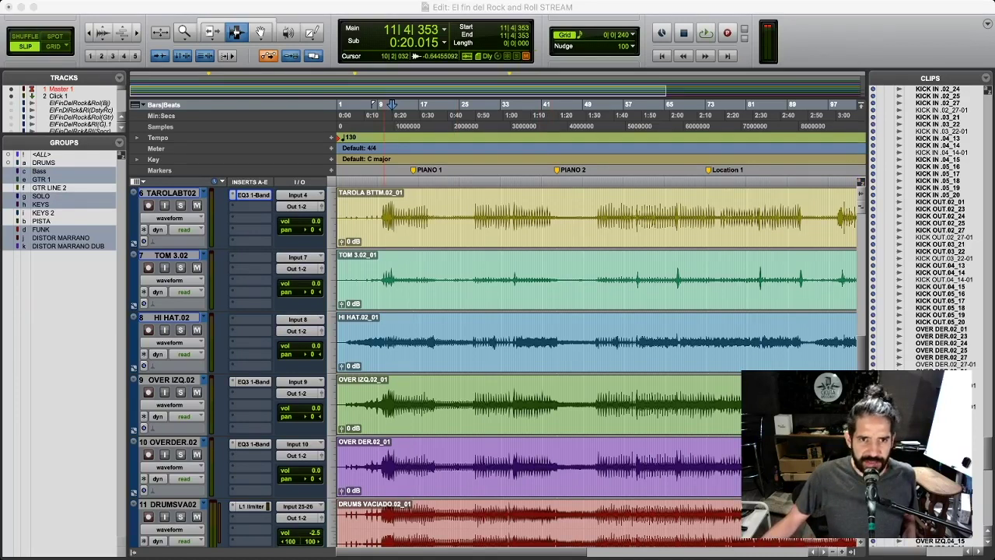
Place the edit cursor at 13|2|674 on HI HAT.02 and mute the DRUMSVA02 track.
{"action": "left_click", "coordinate": [384, 358]}
{"action": "left_click", "coordinate": [382, 357]}
{"action": "left_click", "coordinate": [399, 358]}
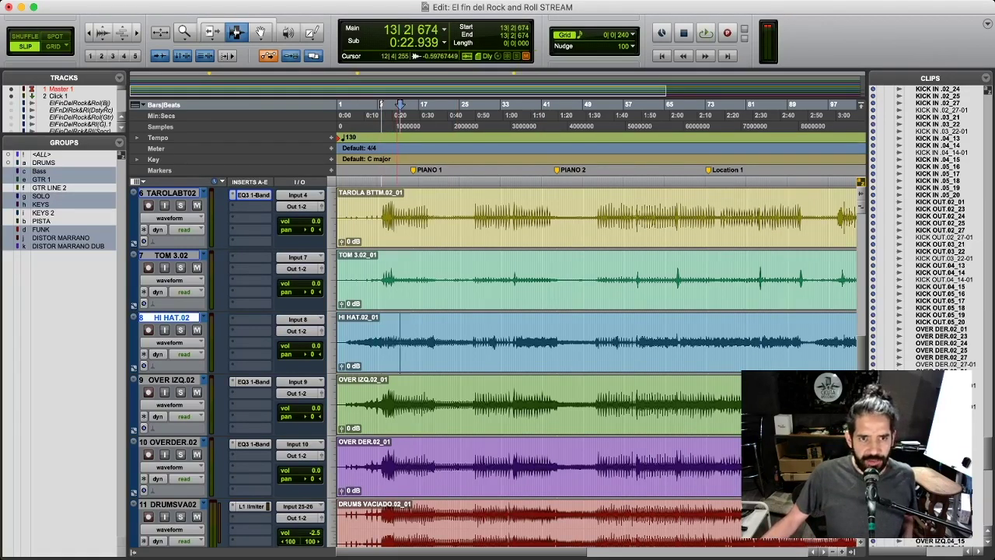
{"action": "scroll", "coordinate": [396, 357], "scroll_direction": "down", "scroll_amount": 3}
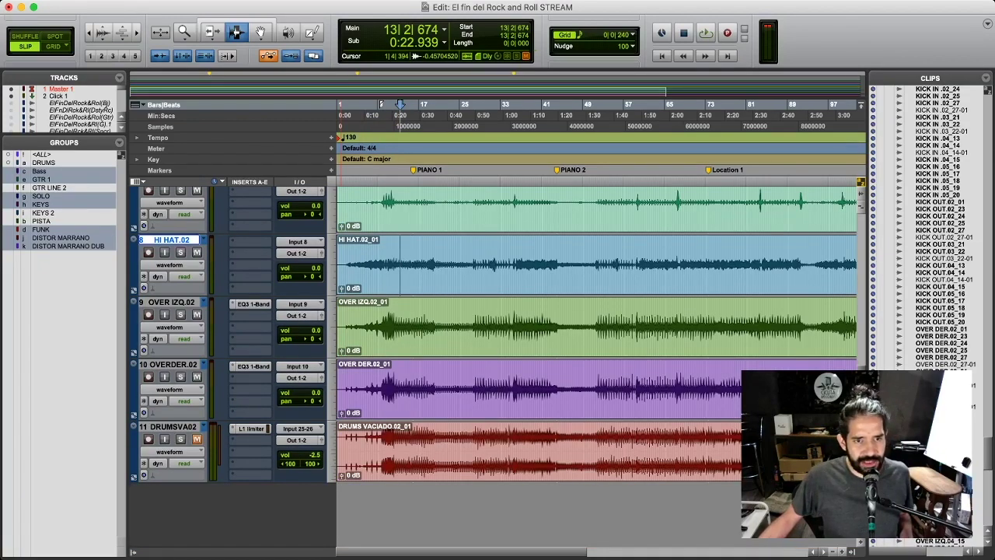
Unmute and solo the DRUMSVA02 track, audition it around bar 11, and make the track inactive.
{"action": "key", "text": "semicolon"}
{"action": "key", "text": "semicolon"}
{"action": "key", "text": "semicolon"}
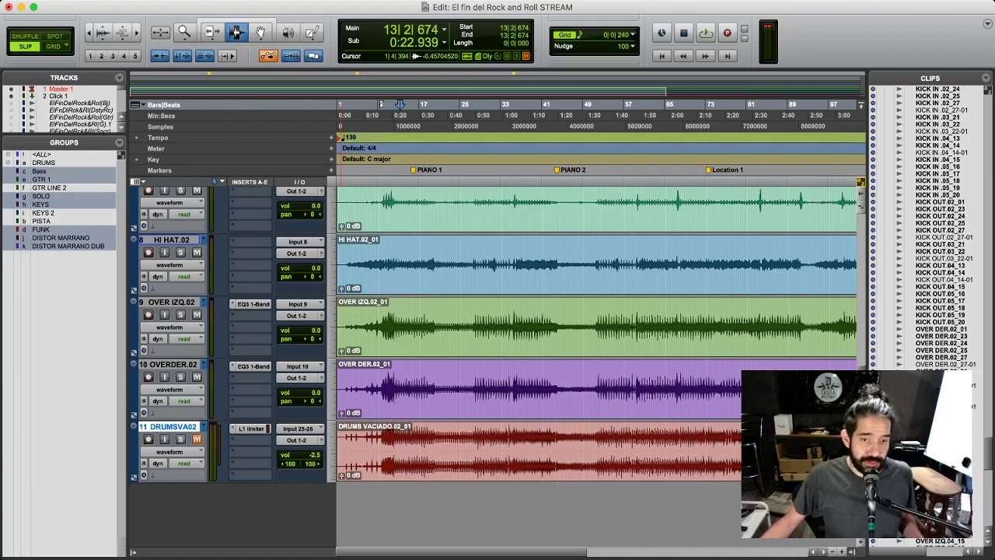
{"action": "left_click", "coordinate": [382, 105]}
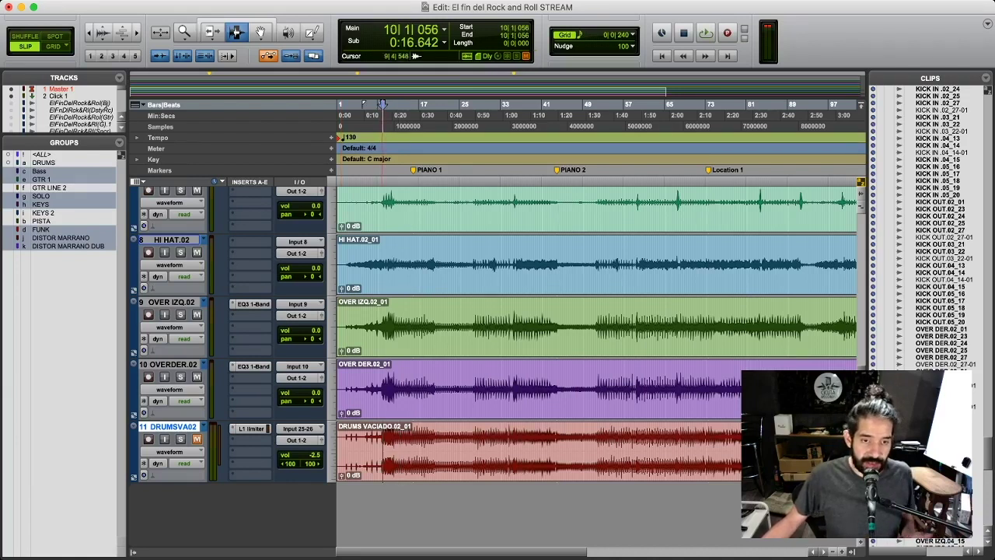
{"action": "key", "text": "shift+m"}
{"action": "key", "text": "shift+s"}
{"action": "key", "text": "space"}
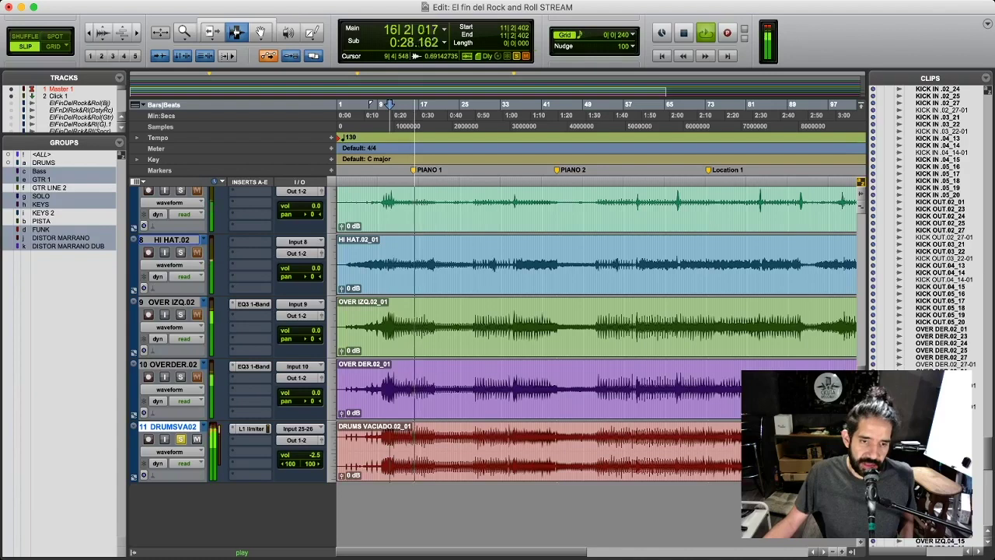
{"action": "key", "text": "space"}
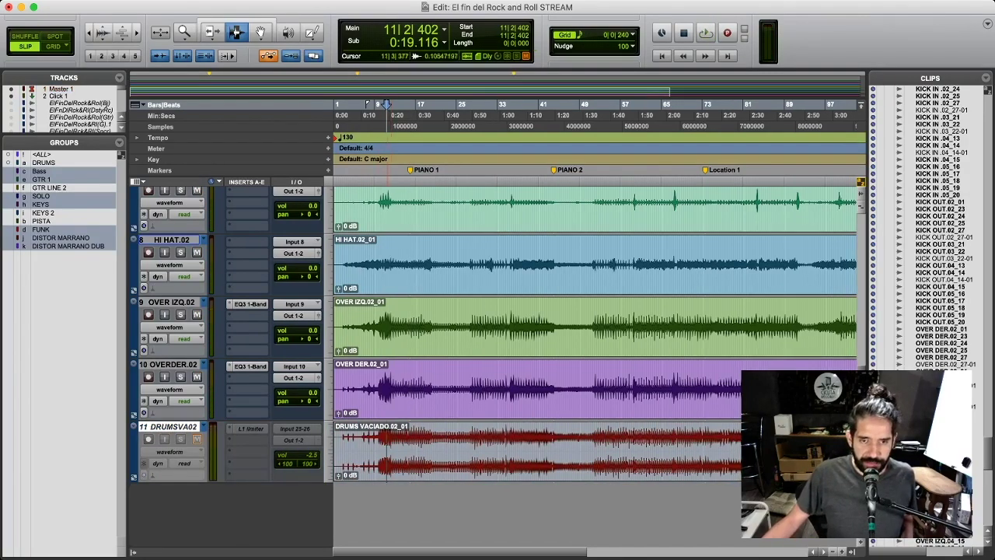
Play the drum tracks from 9|1|154 and bypass the EQ3 1-Band inserts on all of them.
{"action": "left_click", "coordinate": [375, 388]}
{"action": "key", "text": "space"}
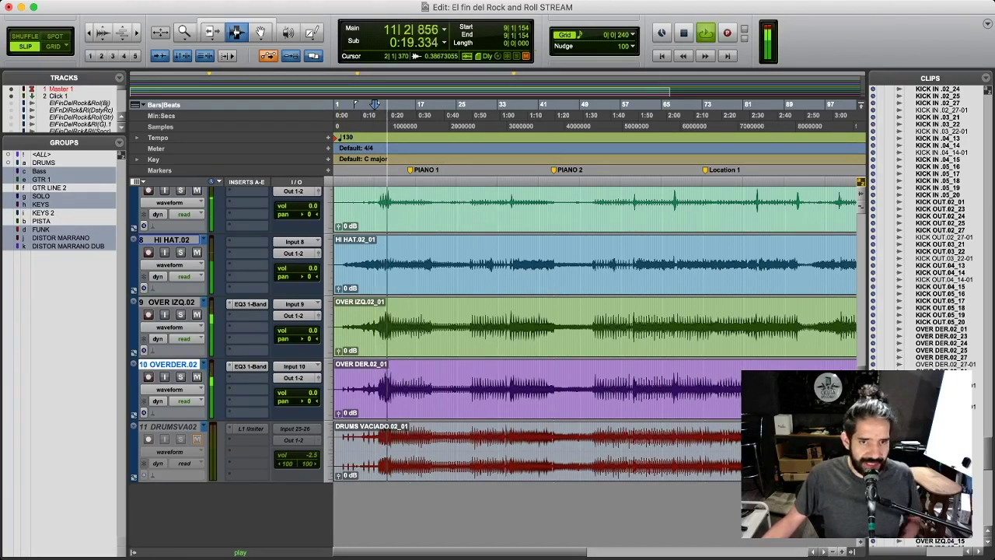
{"action": "scroll", "coordinate": [398, 342], "scroll_direction": "up", "scroll_amount": 1}
{"action": "scroll", "coordinate": [398, 342], "scroll_direction": "up", "scroll_amount": 5}
{"action": "scroll", "coordinate": [398, 342], "scroll_direction": "down", "scroll_amount": 4}
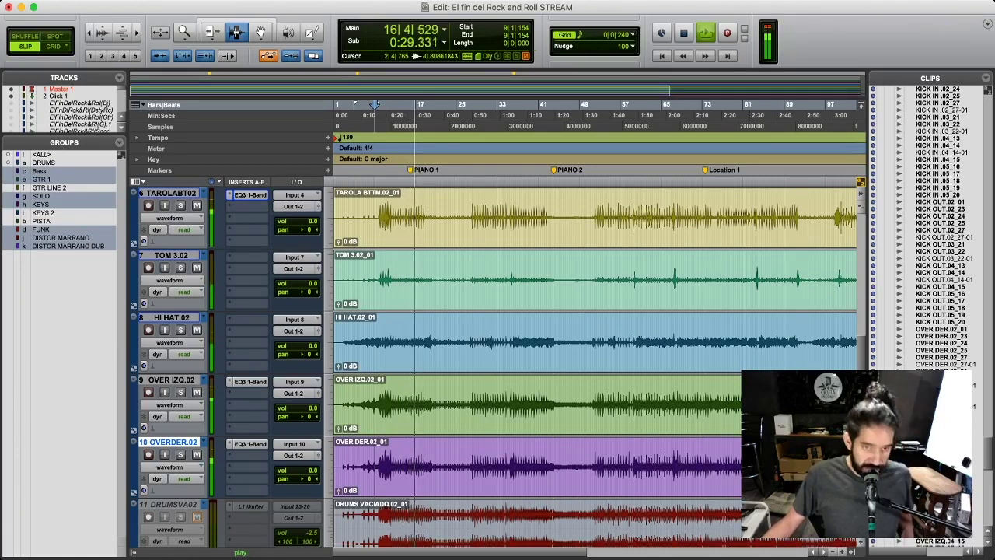
{"action": "scroll", "coordinate": [595, 365], "scroll_direction": "up", "scroll_amount": 5}
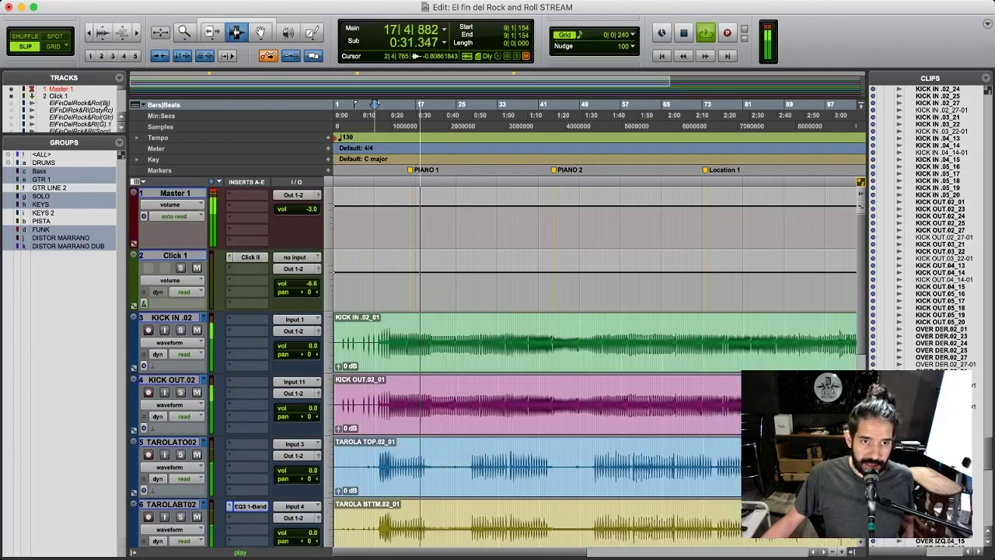
{"action": "scroll", "coordinate": [594, 365], "scroll_direction": "down", "scroll_amount": 4}
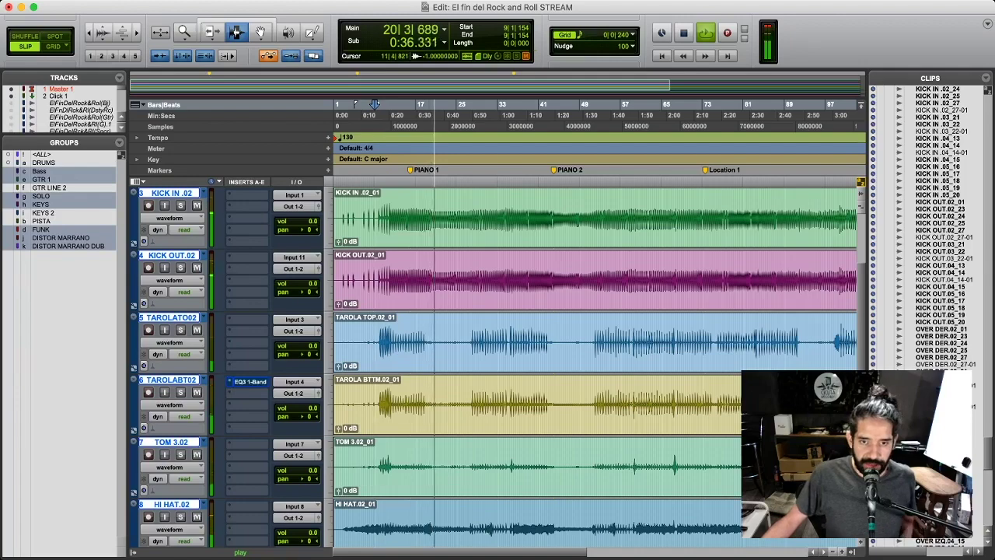
Listen to the kit from 12|1|329 with the EQ3 1-Band inserts bypassed, and re-enable the inserts during playback for comparison.
{"action": "key", "text": "space"}
{"action": "left_click", "coordinate": [392, 342]}
{"action": "key", "text": "space"}
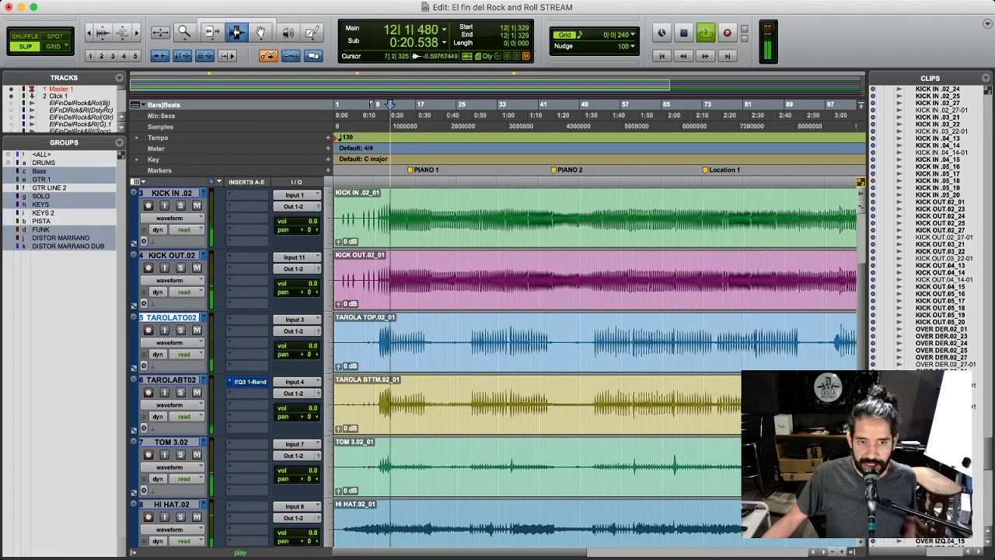
{"action": "scroll", "coordinate": [392, 342], "scroll_direction": "down", "scroll_amount": 3}
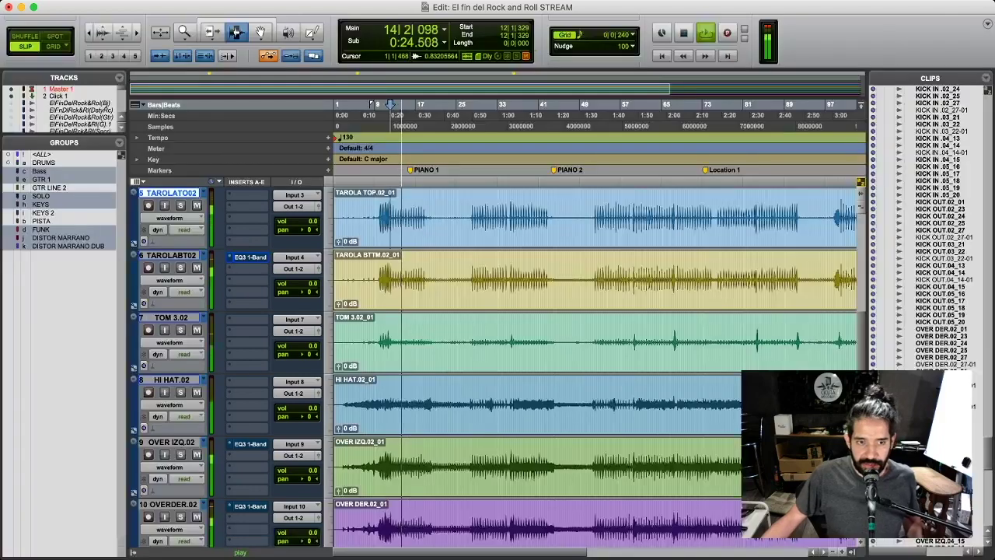
{"action": "scroll", "coordinate": [497, 342], "scroll_direction": "down", "scroll_amount": 4}
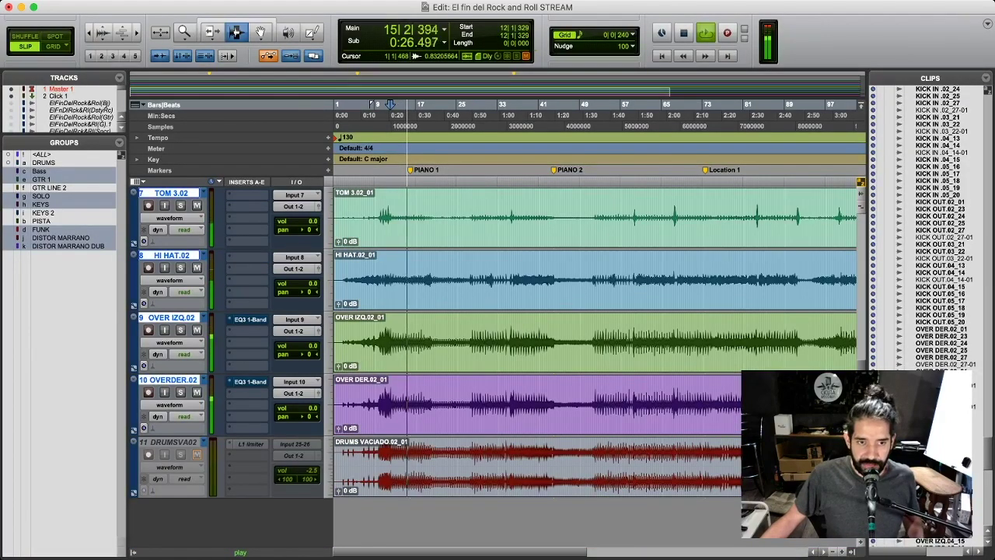
{"action": "key", "text": "shift+e"}
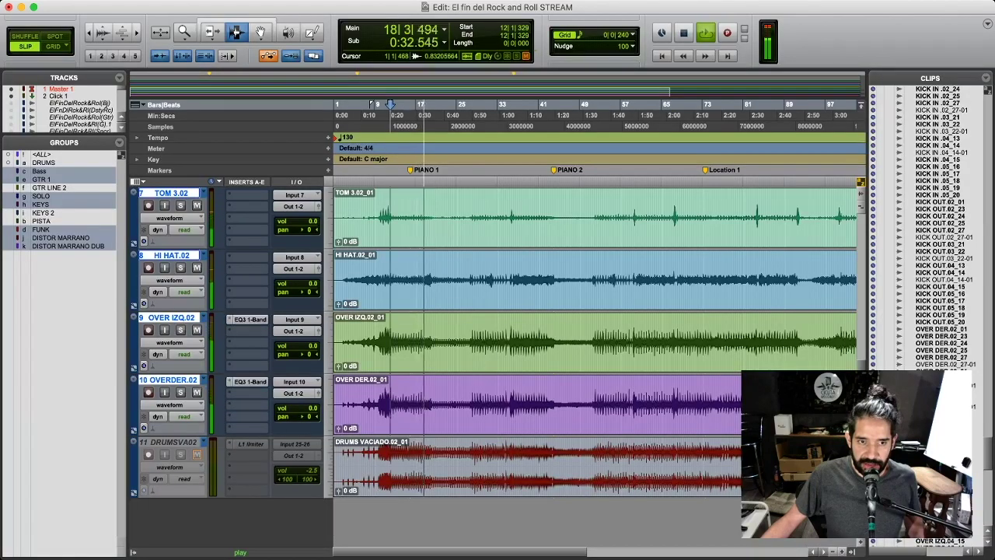
{"action": "scroll", "coordinate": [594, 342], "scroll_direction": "up", "scroll_amount": 4}
{"action": "key", "text": "space"}
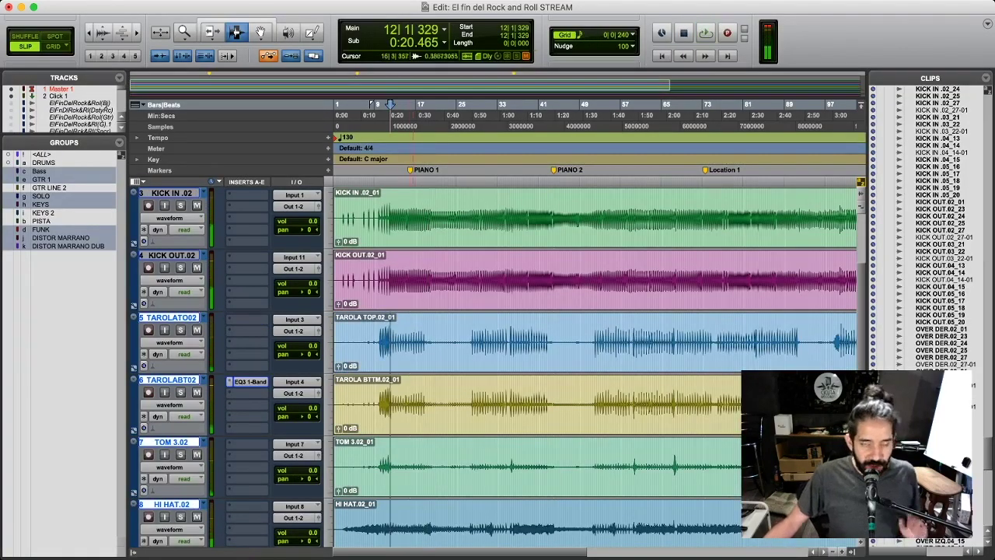
Place the edit cursor at 12|2|772 on KICK IN .02 and suspend all track groups.
{"action": "scroll", "coordinate": [361, 342], "scroll_direction": "up", "scroll_amount": 2}
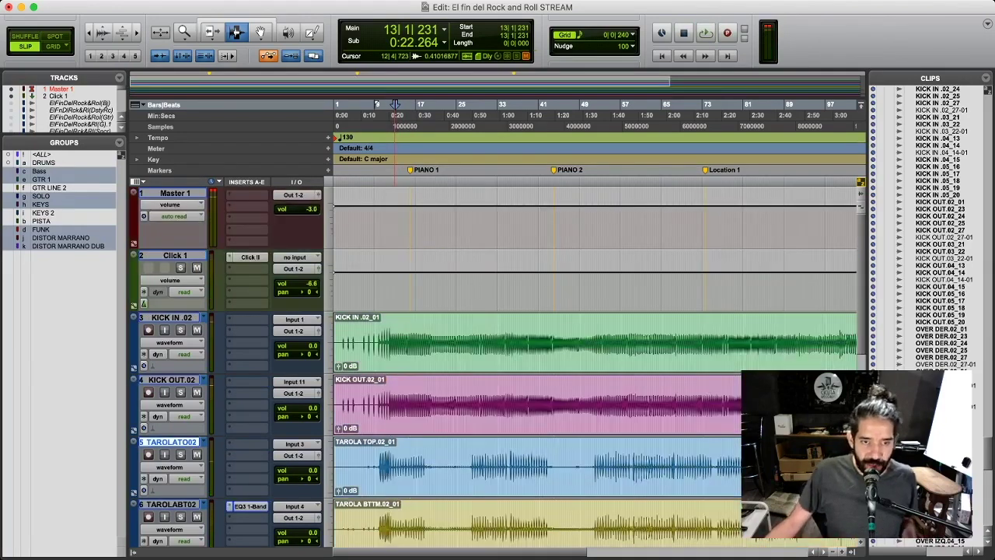
{"action": "scroll", "coordinate": [362, 341], "scroll_direction": "down", "scroll_amount": 1}
{"action": "scroll", "coordinate": [361, 342], "scroll_direction": "right", "scroll_amount": 1}
{"action": "left_click", "coordinate": [363, 280]}
{"action": "scroll", "coordinate": [363, 280], "scroll_direction": "down", "scroll_amount": 1}
{"action": "scroll", "coordinate": [363, 280], "scroll_direction": "left", "scroll_amount": 1}
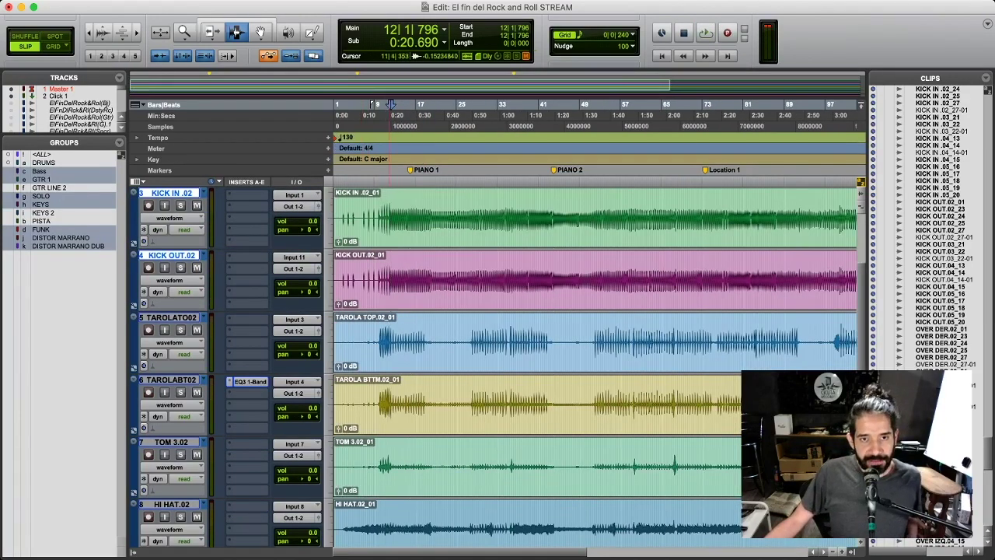
{"action": "left_click", "coordinate": [394, 218]}
{"action": "key", "text": "super+shift+g"}
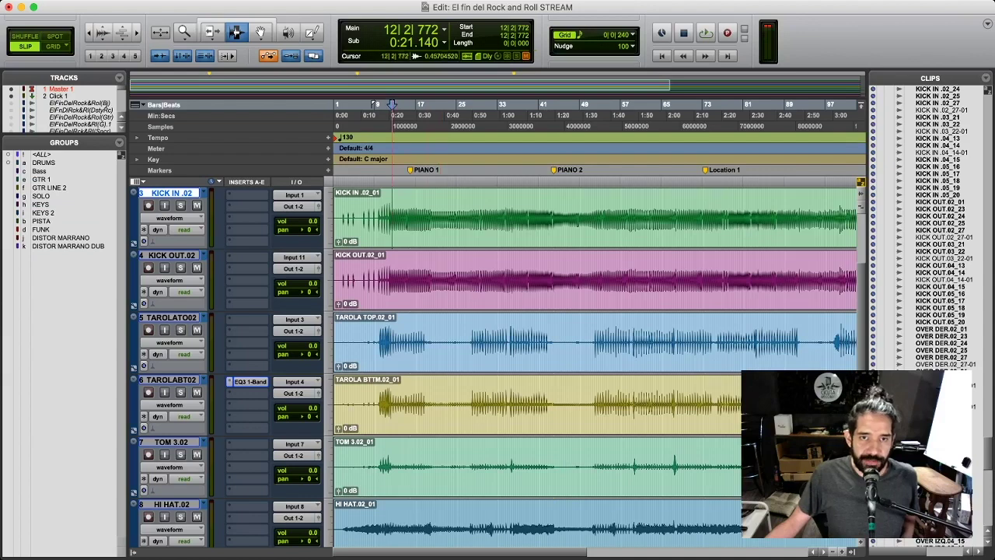
Place the edit cursor at 10|1|056 on the KICK IN .02 track, where the snare hits begin.
{"action": "key", "text": "t"}
{"action": "key", "text": "t"}
{"action": "key", "text": "t"}
{"action": "key", "text": "r"}
{"action": "key", "text": "r"}
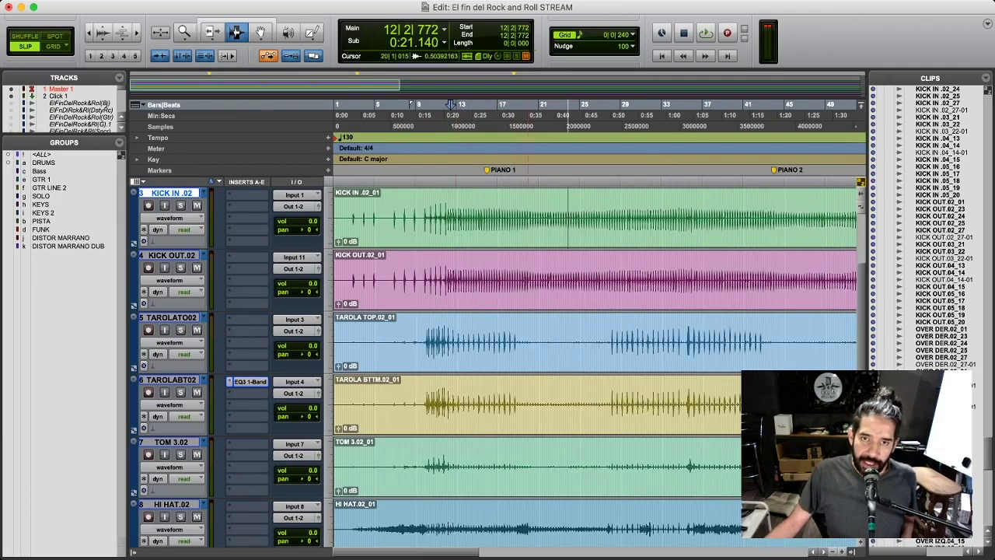
{"action": "left_click", "coordinate": [427, 272]}
{"action": "scroll", "coordinate": [339, 268], "scroll_direction": "up", "scroll_amount": 1}
{"action": "scroll", "coordinate": [340, 268], "scroll_direction": "up", "scroll_amount": 1}
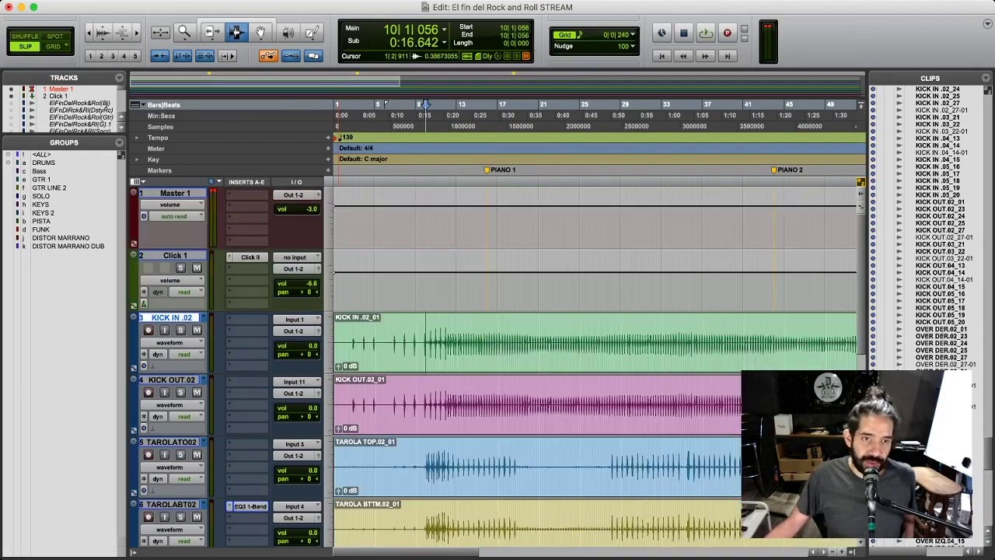
{"action": "scroll", "coordinate": [340, 268], "scroll_direction": "down", "scroll_amount": 1}
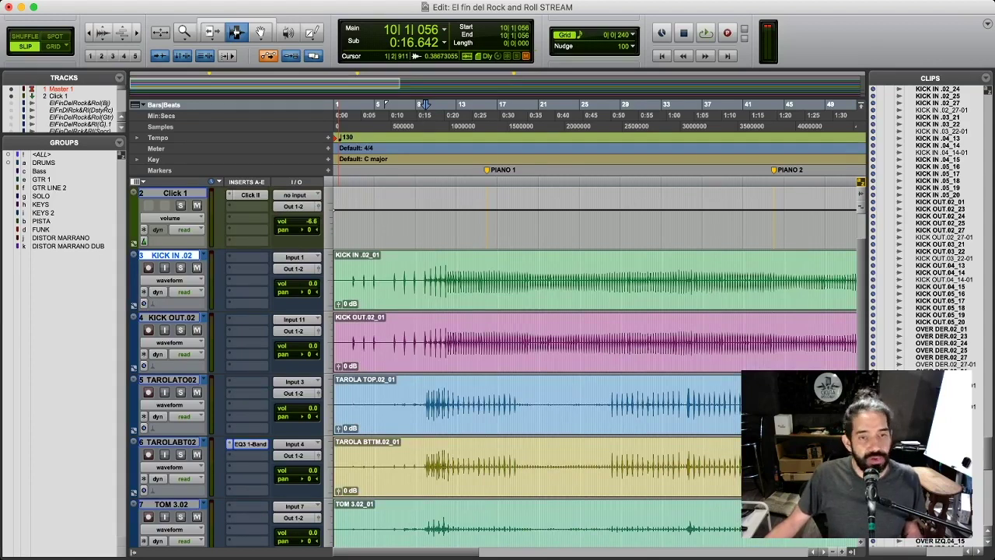
Move the edit cursor track by track from KICK IN .02 down to OVERDER.02 at 10|1|056 to compare the waveforms.
{"action": "key", "text": "semicolon"}
{"action": "scroll", "coordinate": [425, 104], "scroll_direction": "down", "scroll_amount": 1}
{"action": "key", "text": "semicolon"}
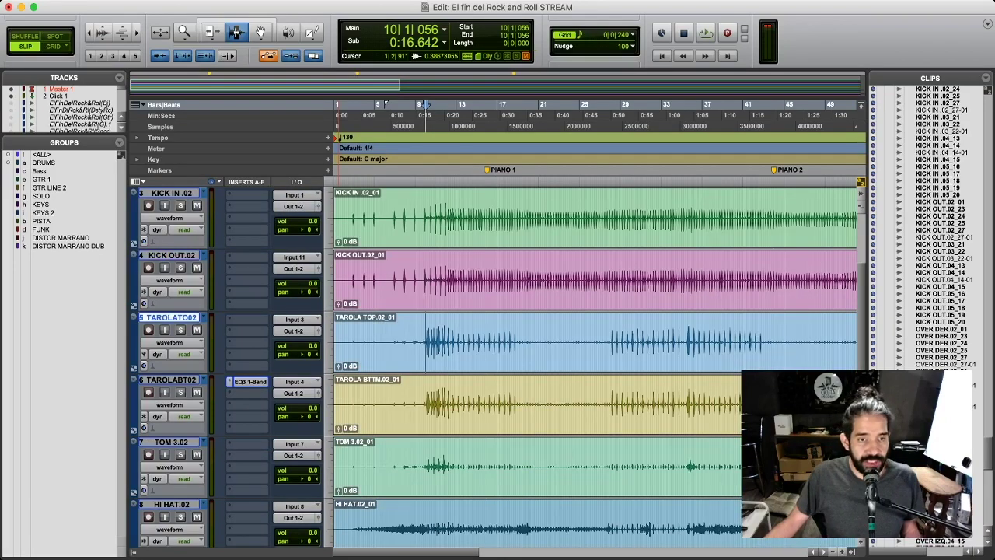
{"action": "key", "text": "semicolon"}
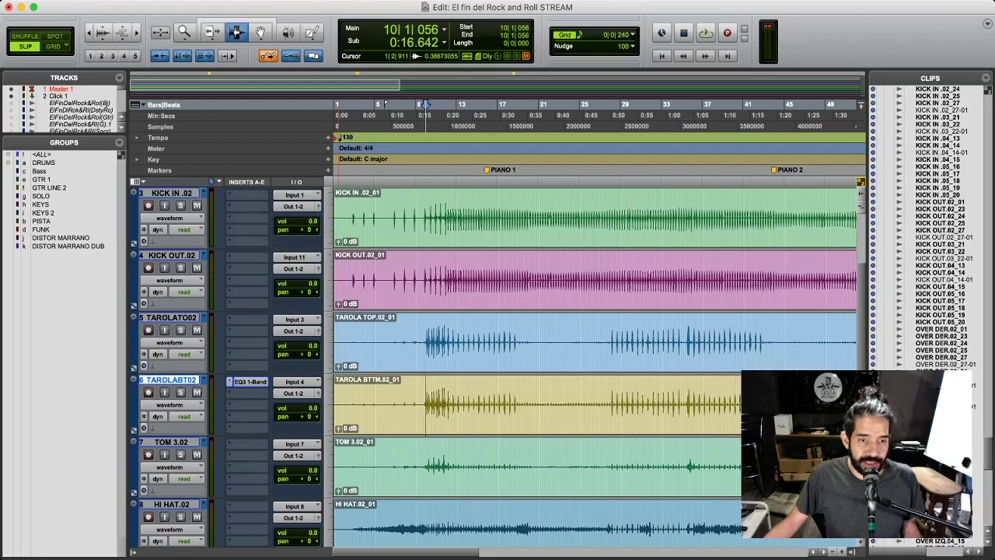
{"action": "scroll", "coordinate": [425, 104], "scroll_direction": "down", "scroll_amount": 2}
{"action": "key", "text": "semicolon"}
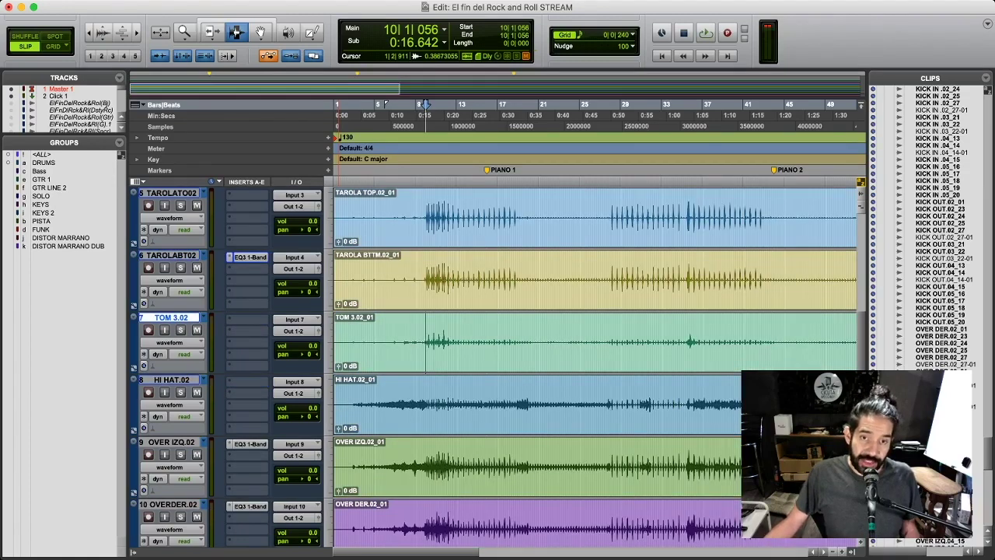
{"action": "key", "text": "semicolon"}
{"action": "scroll", "coordinate": [425, 104], "scroll_direction": "down", "scroll_amount": 2}
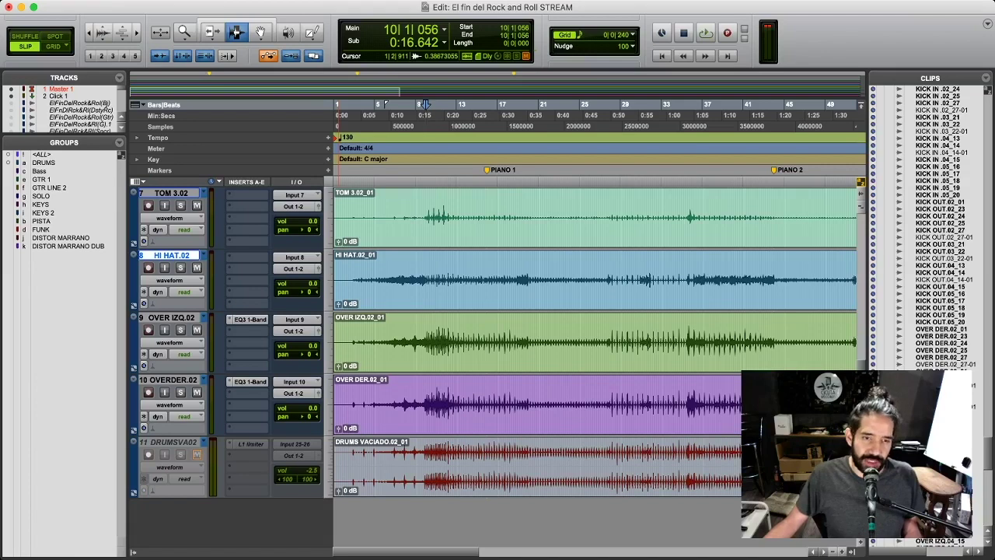
{"action": "key", "text": "semicolon"}
{"action": "key", "text": "semicolon"}
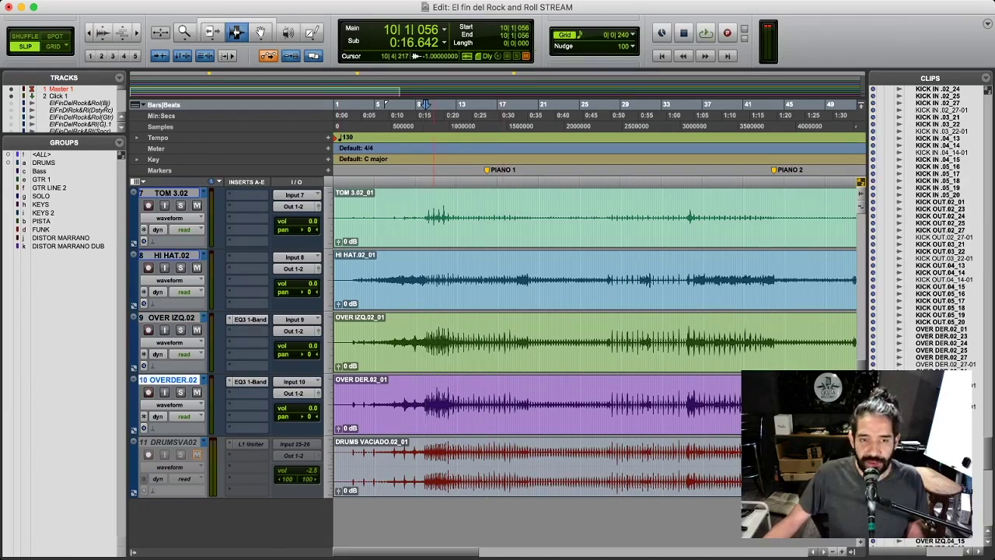
Place the edit cursor at 9|4|548 on KICK IN .02, solo that track and play it.
{"action": "scroll", "coordinate": [433, 342], "scroll_direction": "up", "scroll_amount": 5}
{"action": "left_click", "coordinate": [427, 261]}
{"action": "left_click", "coordinate": [424, 260]}
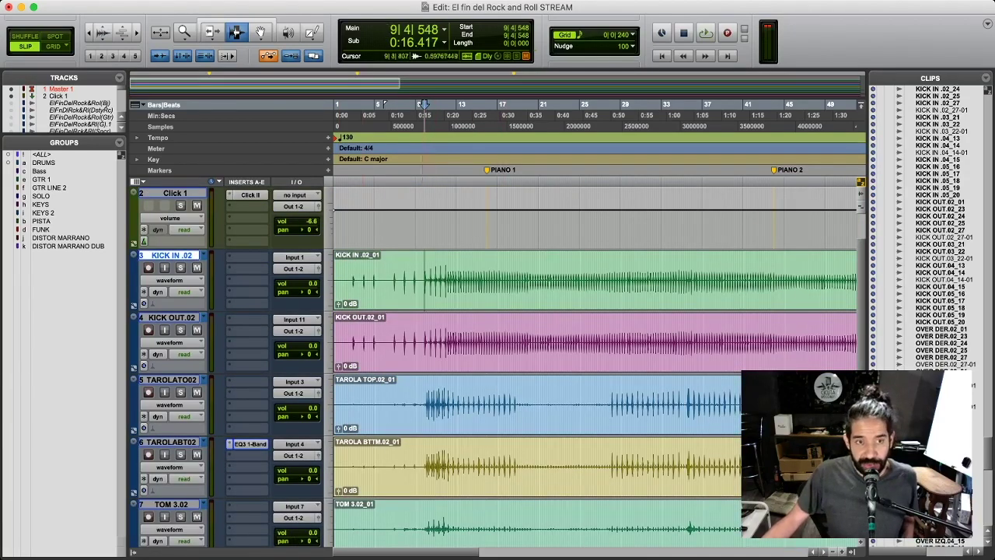
{"action": "key", "text": "shift+s"}
{"action": "key", "text": "space"}
{"action": "key", "text": "t"}
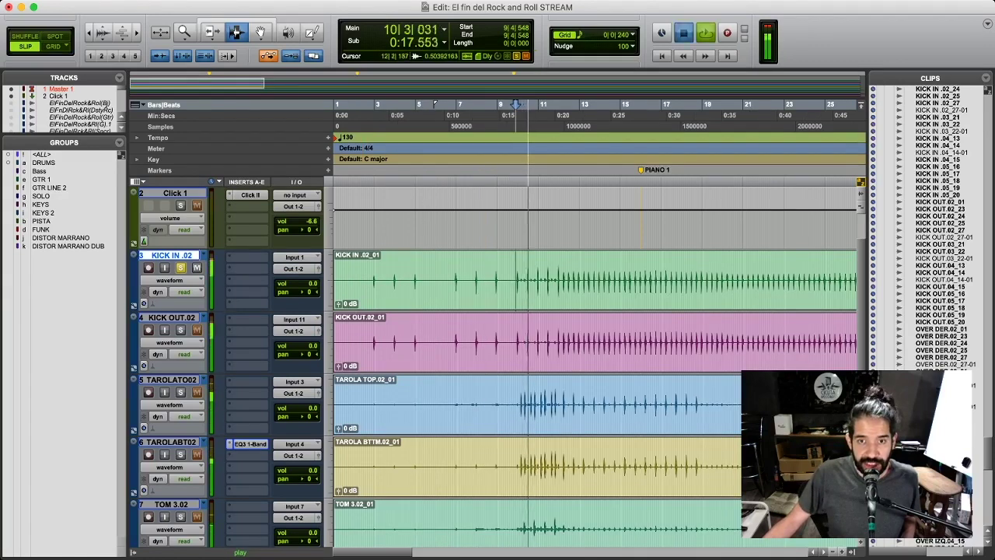
Select the range from 12|1|796 to 14|1|912 on the soloed KICK IN .02 track and play it.
{"action": "left_click", "coordinate": [565, 280]}
{"action": "key", "text": "space"}
{"action": "key", "text": "t"}
{"action": "key", "text": "t"}
{"action": "left_click_drag", "start_coordinate": [599, 280], "coordinate": [766, 280]}
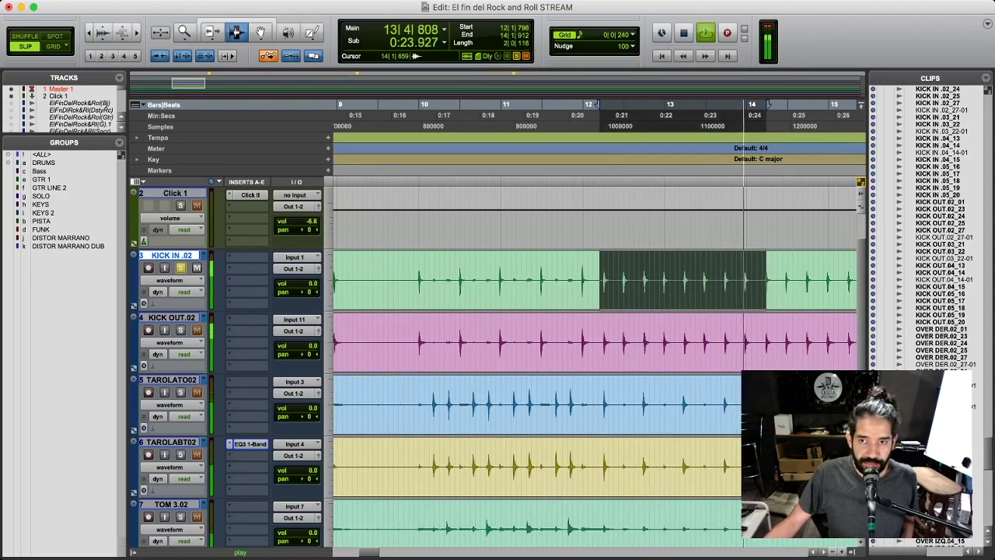
{"action": "key", "text": "space"}
{"action": "key", "text": "r"}
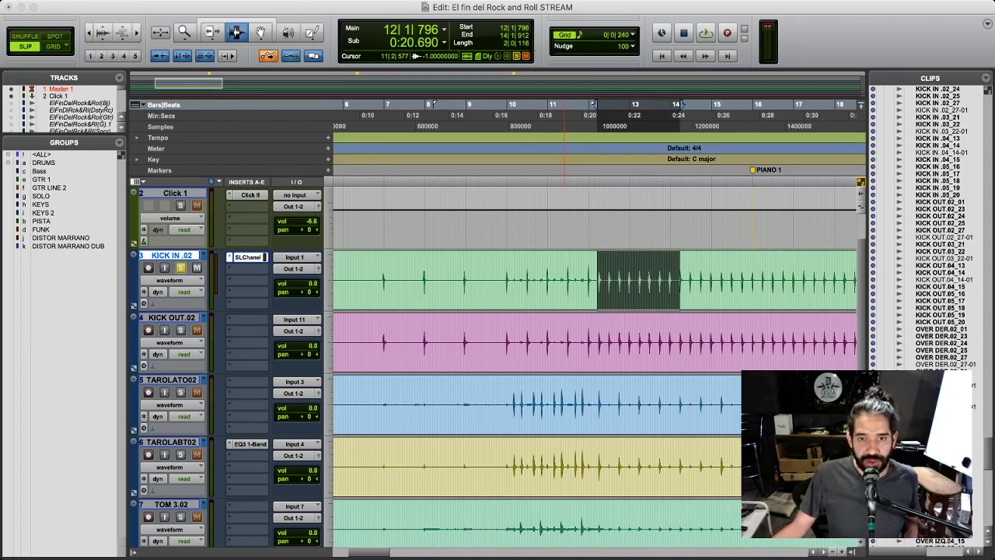
Switch to OBS, fit the Display Capture source to the screen, and return to Pro Tools.
{"action": "key", "text": "super+Tab"}
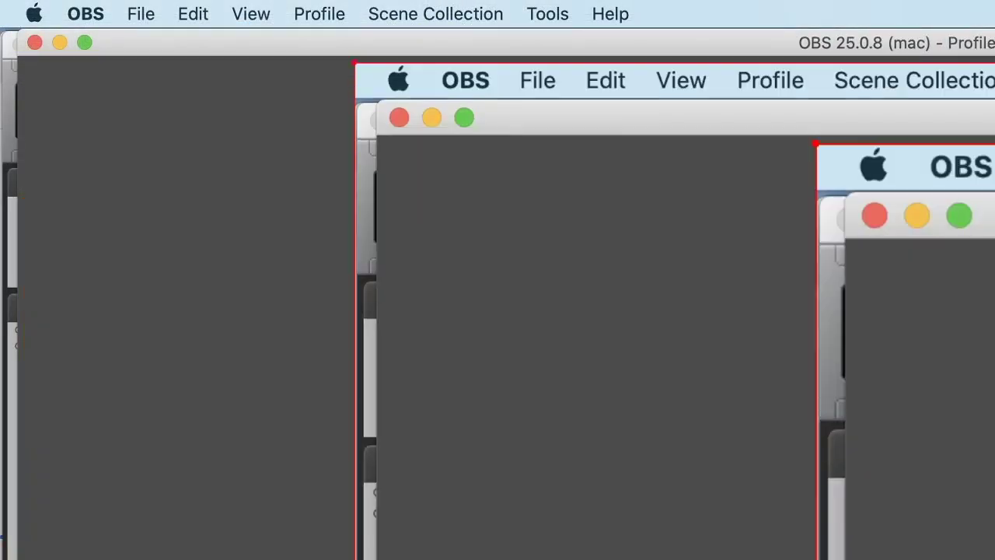
{"action": "right_click", "coordinate": [919, 411]}
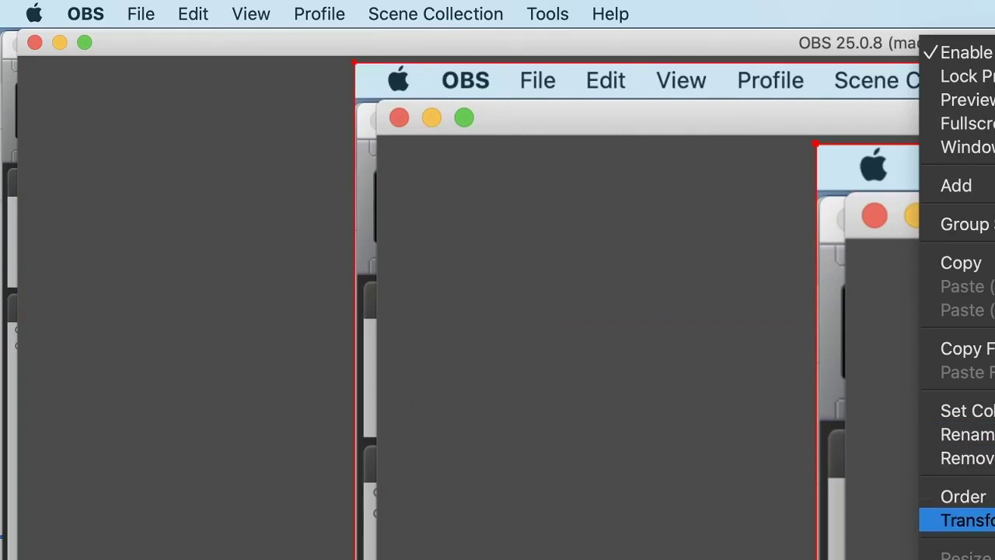
{"action": "key", "text": "super+f"}
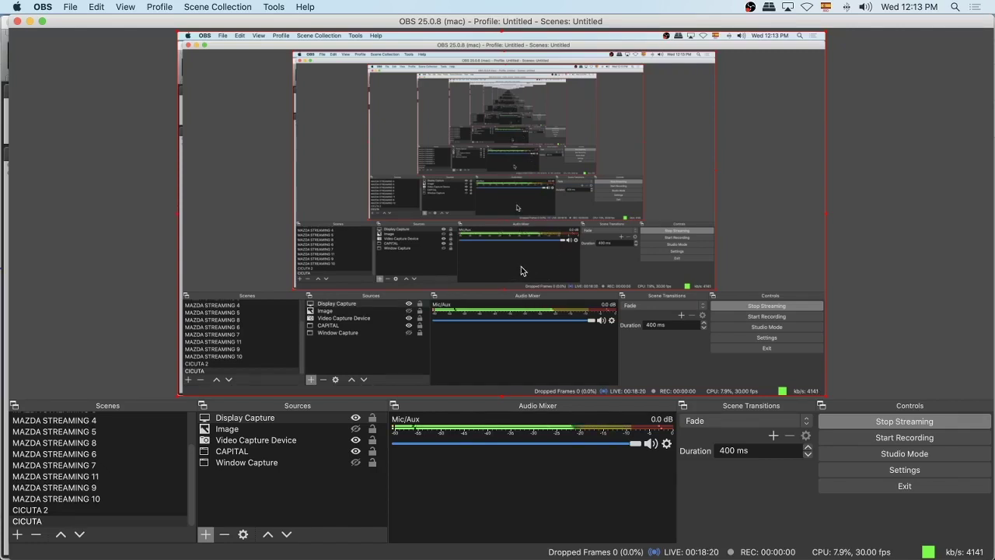
{"action": "key", "text": "super+Tab"}
{"action": "key", "text": "super+Tab"}
{"action": "key", "text": "super+Tab"}
{"action": "key", "text": "super+Tab"}
{"action": "key", "text": "super+Tab"}
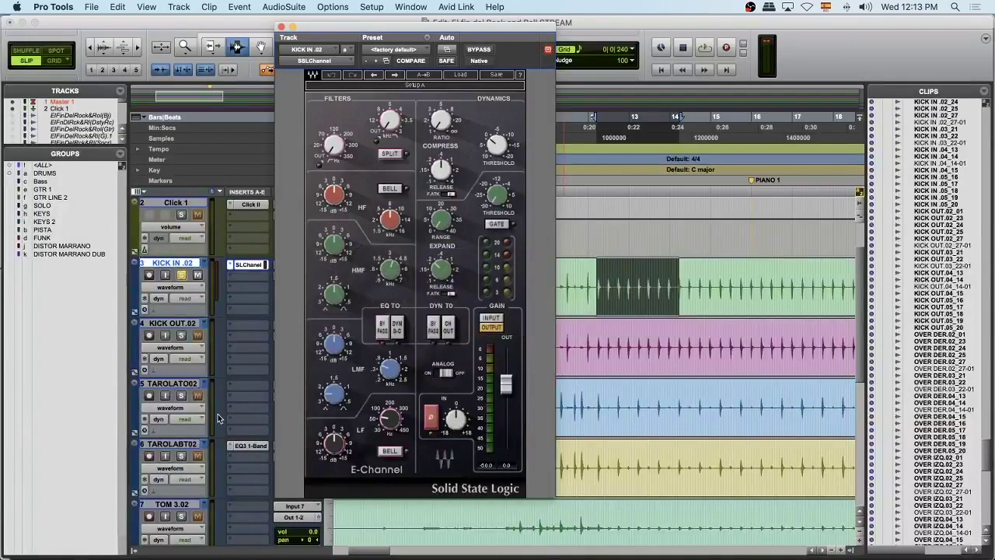
Move the Video Capture Device source above Display Capture in OBS, and reposition the SSLChannel plug-in window lower in Pro Tools.
{"action": "key", "text": "super+Tab"}
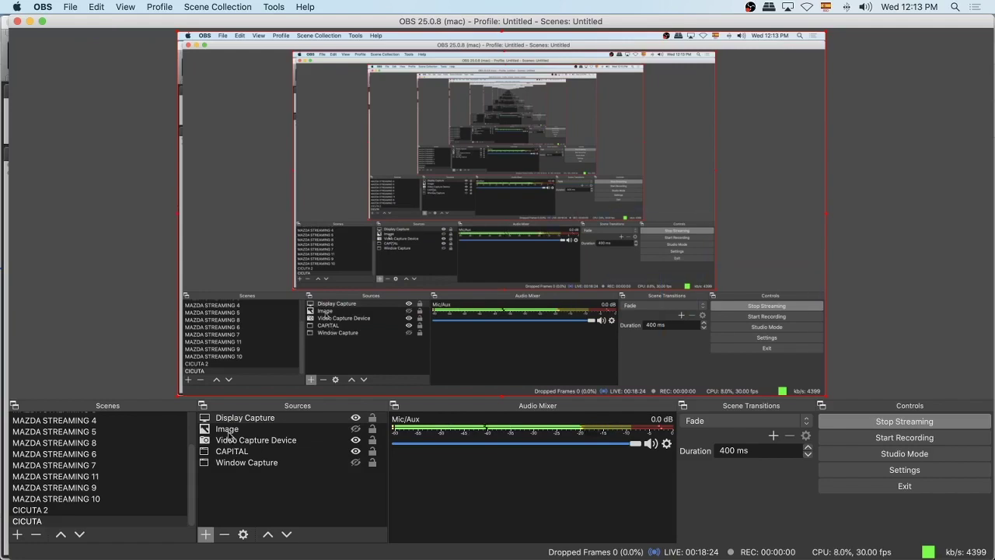
{"action": "left_click", "coordinate": [240, 442]}
{"action": "left_click_drag", "start_coordinate": [259, 441], "coordinate": [262, 417]}
{"action": "key", "text": "super+Tab"}
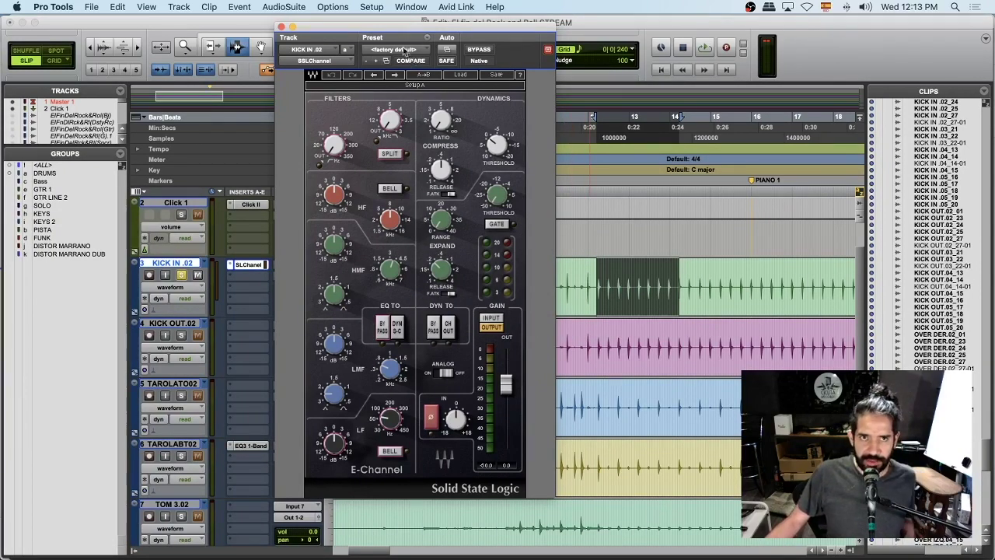
{"action": "left_click_drag", "start_coordinate": [396, 28], "coordinate": [406, 58]}
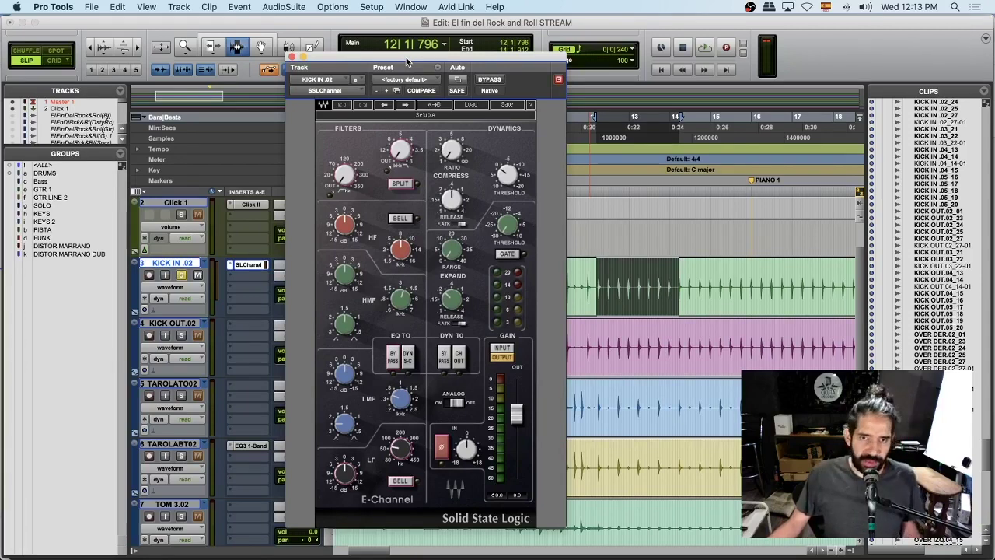
Check the phase inversion in the EQ3 1-Band plug-ins on the TAROLA BTTM.02 and OVER IZQ.02 tracks, closing the plug-in windows.
{"action": "left_click", "coordinate": [288, 58]}
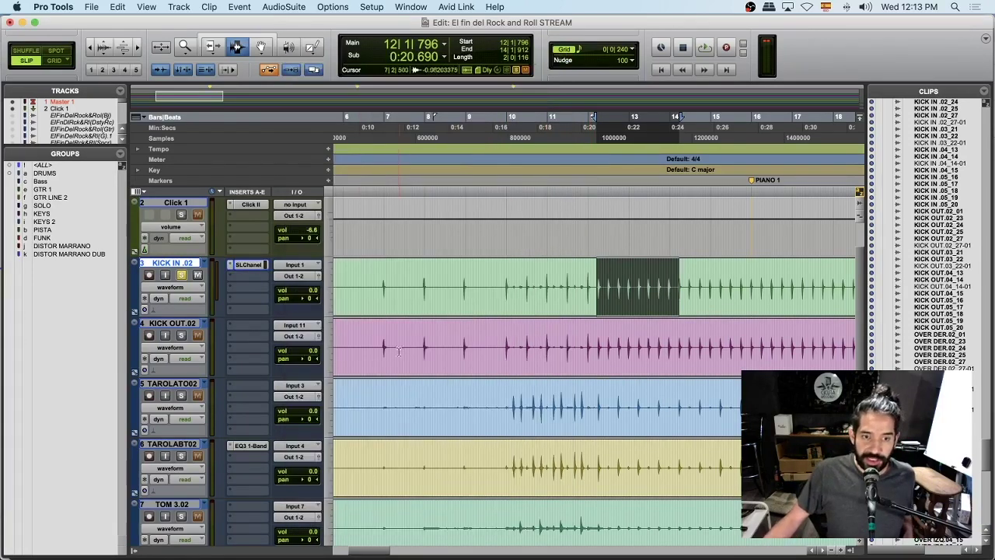
{"action": "left_click", "coordinate": [251, 446]}
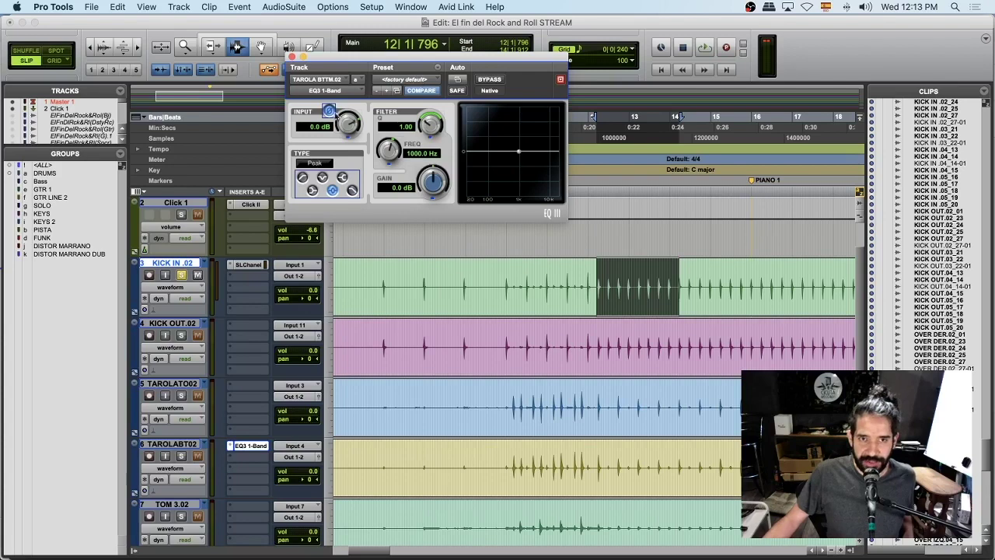
{"action": "left_click_drag", "start_coordinate": [336, 64], "coordinate": [354, 93]}
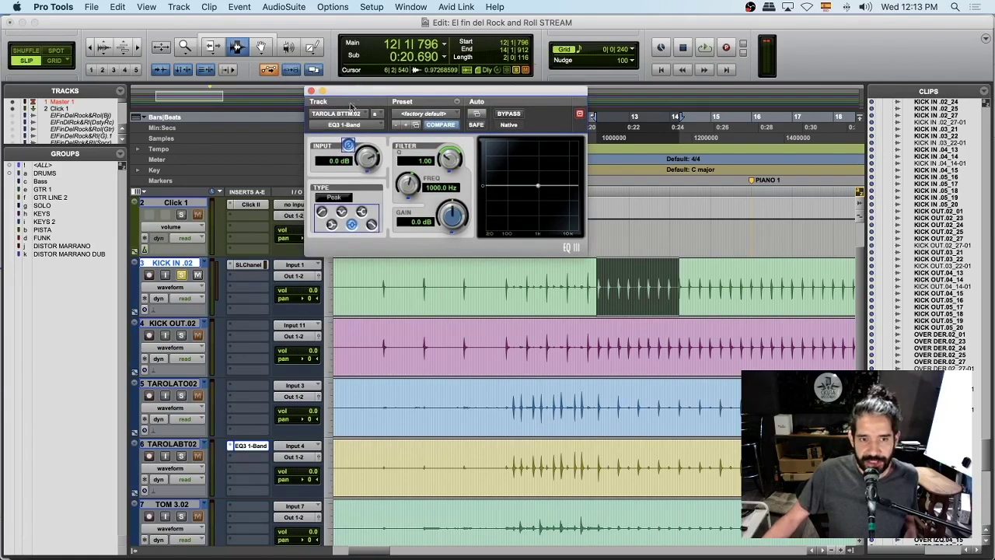
{"action": "scroll", "coordinate": [262, 355], "scroll_direction": "down", "scroll_amount": 5}
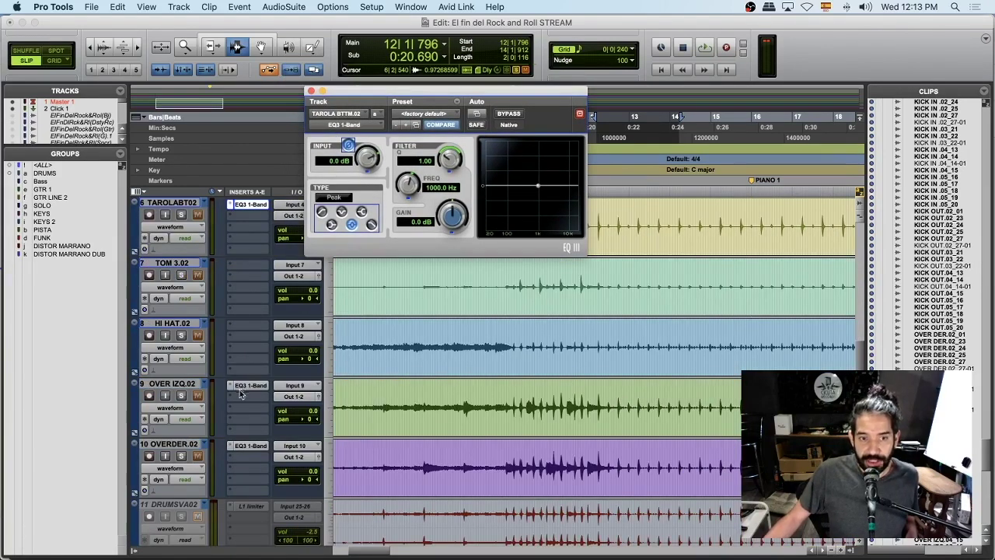
{"action": "left_click", "coordinate": [247, 387]}
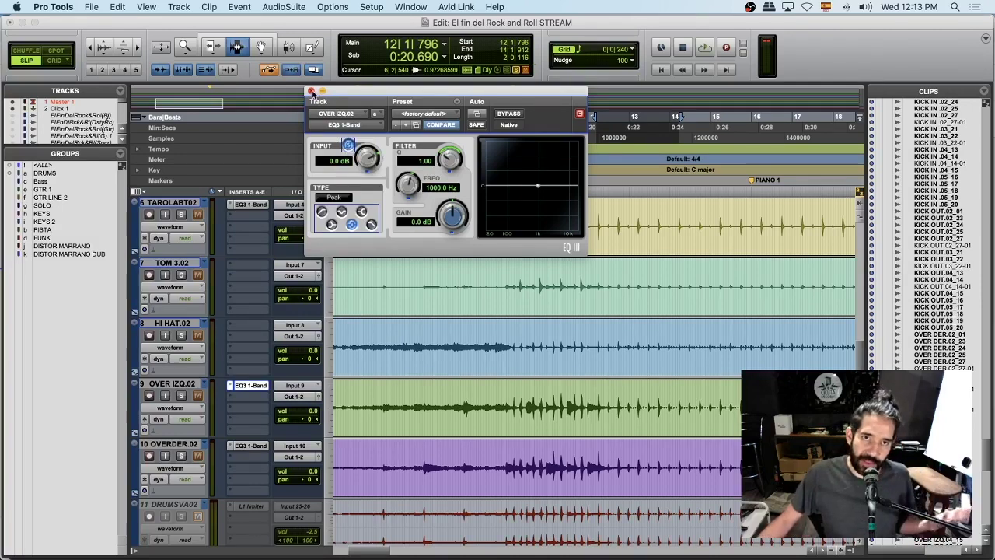
{"action": "left_click", "coordinate": [311, 91]}
Reopen the SSLChannel plug-in on KICK IN .02 and move its window clear of the selected kick waveform.
{"action": "scroll", "coordinate": [575, 333], "scroll_direction": "up", "scroll_amount": 5}
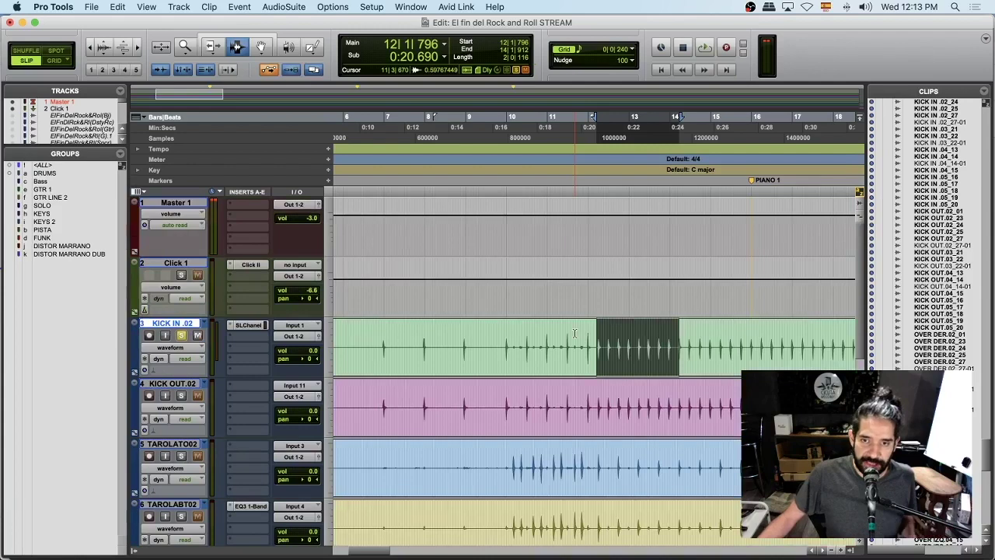
{"action": "scroll", "coordinate": [575, 333], "scroll_direction": "down", "scroll_amount": 2}
{"action": "left_click", "coordinate": [253, 265]}
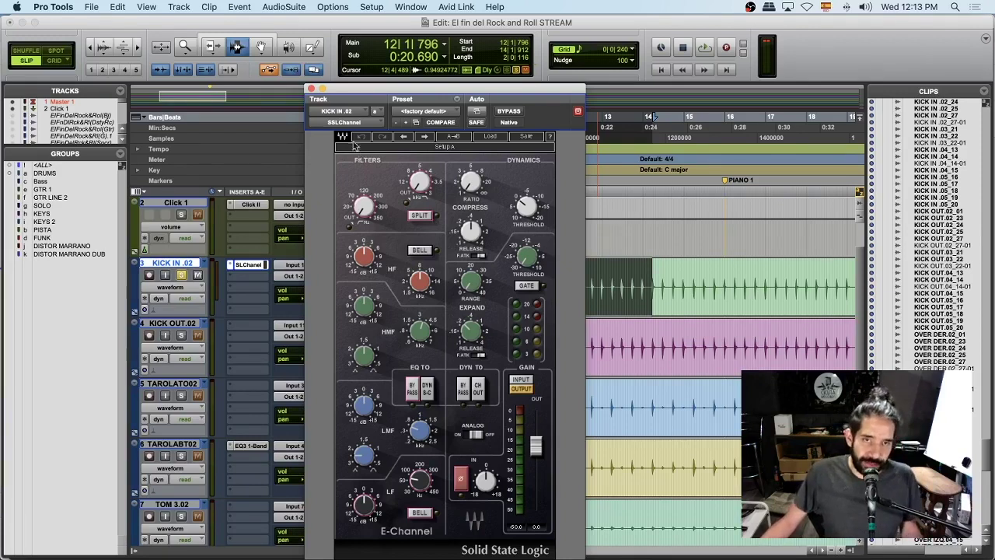
{"action": "left_click_drag", "start_coordinate": [436, 90], "coordinate": [369, 26]}
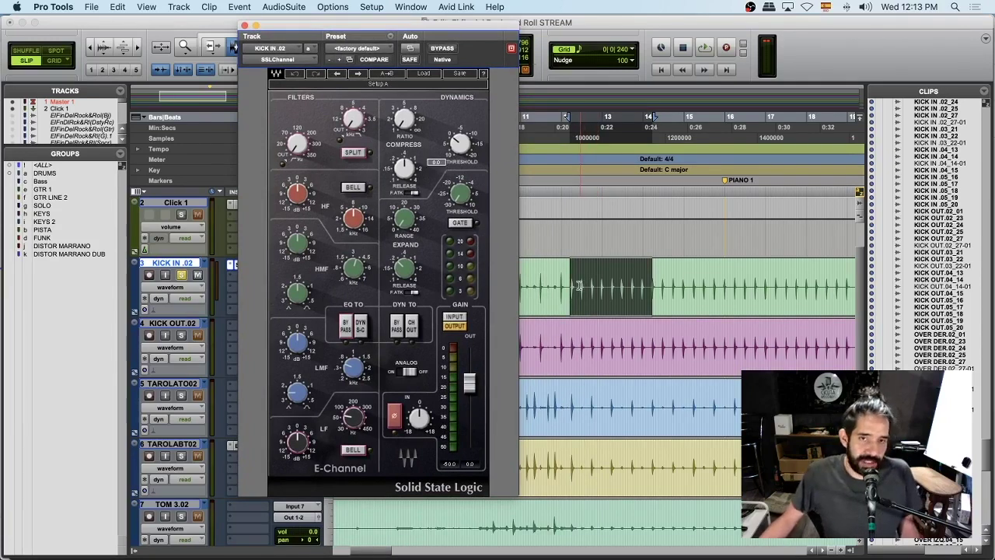
Select a range of about one and a half bars starting in bar 12 on KICK IN .02 and play it in a loop.
{"action": "key", "text": "space"}
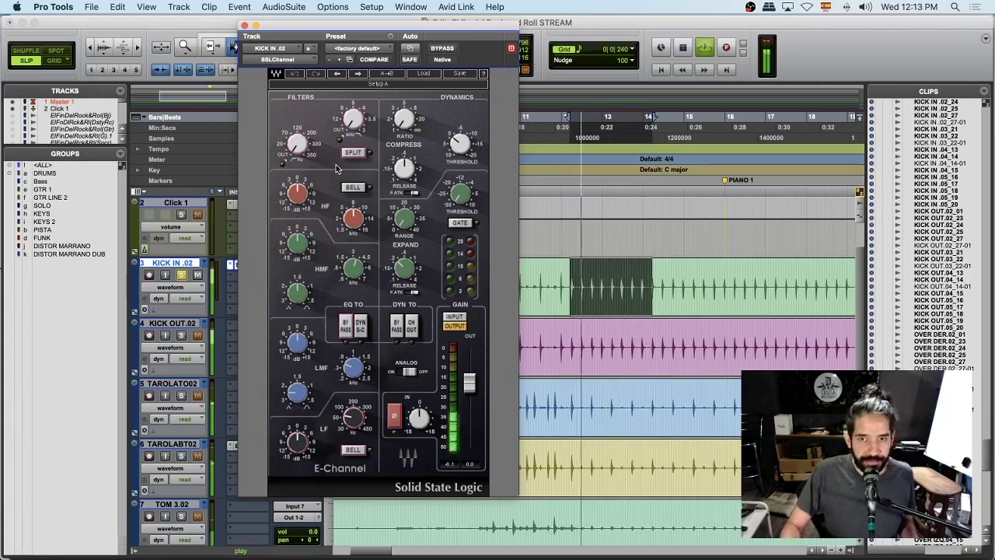
{"action": "key", "text": "space"}
{"action": "left_click", "coordinate": [567, 280]}
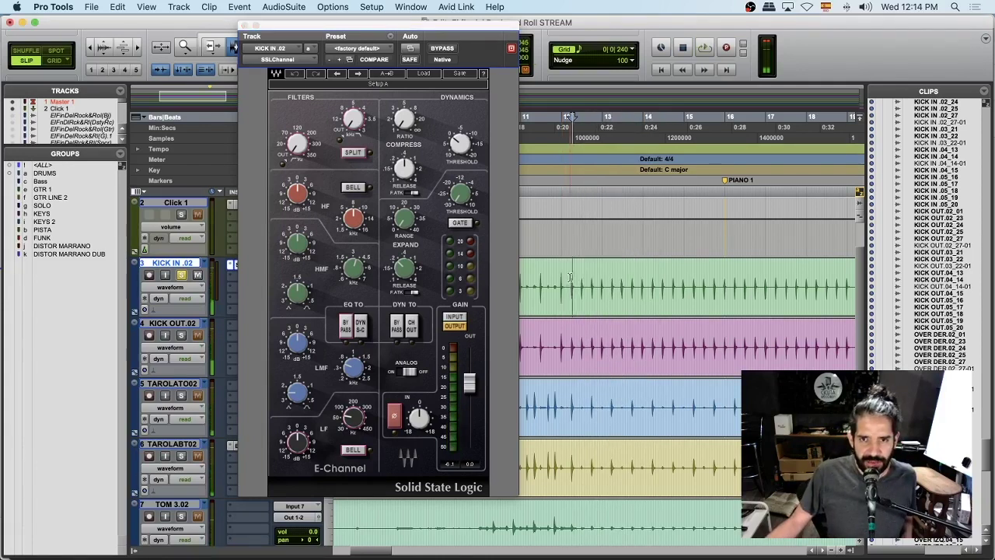
{"action": "left_click_drag", "start_coordinate": [572, 278], "coordinate": [627, 274]}
{"action": "key", "text": "space"}
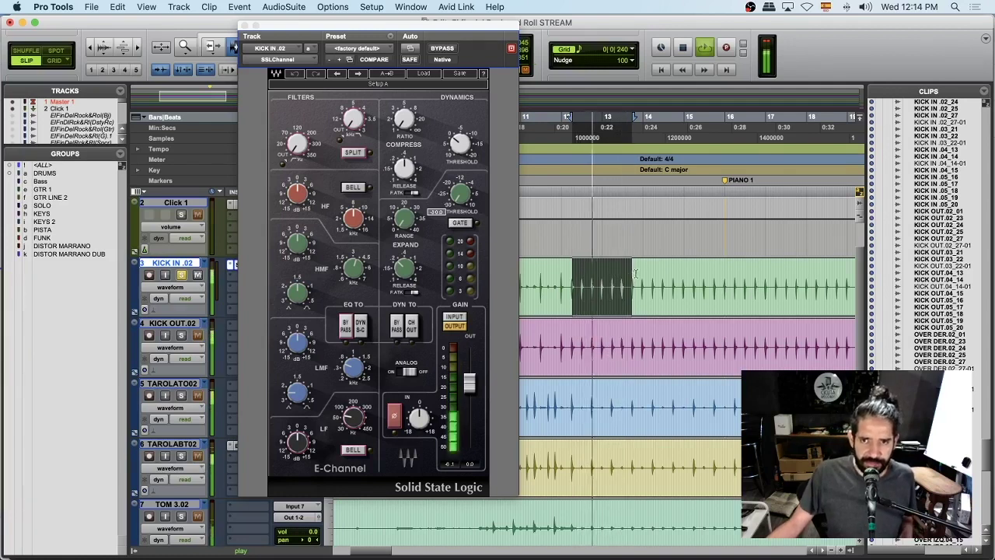
{"action": "key", "text": "space"}
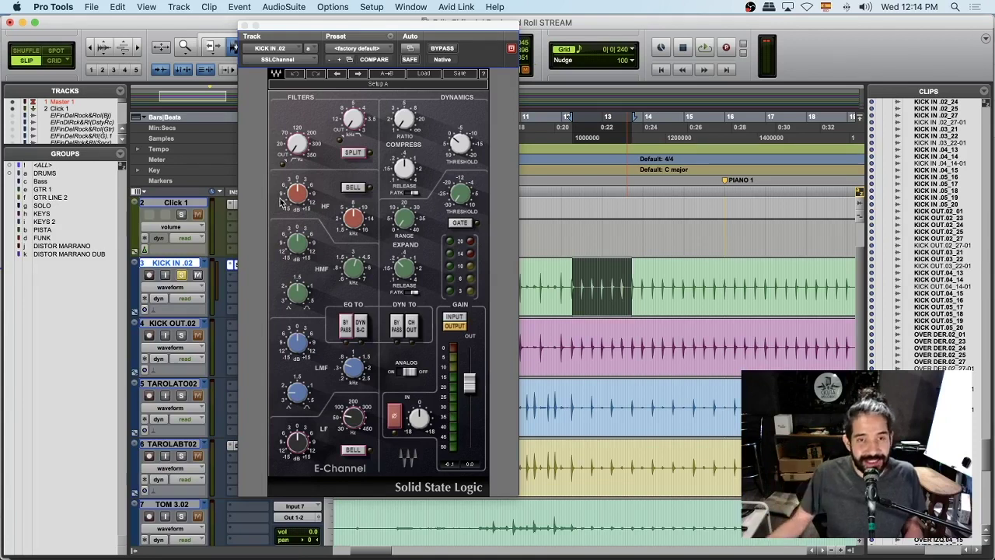
Boost the HMF gain and tune the HMF frequency in SSLChannel while looping the kick.
{"action": "left_click_drag", "start_coordinate": [361, 267], "coordinate": [362, 262]}
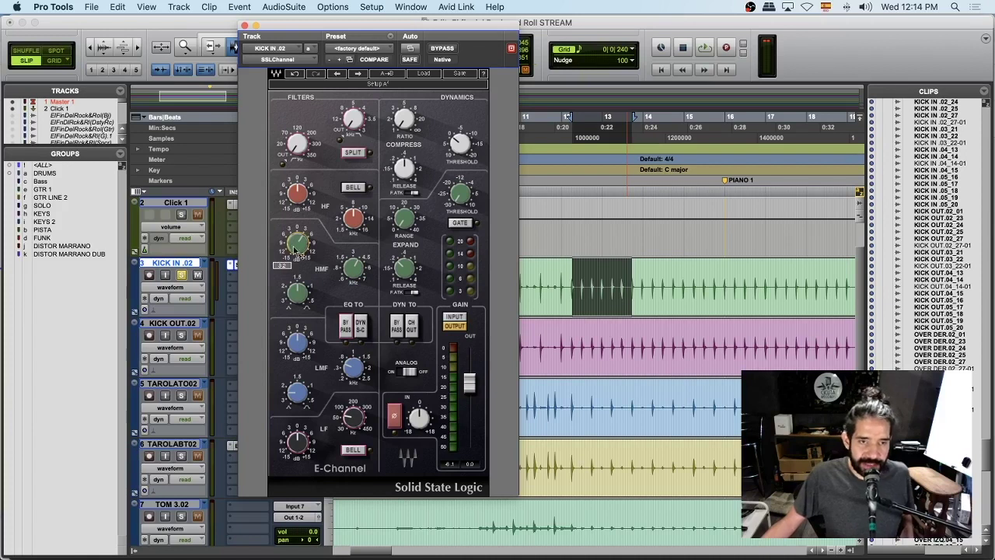
{"action": "left_click_drag", "start_coordinate": [293, 247], "coordinate": [294, 243]}
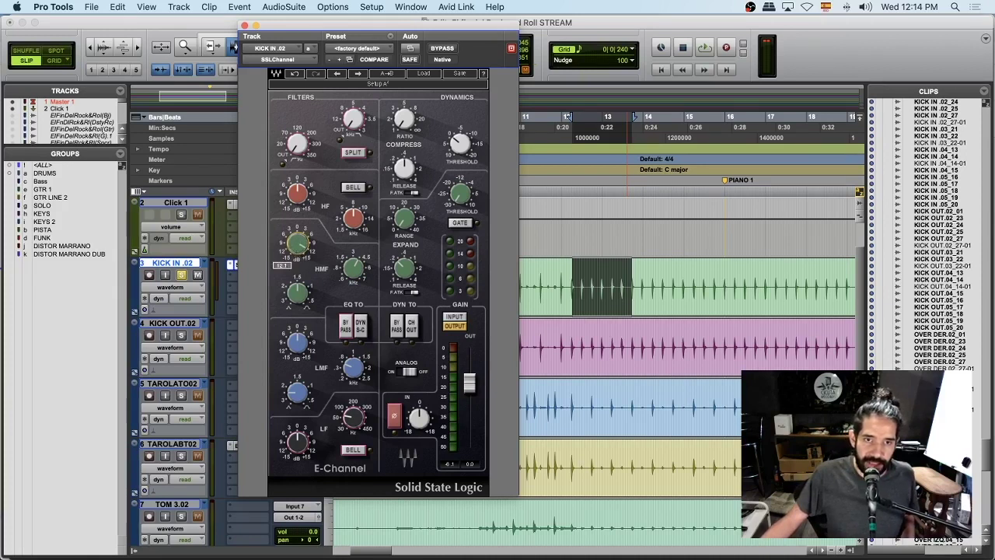
{"action": "key", "text": "space"}
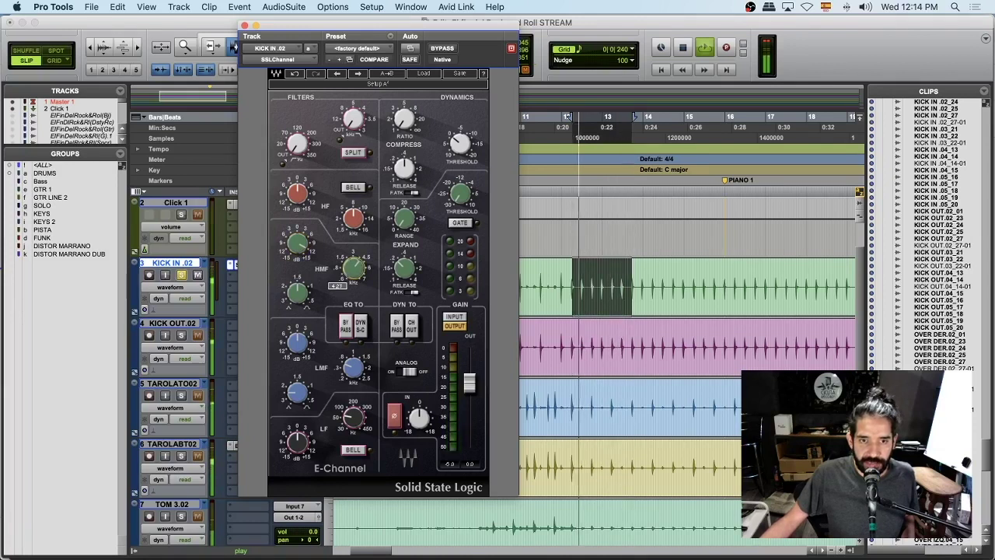
{"action": "left_click_drag", "start_coordinate": [354, 268], "coordinate": [353, 269]}
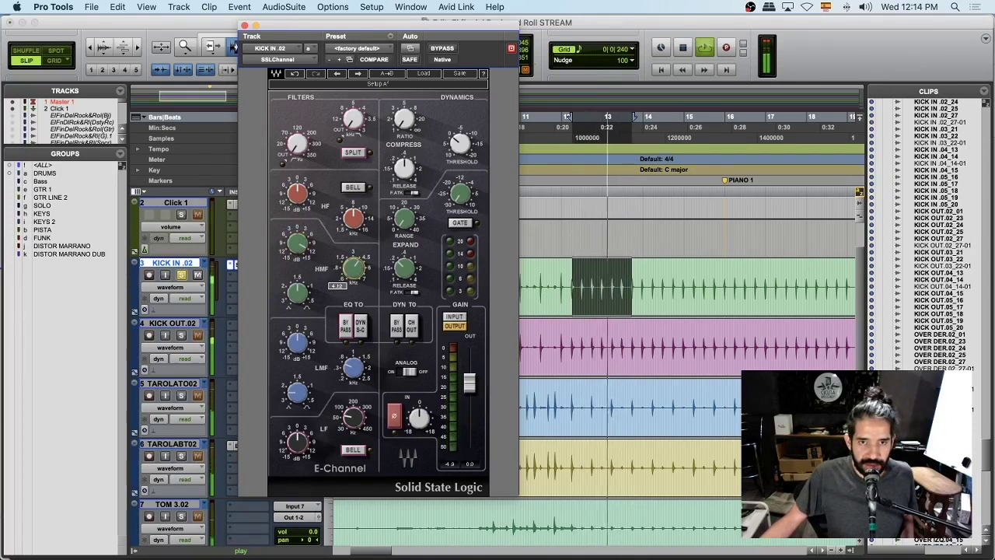
{"action": "left_click_drag", "start_coordinate": [354, 268], "coordinate": [354, 269]}
{"action": "mouse_move", "coordinate": [298, 243]}
{"action": "left_mouse_down"}
{"action": "mouse_move", "coordinate": [298, 264]}
{"action": "mouse_move", "coordinate": [293, 239]}
{"action": "left_mouse_up"}
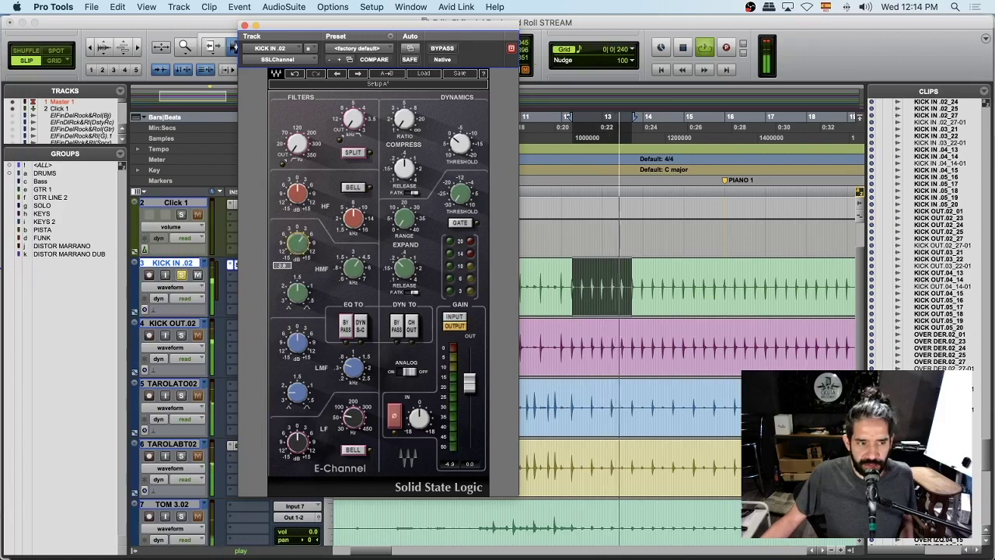
{"action": "mouse_move", "coordinate": [298, 247]}
{"action": "left_mouse_down"}
{"action": "mouse_move", "coordinate": [297, 260]}
{"action": "mouse_move", "coordinate": [297, 243]}
{"action": "left_mouse_up"}
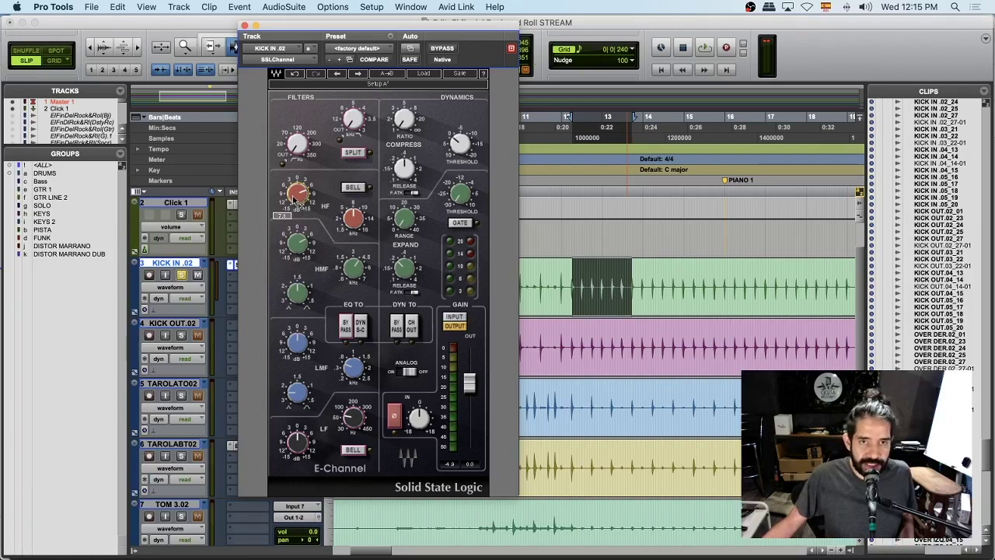
Lower the HF frequency and adjust the HF gain boost in SSLChannel during loop playback.
{"action": "key", "text": "space"}
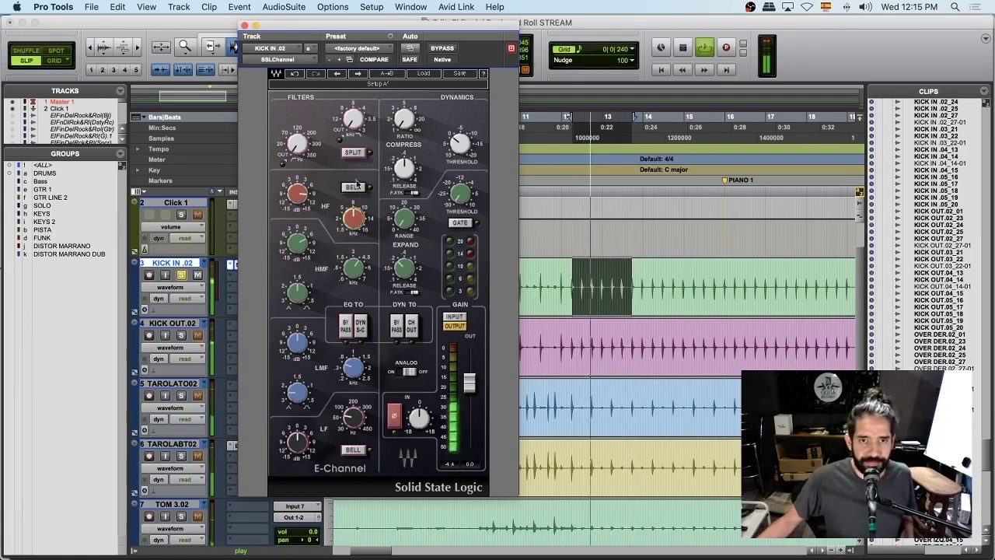
{"action": "left_click_drag", "start_coordinate": [353, 218], "coordinate": [342, 239]}
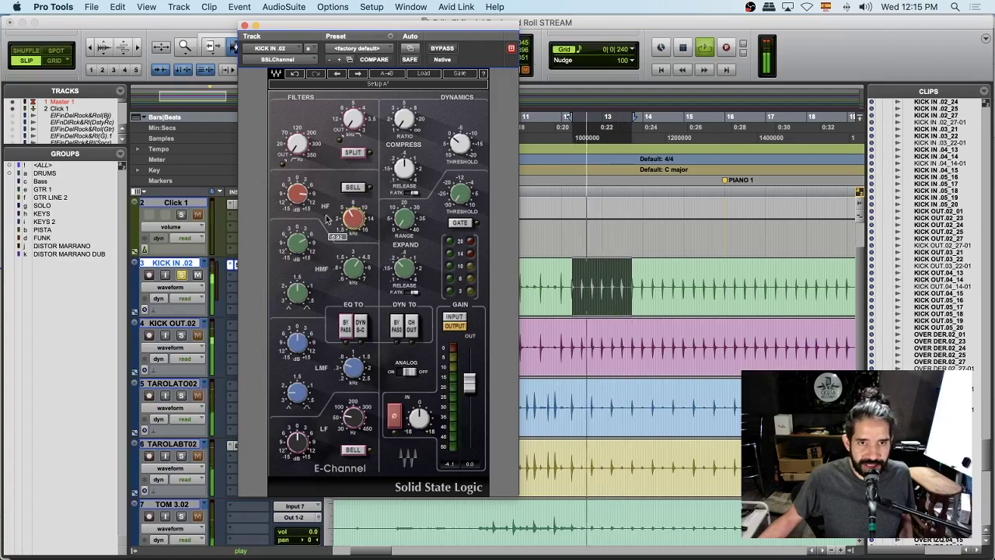
{"action": "mouse_move", "coordinate": [297, 194]}
{"action": "left_mouse_down"}
{"action": "mouse_move", "coordinate": [297, 215]}
{"action": "mouse_move", "coordinate": [300, 184]}
{"action": "left_mouse_up"}
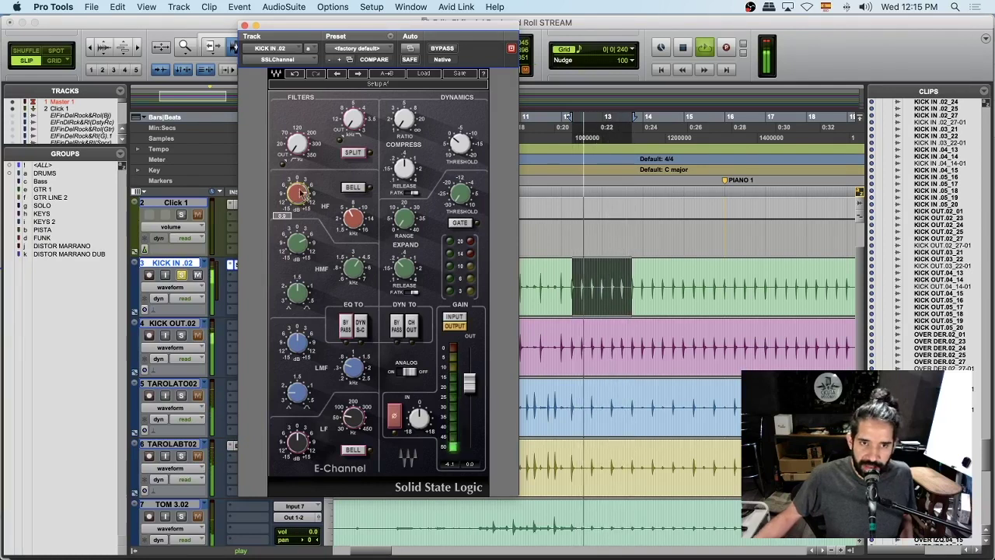
Compare the kick with SSLChannel bypassed and active, and stop playback.
{"action": "left_click", "coordinate": [454, 49]}
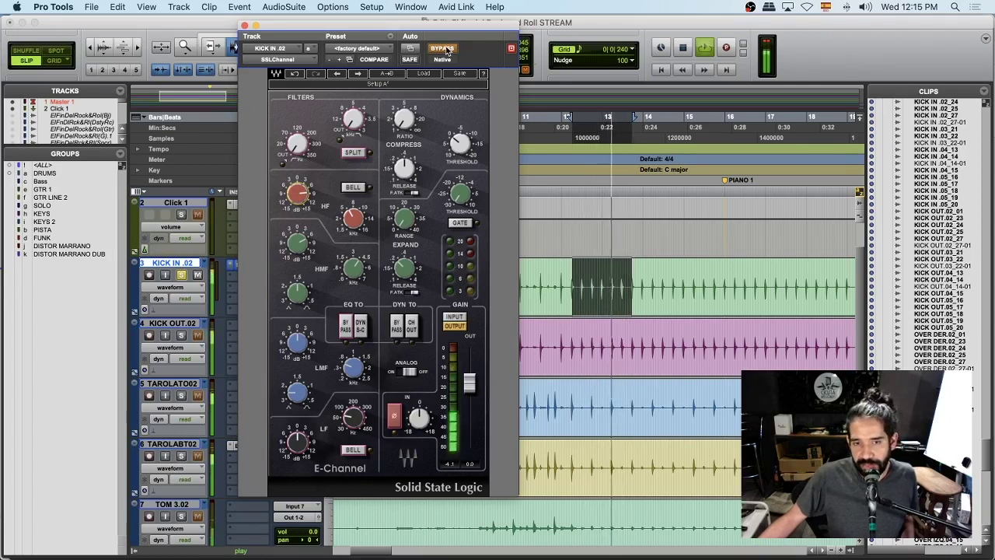
{"action": "left_click", "coordinate": [457, 50]}
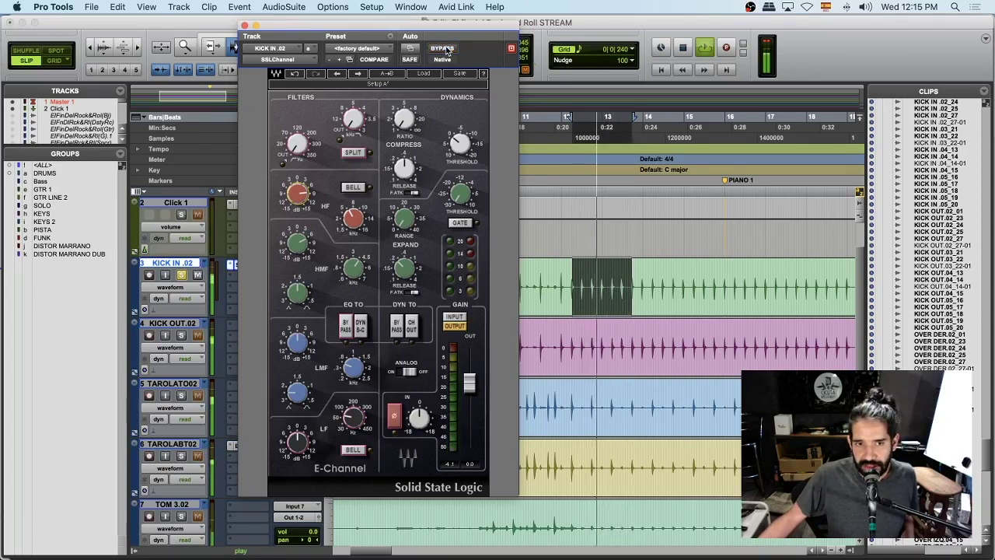
{"action": "key", "text": "space"}
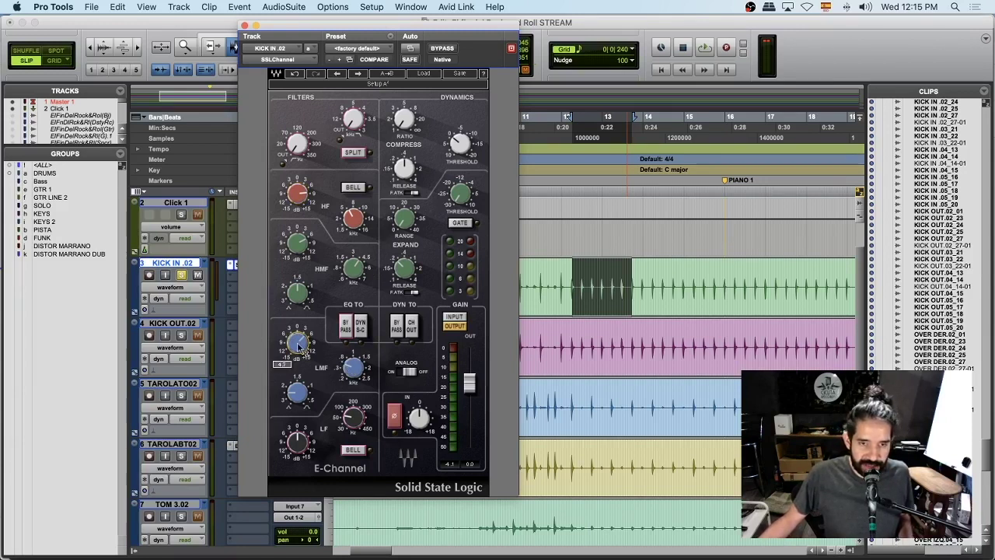
Sweep the LMF band with its gain boosted, set its frequency to 0.24 kHz, and cut the LMF gain while looping the kick.
{"action": "key", "text": "space"}
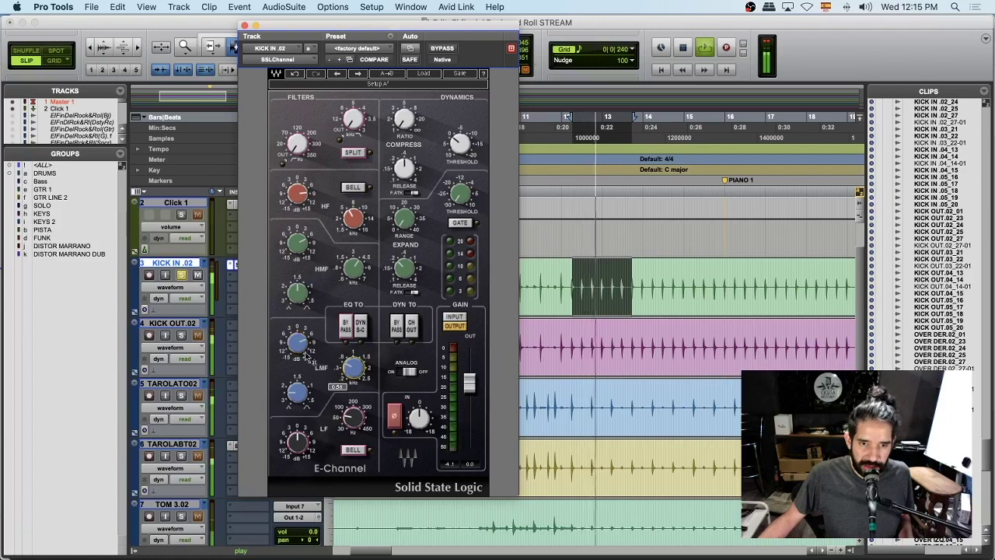
{"action": "left_click_drag", "start_coordinate": [297, 344], "coordinate": [297, 337]}
{"action": "left_click_drag", "start_coordinate": [353, 368], "coordinate": [353, 379]}
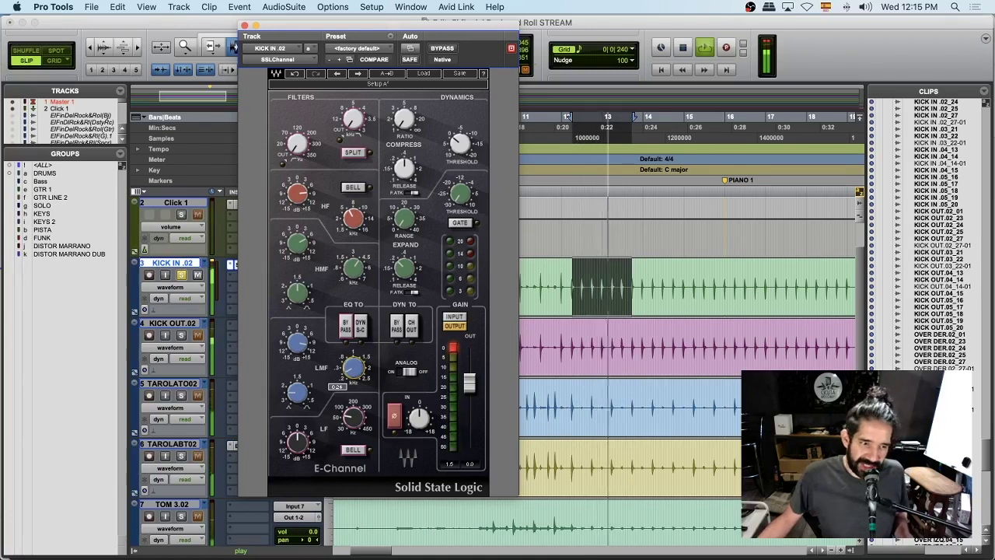
{"action": "scroll", "coordinate": [352, 367], "scroll_direction": "up", "scroll_amount": 1}
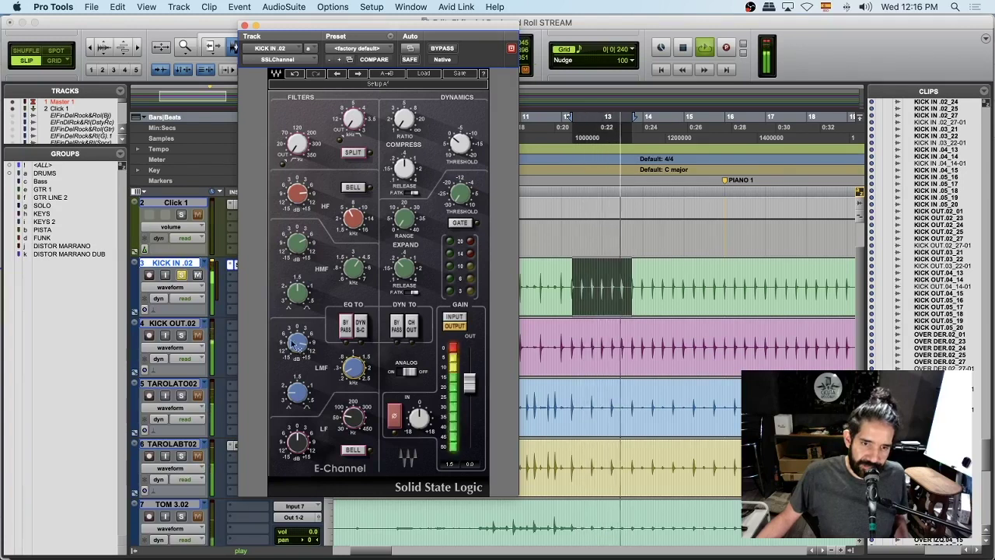
{"action": "left_click_drag", "start_coordinate": [298, 343], "coordinate": [297, 364]}
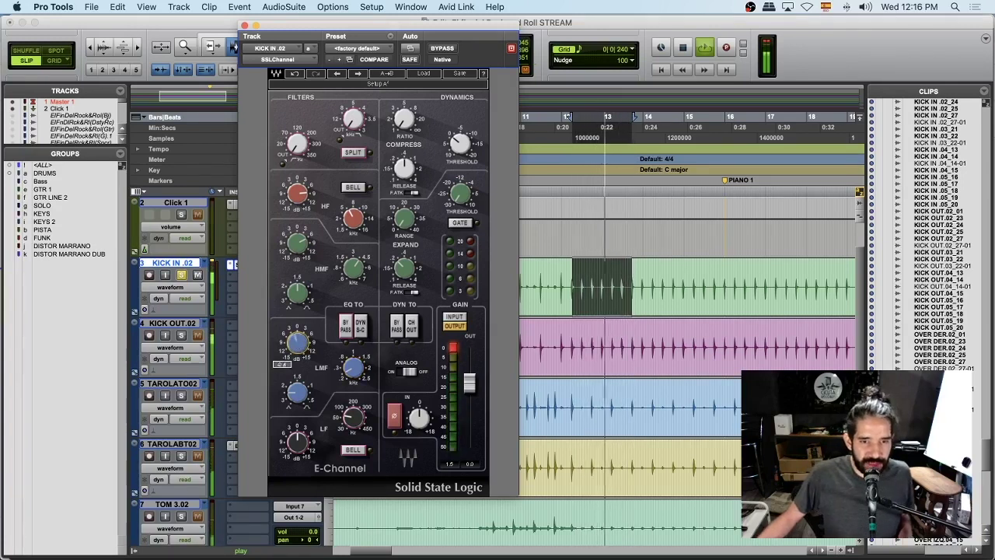
{"action": "left_click", "coordinate": [295, 339]}
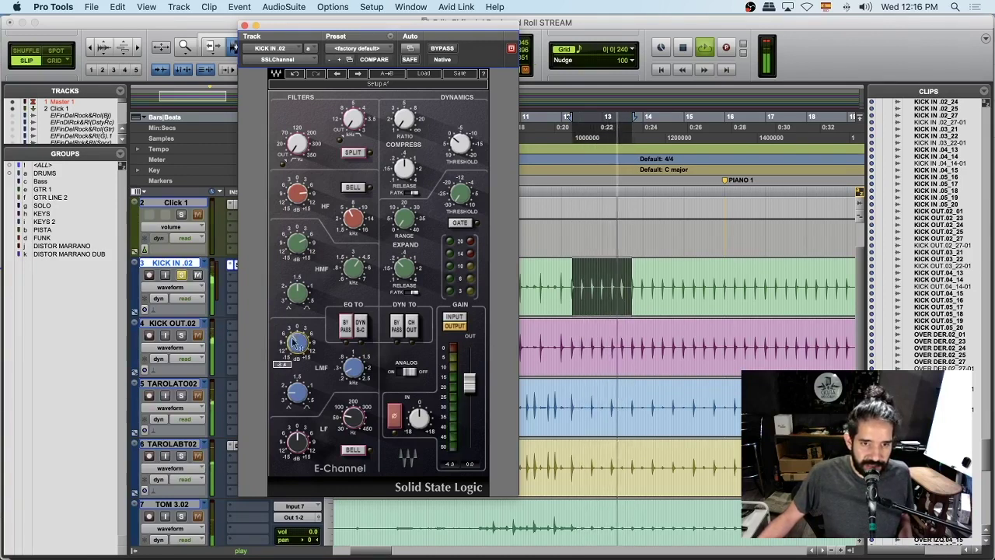
{"action": "left_click_drag", "start_coordinate": [298, 351], "coordinate": [310, 353]}
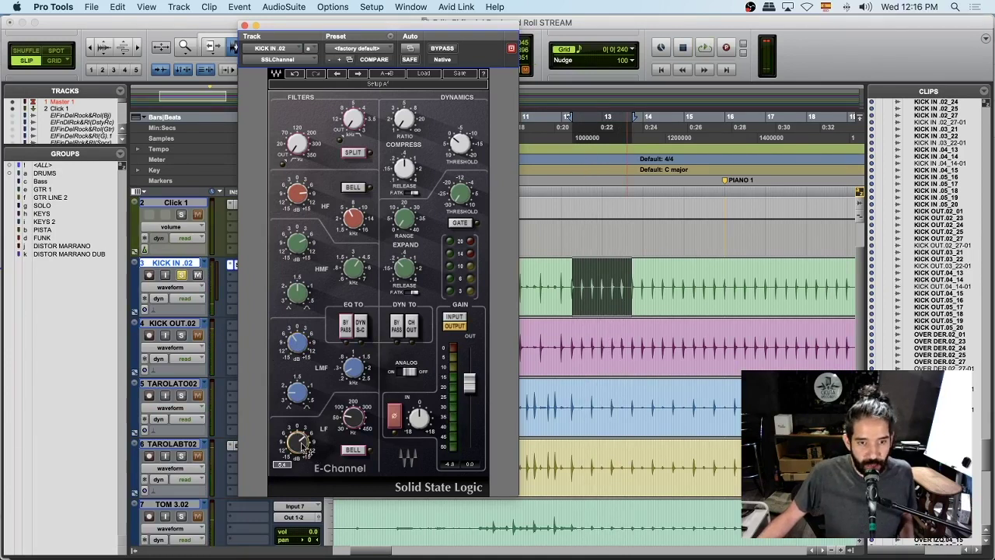
Boost the LF gain and fine-tune the LF frequency on the looping kick, and reset the output clip indicator.
{"action": "key", "text": "space"}
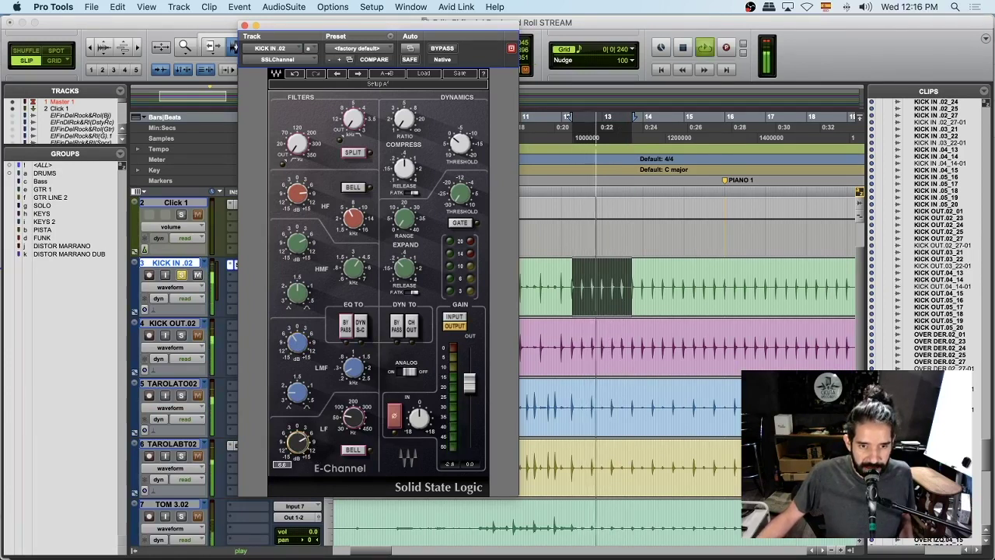
{"action": "left_click_drag", "start_coordinate": [352, 418], "coordinate": [353, 411]}
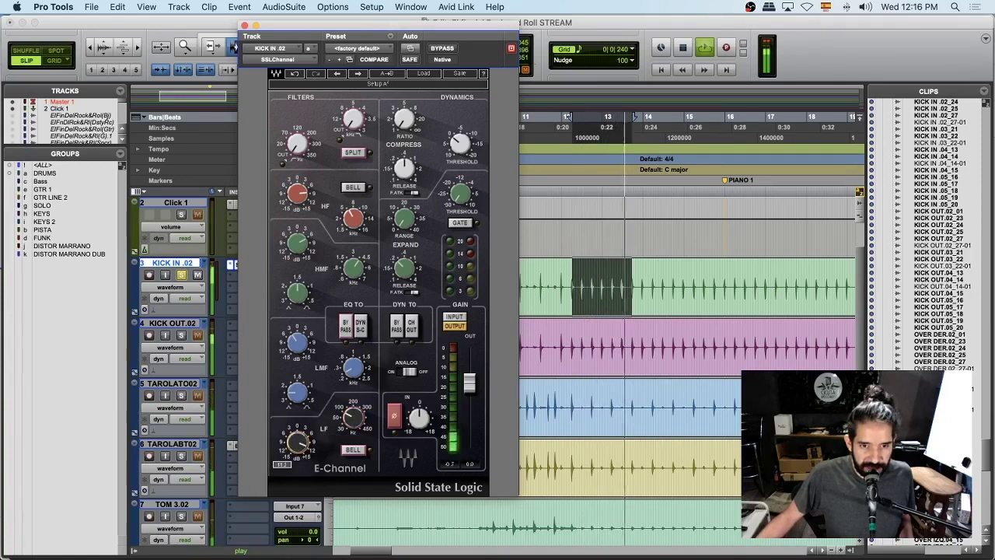
{"action": "left_click_drag", "start_coordinate": [293, 459], "coordinate": [293, 450]}
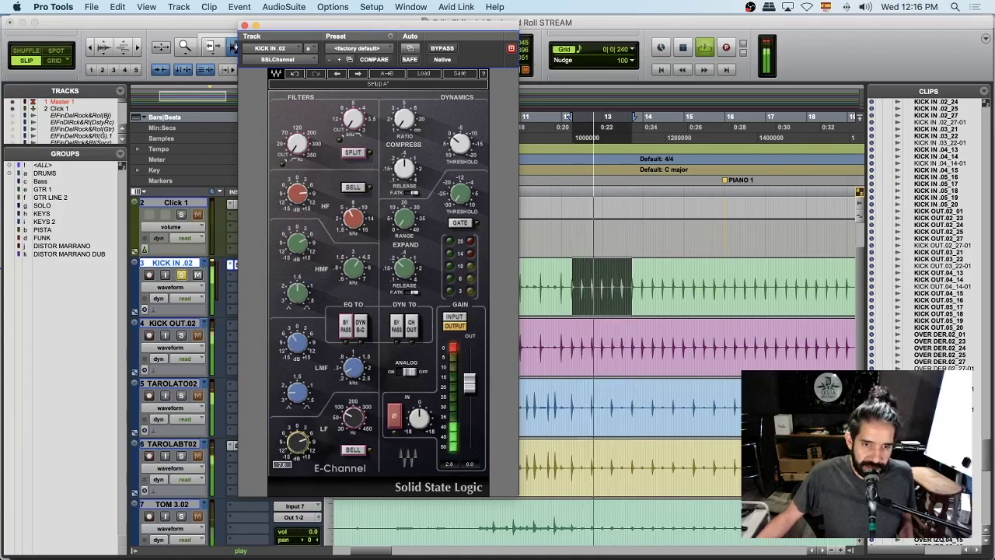
{"action": "left_click_drag", "start_coordinate": [295, 431], "coordinate": [296, 439]}
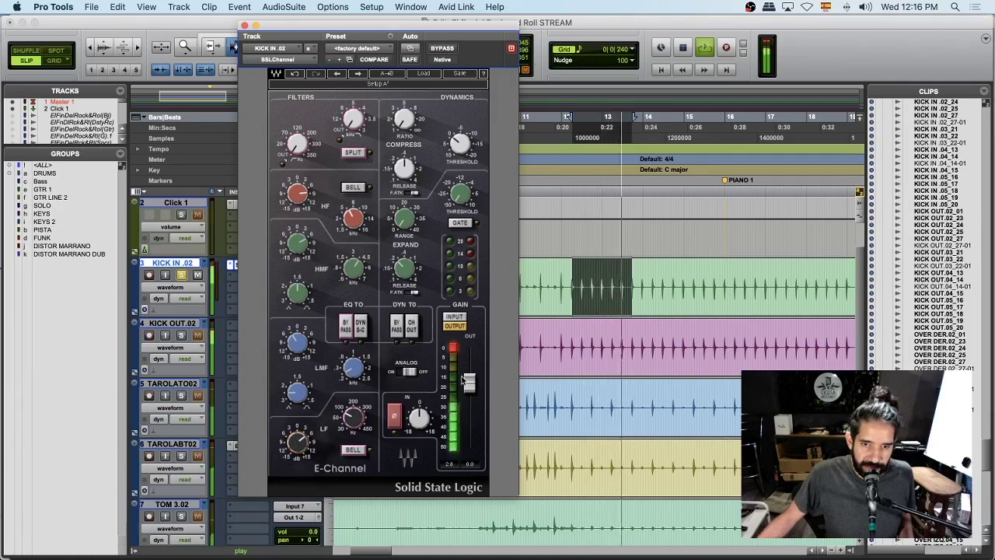
{"action": "left_click", "coordinate": [455, 349]}
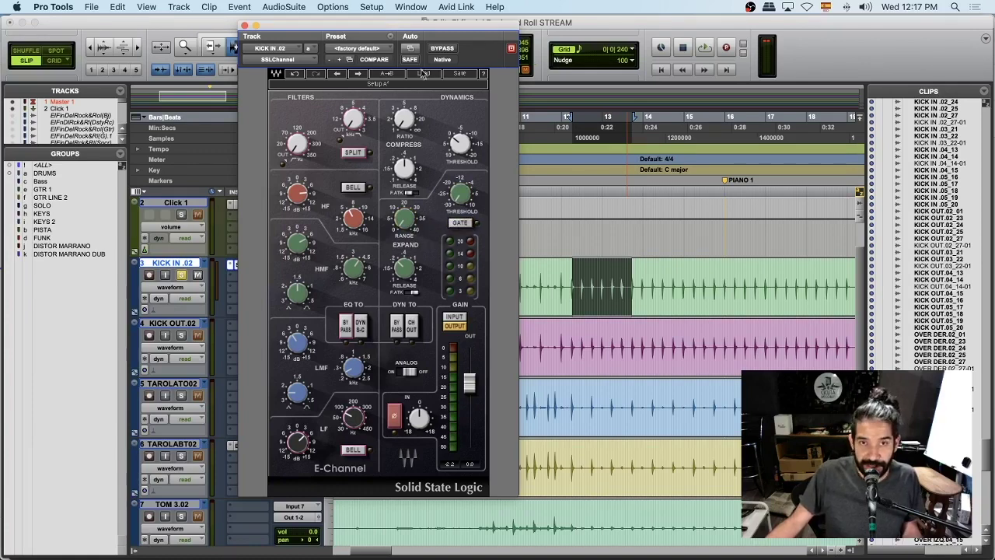
Move the SSLChannel window clear of the waveforms and dial in the expander's range and threshold while looping the kick.
{"action": "left_click_drag", "start_coordinate": [424, 30], "coordinate": [349, 40]}
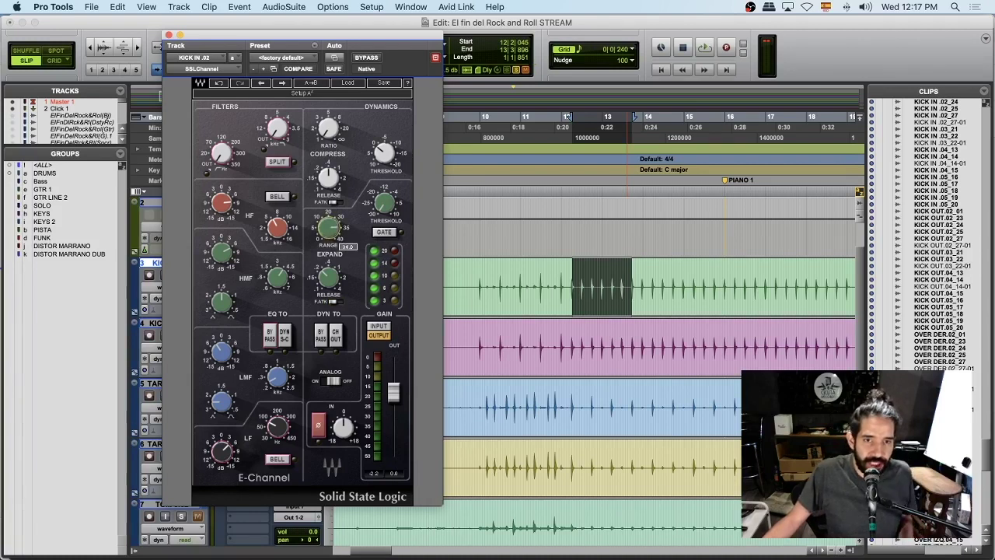
{"action": "key", "text": "space"}
{"action": "scroll", "coordinate": [328, 225], "scroll_direction": "up", "scroll_amount": 3}
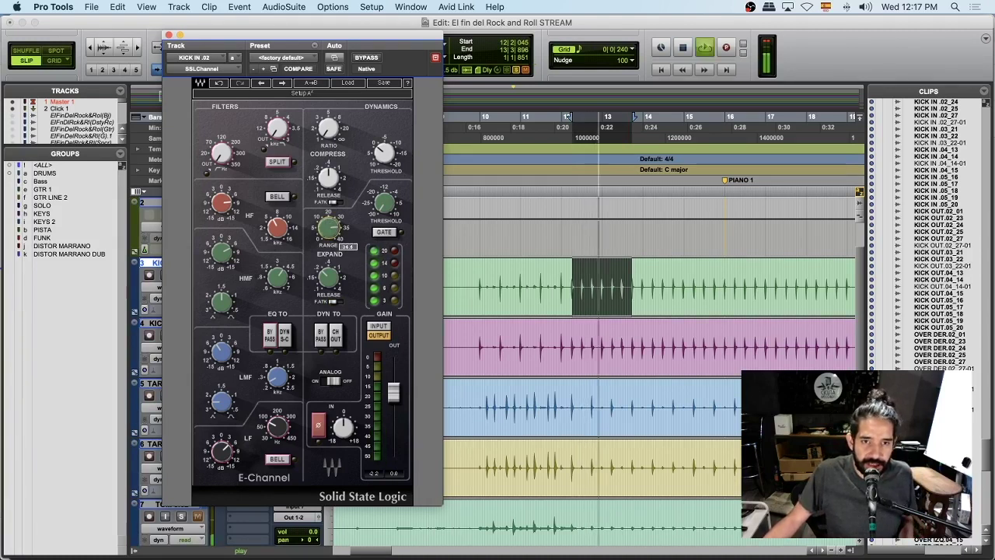
{"action": "mouse_move", "coordinate": [327, 224]}
{"action": "left_mouse_down"}
{"action": "mouse_move", "coordinate": [327, 287]}
{"action": "mouse_move", "coordinate": [330, 233]}
{"action": "left_mouse_up"}
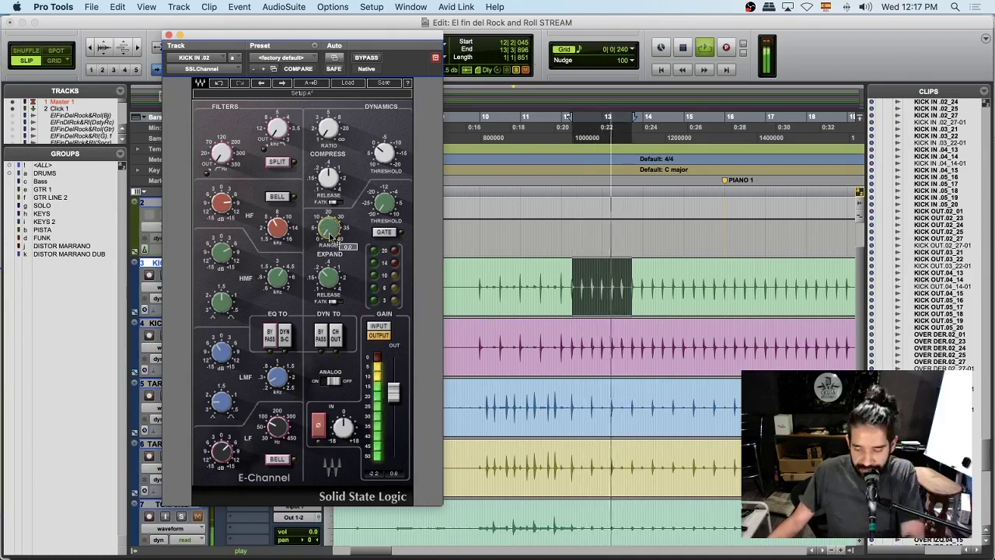
{"action": "mouse_move", "coordinate": [330, 237]}
{"action": "left_mouse_down"}
{"action": "mouse_move", "coordinate": [330, 180]}
{"action": "mouse_move", "coordinate": [330, 230]}
{"action": "left_mouse_up"}
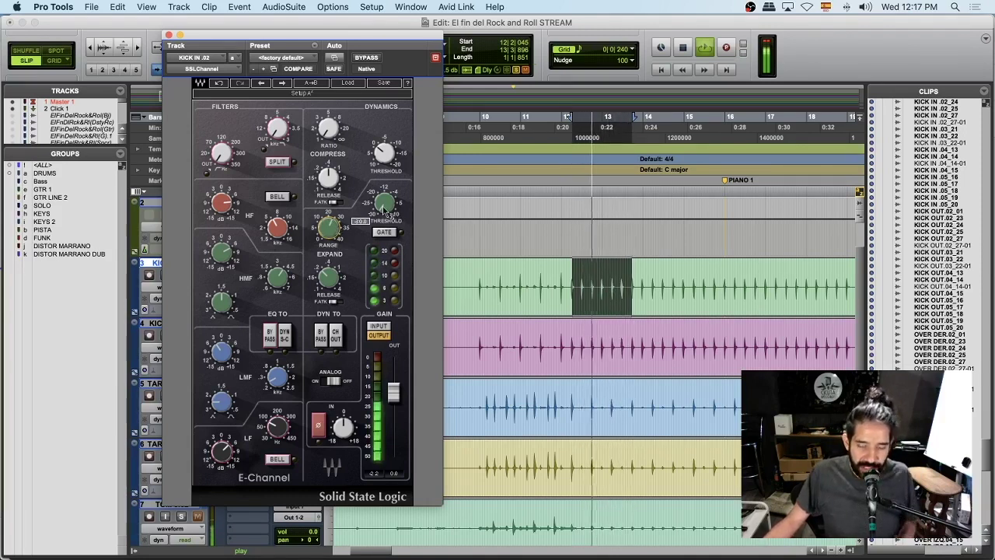
{"action": "key", "text": "space"}
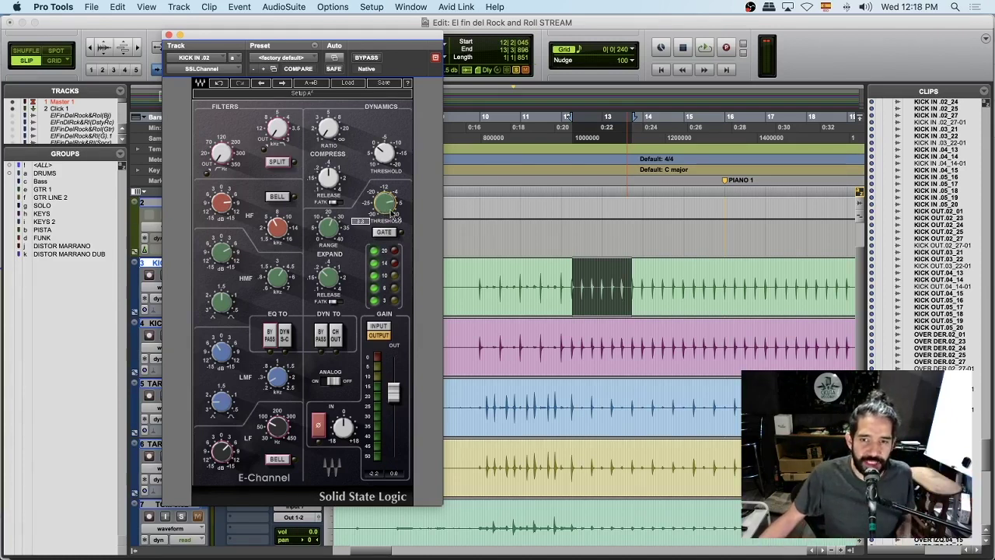
{"action": "key", "text": "space"}
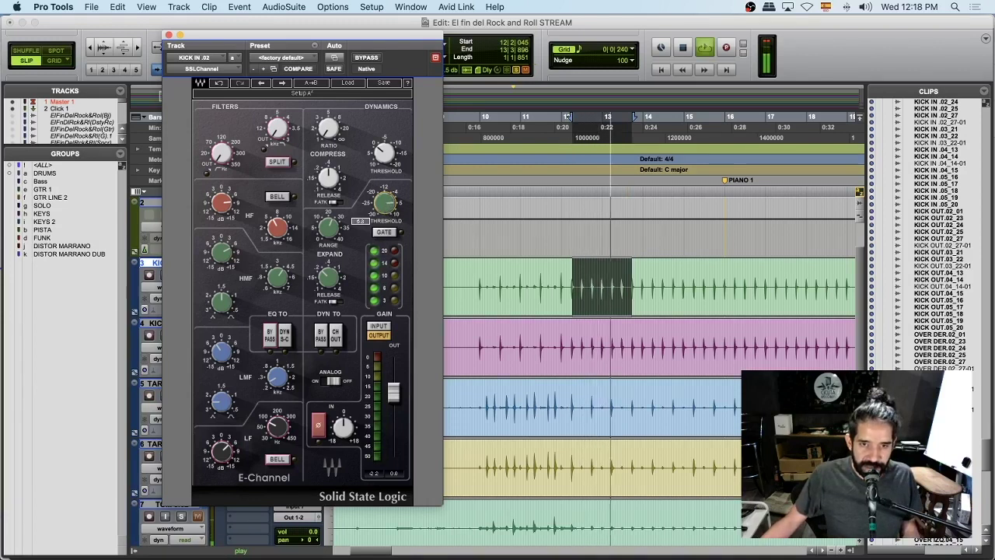
{"action": "mouse_move", "coordinate": [387, 204]}
{"action": "left_mouse_down"}
{"action": "mouse_move", "coordinate": [386, 194]}
{"action": "mouse_move", "coordinate": [385, 204]}
{"action": "left_mouse_up"}
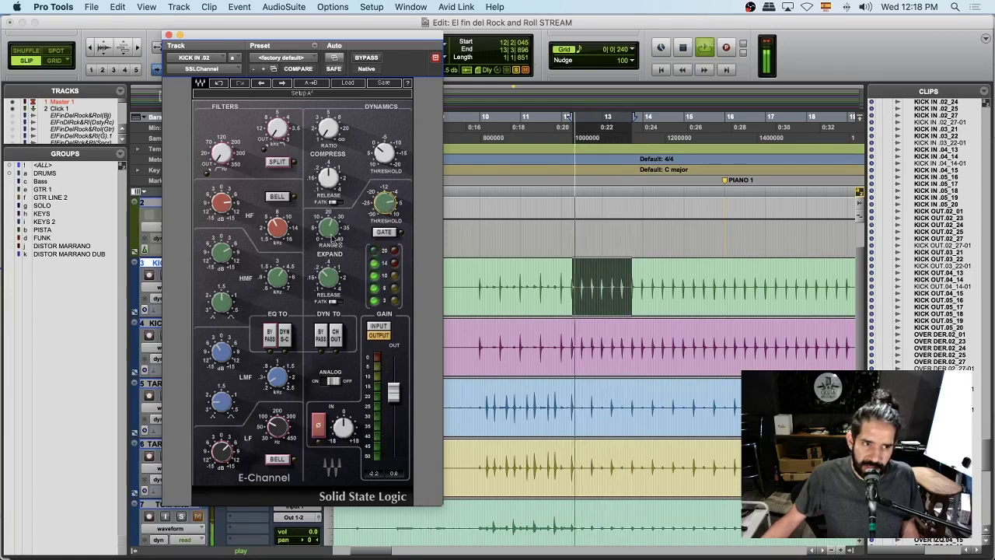
{"action": "mouse_move", "coordinate": [330, 229]}
{"action": "left_mouse_down"}
{"action": "mouse_move", "coordinate": [329, 202]}
{"action": "mouse_move", "coordinate": [329, 262]}
{"action": "mouse_move", "coordinate": [329, 246]}
{"action": "left_mouse_up"}
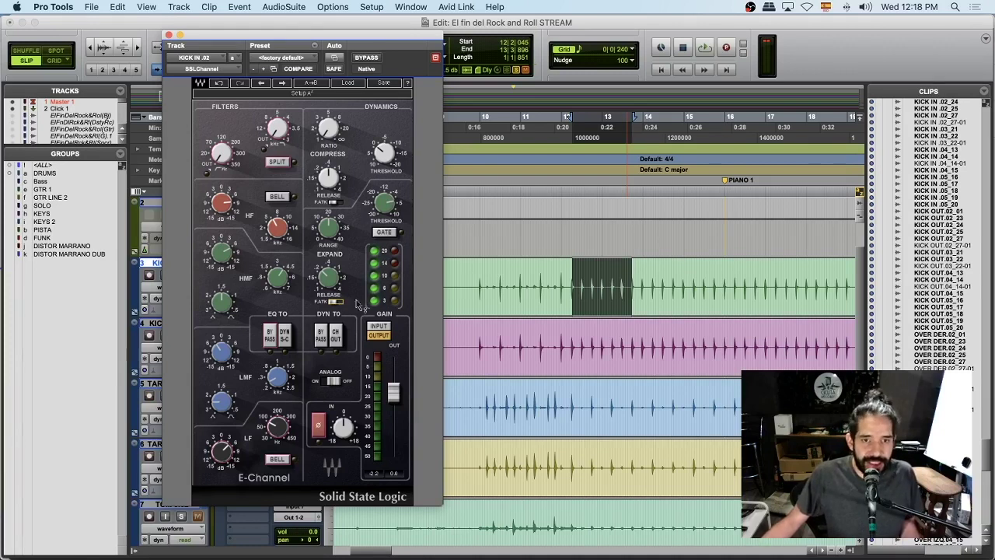
Switch on the expander's fast attack and lengthen its release during loop playback.
{"action": "left_click", "coordinate": [334, 303]}
{"action": "key", "text": "space"}
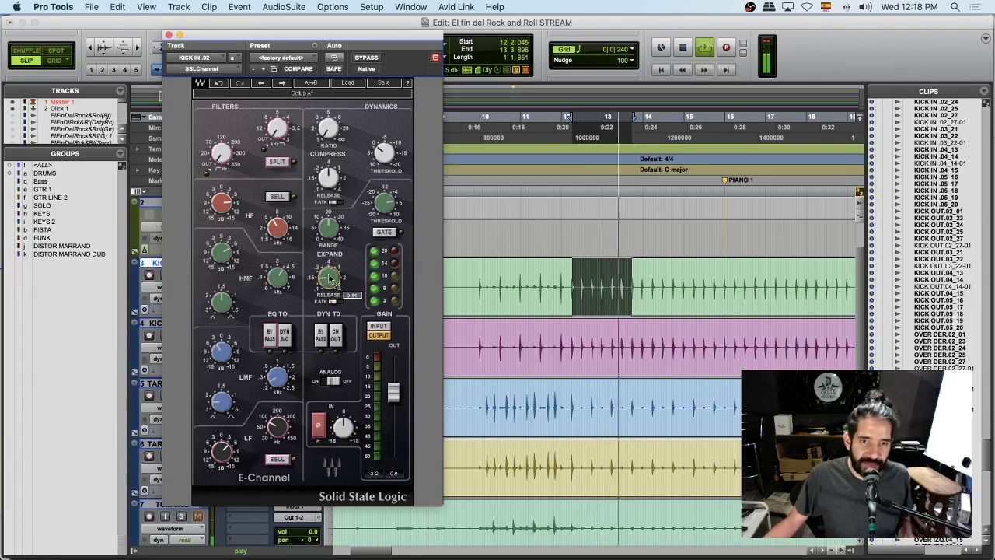
{"action": "mouse_move", "coordinate": [329, 278]}
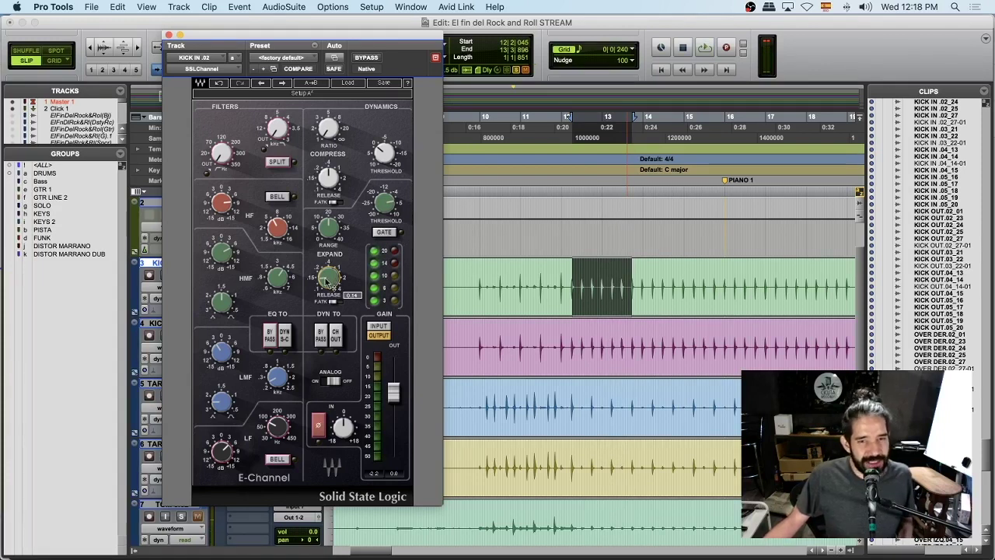
{"action": "key", "text": "space"}
{"action": "left_click_drag", "start_coordinate": [325, 278], "coordinate": [326, 253]}
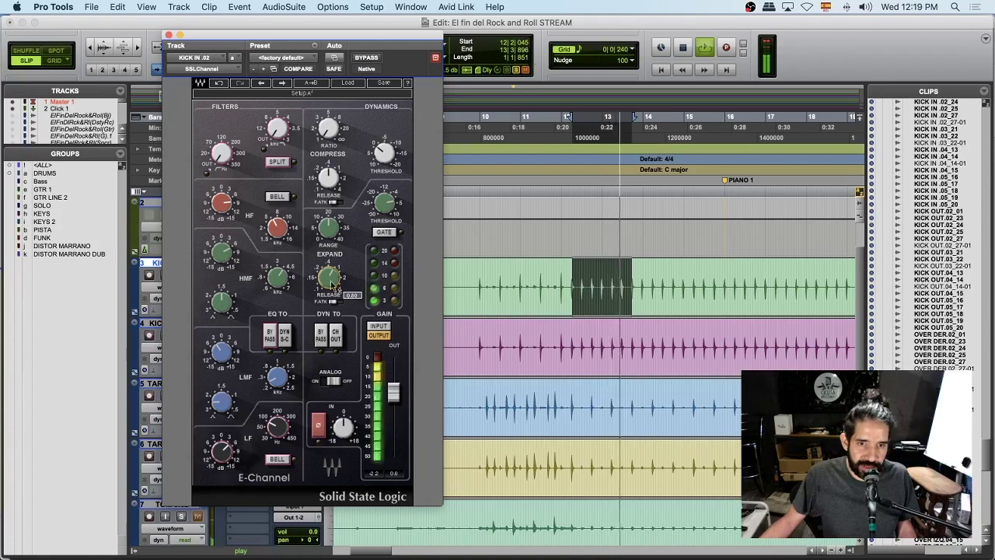
Readjust the expander's range and compare the kick with SSLChannel bypassed and active.
{"action": "left_click_drag", "start_coordinate": [325, 236], "coordinate": [322, 226]}
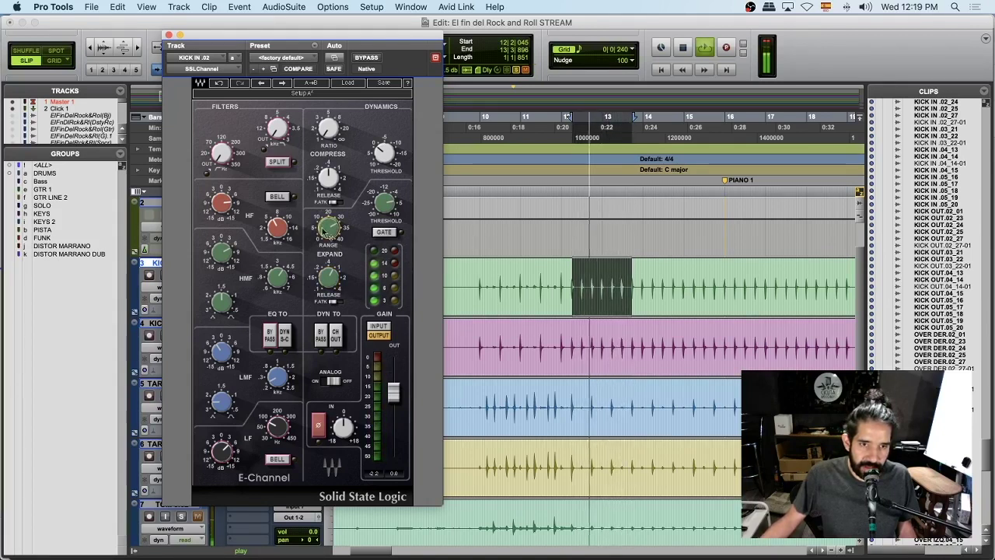
{"action": "left_click", "coordinate": [366, 58]}
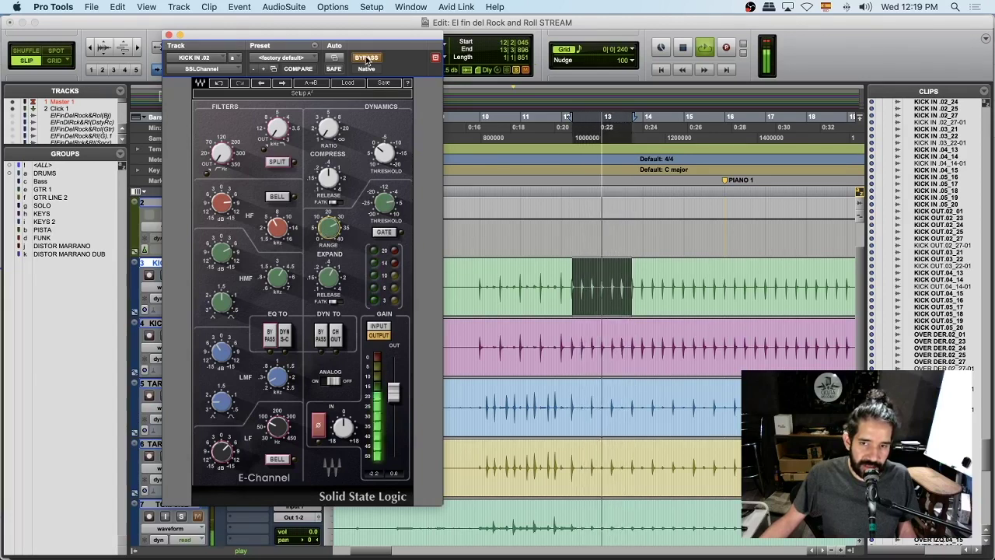
{"action": "left_click", "coordinate": [366, 58]}
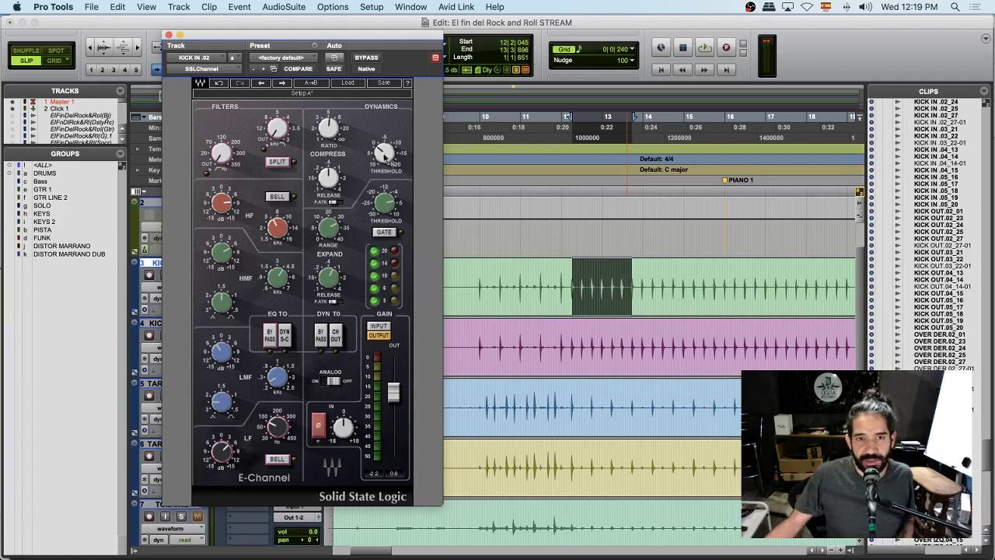
Lower the compressor threshold in SSLChannel while looping the kick, and stop playback.
{"action": "mouse_move", "coordinate": [384, 156]}
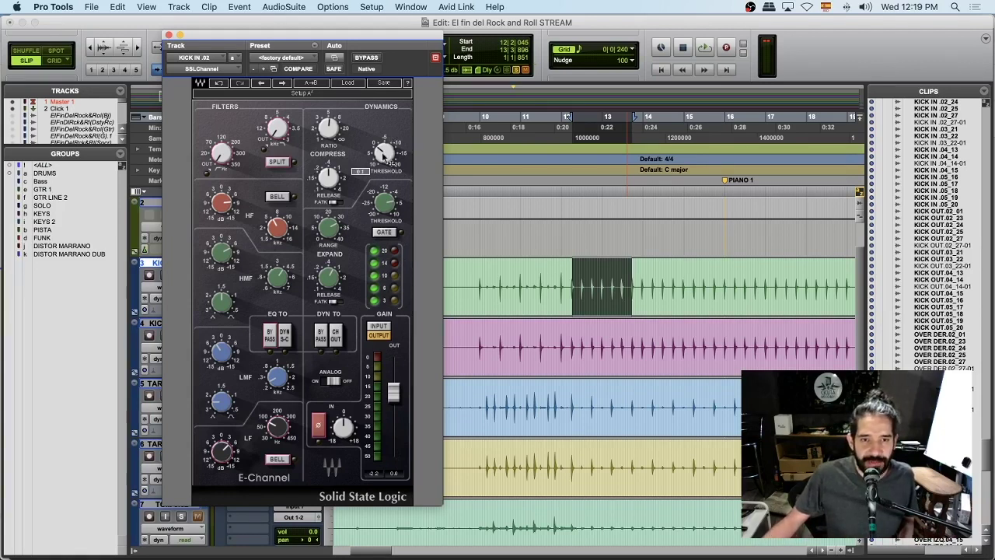
{"action": "mouse_move", "coordinate": [331, 178]}
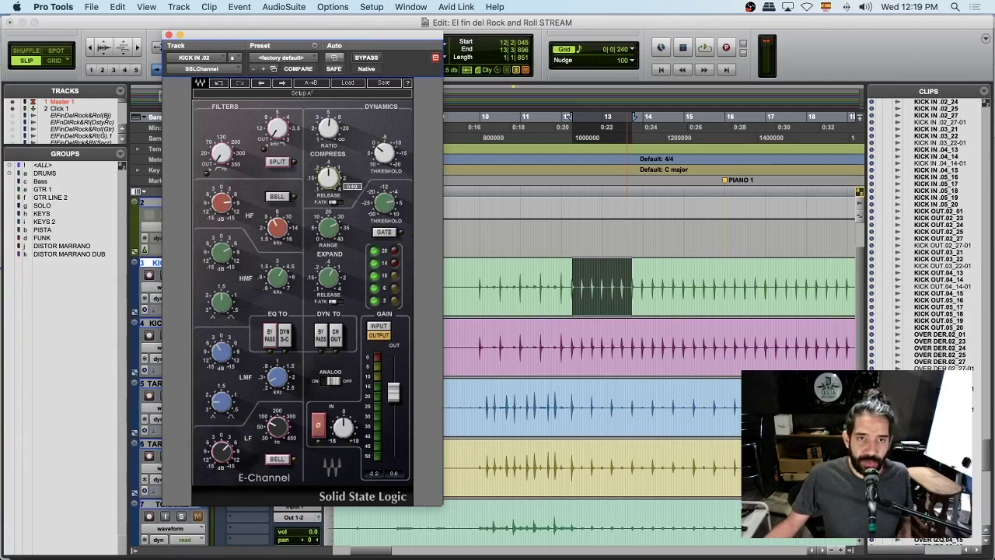
{"action": "key", "text": "space"}
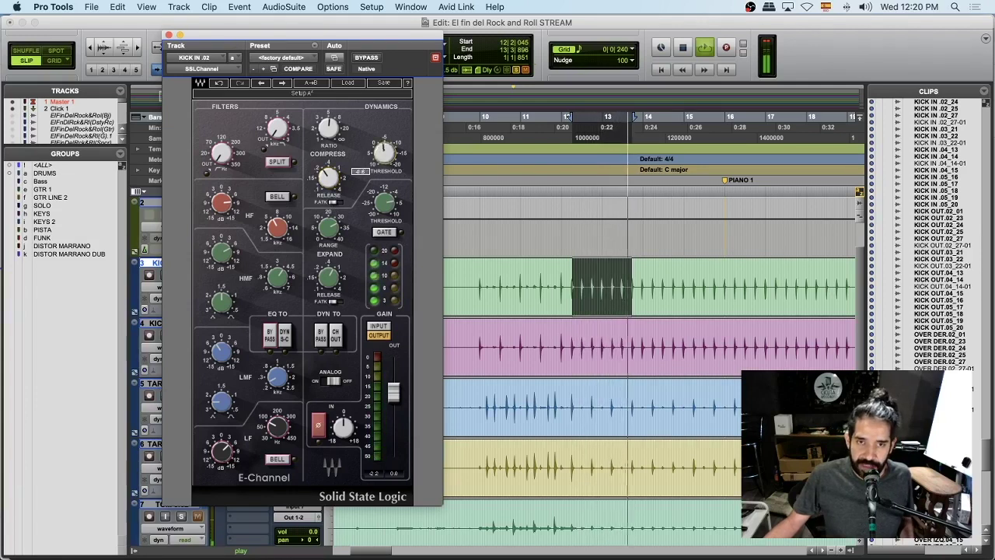
{"action": "left_click_drag", "start_coordinate": [385, 157], "coordinate": [386, 149]}
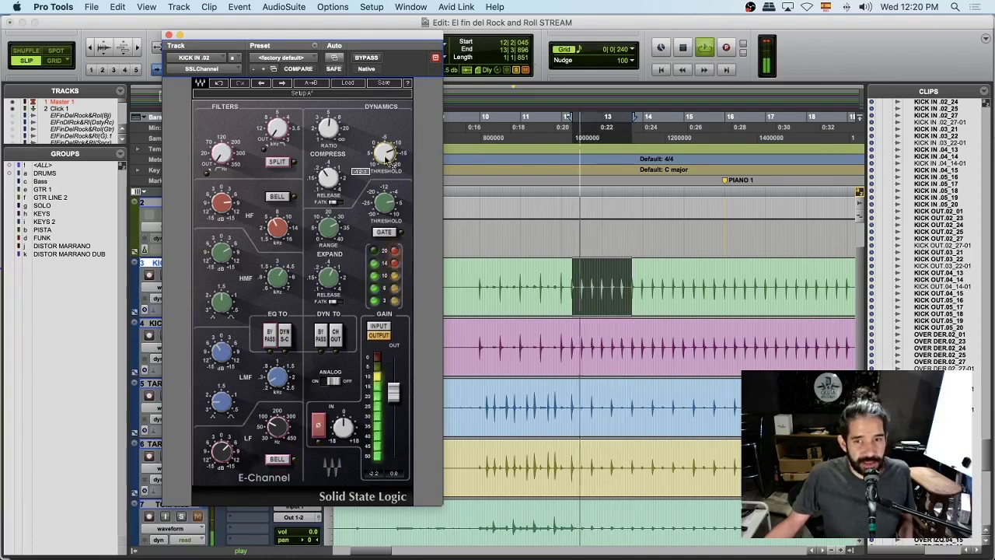
{"action": "key", "text": "space"}
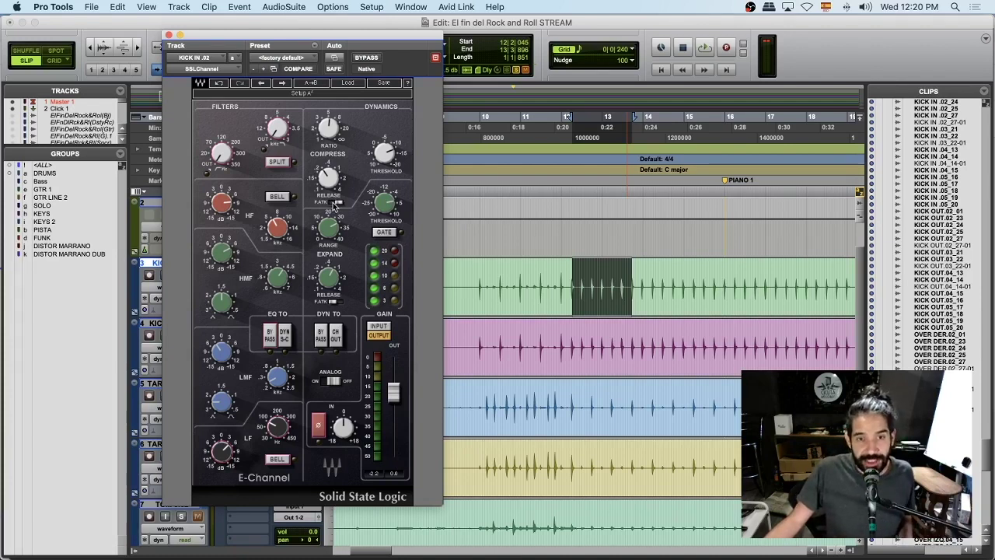
Shorten the compressor's release and fine-tune its threshold to about -11.9 on the looping kick.
{"action": "key", "text": "space"}
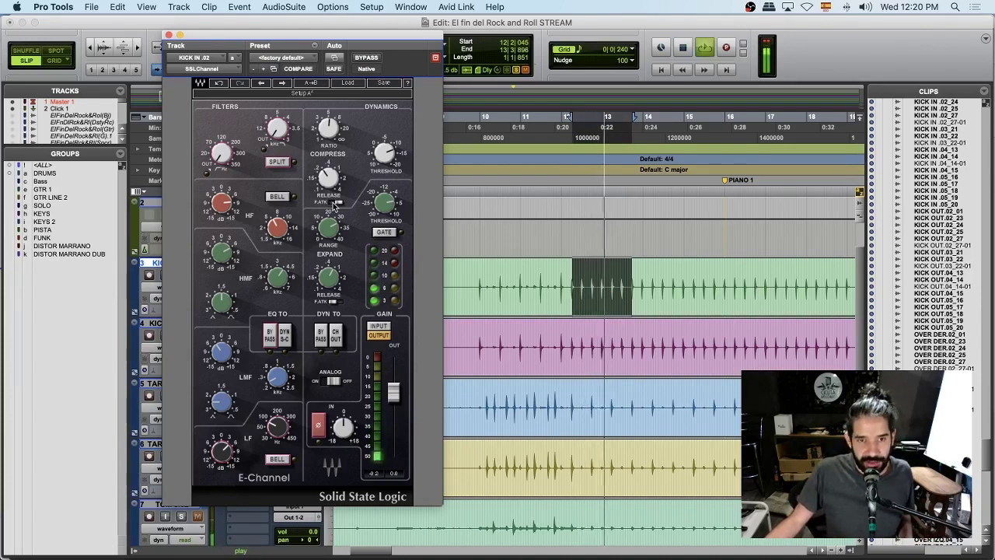
{"action": "mouse_move", "coordinate": [385, 158]}
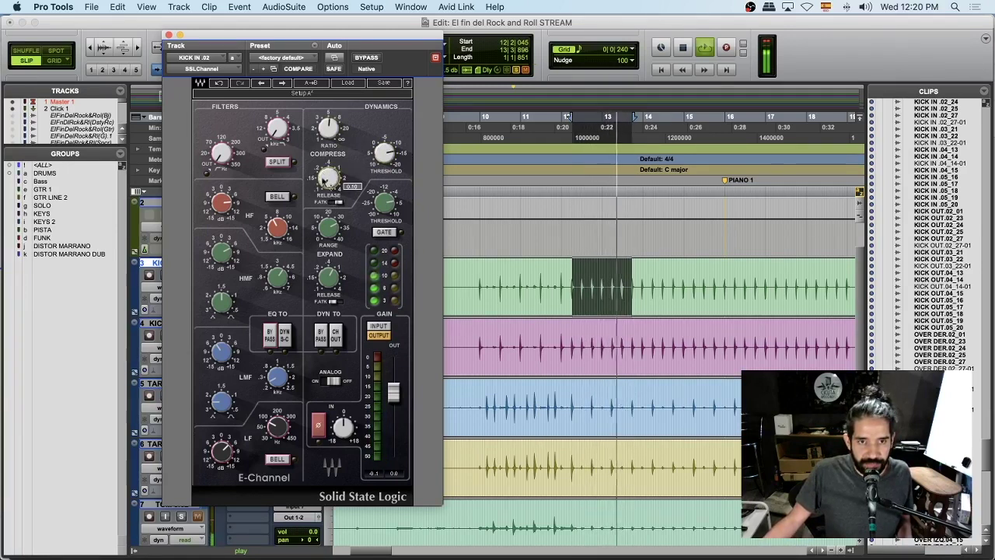
{"action": "left_click_drag", "start_coordinate": [325, 180], "coordinate": [327, 181]}
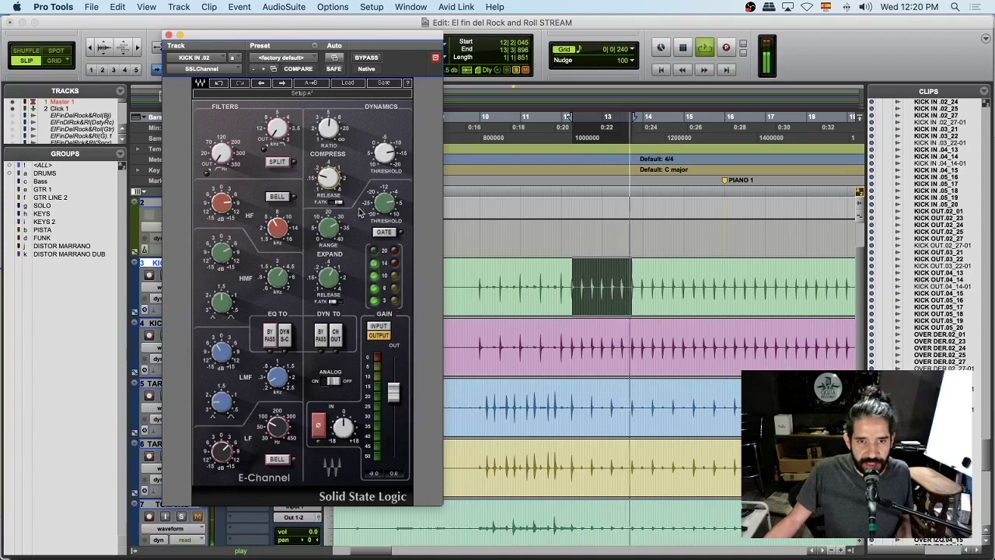
{"action": "left_click_drag", "start_coordinate": [384, 156], "coordinate": [384, 151]}
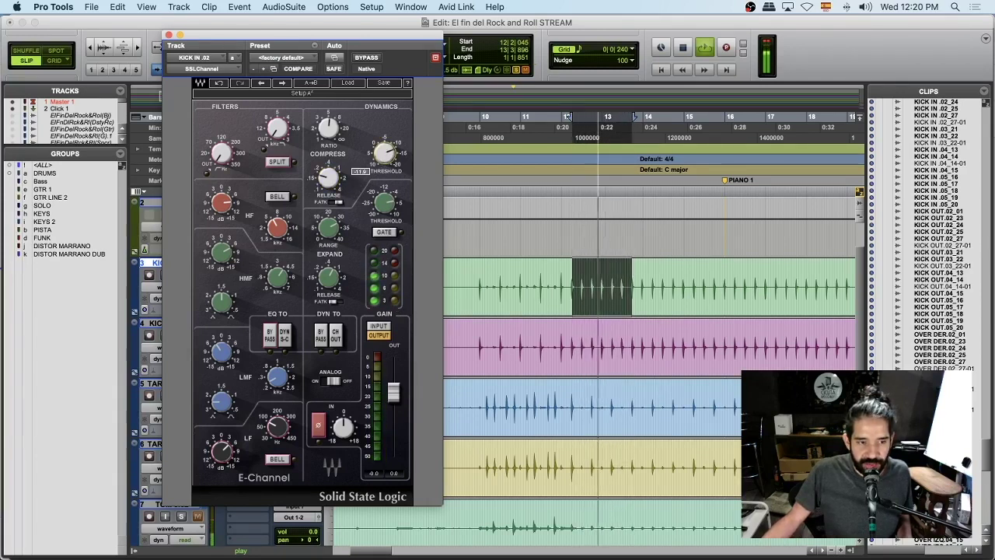
{"action": "mouse_move", "coordinate": [334, 183]}
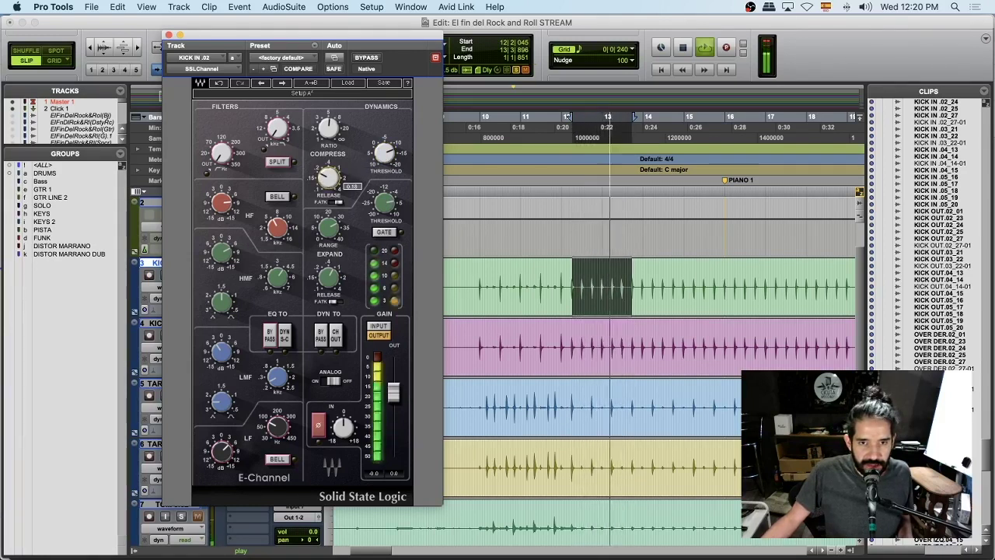
{"action": "left_click_drag", "start_coordinate": [326, 180], "coordinate": [325, 182]}
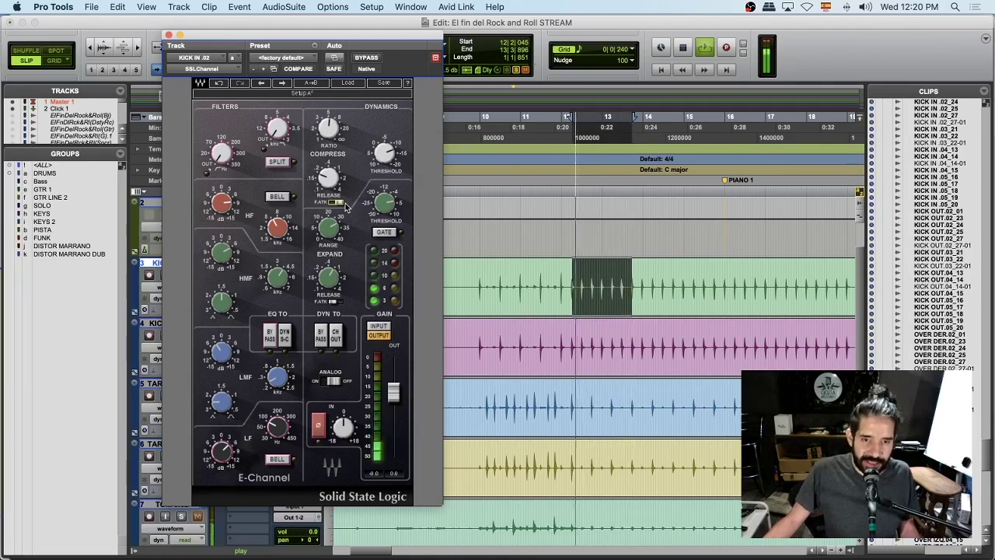
Touch up the LF gain after a bypass comparison, and close the SSLChannel window.
{"action": "left_click", "coordinate": [373, 59]}
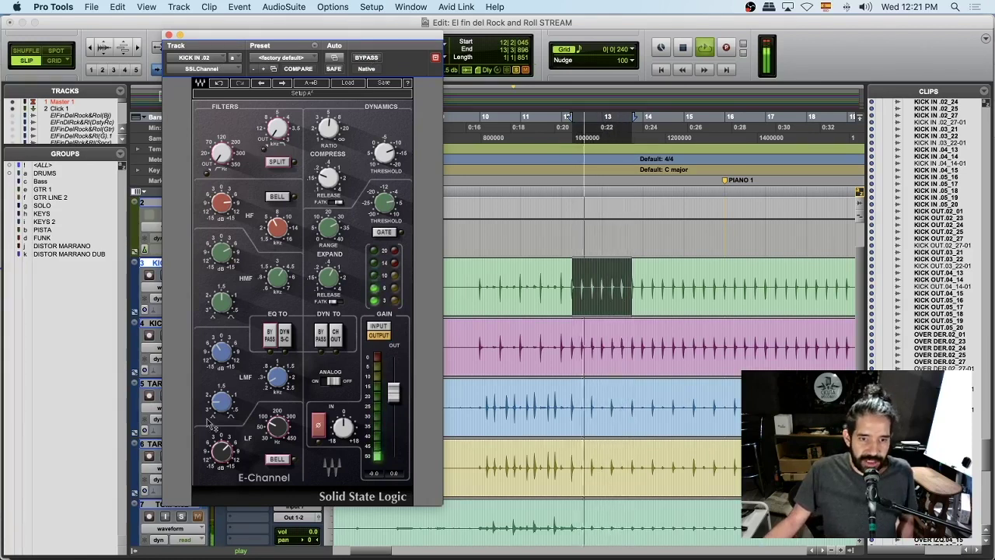
{"action": "left_click", "coordinate": [219, 454]}
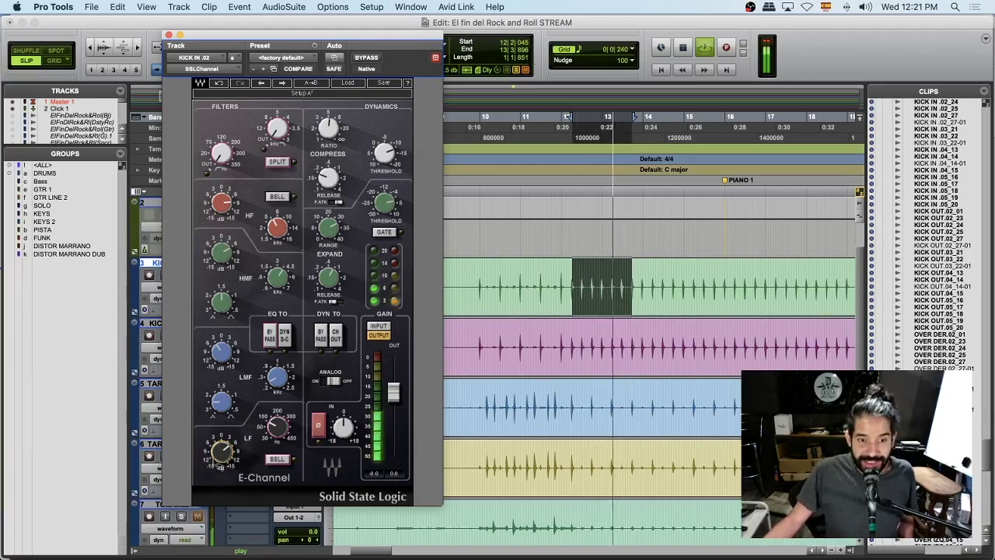
{"action": "left_click", "coordinate": [169, 35]}
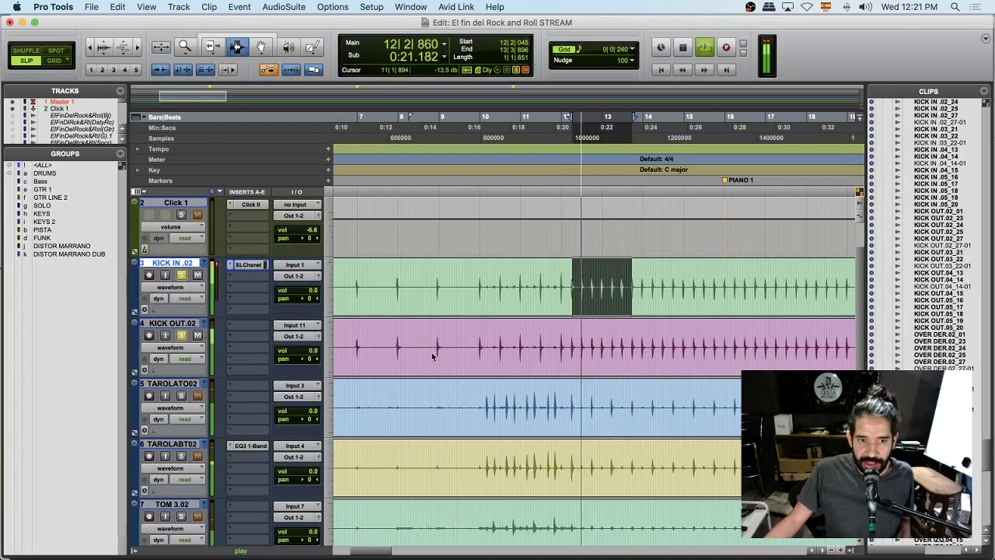
{"action": "key", "text": "space"}
Locate a kick hit in KICK OUT.02 near bar 12 beat 4 and examine its timing against KICK IN .02 at sample detail.
{"action": "left_click", "coordinate": [590, 333]}
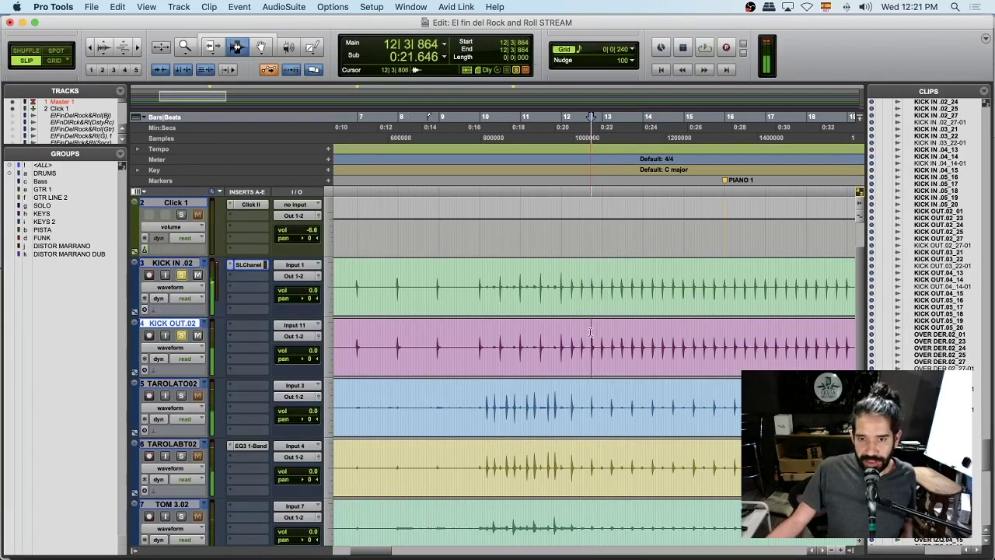
{"action": "key", "text": "Tab"}
{"action": "key", "text": "t"}
{"action": "key", "text": "t"}
{"action": "key", "text": "t"}
{"action": "key", "text": "t"}
{"action": "key", "text": "t"}
{"action": "key", "text": "t"}
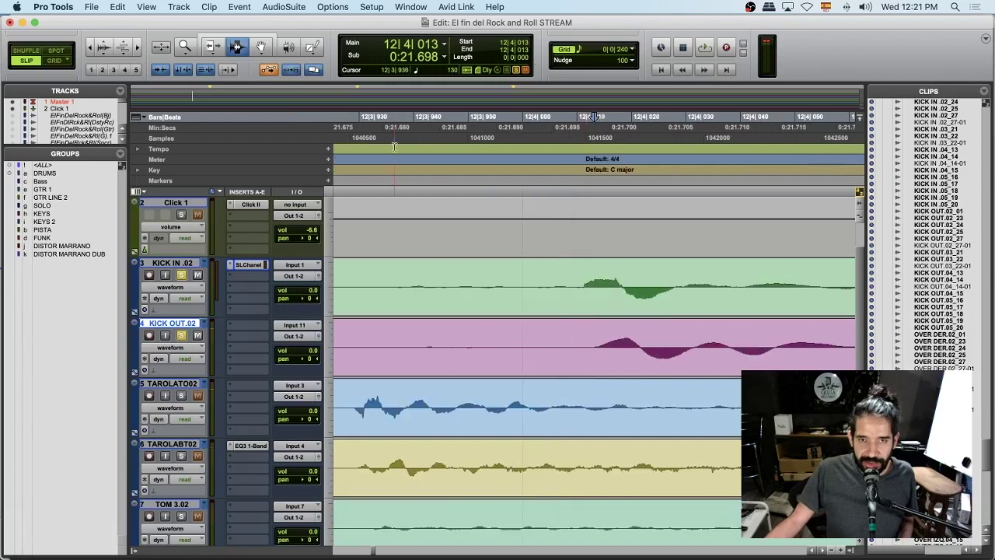
Trim the silent start of the KICK OUT.02_01 clip before its first kick hit.
{"action": "left_click", "coordinate": [261, 48]}
{"action": "key", "text": "super+bracketright"}
{"action": "left_click", "coordinate": [653, 352]}
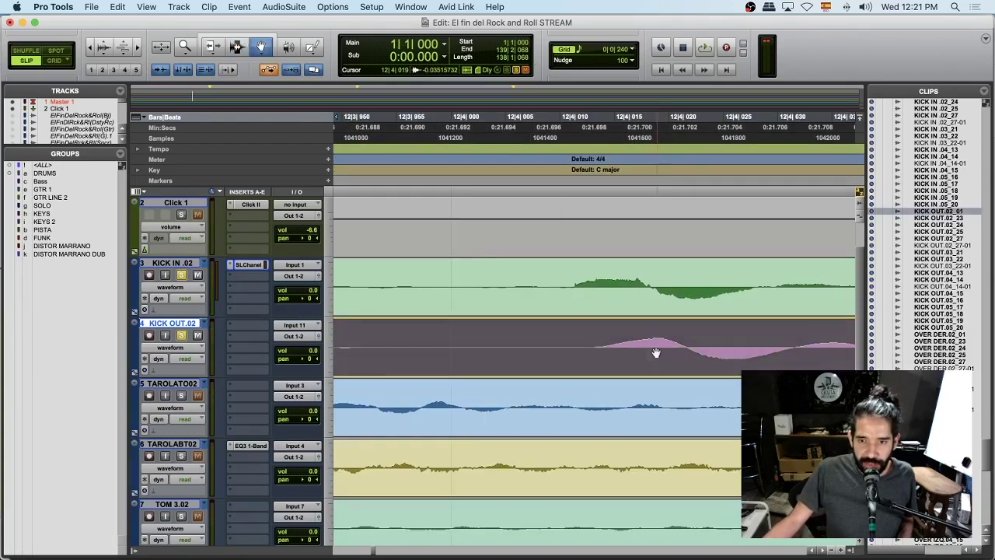
{"action": "key", "text": "r"}
{"action": "key", "text": "r"}
{"action": "key", "text": "r"}
{"action": "key", "text": "r"}
{"action": "key", "text": "r"}
{"action": "key", "text": "r"}
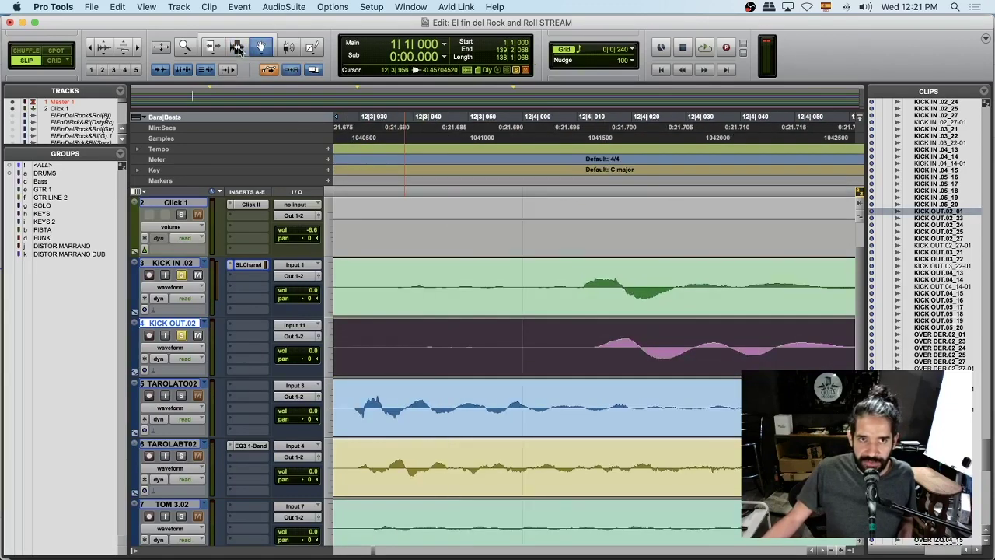
{"action": "key", "text": "super+bracketleft"}
{"action": "key", "text": "super+bracketleft"}
{"action": "key", "text": "super+bracketleft"}
{"action": "key", "text": "super+bracketleft"}
{"action": "key", "text": "super+bracketleft"}
{"action": "key", "text": "super+bracketleft"}
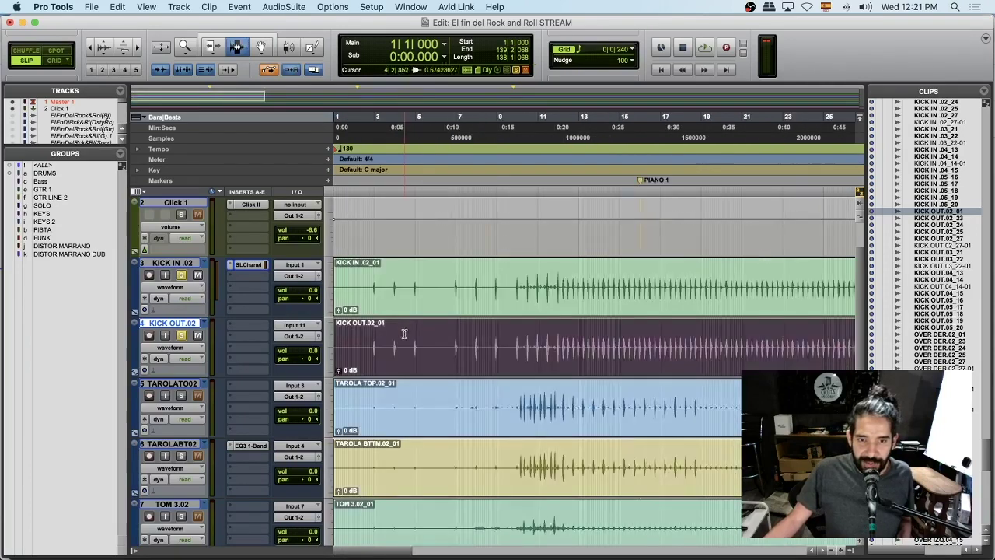
{"action": "left_click", "coordinate": [349, 343]}
Move the KICK OUT.02_01-01 clip slightly earlier so its hit at bar 12 beat 3 aligns with the KICK IN .02 hit.
{"action": "left_click", "coordinate": [453, 340]}
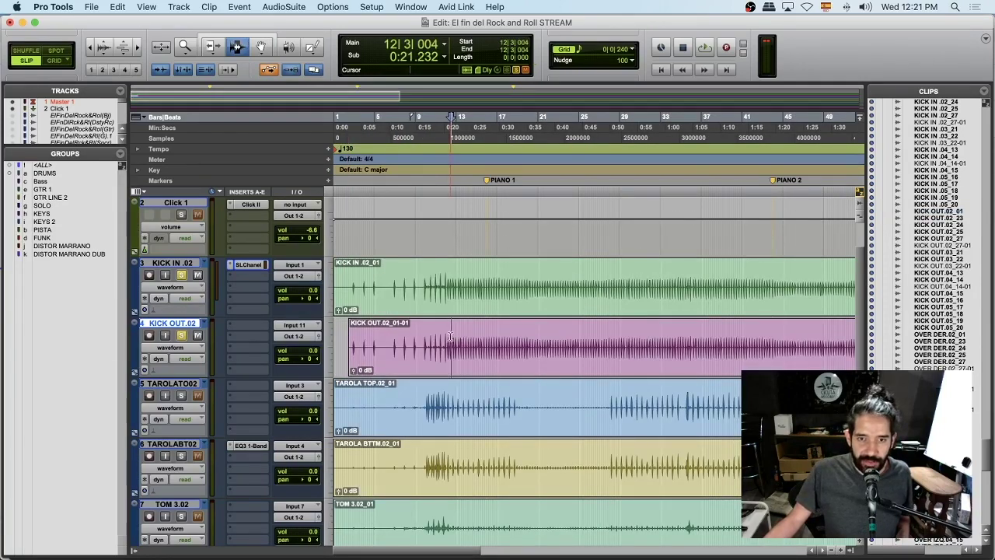
{"action": "key", "text": "super+bracketright"}
{"action": "key", "text": "super+bracketright"}
{"action": "key", "text": "super+bracketright"}
{"action": "key", "text": "super+bracketright"}
{"action": "key", "text": "super+bracketright"}
{"action": "key", "text": "super+bracketright"}
{"action": "key", "text": "super+bracketright"}
{"action": "key", "text": "super+bracketright"}
{"action": "key", "text": "super+bracketright"}
{"action": "key", "text": "super+bracketright"}
{"action": "key", "text": "super+bracketright"}
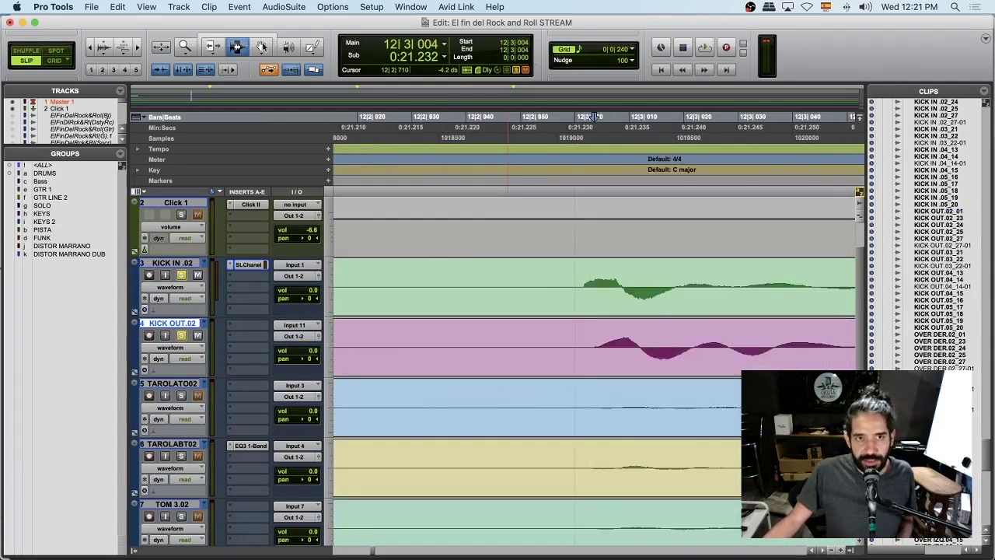
{"action": "key", "text": "F8"}
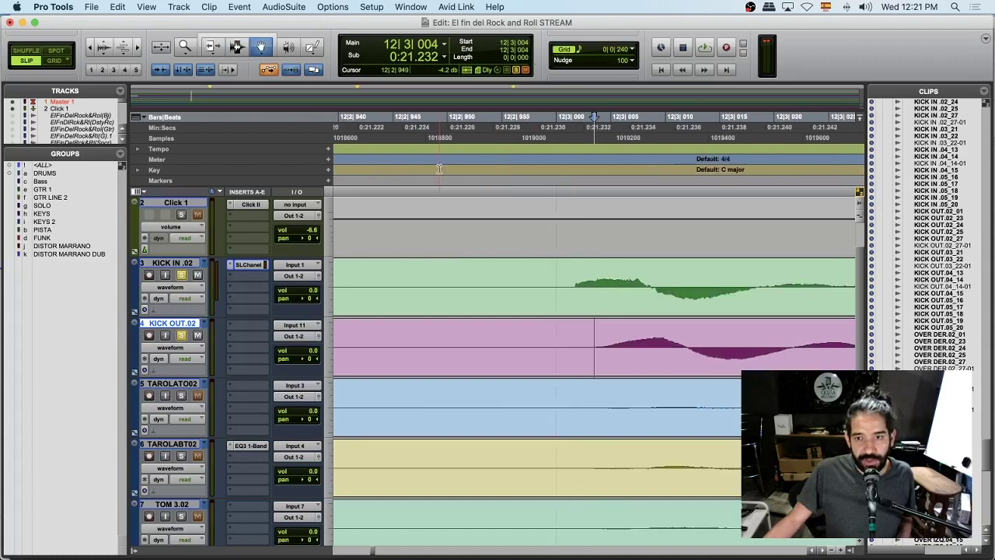
{"action": "left_click", "coordinate": [637, 338]}
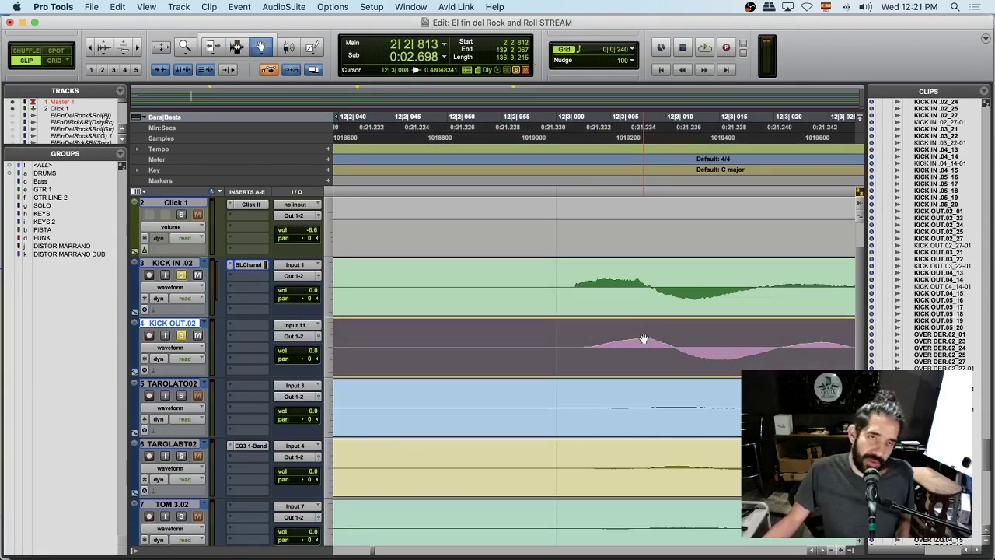
{"action": "left_click_drag", "start_coordinate": [644, 338], "coordinate": [633, 339]}
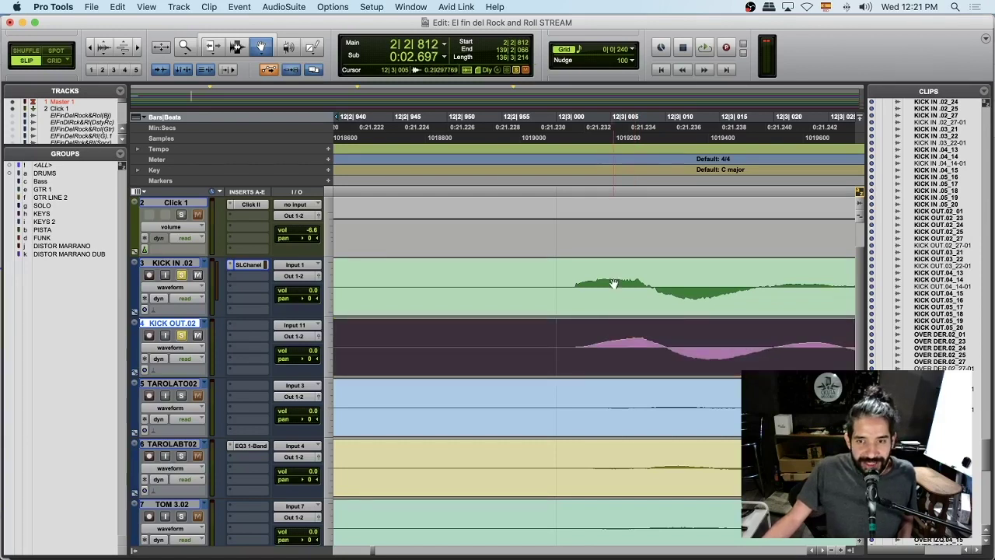
Play the kicks from about bar 12 beat 2, switching solos to compare KICK IN .02 with and without KICK OUT.02.
{"action": "key", "text": "super+bracketleft"}
{"action": "key", "text": "super+bracketleft"}
{"action": "key", "text": "super+bracketleft"}
{"action": "key", "text": "super+bracketleft"}
{"action": "key", "text": "super+bracketleft"}
{"action": "key", "text": "super+bracketleft"}
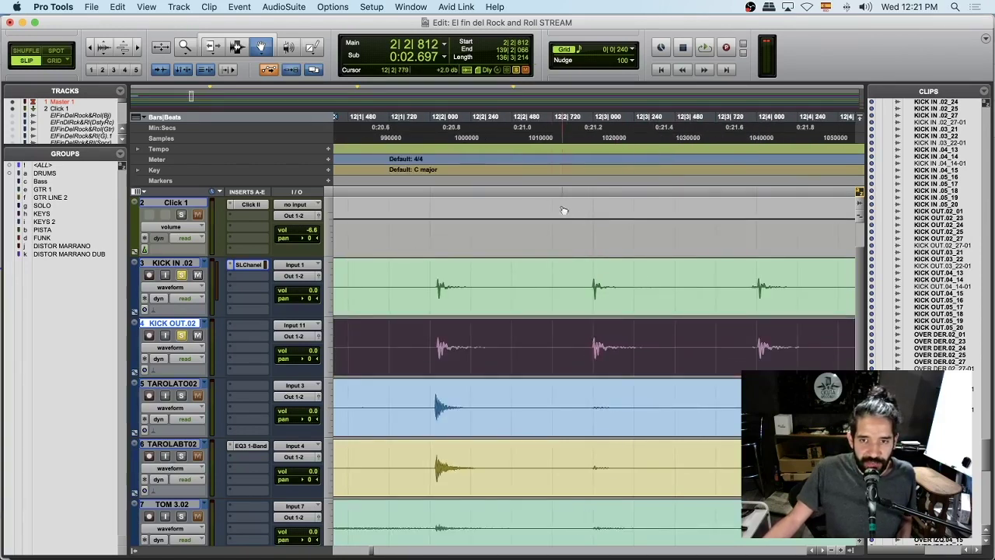
{"action": "left_click", "coordinate": [541, 207]}
{"action": "key", "text": "space"}
{"action": "key", "text": "super+bracketleft"}
{"action": "key", "text": "super+bracketleft"}
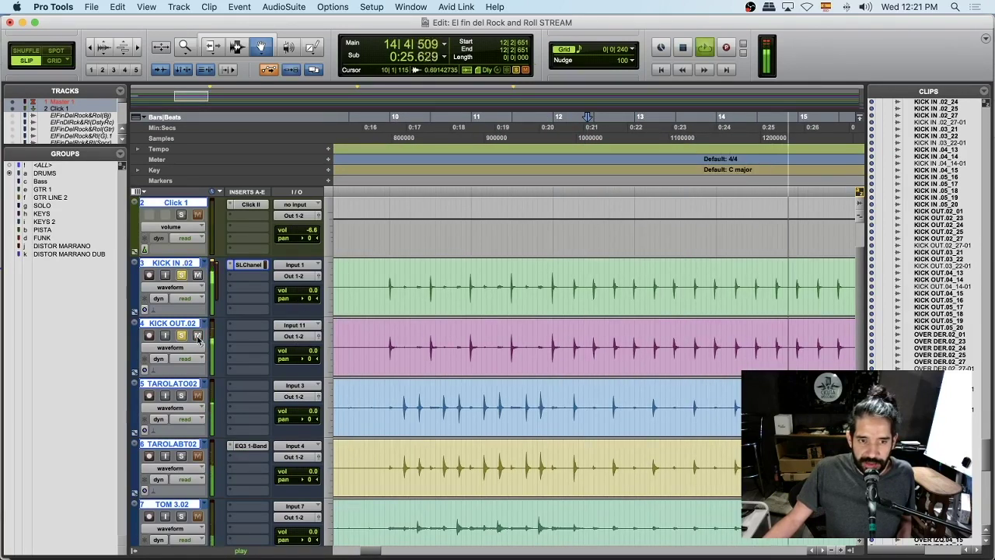
{"action": "left_click", "coordinate": [181, 275]}
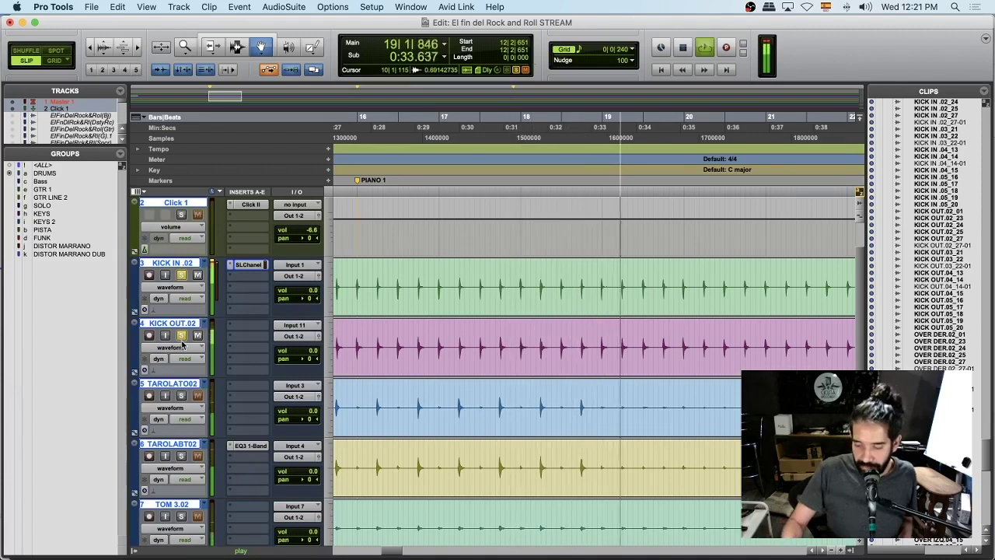
{"action": "key", "text": "space"}
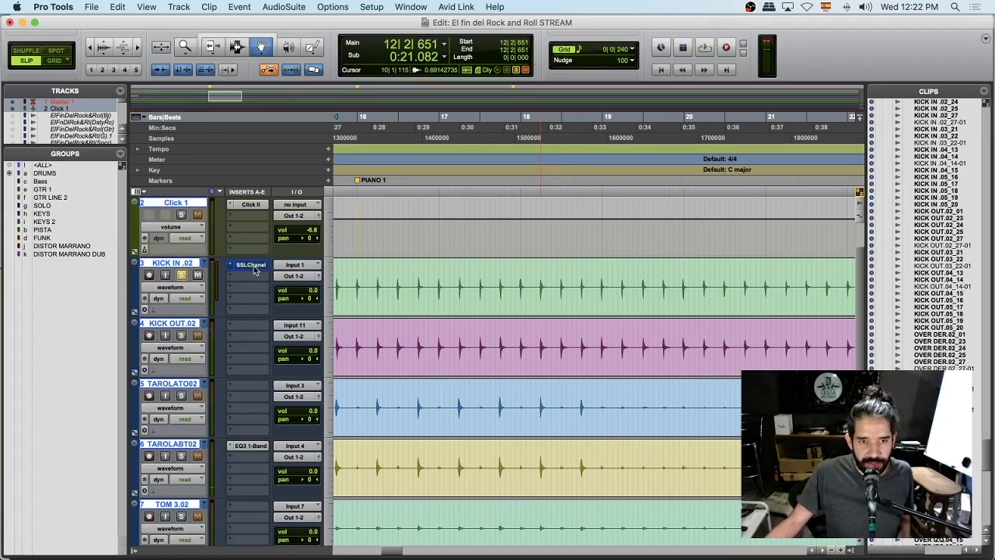
{"action": "key", "text": "space"}
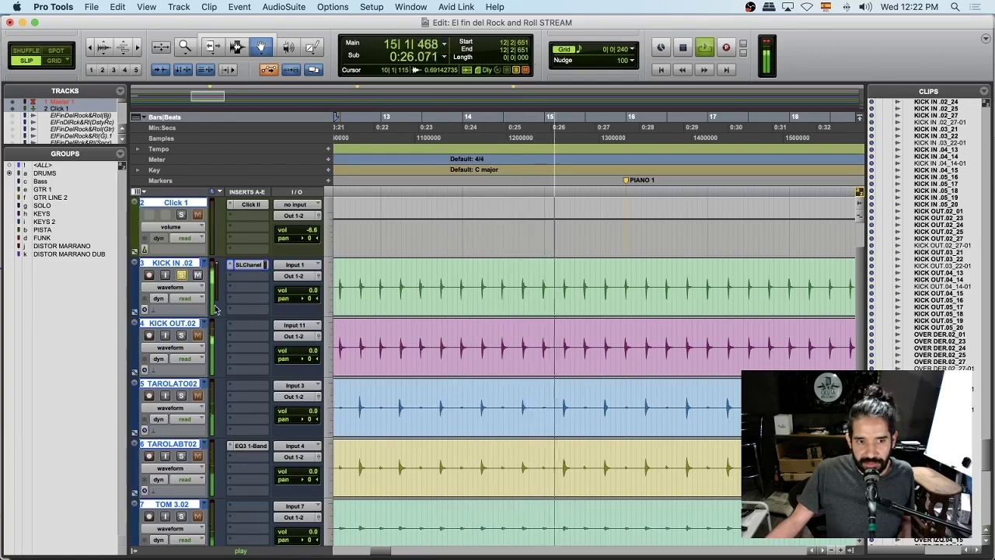
{"action": "left_click", "coordinate": [182, 336]}
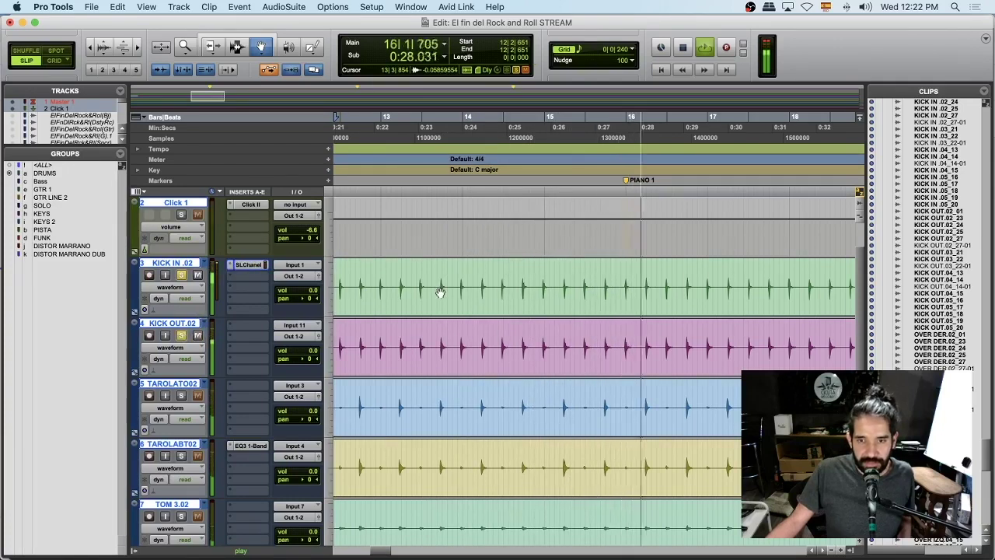
{"action": "key", "text": "r"}
{"action": "key", "text": "r"}
{"action": "key", "text": "space"}
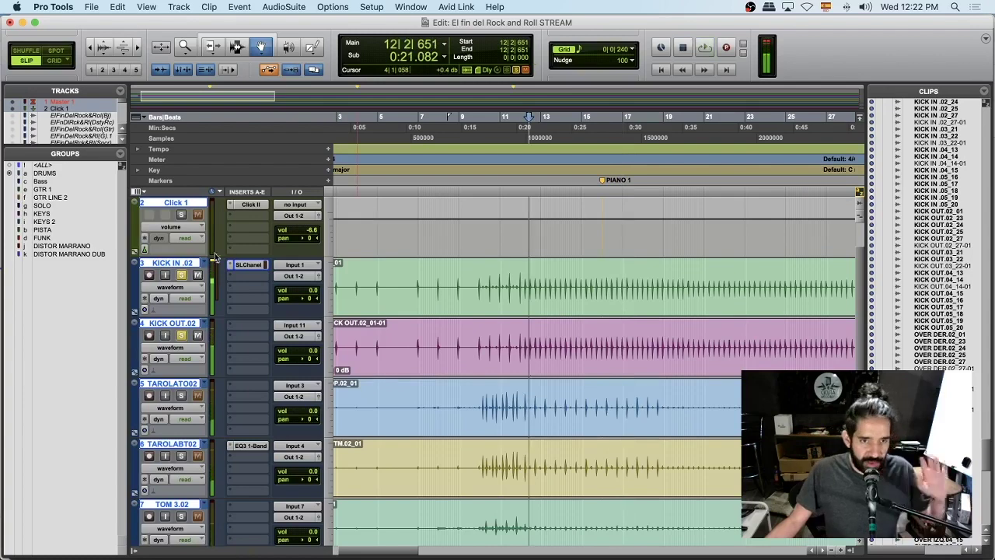
Lower the SSLChannel output on KICK IN .02 to -2.0 dB and check its output level on playback.
{"action": "left_click", "coordinate": [250, 265]}
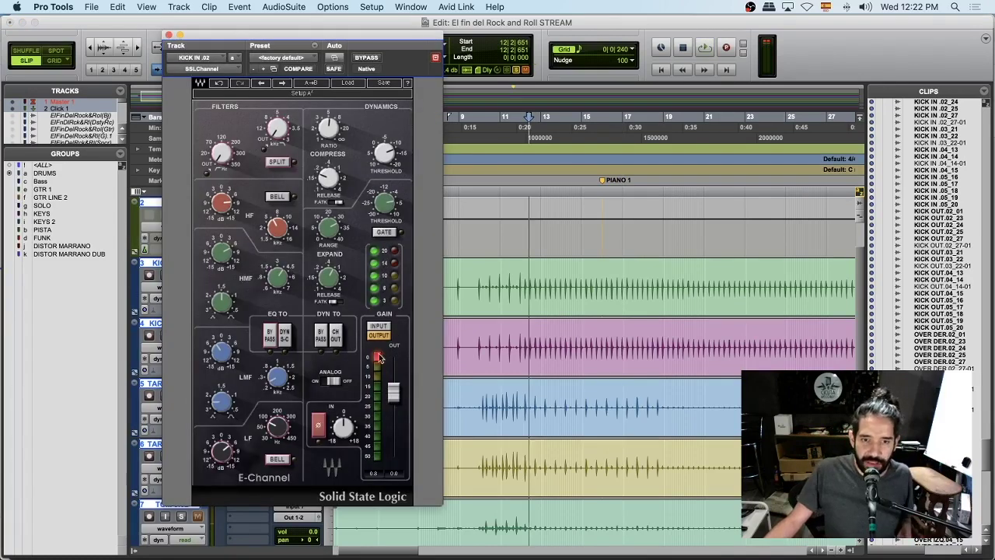
{"action": "left_click_drag", "start_coordinate": [393, 391], "coordinate": [392, 393]}
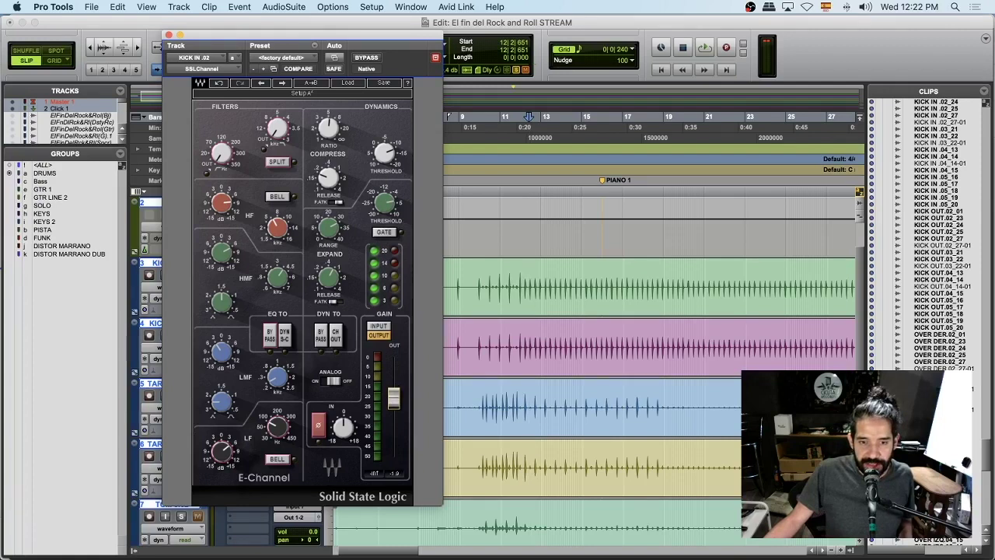
{"action": "key", "text": "space"}
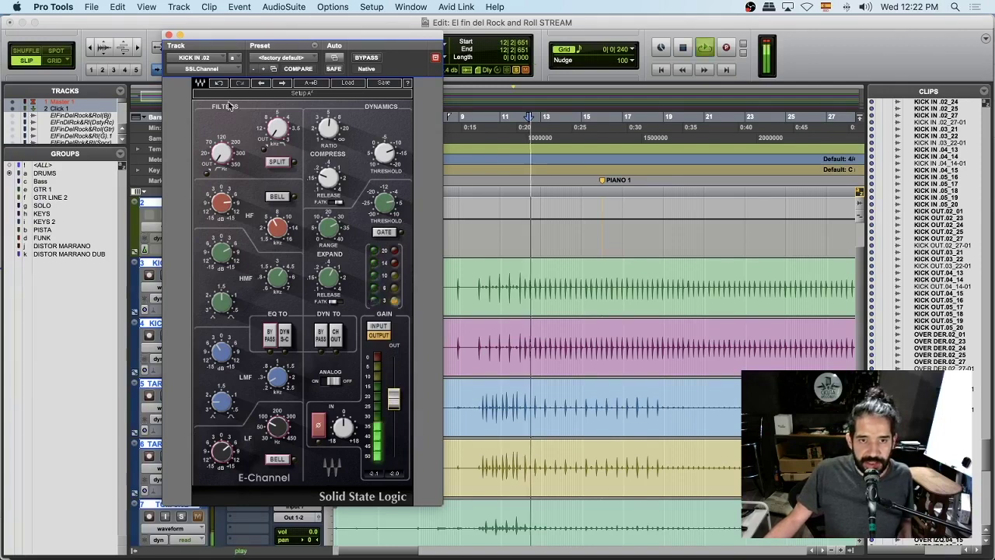
{"action": "left_click", "coordinate": [168, 35]}
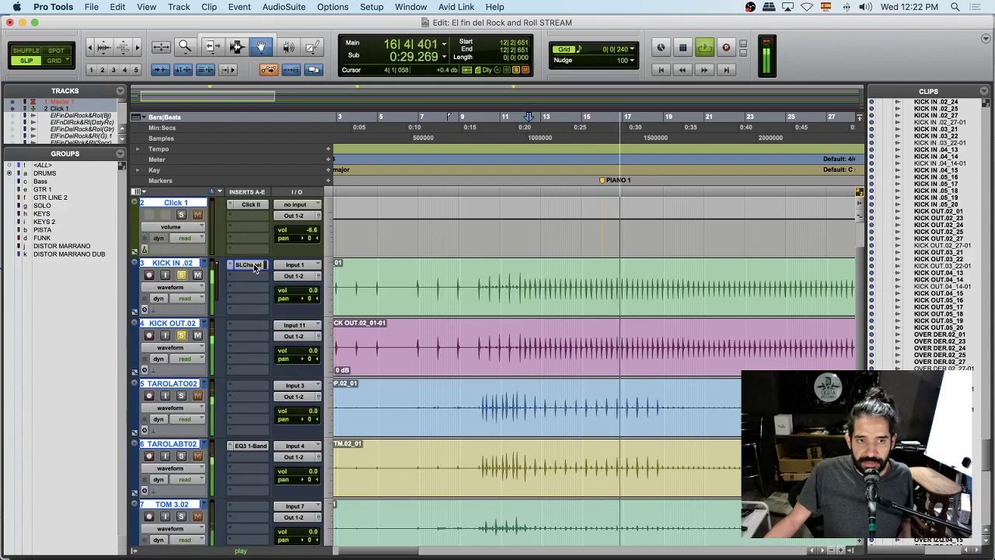
{"action": "left_click", "coordinate": [237, 46]}
{"action": "key", "text": "r"}
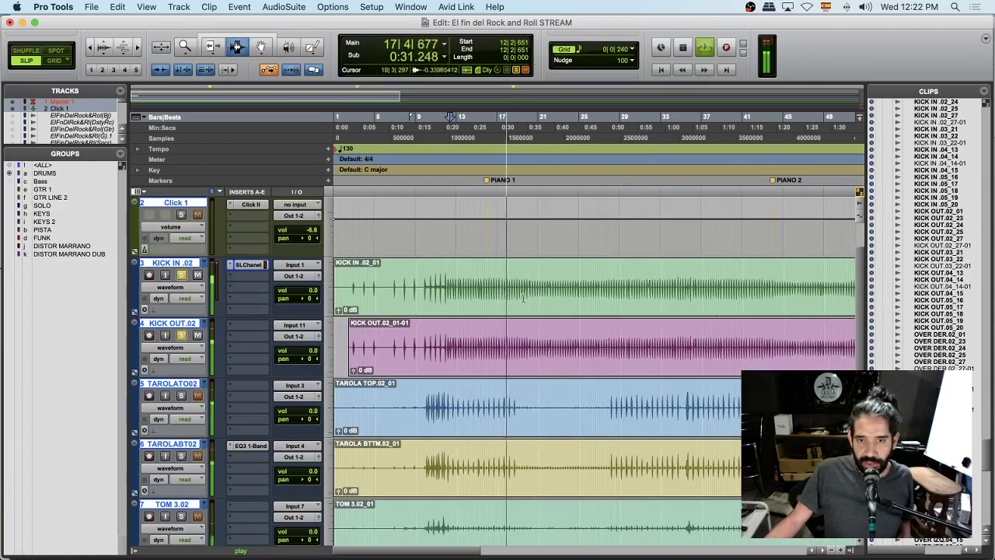
{"action": "key", "text": "space"}
{"action": "left_click", "coordinate": [460, 279]}
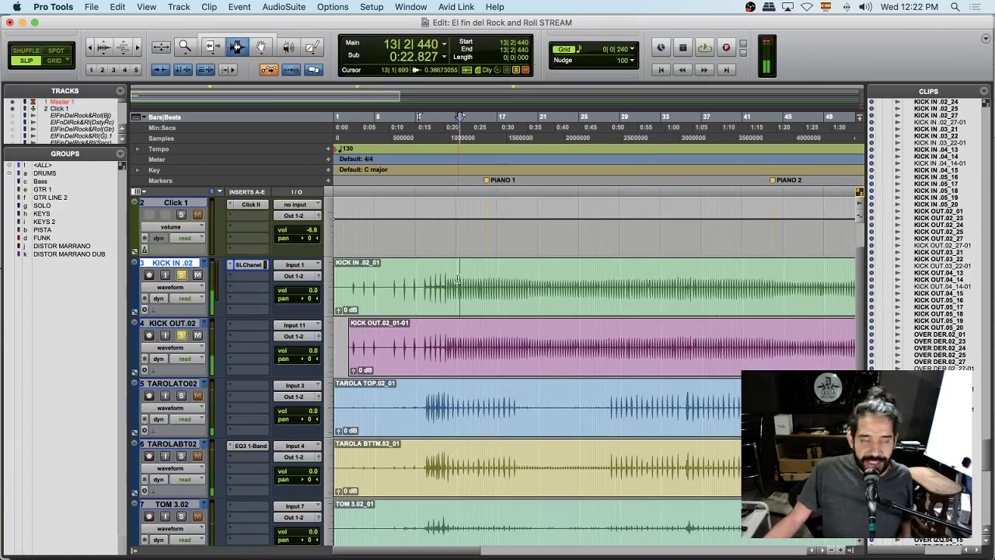
{"action": "left_click", "coordinate": [245, 265]}
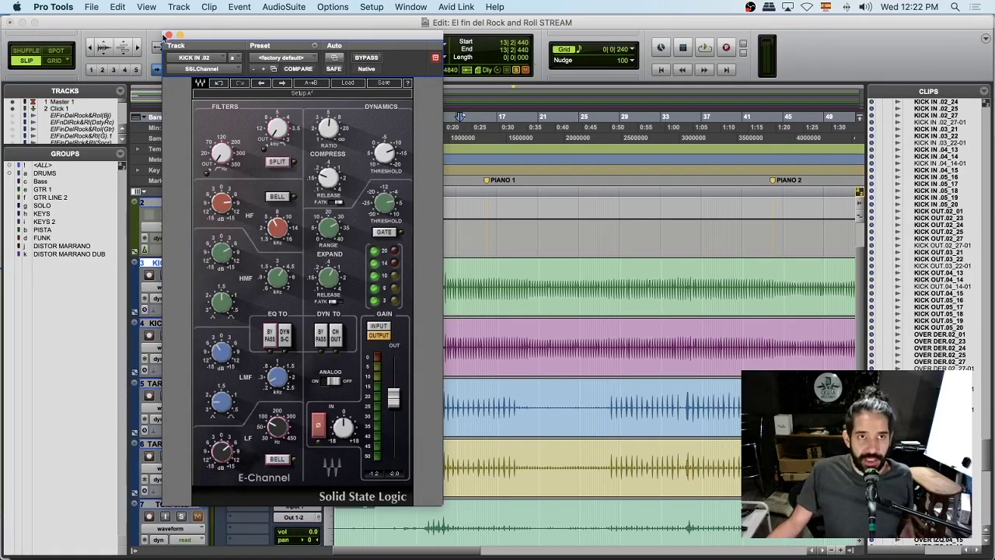
{"action": "left_click", "coordinate": [169, 36]}
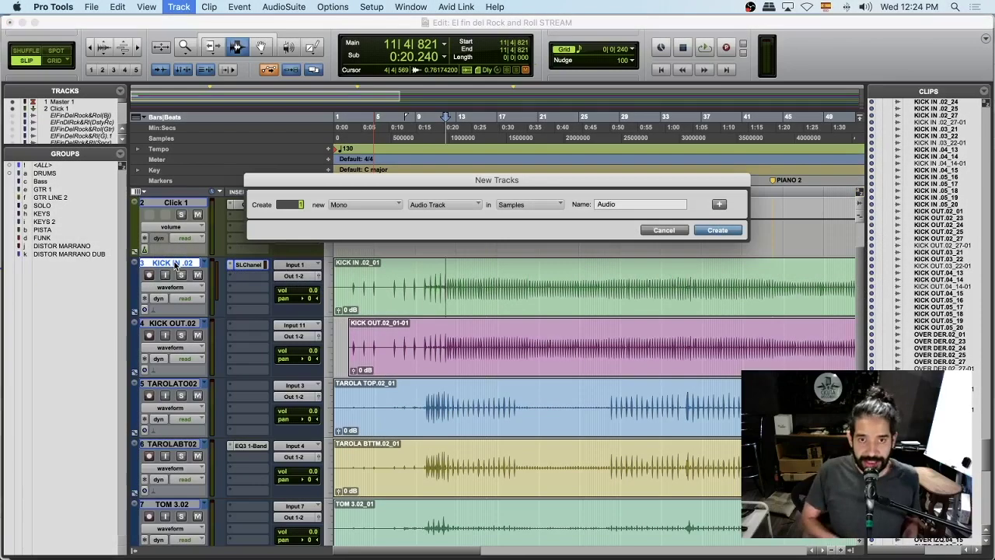
Create a mono Aux Input track below KICK IN .02 and name it SUB.
{"action": "key", "text": "super+Down"}
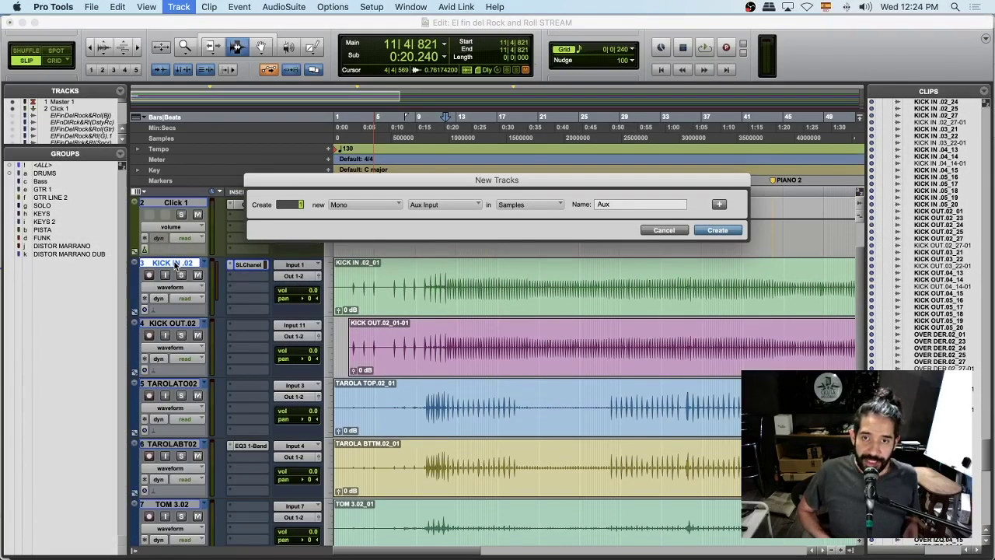
{"action": "key", "text": "Return"}
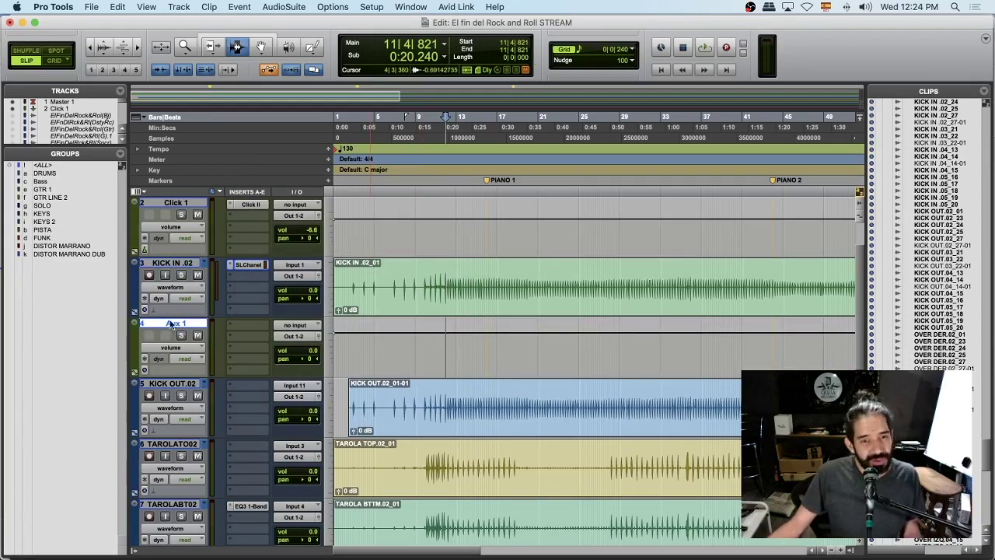
{"action": "left_click", "coordinate": [187, 264]}
{"action": "left_click", "coordinate": [174, 324]}
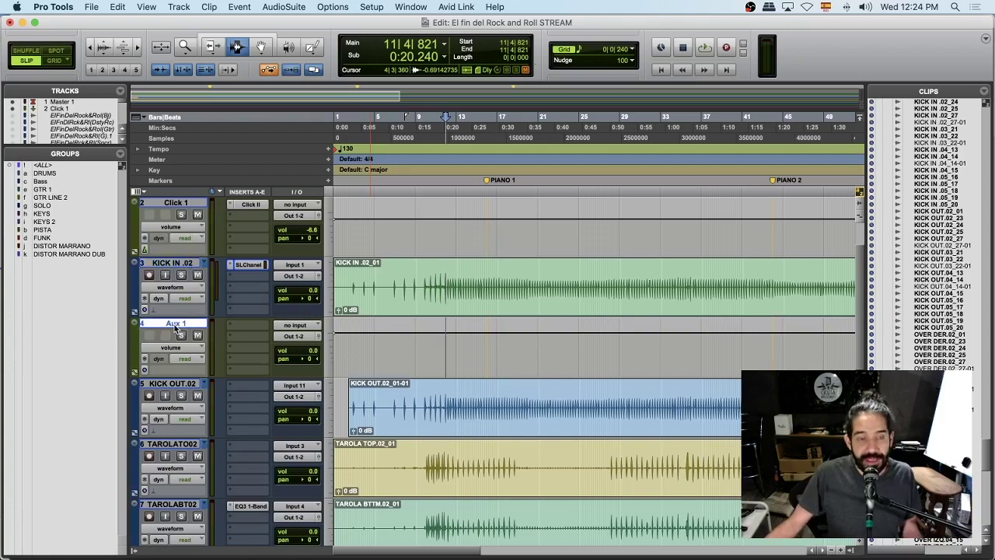
{"action": "left_click", "coordinate": [446, 280]}
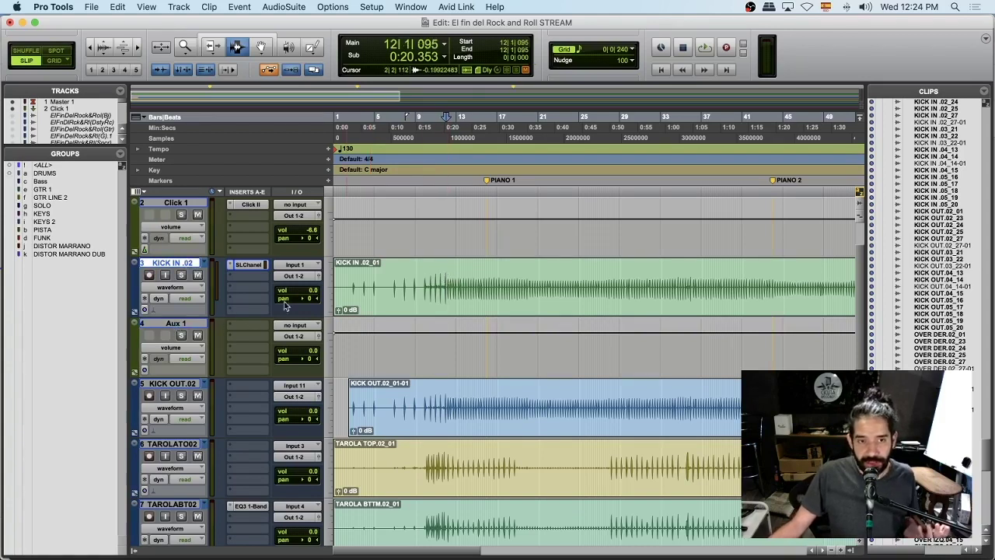
{"action": "double_click", "coordinate": [172, 323]}
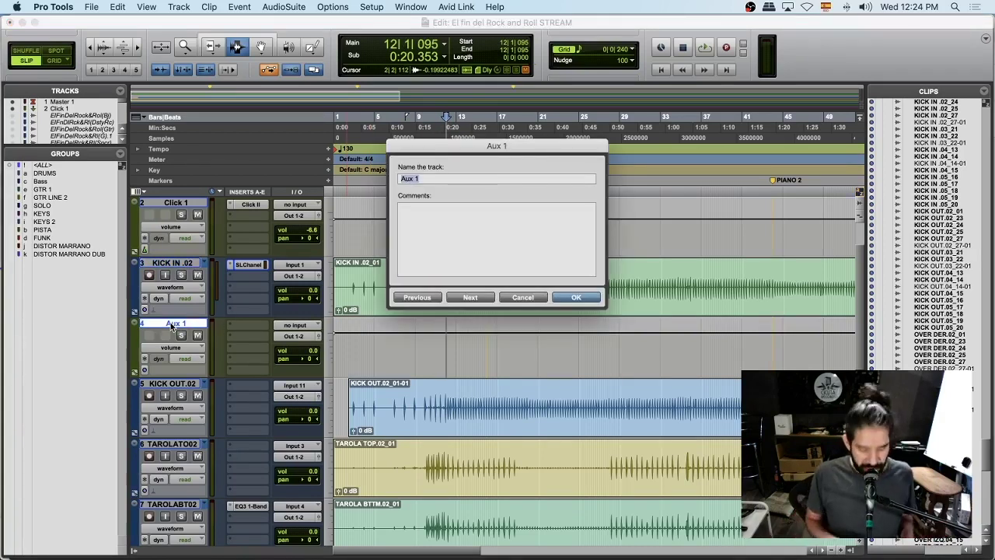
{"action": "key", "text": "Return"}
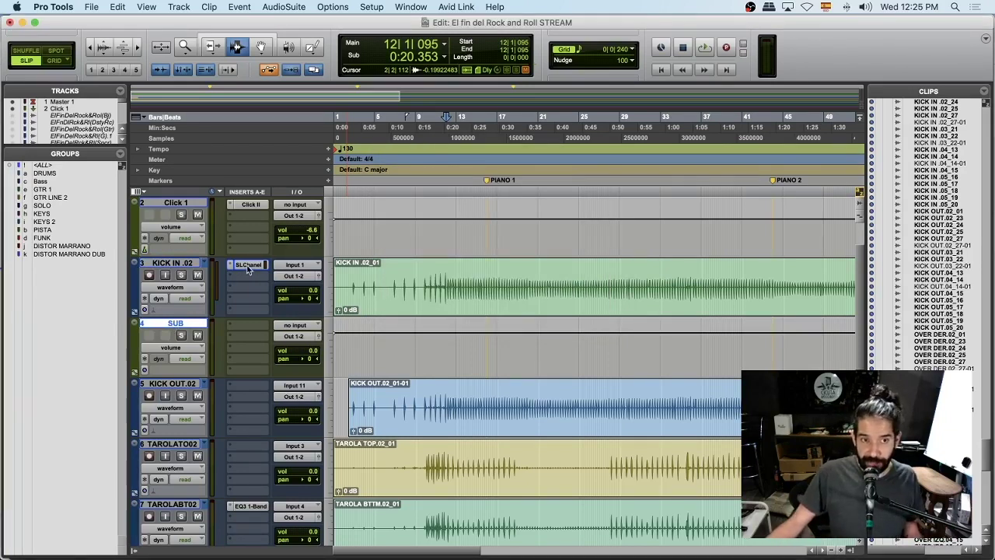
Solo KICK IN .02 and insert a mono Signal Generator on the SUB track.
{"action": "left_click", "coordinate": [180, 275]}
{"action": "left_click", "coordinate": [247, 274]}
{"action": "mouse_move", "coordinate": [260, 325]}
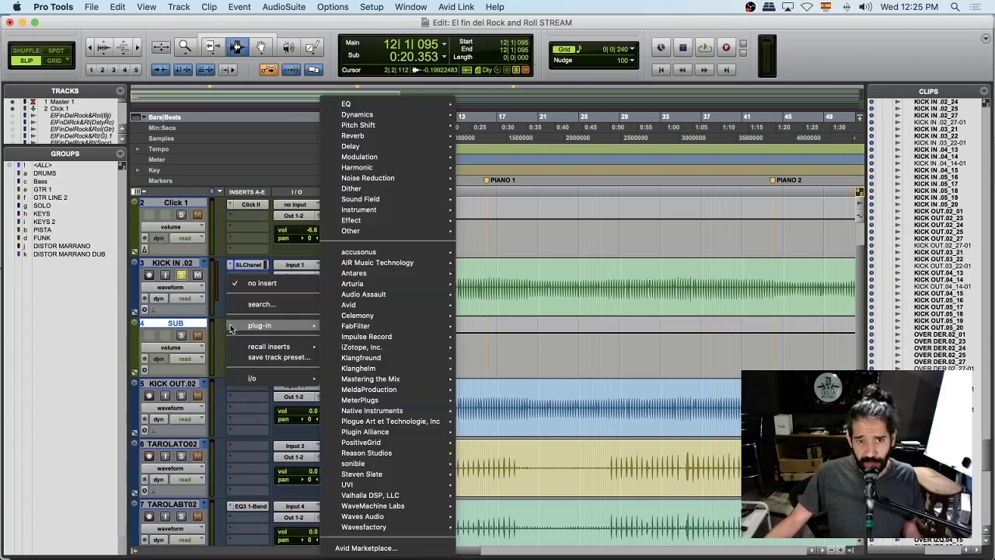
{"action": "mouse_move", "coordinate": [381, 232]}
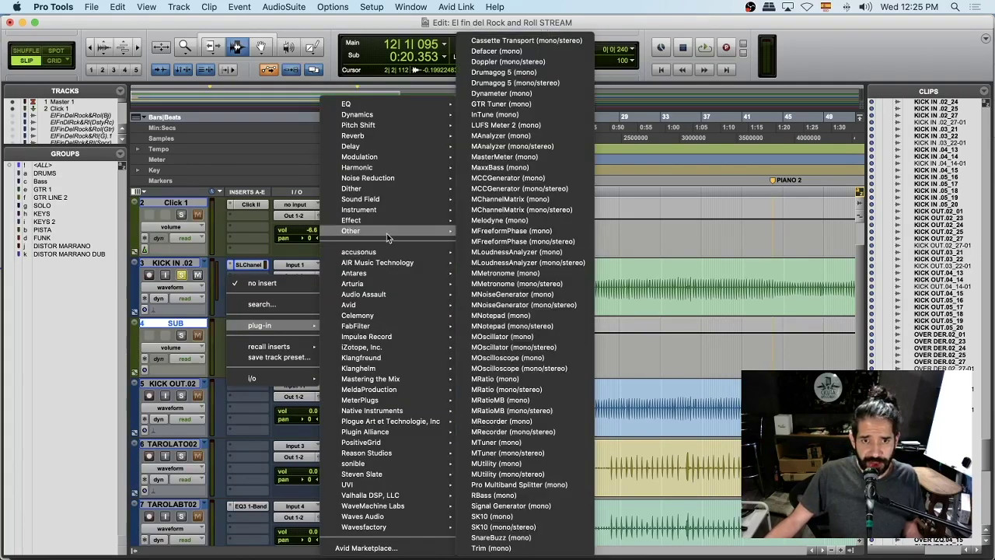
{"action": "left_click", "coordinate": [511, 506]}
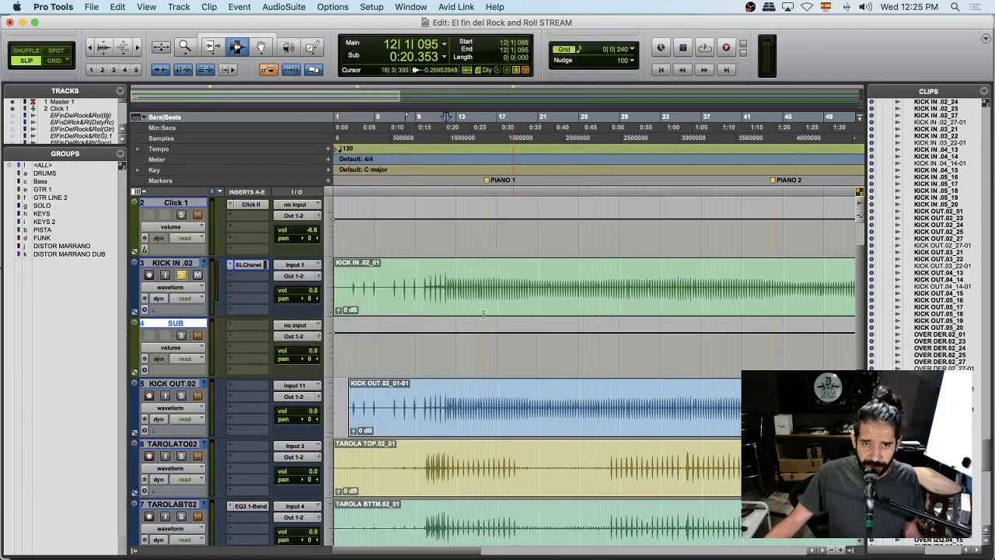
Set the Signal Generator's sine to 1322 Hz and -6.0 dB, and audition SUB while lowering its volume to -17.1 dB.
{"action": "left_click_drag", "start_coordinate": [231, 133], "coordinate": [271, 111]}
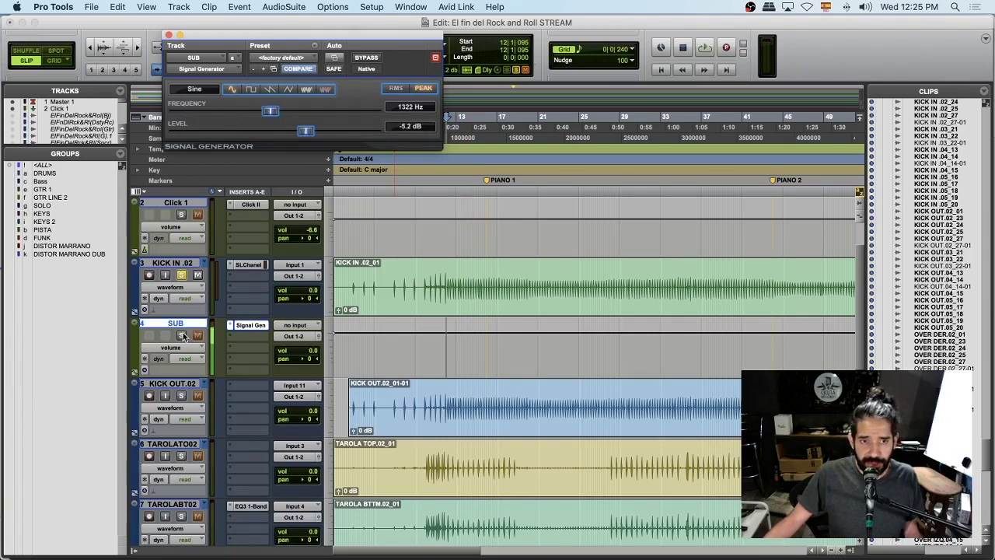
{"action": "left_click", "coordinate": [182, 335]}
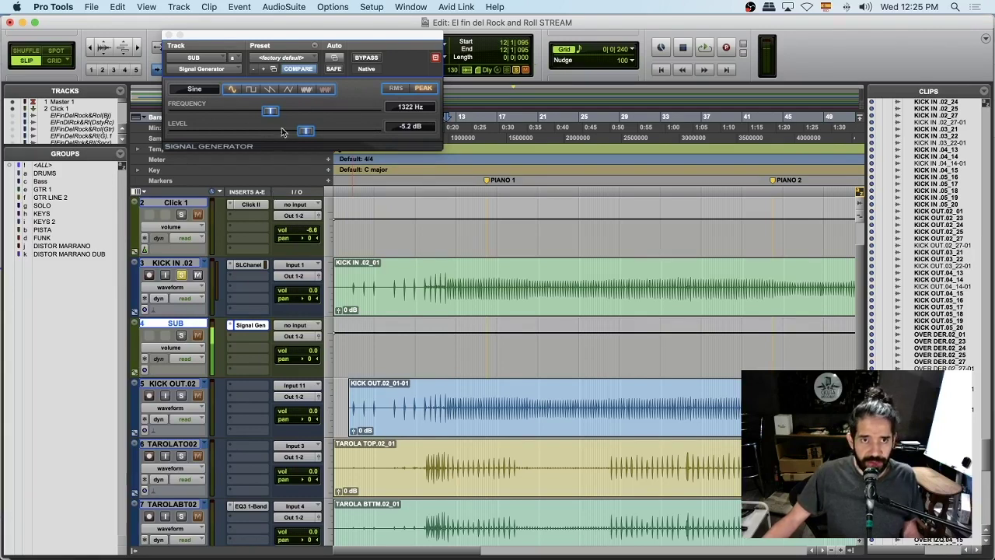
{"action": "left_click_drag", "start_coordinate": [309, 137], "coordinate": [302, 138]}
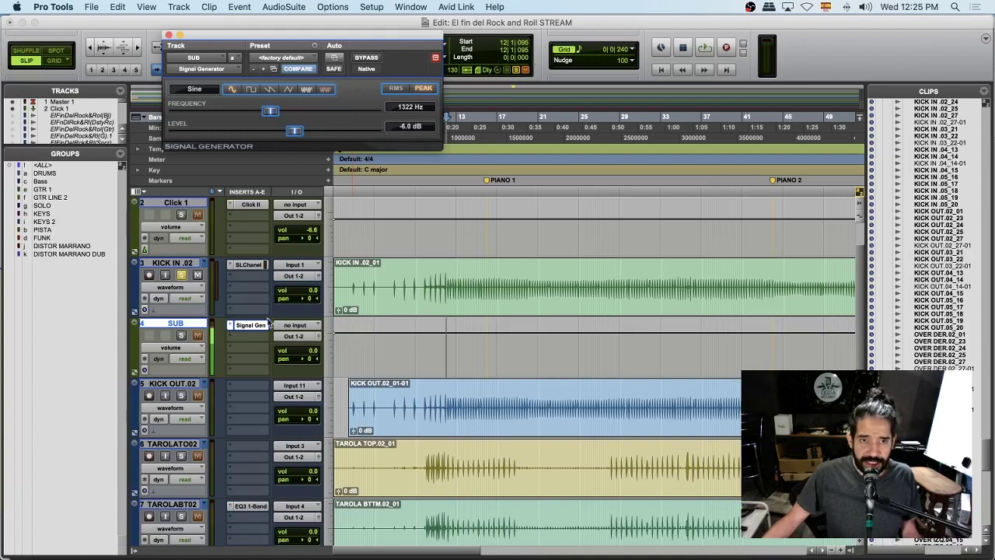
{"action": "mouse_move", "coordinate": [311, 351]}
{"action": "left_mouse_down"}
{"action": "mouse_move", "coordinate": [308, 359]}
{"action": "mouse_move", "coordinate": [310, 347]}
{"action": "left_mouse_up"}
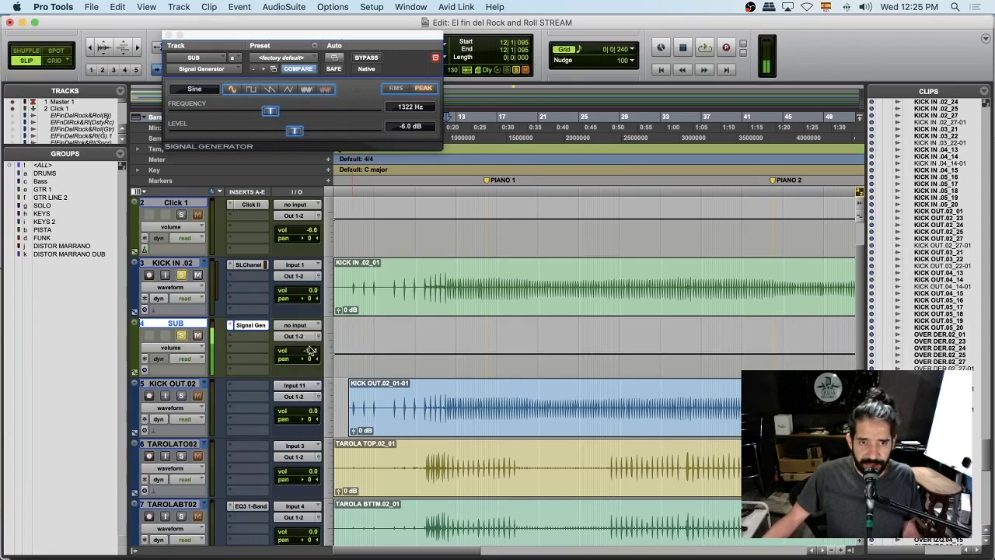
{"action": "left_click", "coordinate": [180, 336]}
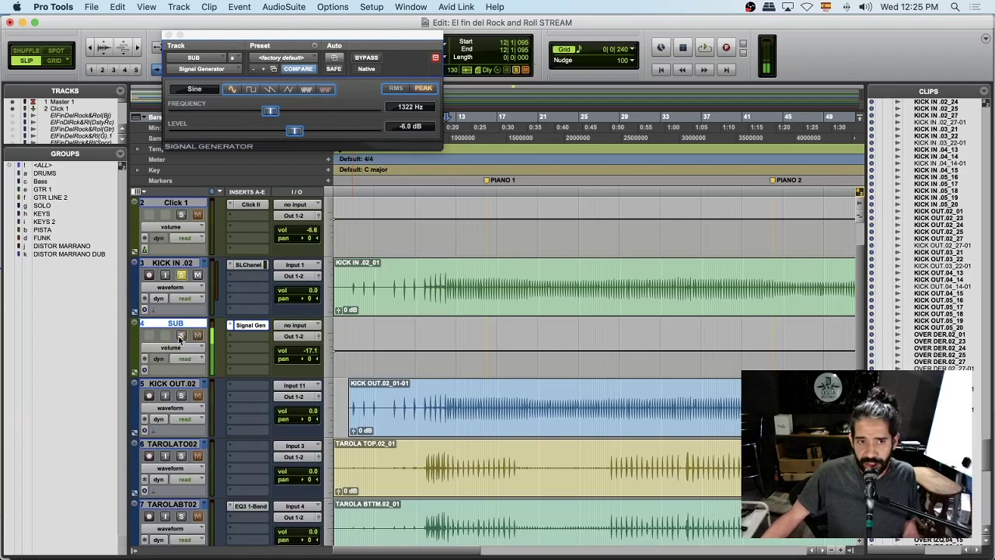
Insert a mono C1 gate after the Signal Generator on SUB and raise its gate open and close thresholds to about -13 dB.
{"action": "left_click", "coordinate": [232, 342]}
{"action": "mouse_move", "coordinate": [260, 336]}
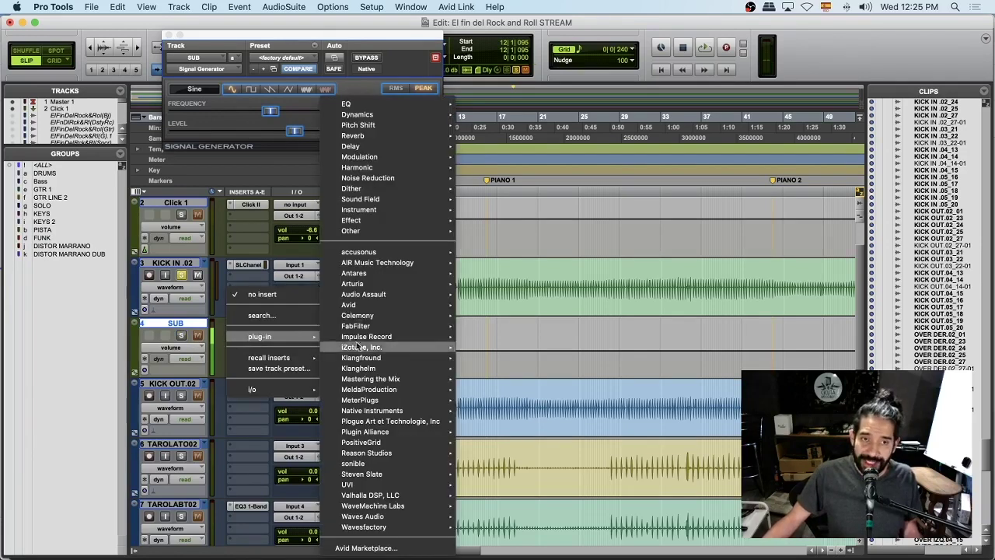
{"action": "mouse_move", "coordinate": [388, 114]}
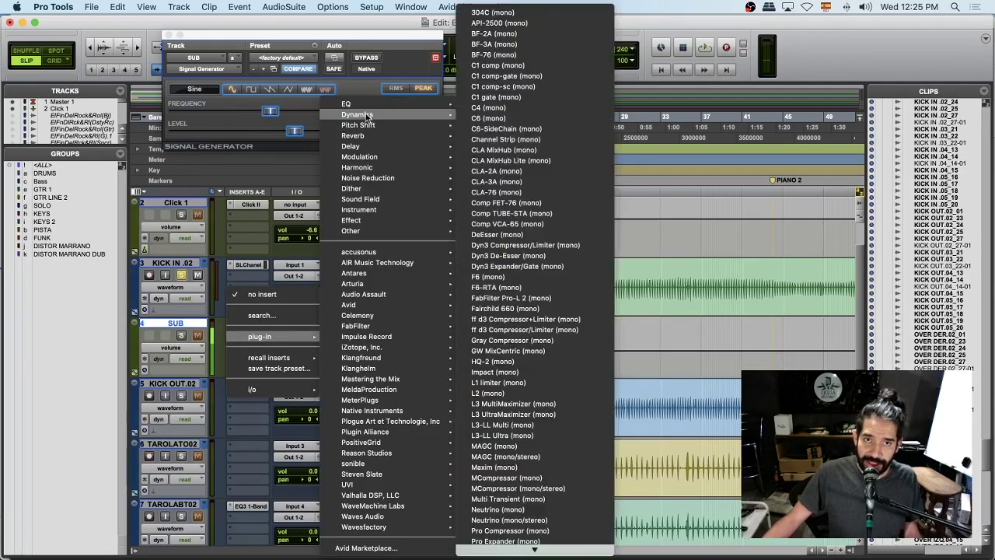
{"action": "left_click", "coordinate": [513, 97]}
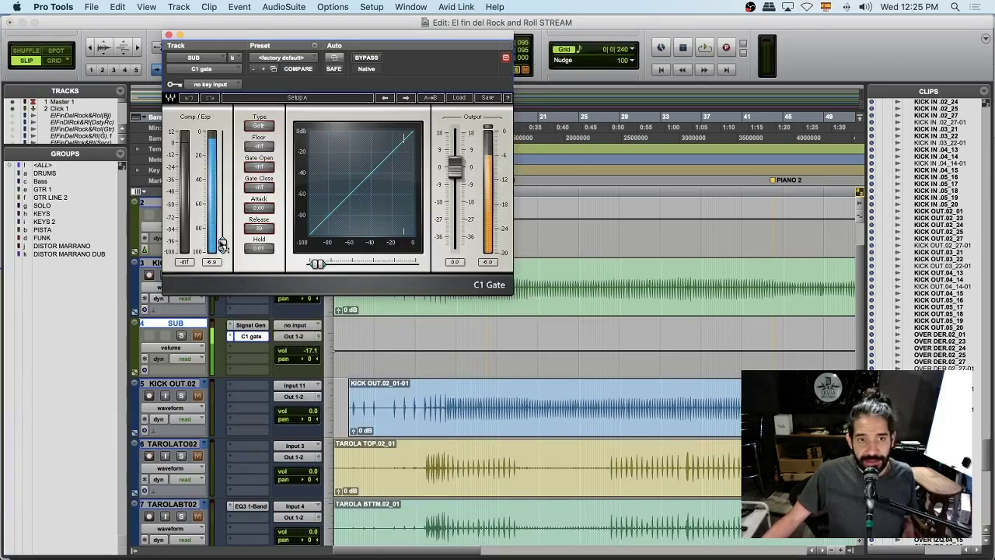
{"action": "left_click_drag", "start_coordinate": [223, 245], "coordinate": [223, 151]}
{"action": "left_click_drag", "start_coordinate": [278, 37], "coordinate": [403, 105]}
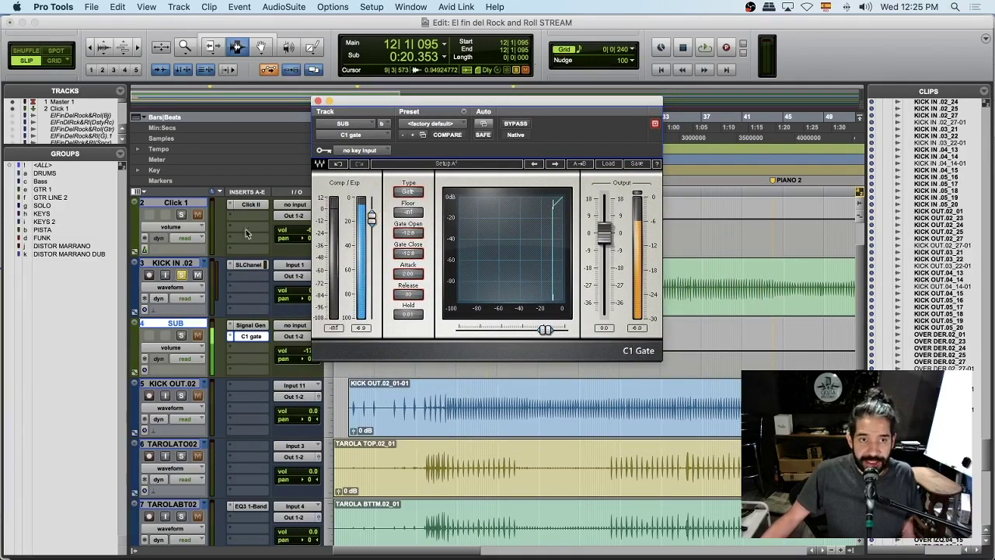
Show the Sends A-E column in the Edit window and move the C1 gate window clear of the track controls.
{"action": "left_click", "coordinate": [137, 192]}
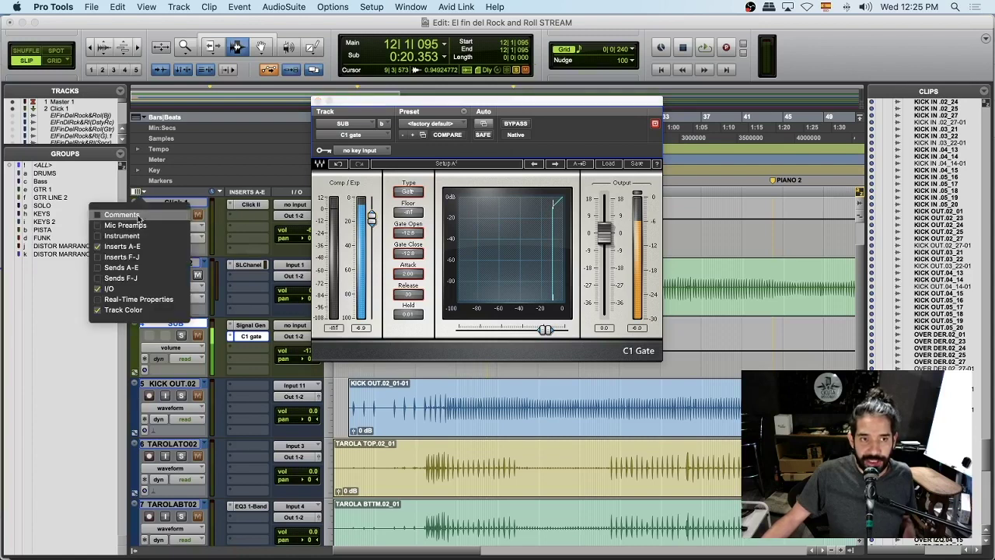
{"action": "left_click", "coordinate": [102, 268]}
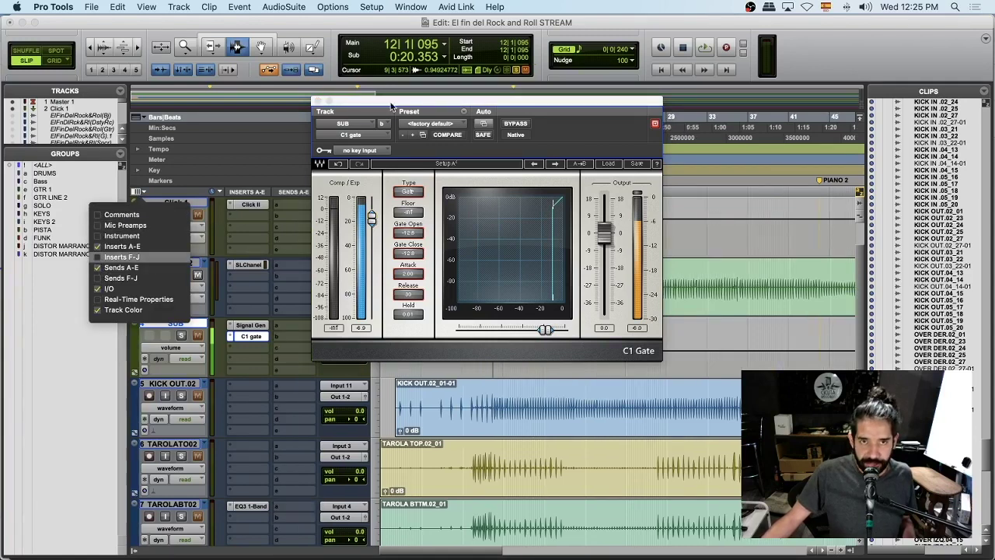
{"action": "left_click", "coordinate": [393, 107]}
{"action": "left_click_drag", "start_coordinate": [392, 106], "coordinate": [471, 64]}
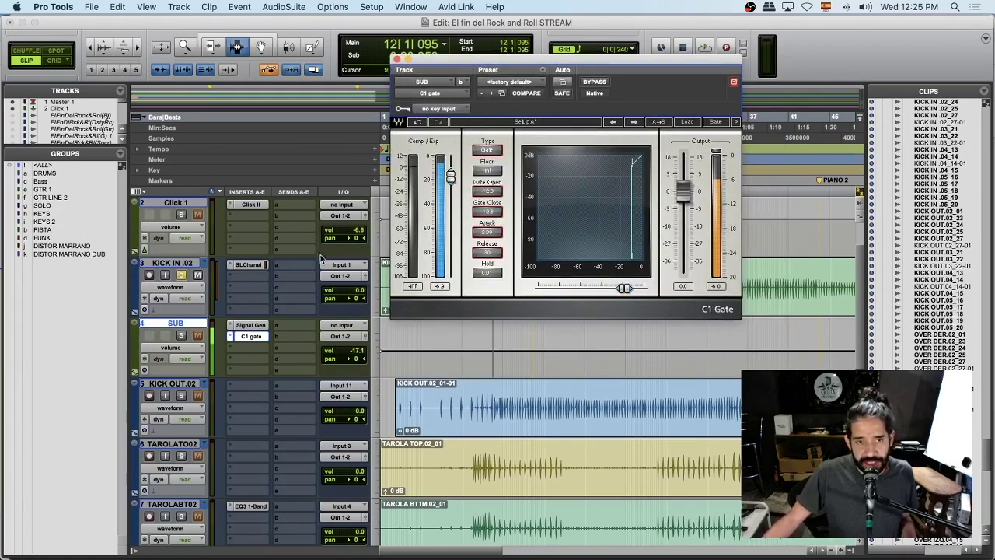
Create a pre-fader send from KICK IN .02 to Bus 3 (Mono) at 0.0 dB and close its send window.
{"action": "left_click", "coordinate": [279, 270]}
{"action": "mouse_move", "coordinate": [301, 278]}
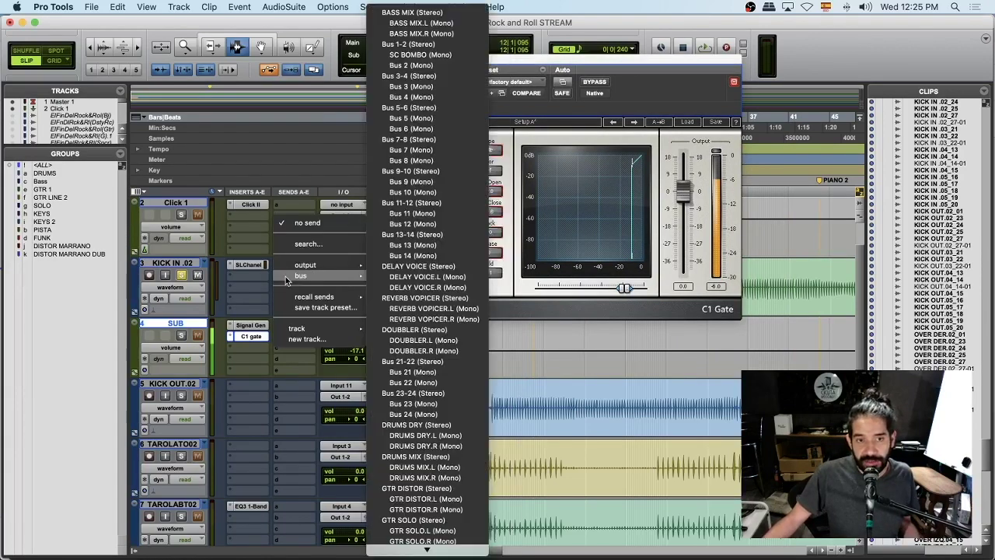
{"action": "left_click", "coordinate": [428, 87]}
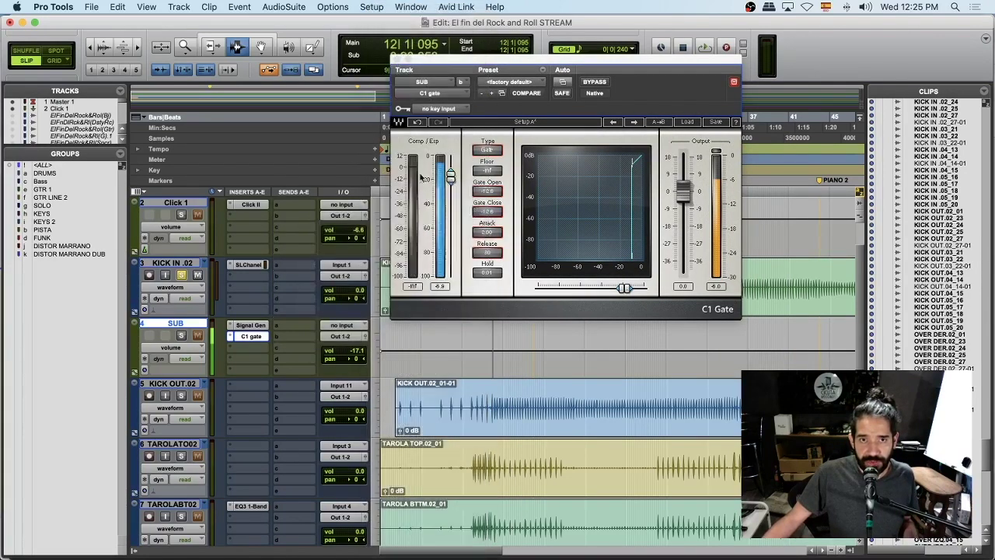
{"action": "left_click", "coordinate": [770, 276], "text": "alt"}
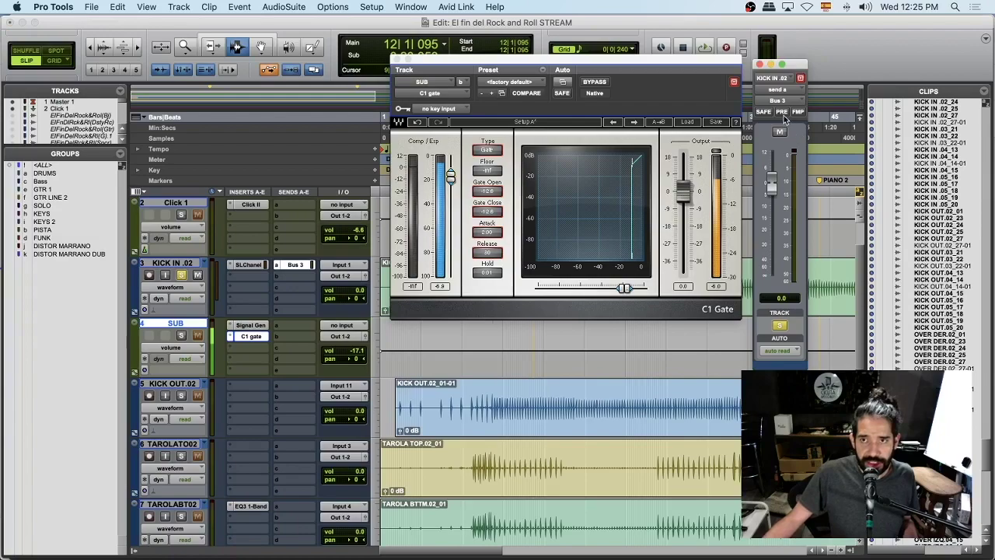
{"action": "left_click", "coordinate": [781, 113]}
{"action": "left_click", "coordinate": [760, 65]}
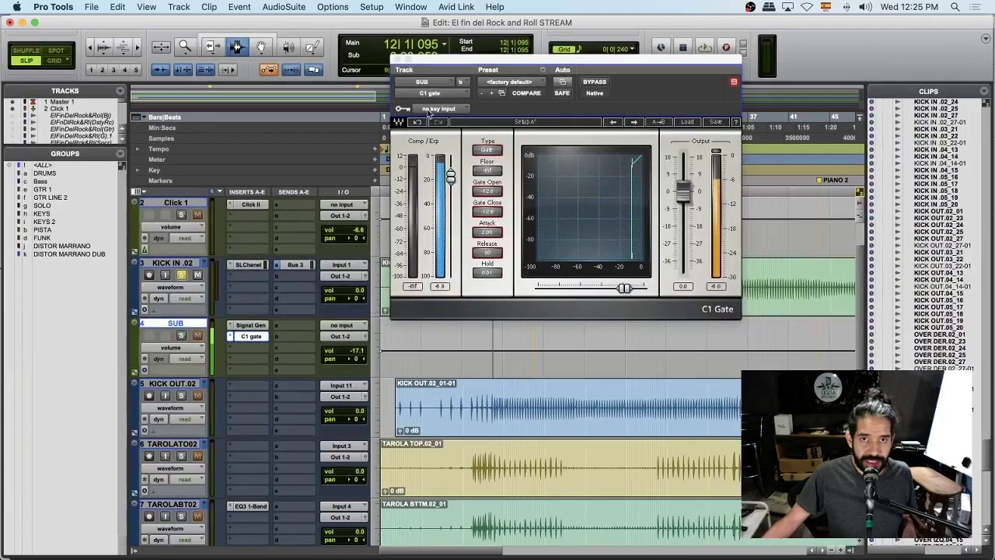
Choose a bus as the key input of the C1 gate on SUB.
{"action": "left_click", "coordinate": [437, 113]}
{"action": "mouse_move", "coordinate": [440, 121]}
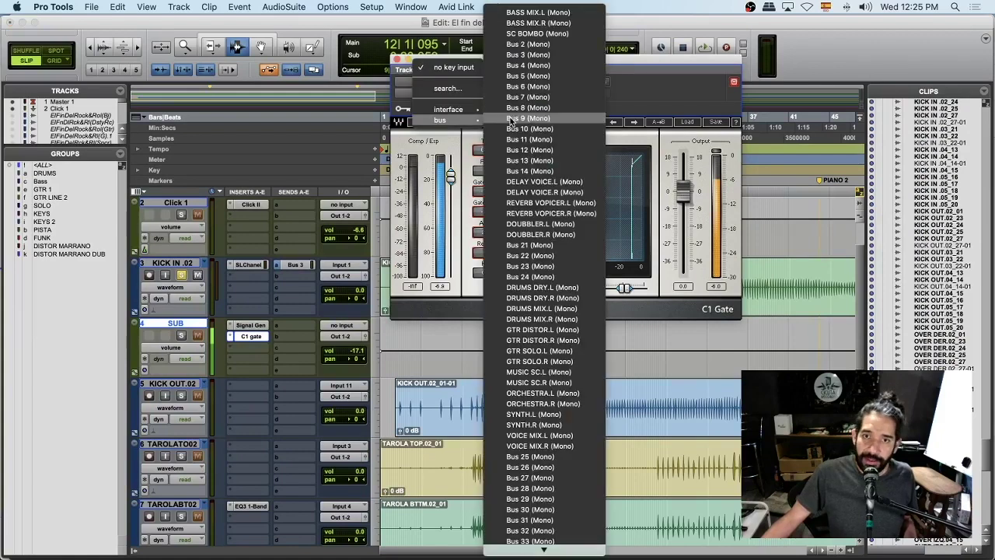
Key the SUB track's C1 gate from Bus 3 and set its open and close thresholds to about -11.0.
{"action": "left_click", "coordinate": [546, 55]}
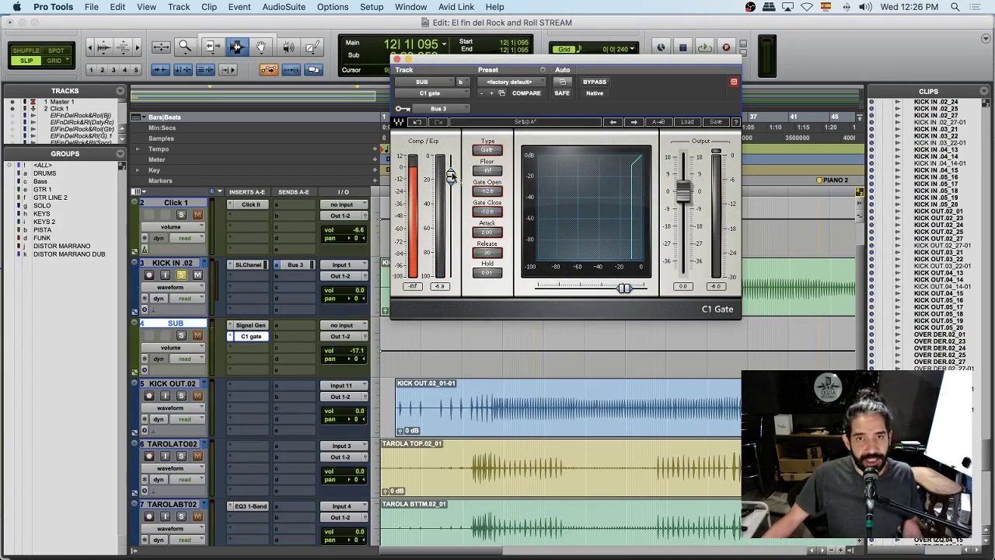
{"action": "left_click_drag", "start_coordinate": [451, 176], "coordinate": [451, 173]}
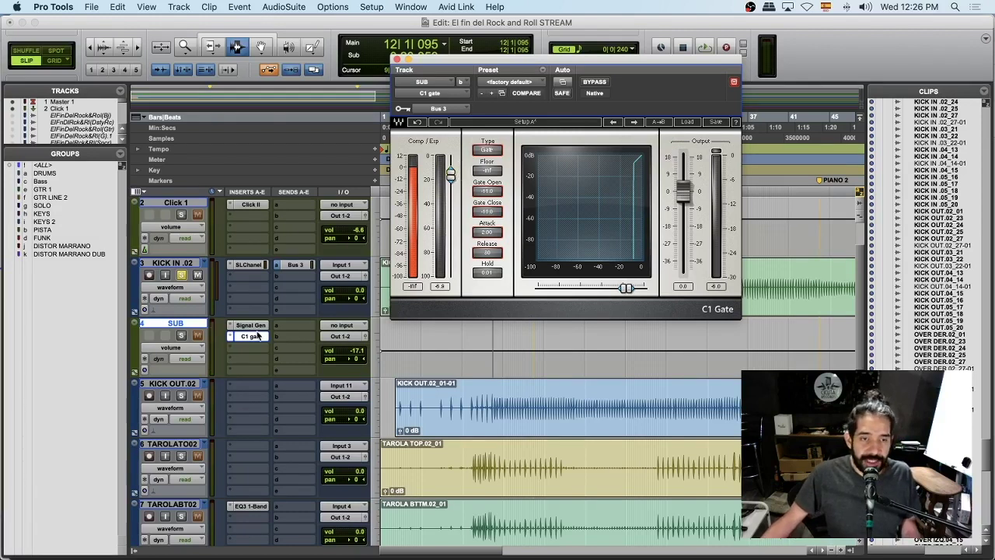
Solo the SUB track and adjust the C1 gate during playback, shortening its attack to about 0.27 and lengthening its hold.
{"action": "left_click", "coordinate": [183, 336]}
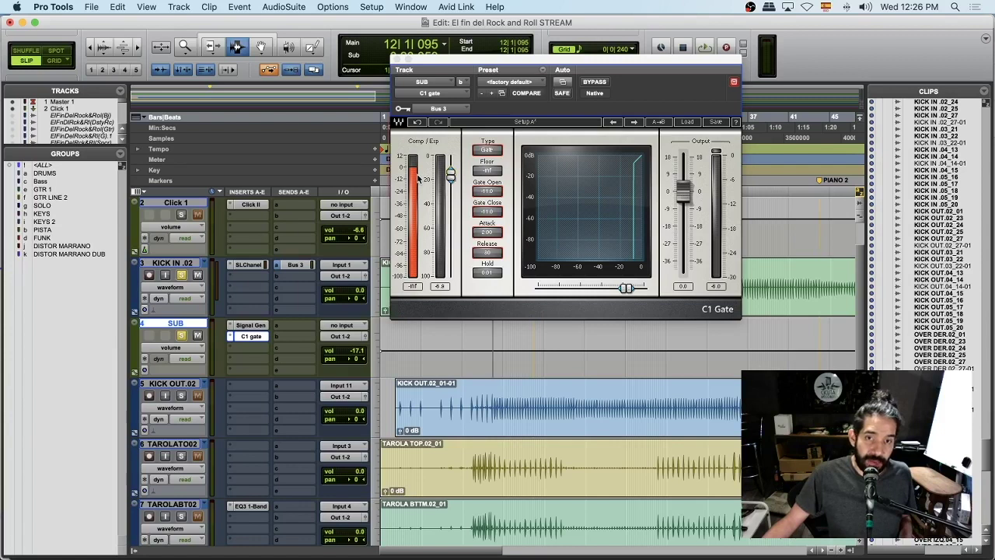
{"action": "key", "text": "space"}
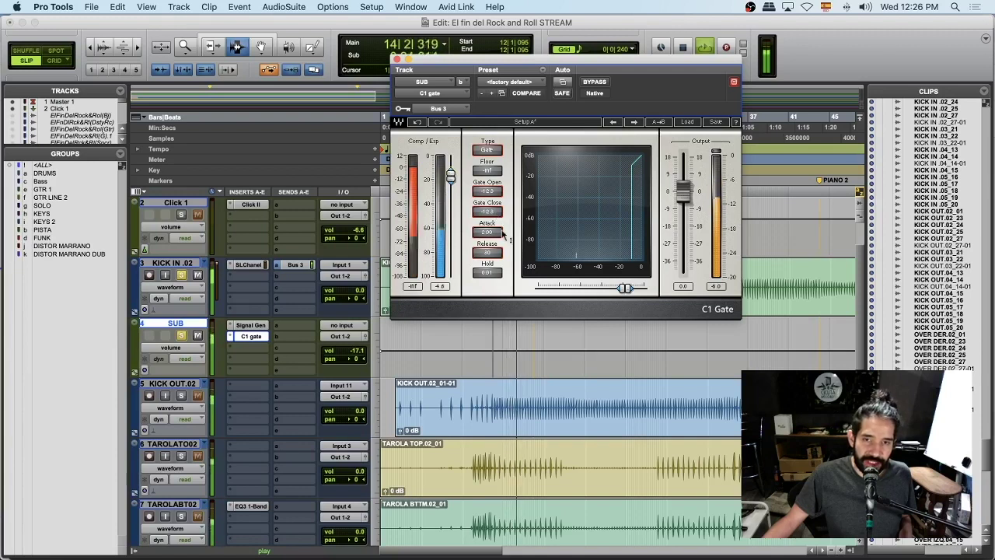
{"action": "left_click_drag", "start_coordinate": [488, 232], "coordinate": [487, 255]}
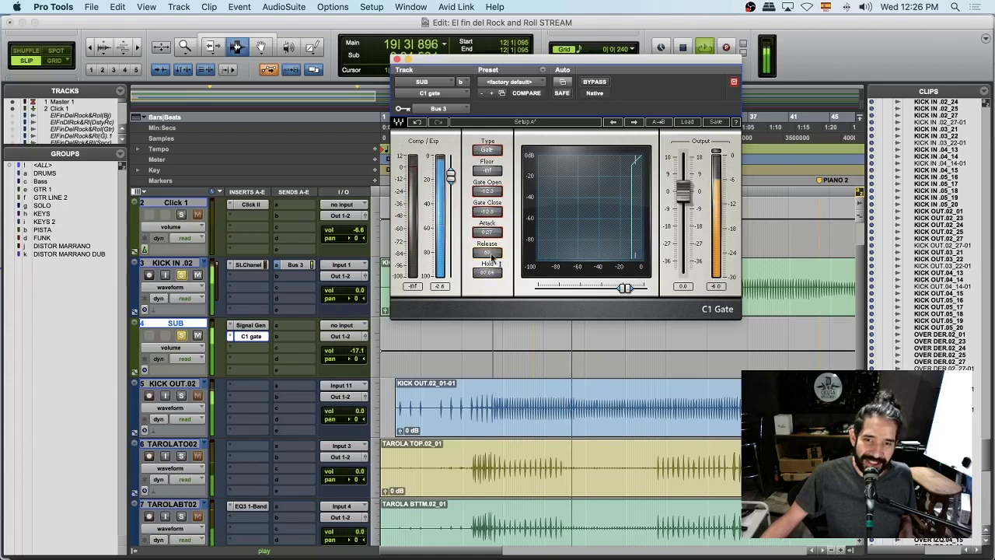
{"action": "key", "text": "space"}
Tune the SUB track's Signal Generator by ear during playback, trying 50, 84, 68 and 66 Hz and settling on 58 Hz.
{"action": "left_click", "coordinate": [251, 325]}
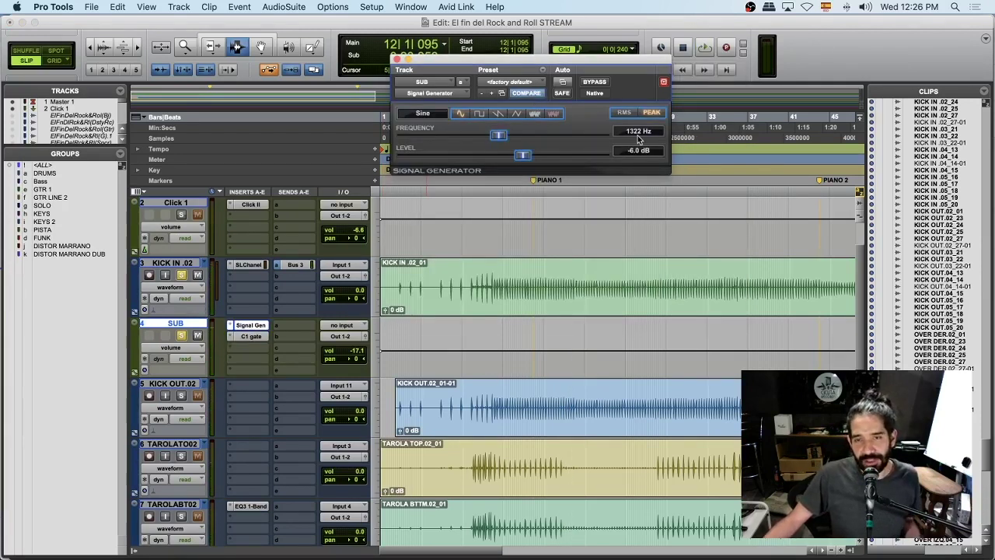
{"action": "left_click_drag", "start_coordinate": [505, 141], "coordinate": [465, 140]}
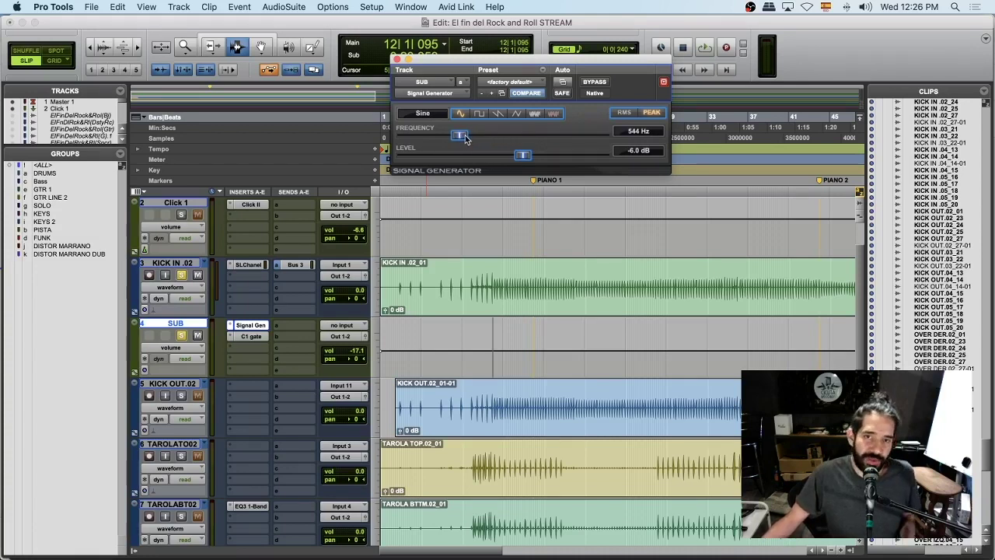
{"action": "key", "text": "space"}
{"action": "left_click_drag", "start_coordinate": [467, 138], "coordinate": [414, 138]}
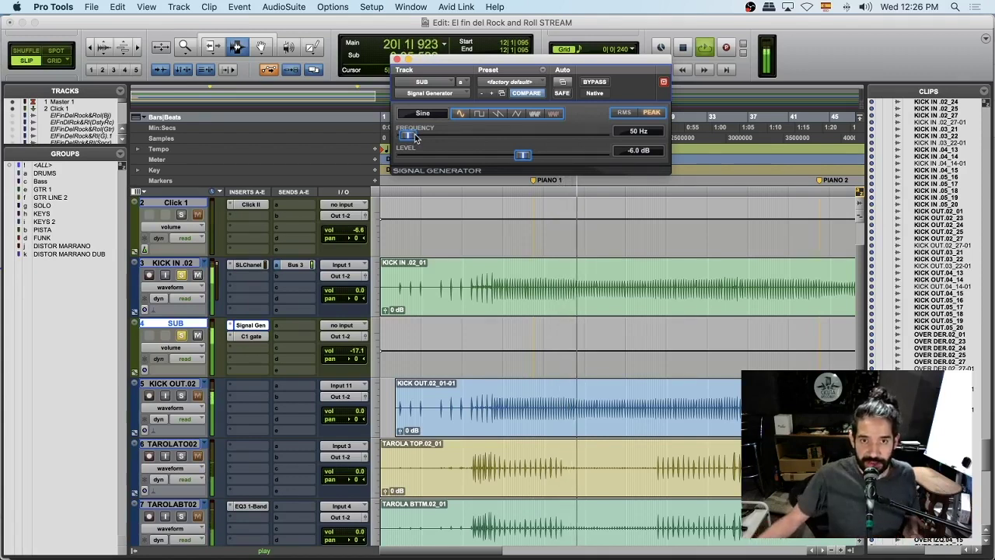
{"action": "left_click_drag", "start_coordinate": [411, 136], "coordinate": [413, 135]}
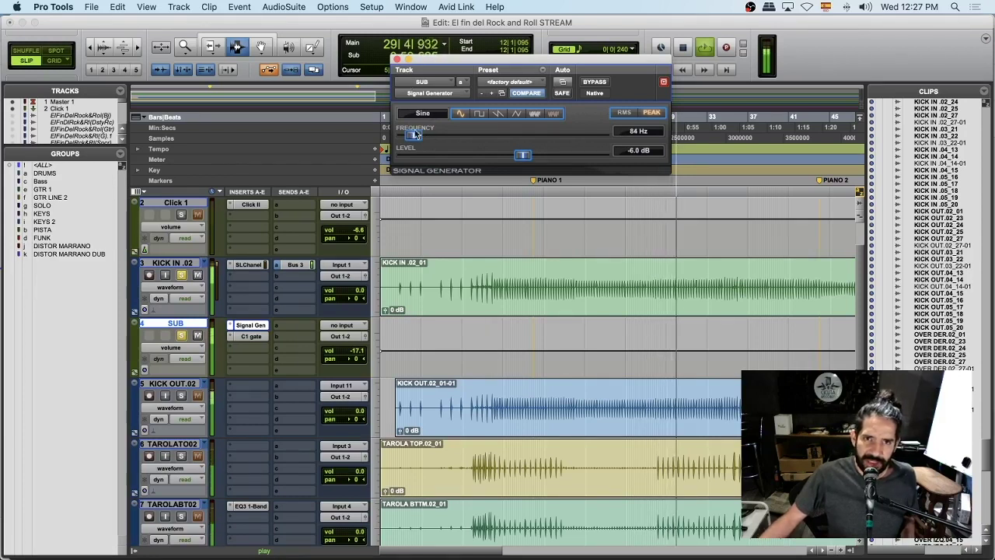
{"action": "left_click_drag", "start_coordinate": [415, 137], "coordinate": [413, 137]}
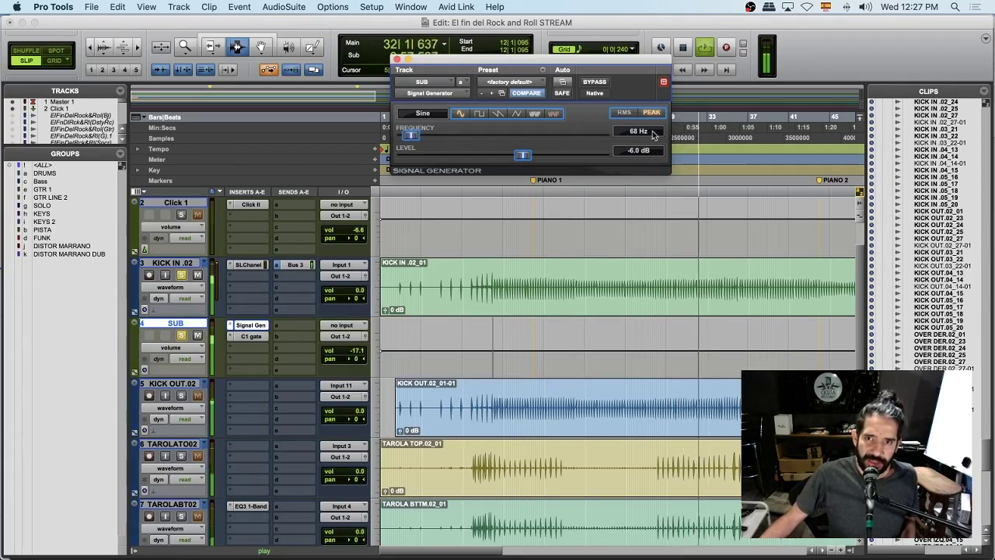
{"action": "left_click", "coordinate": [634, 131]}
{"action": "type", "text": "66"}
{"action": "key", "text": "Return"}
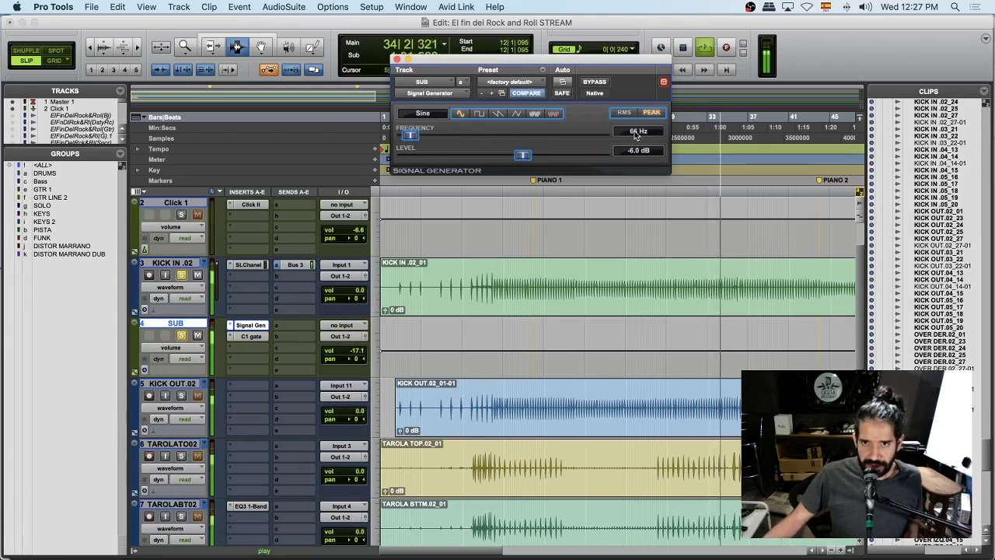
{"action": "left_click_drag", "start_coordinate": [411, 136], "coordinate": [408, 137]}
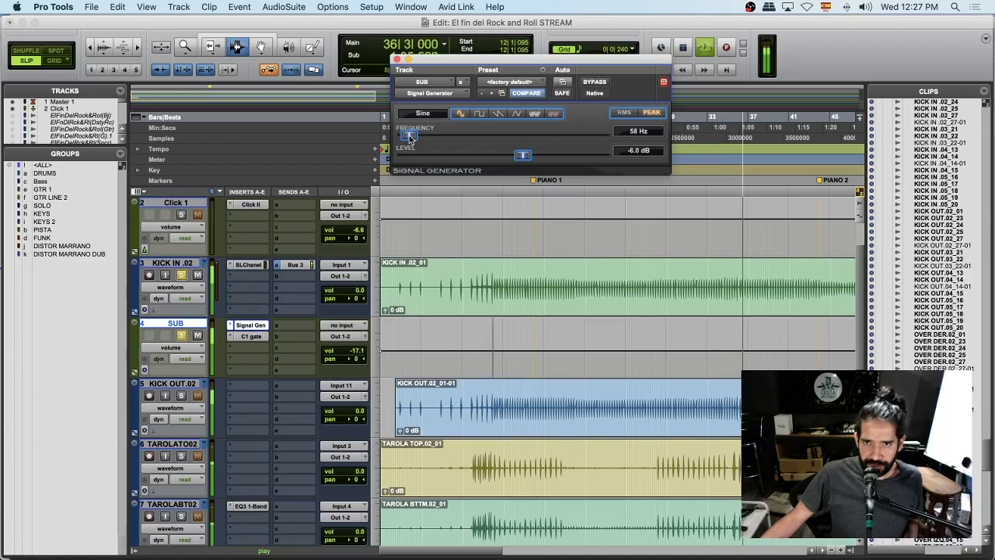
{"action": "left_click", "coordinate": [397, 59]}
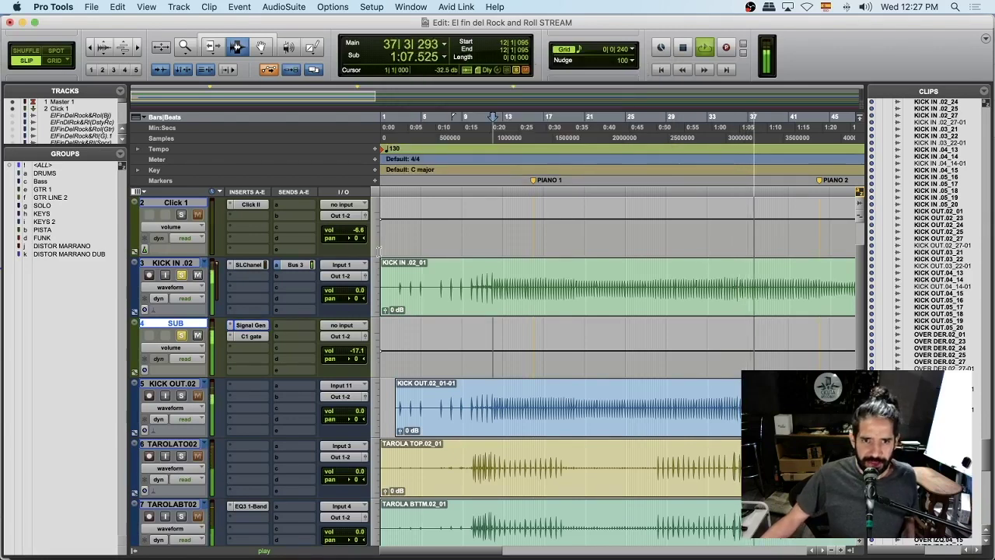
Restart playback and raise the SUB track's volume to -7.2 dB.
{"action": "key", "text": "space"}
{"action": "key", "text": "space"}
{"action": "left_click_drag", "start_coordinate": [359, 353], "coordinate": [359, 343]}
Shorten the hold time of the SUB track's C1 gate during playback and close the plug-in window.
{"action": "left_click", "coordinate": [249, 337]}
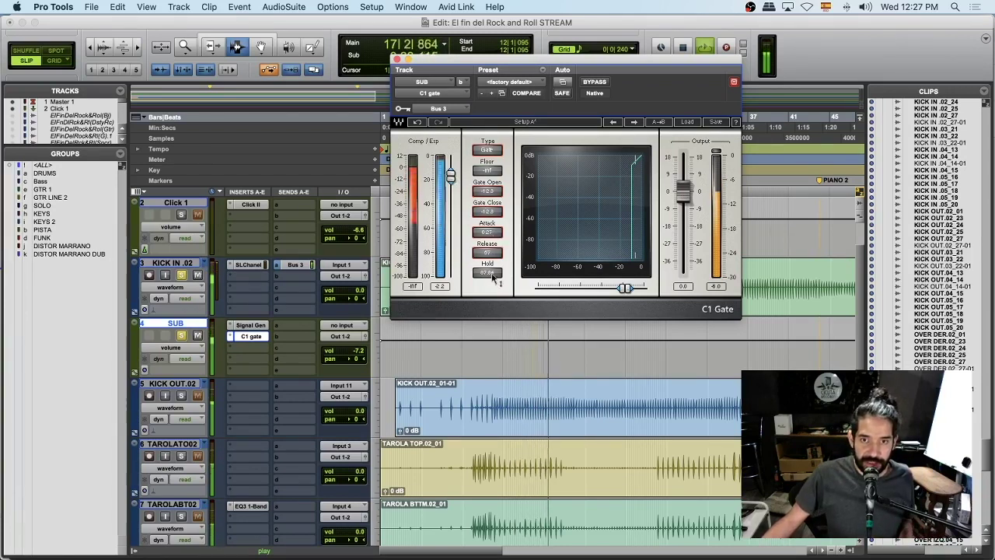
{"action": "mouse_move", "coordinate": [491, 272]}
{"action": "left_mouse_down"}
{"action": "mouse_move", "coordinate": [488, 281]}
{"action": "mouse_move", "coordinate": [487, 263]}
{"action": "left_mouse_up"}
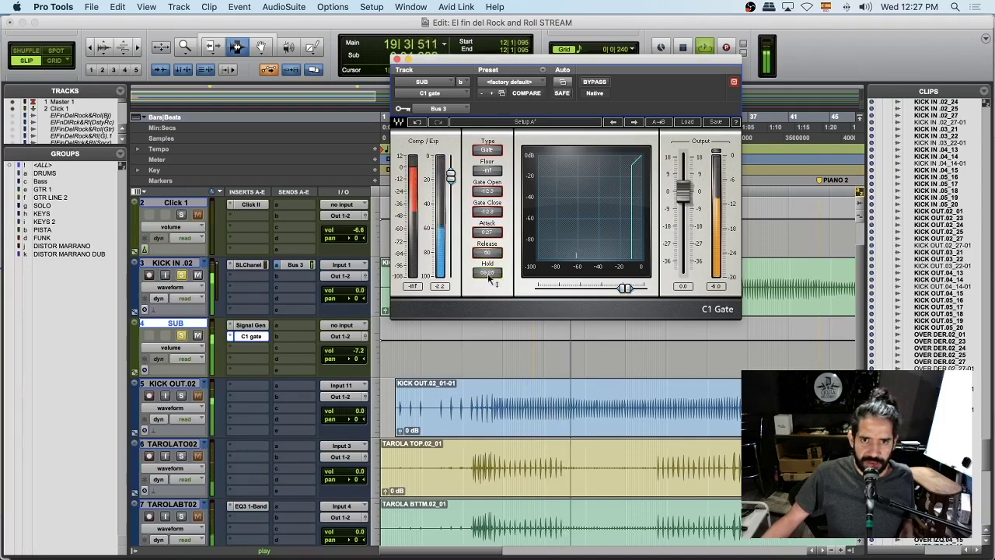
{"action": "scroll", "coordinate": [395, 78], "scroll_direction": "down", "scroll_amount": 1}
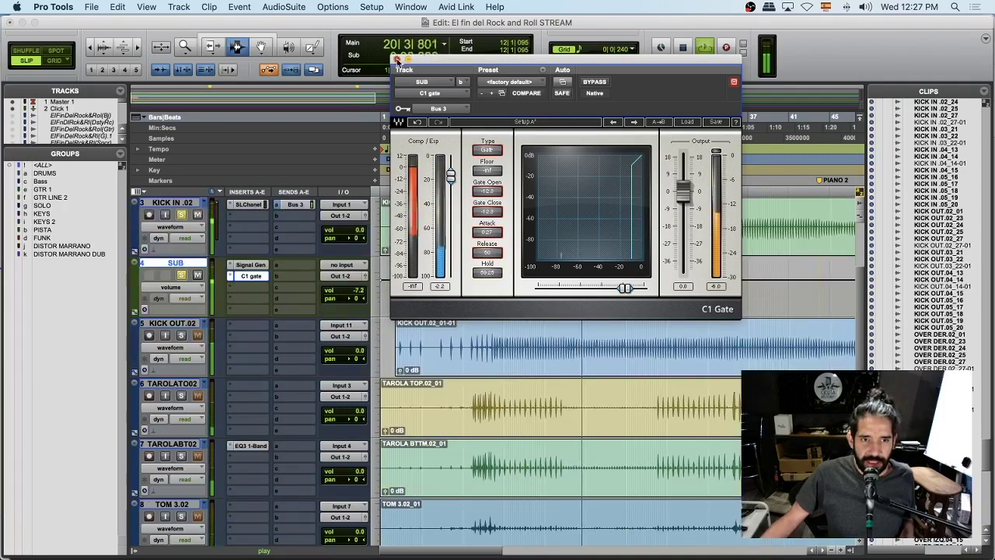
{"action": "left_click", "coordinate": [398, 59]}
{"action": "key", "text": "space"}
Balance SUB against KICK IN during playback by toggling its solo, set its volume to -11.9 dB, and clear both solos.
{"action": "scroll", "coordinate": [203, 253], "scroll_direction": "up", "scroll_amount": 4}
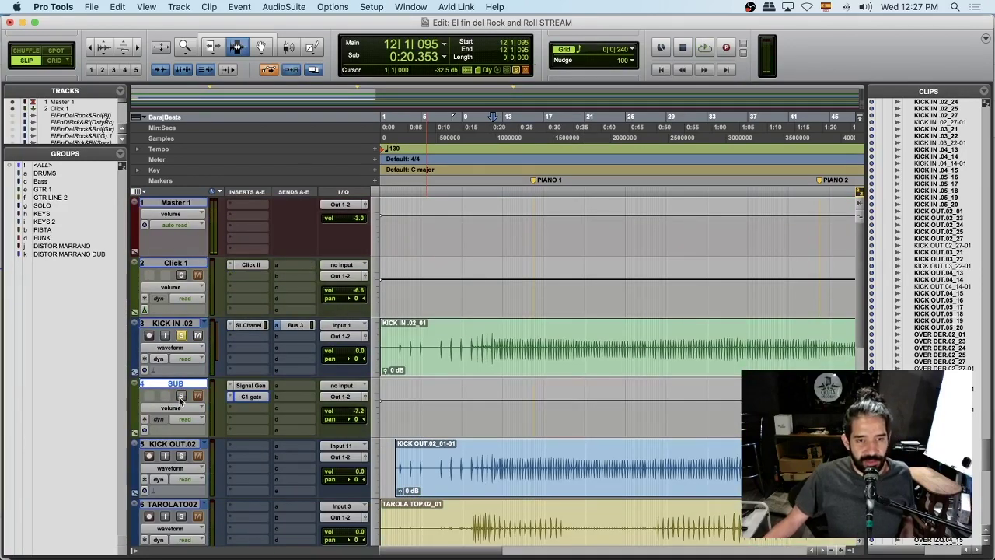
{"action": "key", "text": "space"}
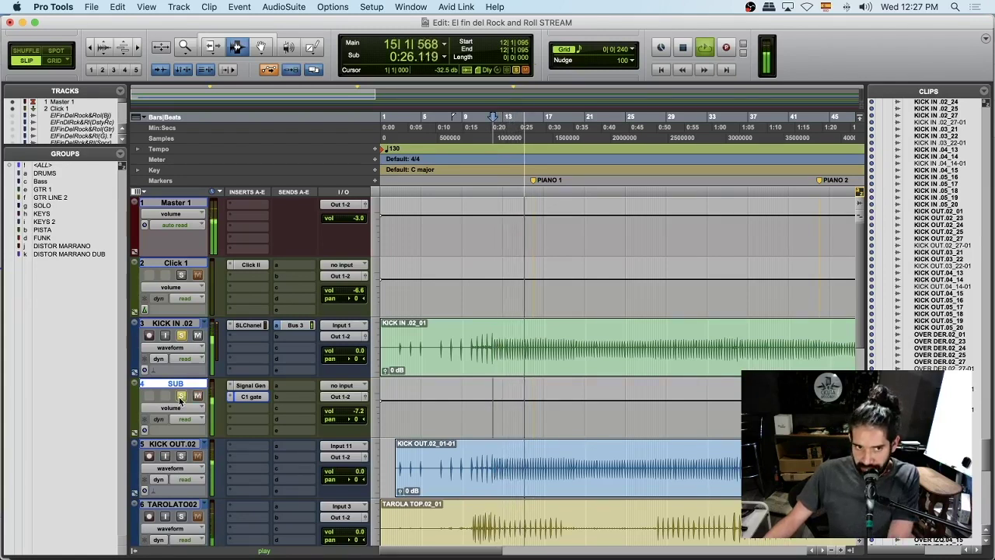
{"action": "left_click_drag", "start_coordinate": [358, 412], "coordinate": [360, 416]}
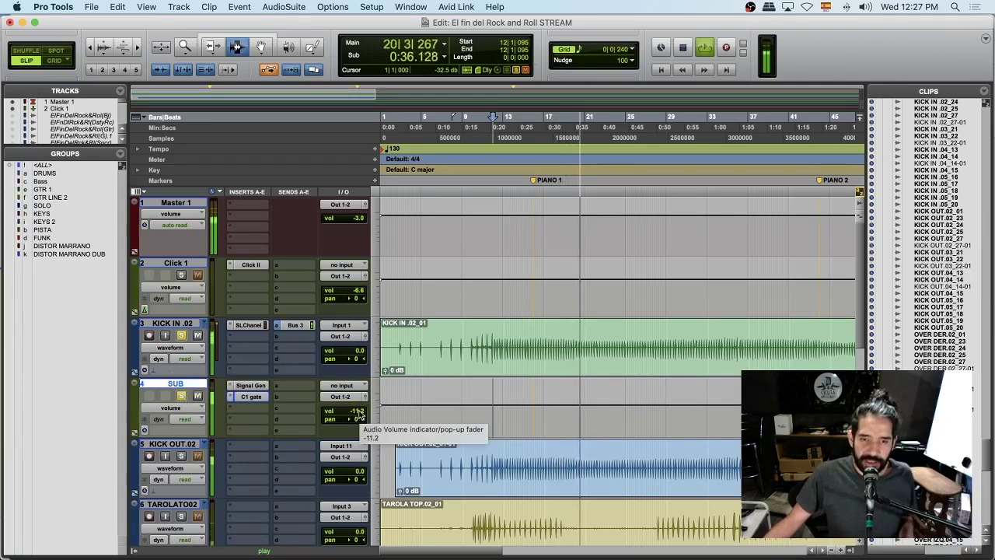
{"action": "left_click_drag", "start_coordinate": [360, 416], "coordinate": [360, 419]}
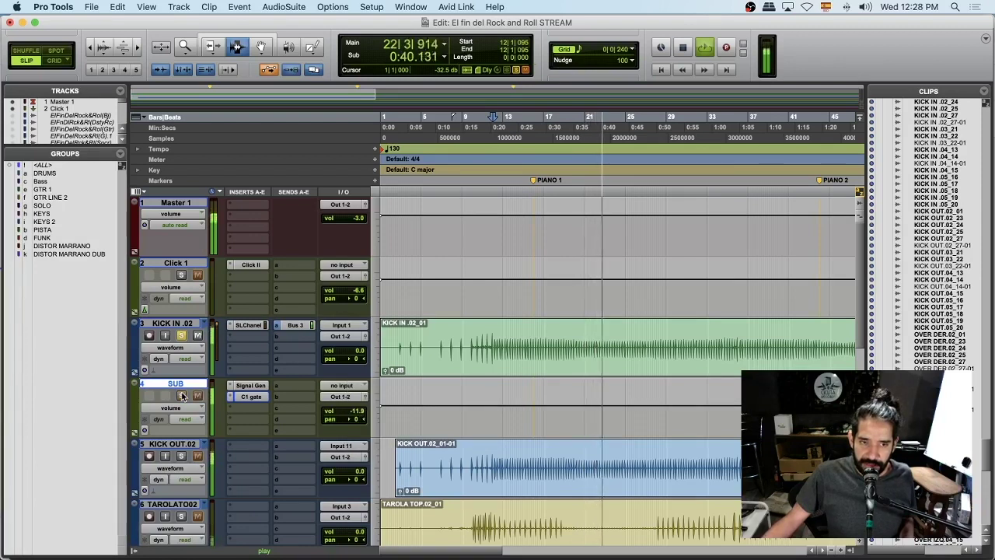
{"action": "key", "text": "space"}
{"action": "key", "text": "space"}
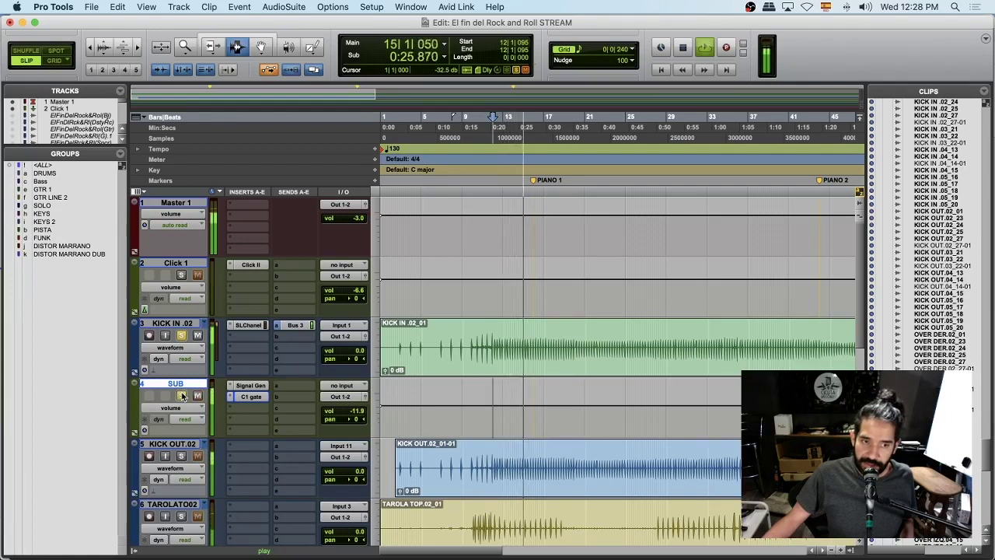
{"action": "key", "text": "space"}
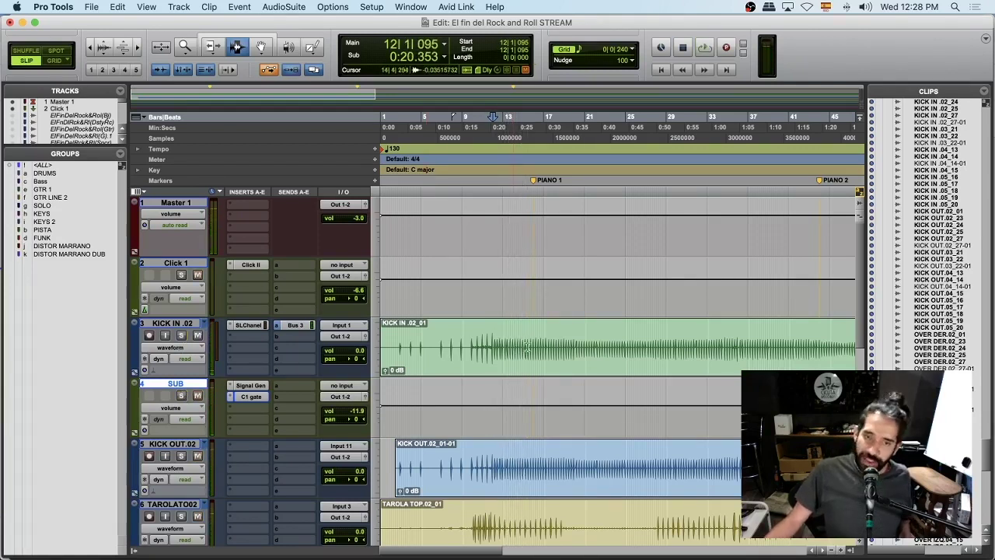
{"action": "left_click", "coordinate": [496, 337]}
{"action": "scroll", "coordinate": [505, 346], "scroll_direction": "down", "scroll_amount": 10}
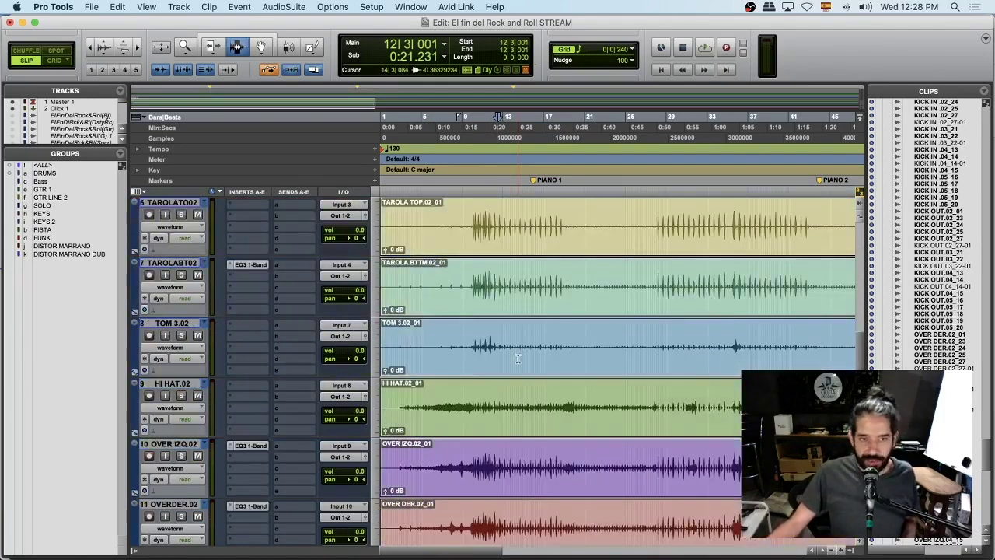
{"action": "scroll", "coordinate": [517, 357], "scroll_direction": "up", "scroll_amount": 6}
{"action": "scroll", "coordinate": [518, 358], "scroll_direction": "down", "scroll_amount": 2}
{"action": "scroll", "coordinate": [517, 359], "scroll_direction": "up", "scroll_amount": 3}
{"action": "key", "text": "r"}
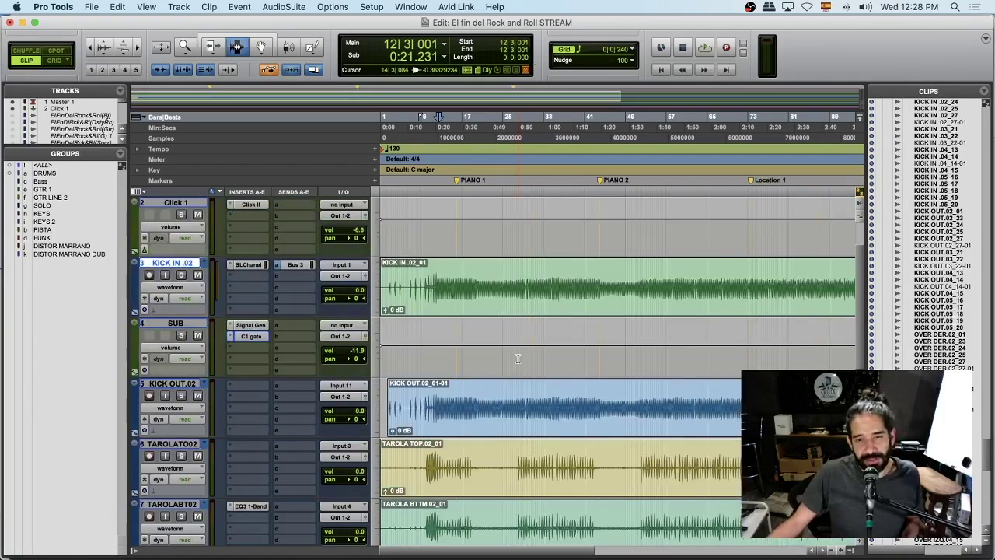
{"action": "left_click", "coordinate": [442, 276]}
{"action": "key", "text": "t"}
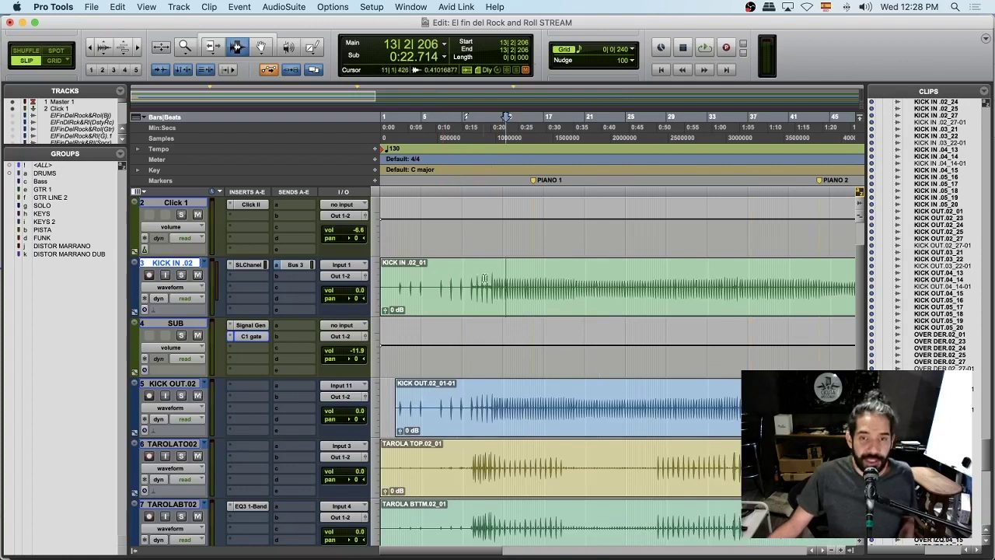
{"action": "left_click", "coordinate": [496, 273]}
{"action": "left_click", "coordinate": [494, 271]}
{"action": "left_click", "coordinate": [167, 324]}
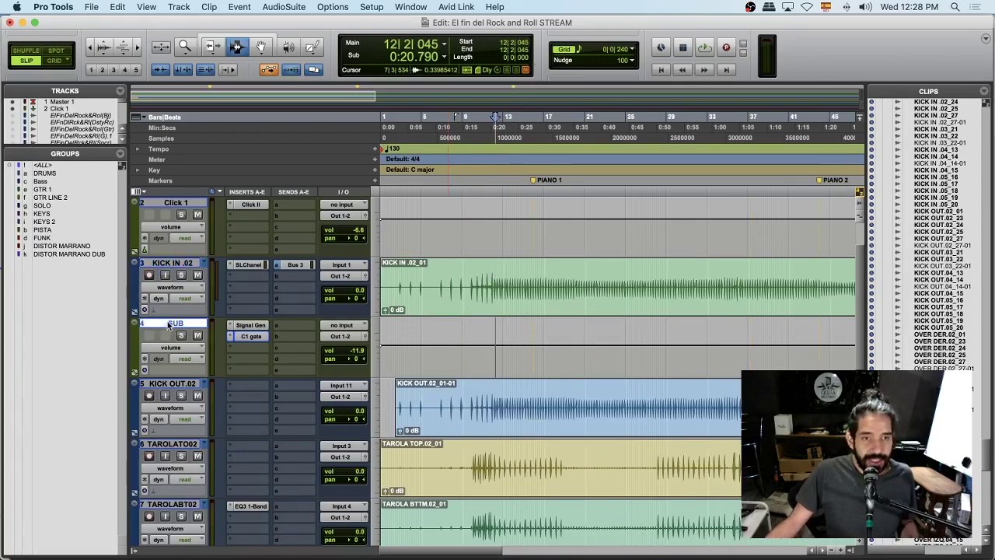
{"action": "left_click", "coordinate": [178, 264]}
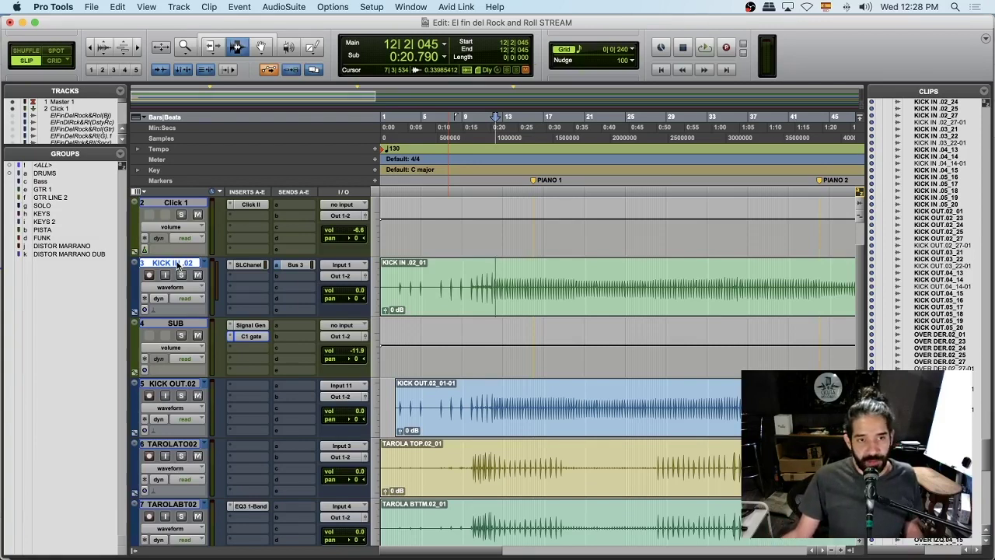
{"action": "key", "text": "super+Tab"}
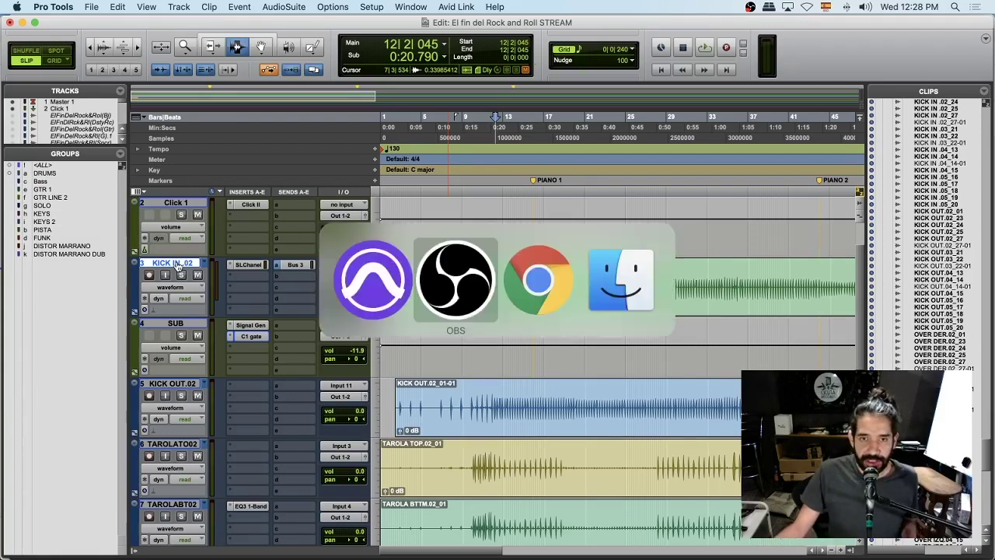
{"action": "key", "text": "super+Tab"}
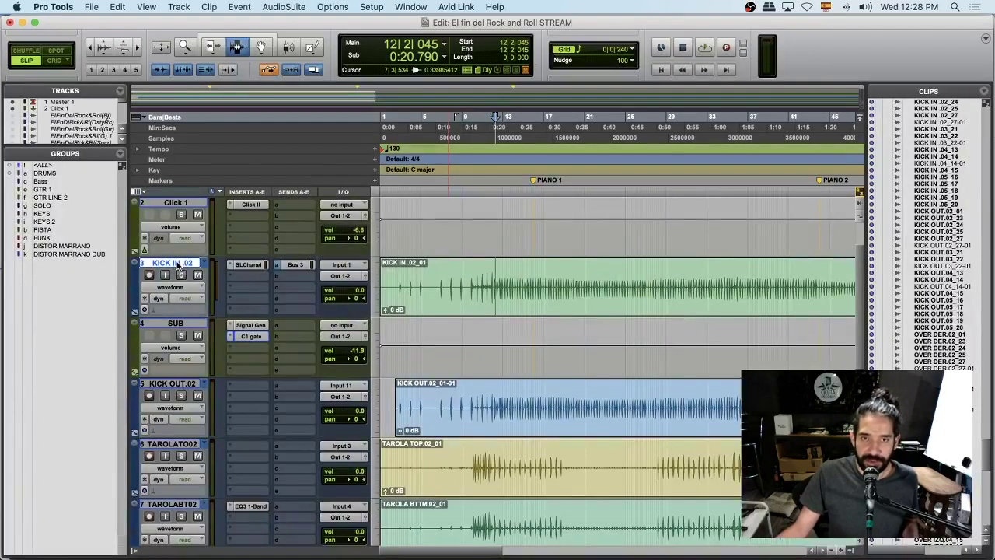
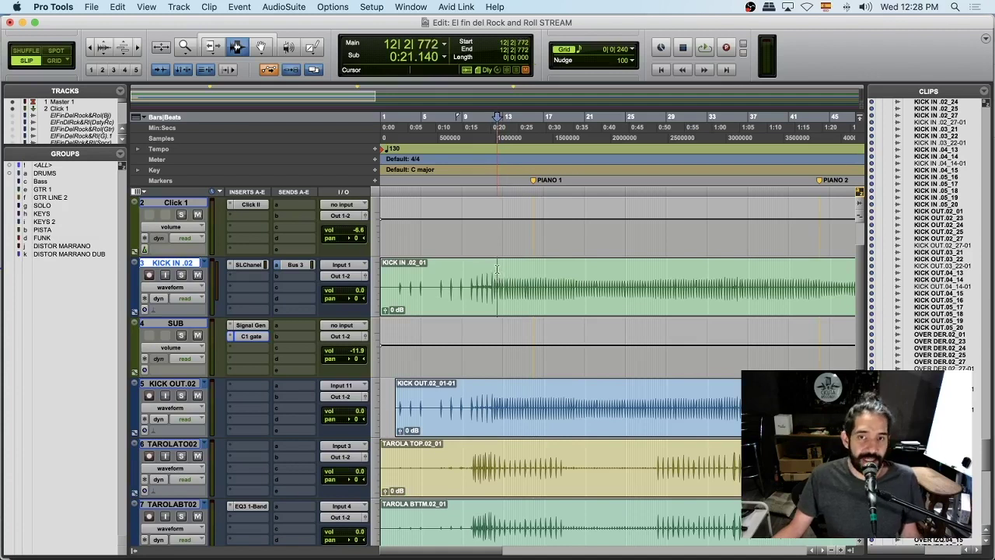
Duplicate the KICK IN .02 track once with playlists, automation and group assignments but without inserts or sends, placed after the selected track.
{"action": "left_click", "coordinate": [494, 268]}
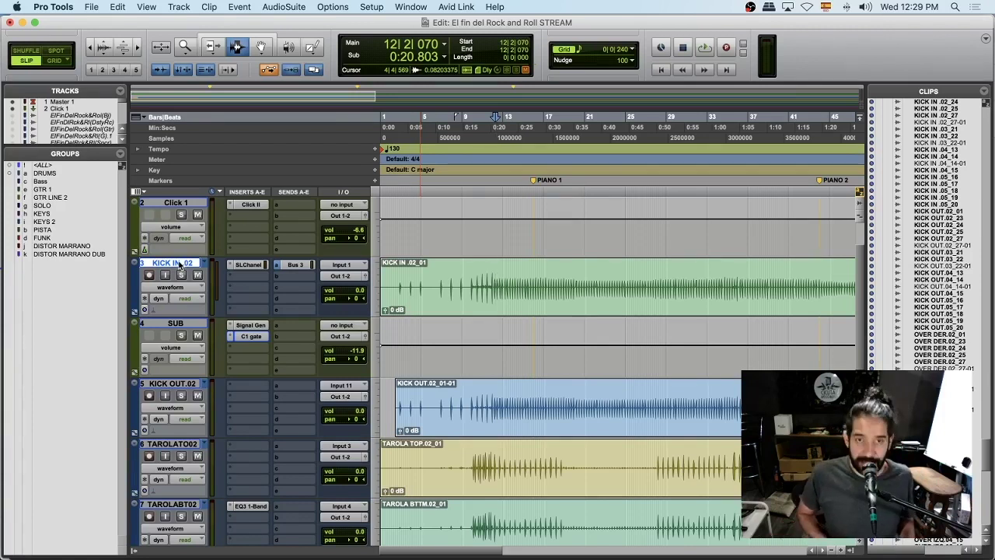
{"action": "key", "text": "alt+shift+d"}
{"action": "key", "text": "Return"}
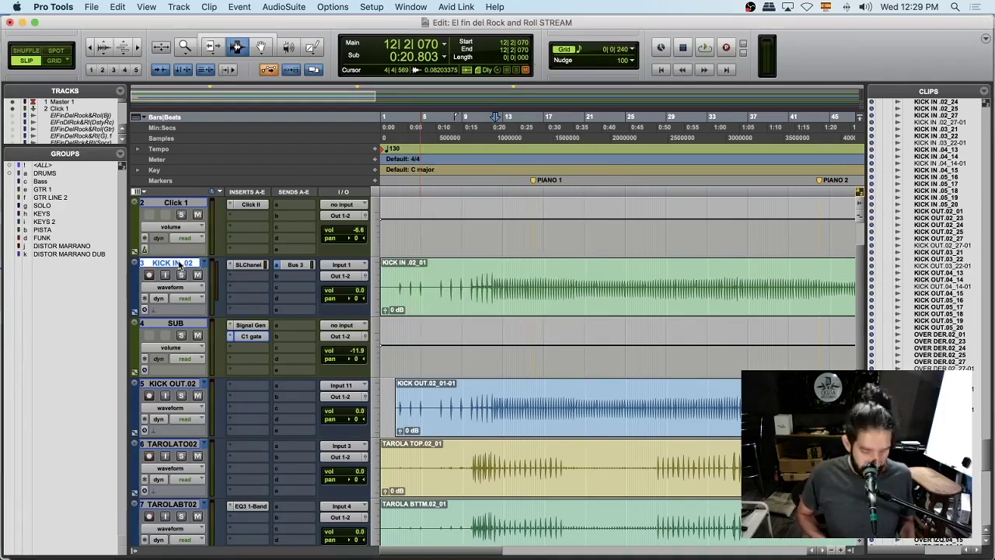
{"action": "key", "text": "alt+shift+d"}
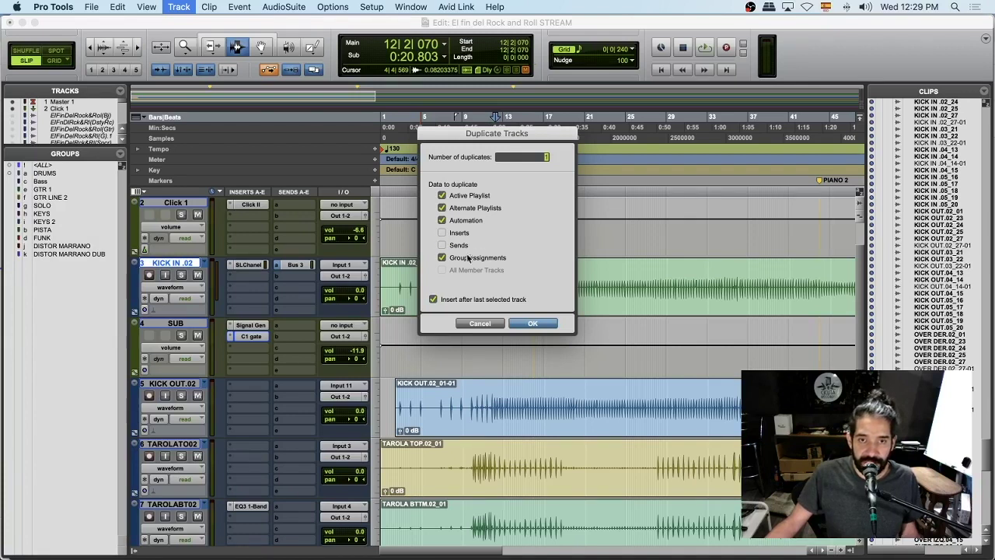
{"action": "left_click", "coordinate": [533, 323]}
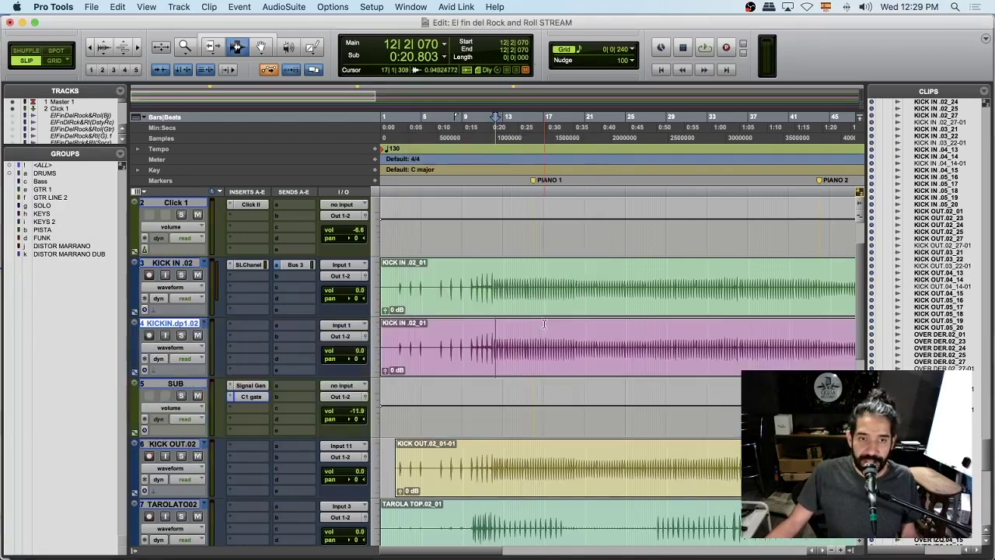
{"action": "key", "text": "super+bracketleft"}
{"action": "key", "text": "super+bracketleft"}
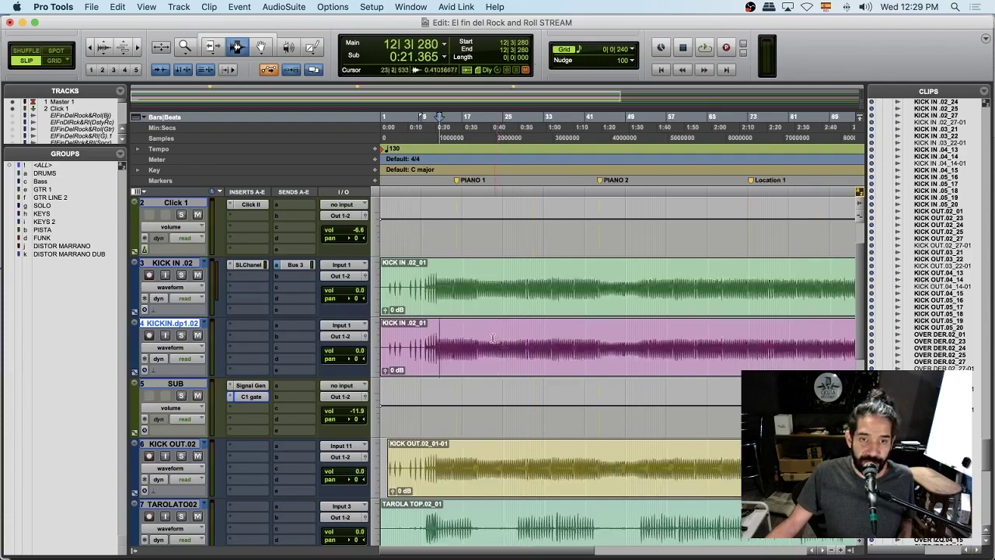
Add the mono/stereo Drumagog 5 plug-in as the first insert on the duplicate kick track and move its window clear.
{"action": "left_click", "coordinate": [405, 116]}
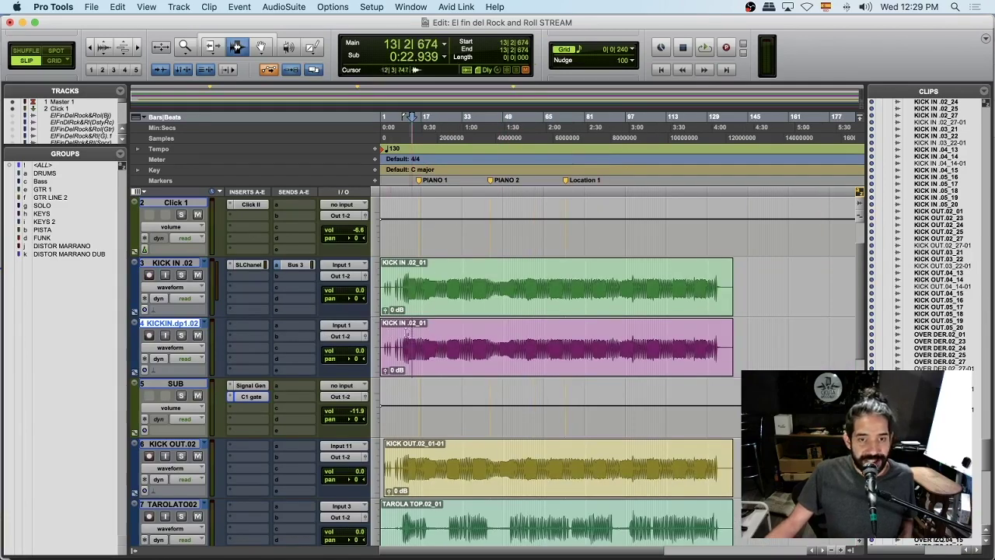
{"action": "key", "text": "super+bracketright"}
{"action": "left_click", "coordinate": [249, 325]}
{"action": "mouse_move", "coordinate": [398, 325]}
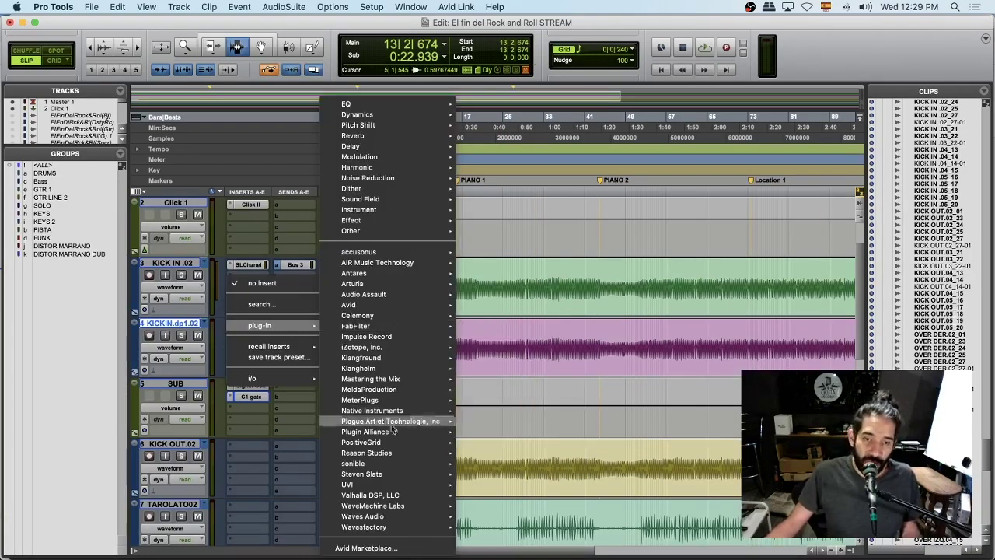
{"action": "mouse_move", "coordinate": [389, 473]}
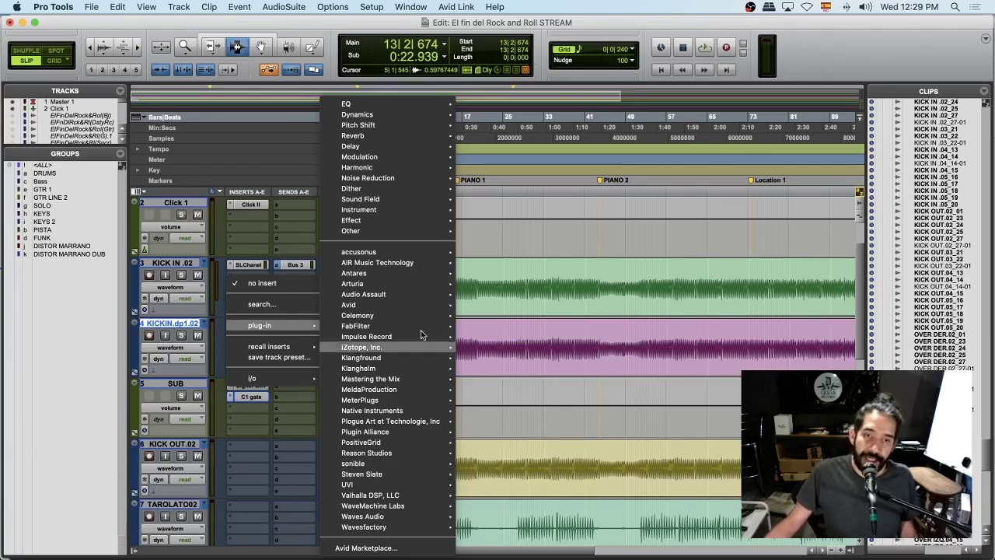
{"action": "mouse_move", "coordinate": [386, 230]}
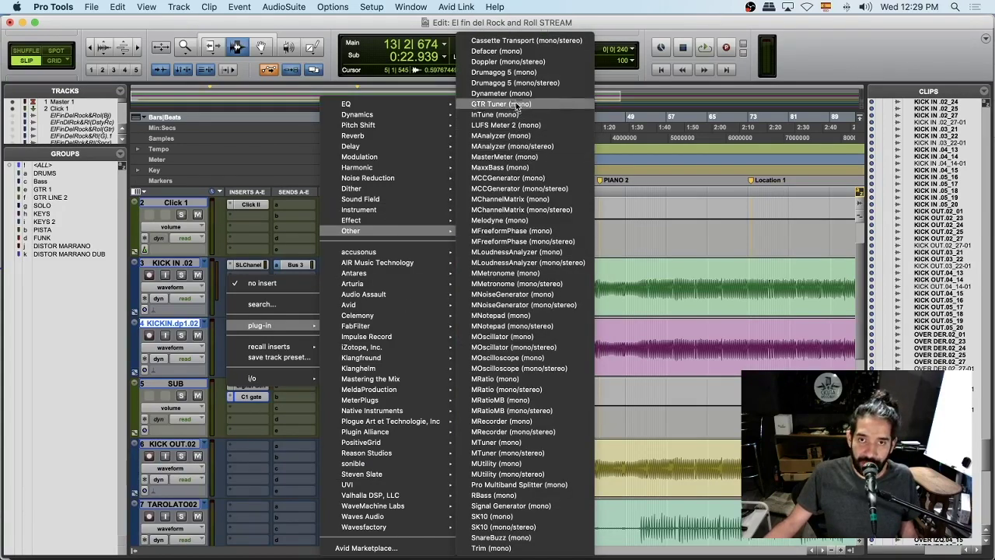
{"action": "key", "text": "Escape"}
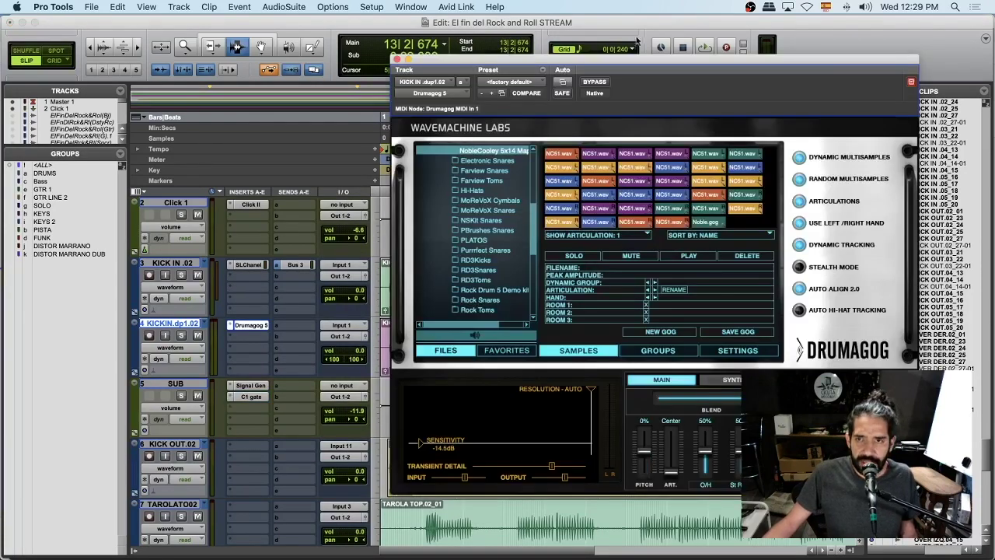
{"action": "left_click_drag", "start_coordinate": [632, 60], "coordinate": [406, 23]}
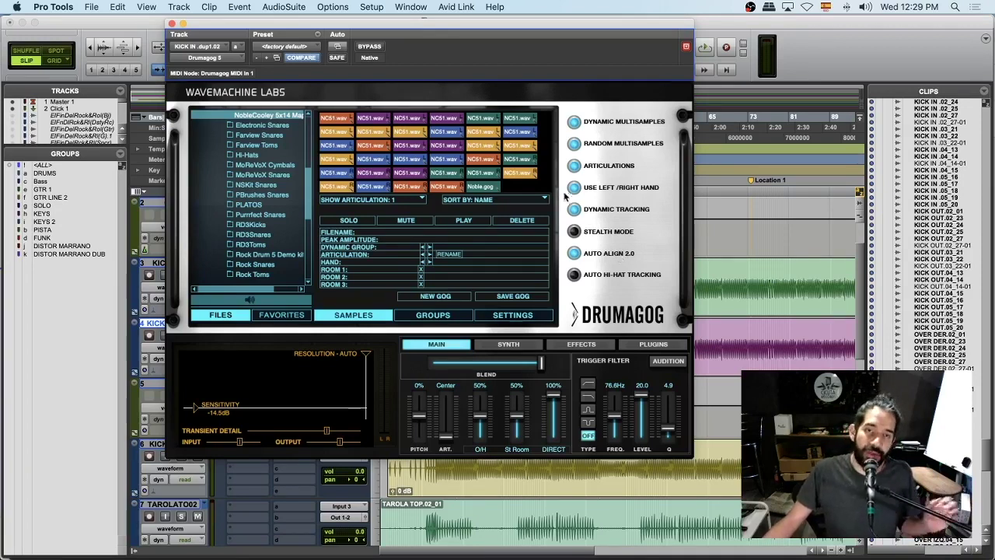
Browse Drumagog's Gog Files sample folders and close the plug-in window.
{"action": "scroll", "coordinate": [249, 137], "scroll_direction": "up", "scroll_amount": 5}
{"action": "scroll", "coordinate": [275, 234], "scroll_direction": "down", "scroll_amount": 2}
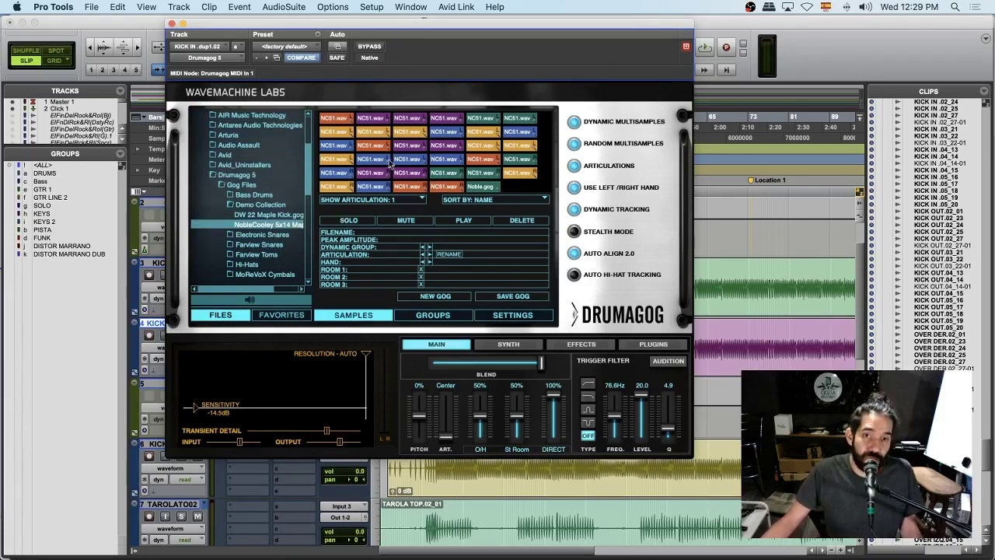
{"action": "left_click", "coordinate": [173, 24]}
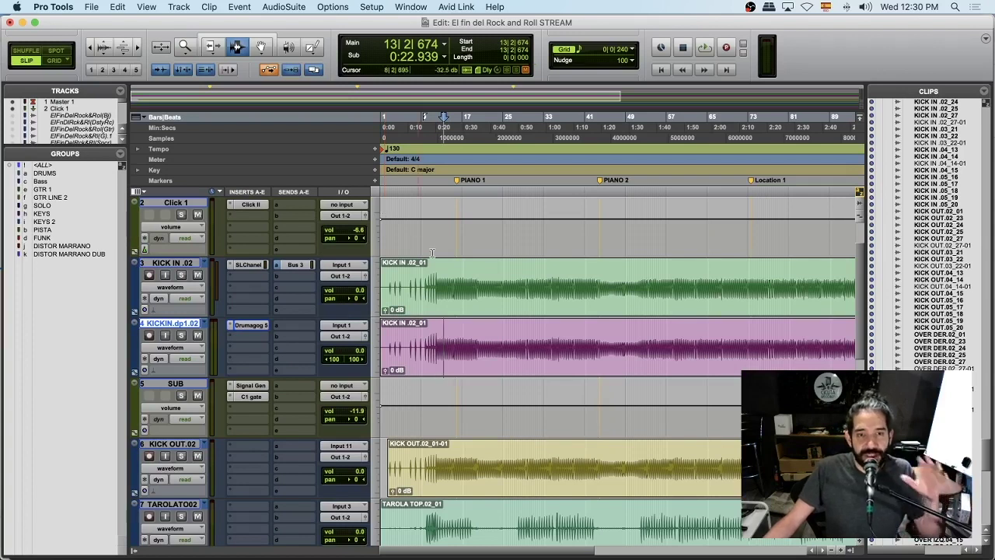
Solo the duplicate kick track and start playback from around bar 12.
{"action": "left_click", "coordinate": [439, 342]}
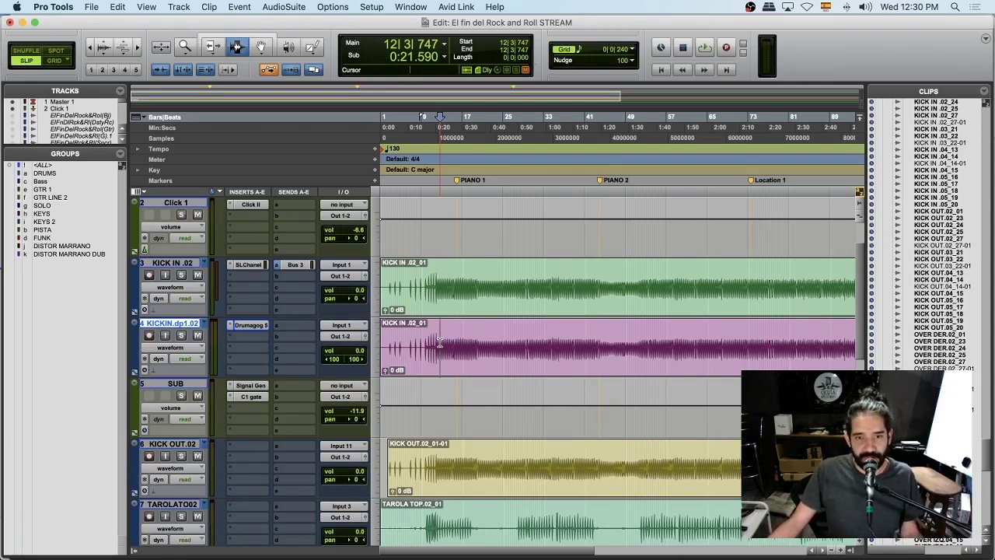
{"action": "left_click", "coordinate": [436, 287]}
{"action": "left_click", "coordinate": [437, 287]}
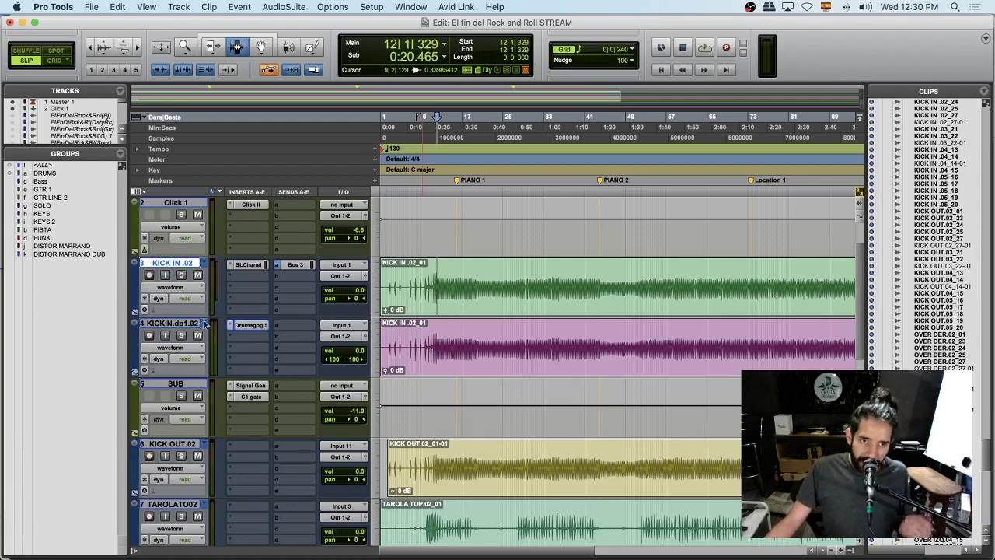
{"action": "left_click", "coordinate": [181, 335]}
{"action": "key", "text": "space"}
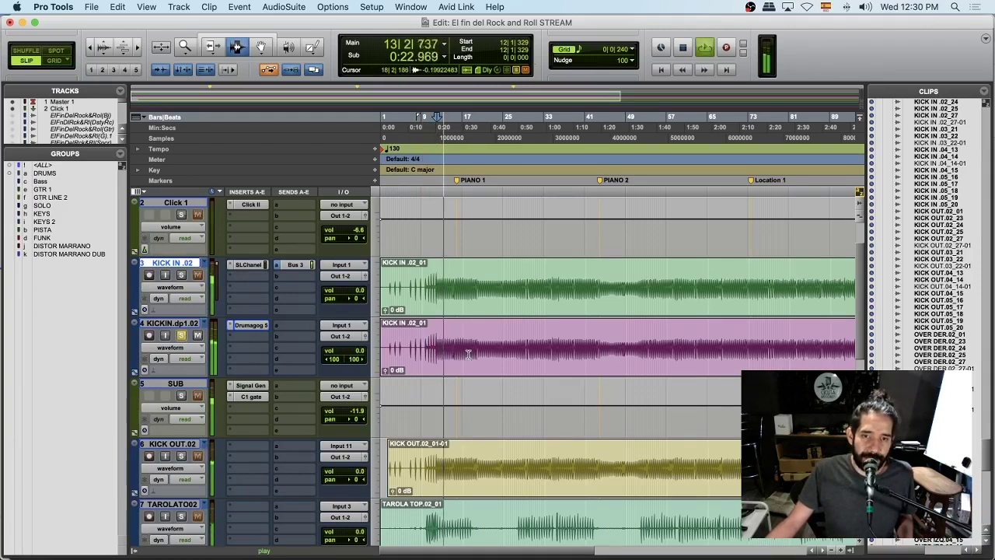
Restart the soloed duplicate kick from just before bar 12, listen closely to the triggered sound, and stop playback.
{"action": "key", "text": "t"}
{"action": "key", "text": "t"}
{"action": "key", "text": "t"}
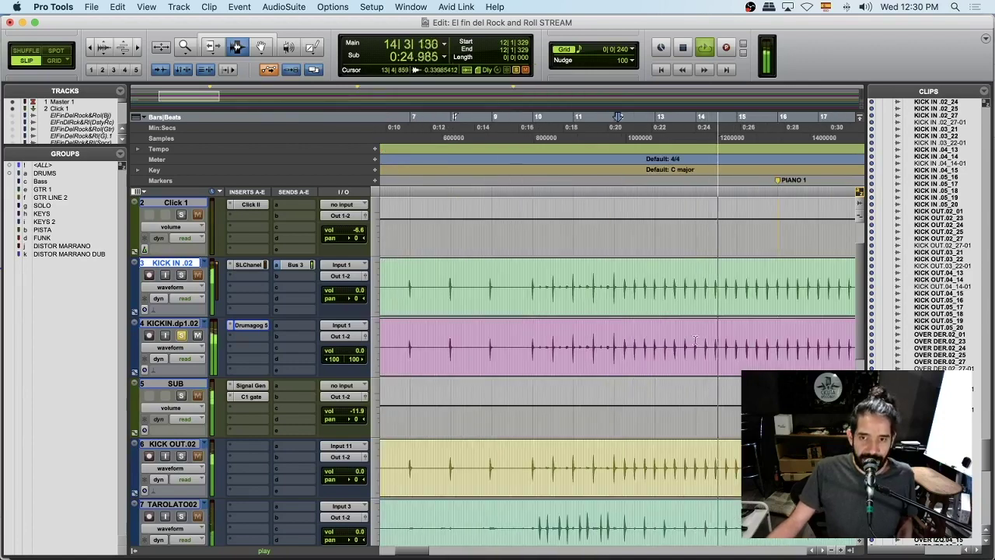
{"action": "key", "text": "space"}
{"action": "left_click", "coordinate": [614, 339]}
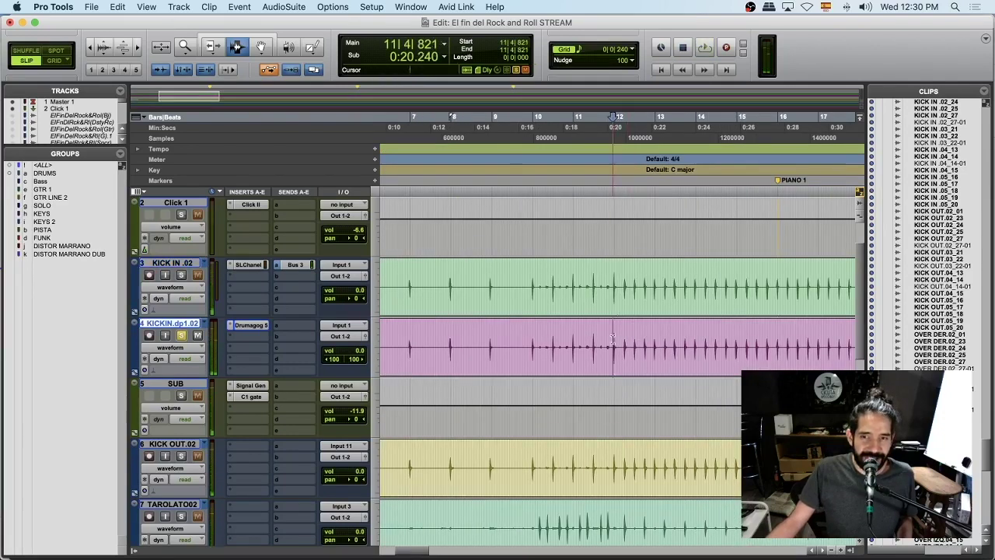
{"action": "key", "text": "space"}
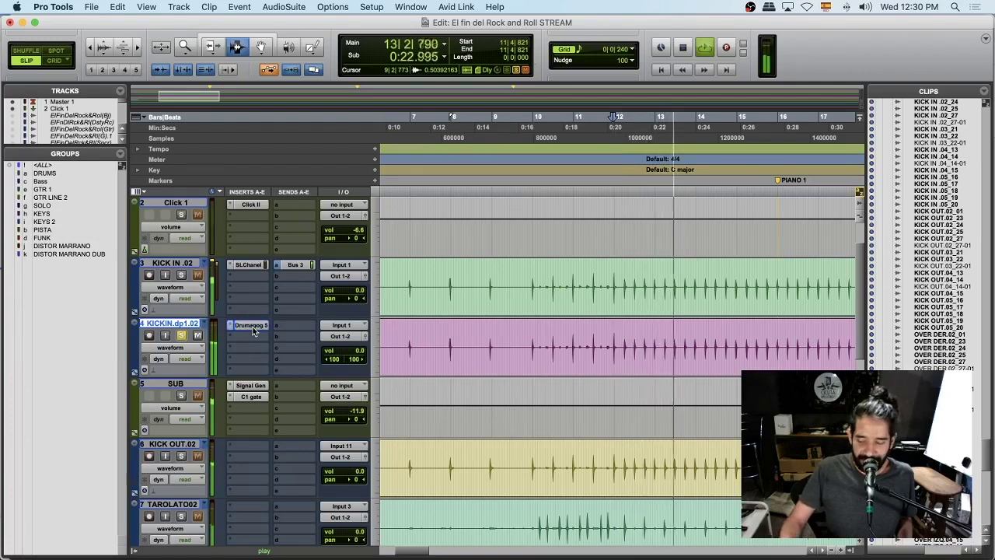
{"action": "key", "text": "space"}
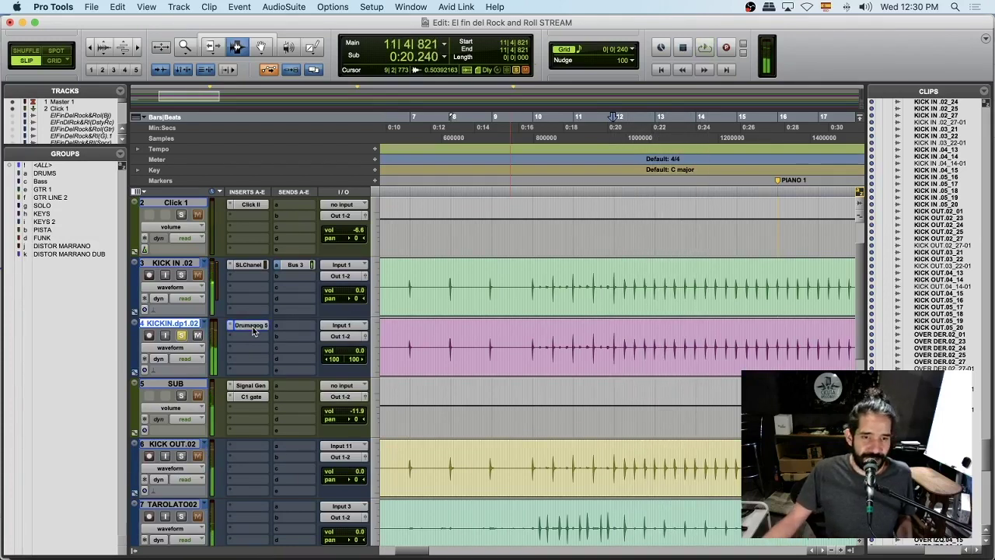
Audition DW 22 Maple Kick.gog in Drumagog during playback and switch back to the NobleCooley 5x14 sample set.
{"action": "left_click", "coordinate": [250, 326]}
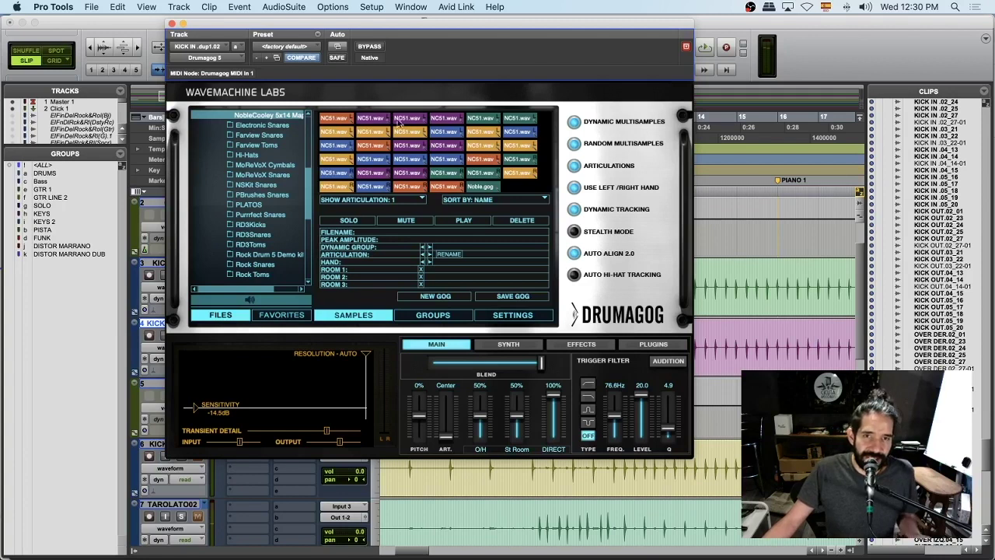
{"action": "scroll", "coordinate": [248, 140], "scroll_direction": "up", "scroll_amount": 2}
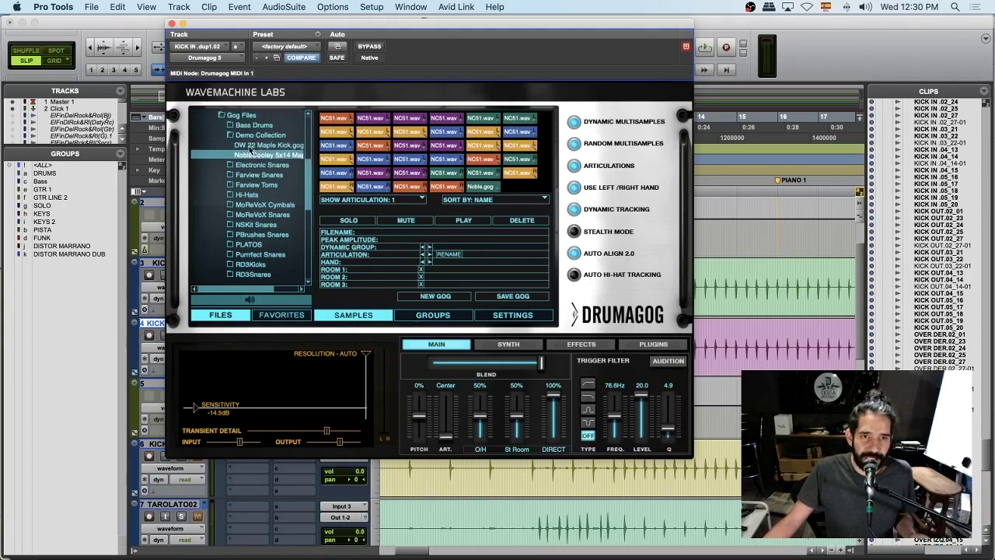
{"action": "left_click", "coordinate": [250, 146]}
{"action": "key", "text": "space"}
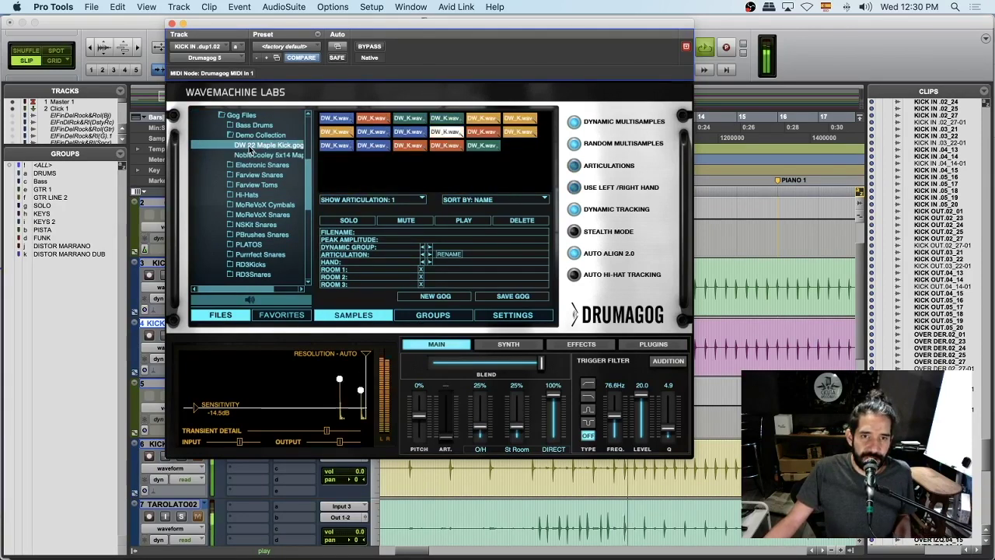
{"action": "left_click", "coordinate": [260, 156]}
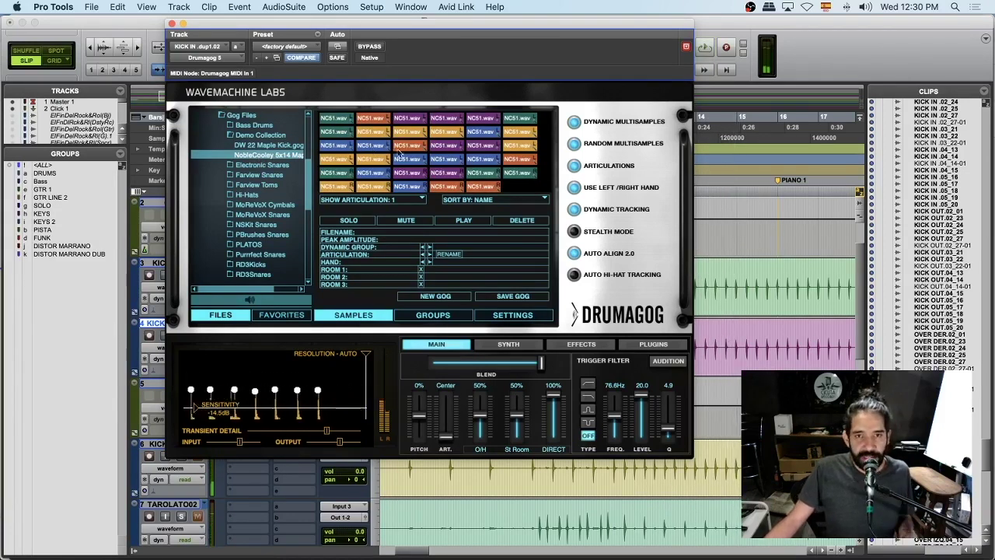
Load EZdrummer as the hosted instrument inside Drumagog with playback stopped.
{"action": "left_click", "coordinate": [659, 347]}
{"action": "left_click_drag", "start_coordinate": [370, 30], "coordinate": [265, 15]}
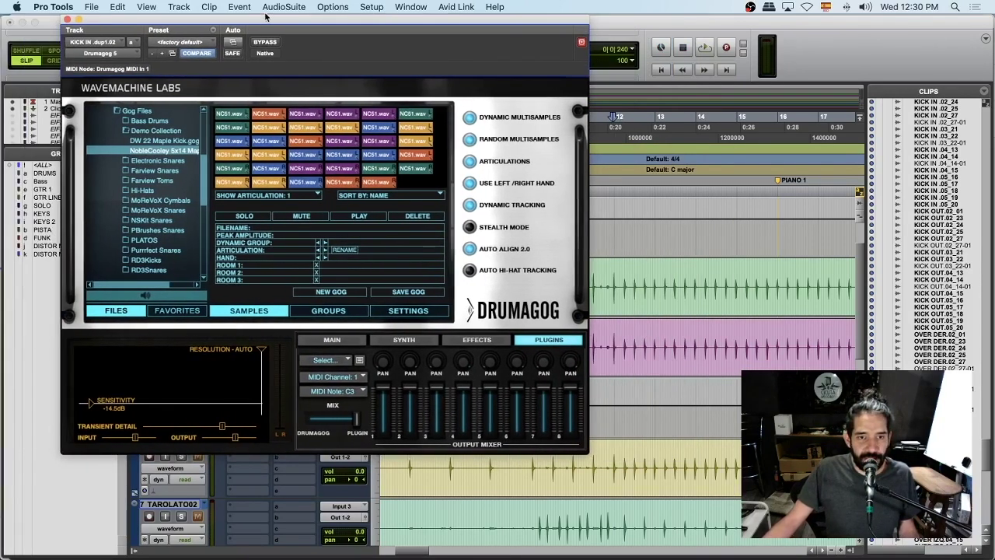
{"action": "left_click", "coordinate": [350, 361]}
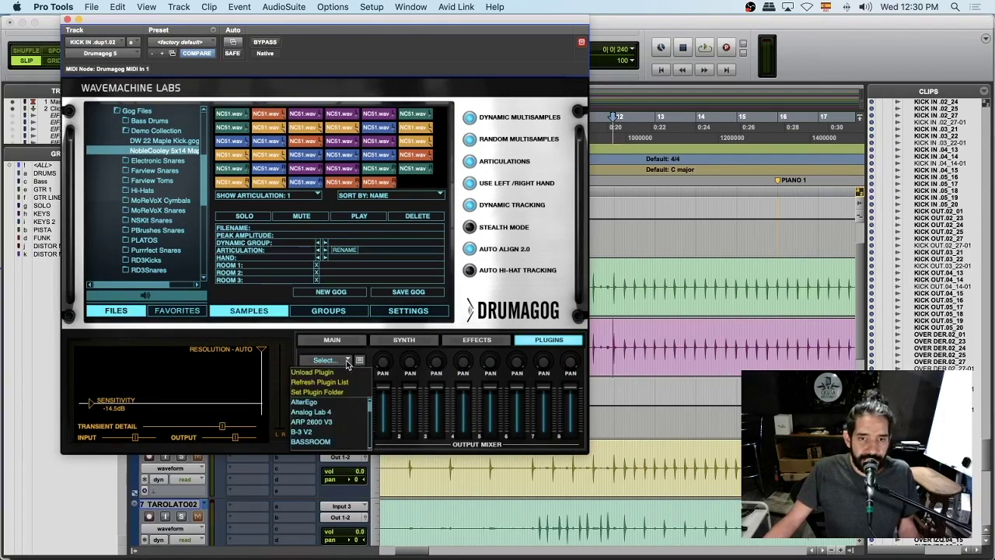
{"action": "scroll", "coordinate": [325, 439], "scroll_direction": "down", "scroll_amount": 5}
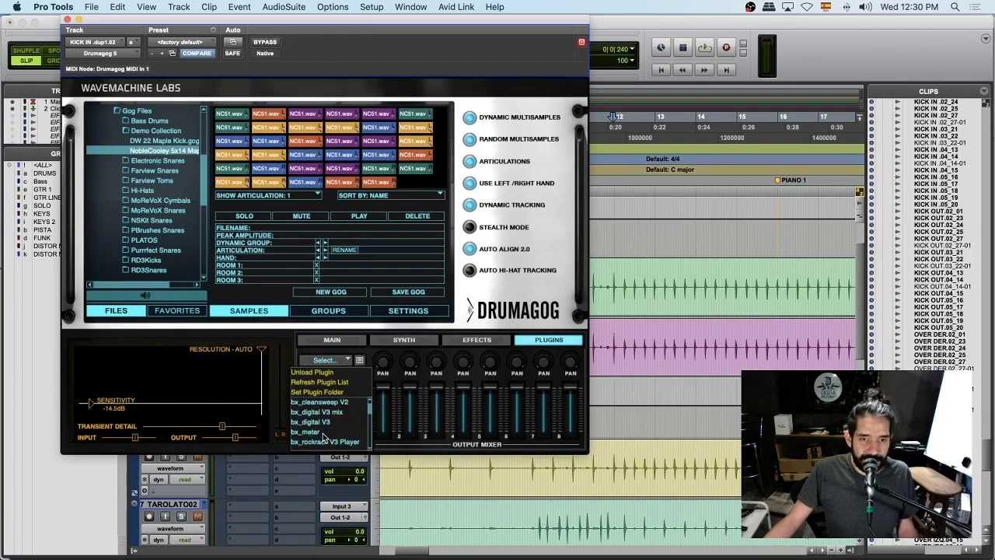
{"action": "scroll", "coordinate": [325, 438], "scroll_direction": "down", "scroll_amount": 6}
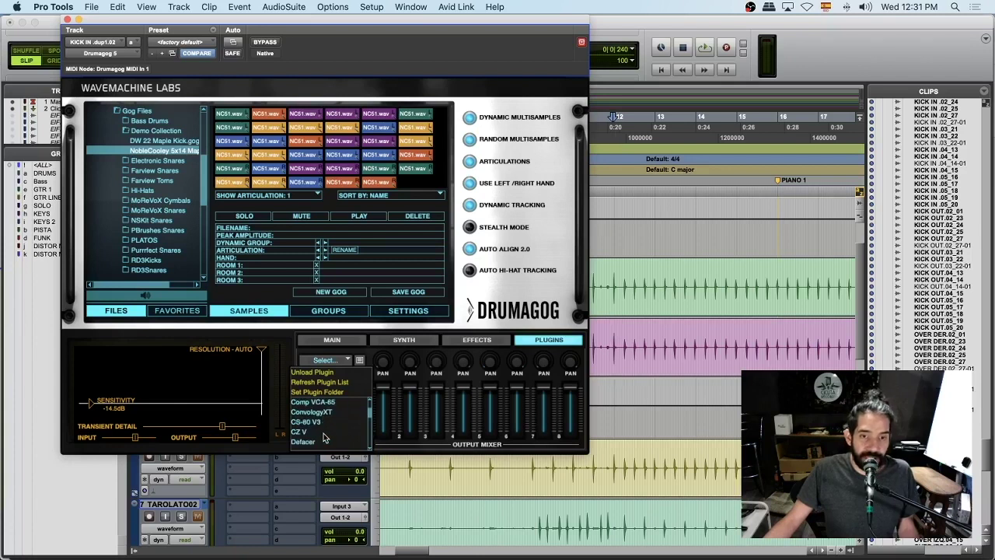
{"action": "scroll", "coordinate": [323, 437], "scroll_direction": "down", "scroll_amount": 4}
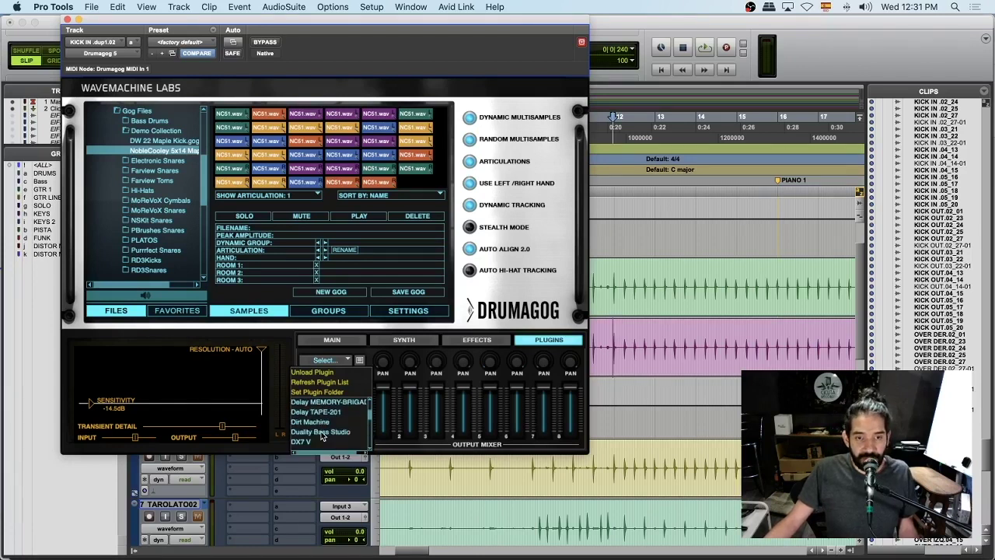
{"action": "scroll", "coordinate": [321, 438], "scroll_direction": "down", "scroll_amount": 1}
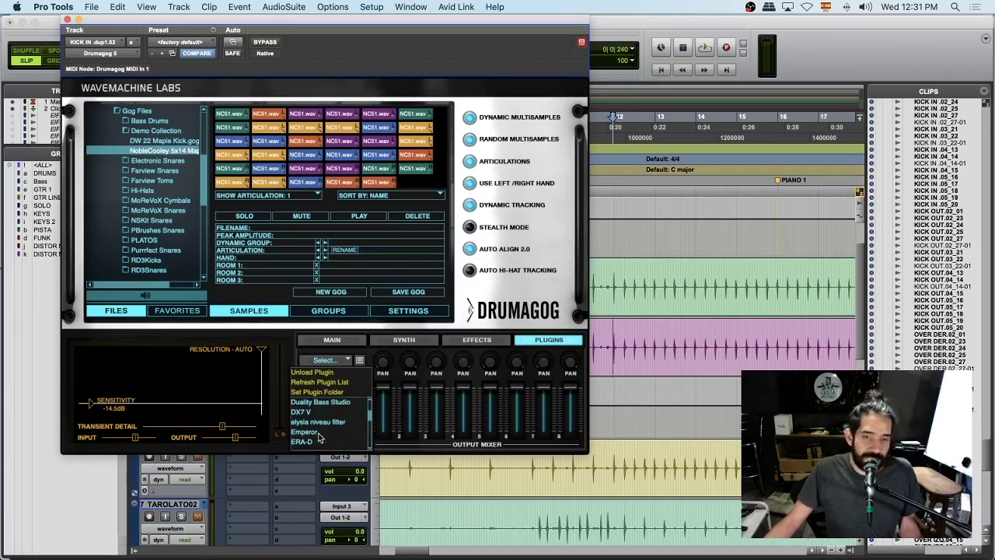
{"action": "scroll", "coordinate": [319, 437], "scroll_direction": "down", "scroll_amount": 10}
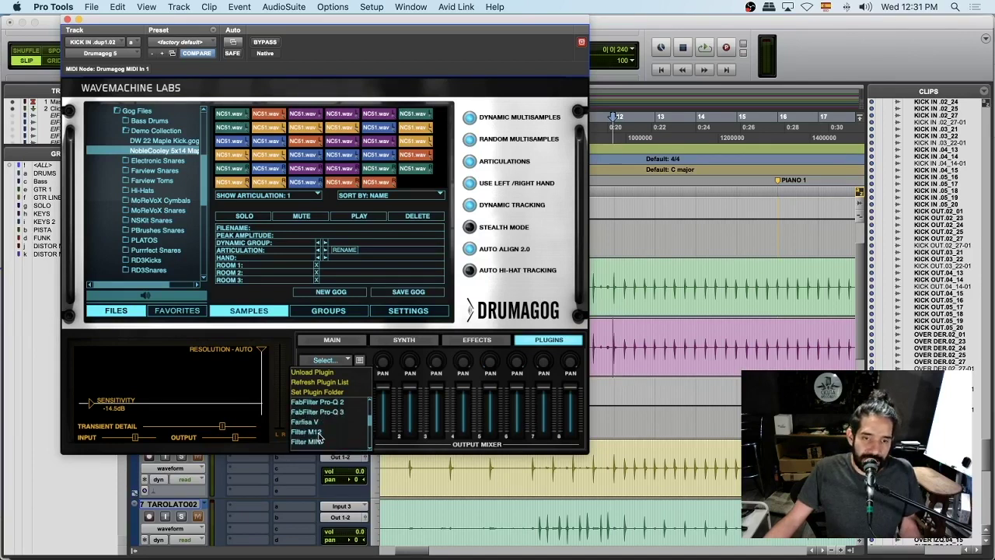
{"action": "scroll", "coordinate": [318, 437], "scroll_direction": "up", "scroll_amount": 15}
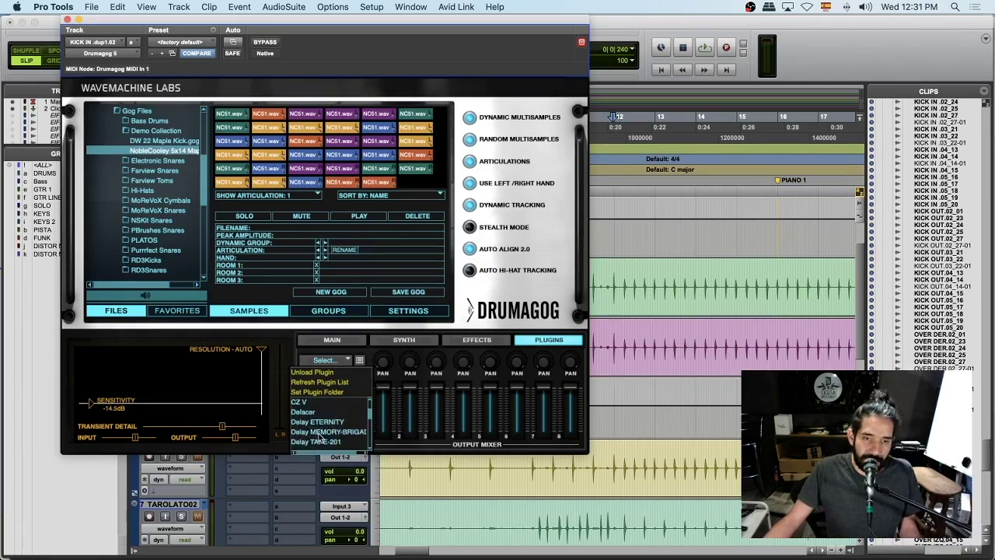
{"action": "scroll", "coordinate": [319, 437], "scroll_direction": "down", "scroll_amount": 5}
{"action": "scroll", "coordinate": [319, 437], "scroll_direction": "down", "scroll_amount": 5}
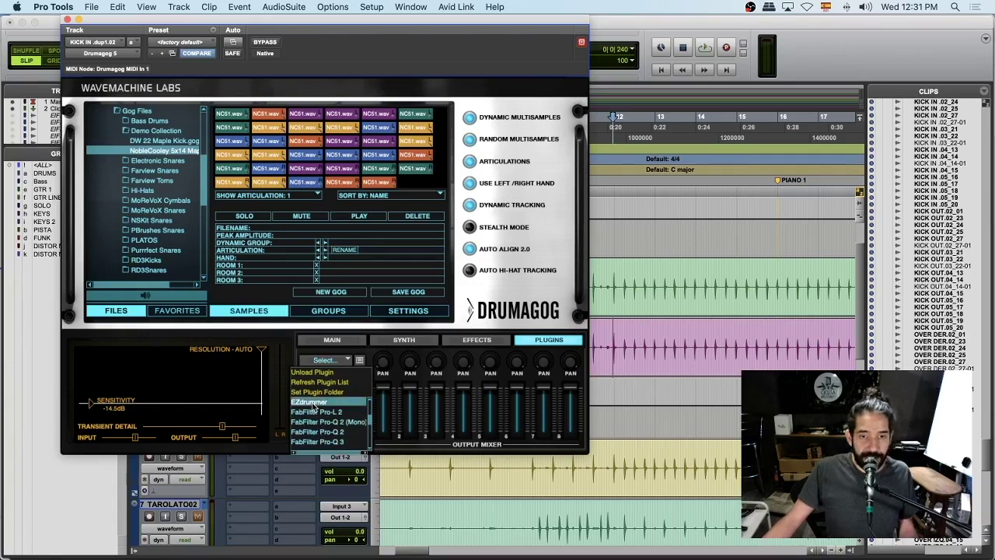
{"action": "left_click", "coordinate": [314, 403]}
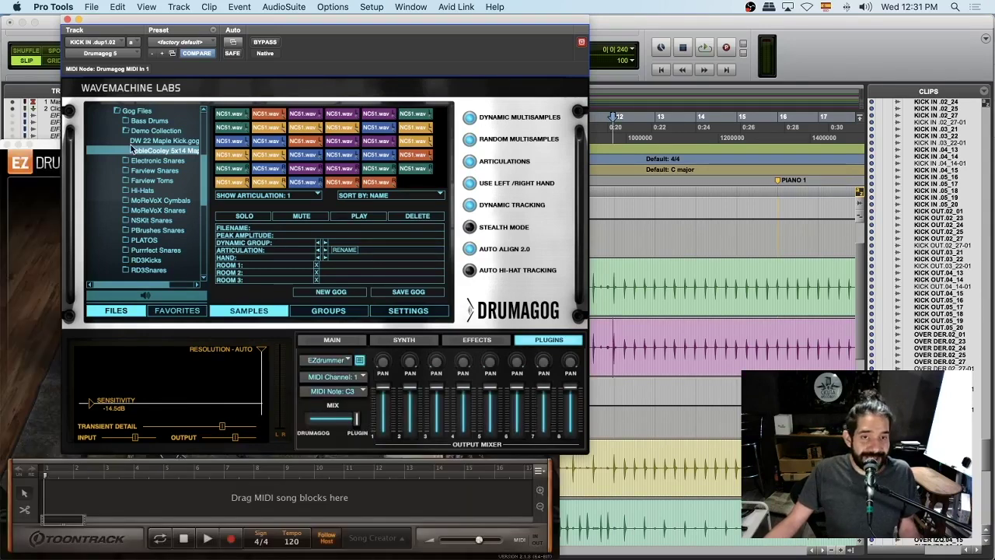
Uncover the EZdrummer window, audition its kick with the 18x22" DW Collector's Maple plastic beater option, and choose the 16x24" DW Collector's Maple.
{"action": "left_click_drag", "start_coordinate": [144, 19], "coordinate": [521, 77]}
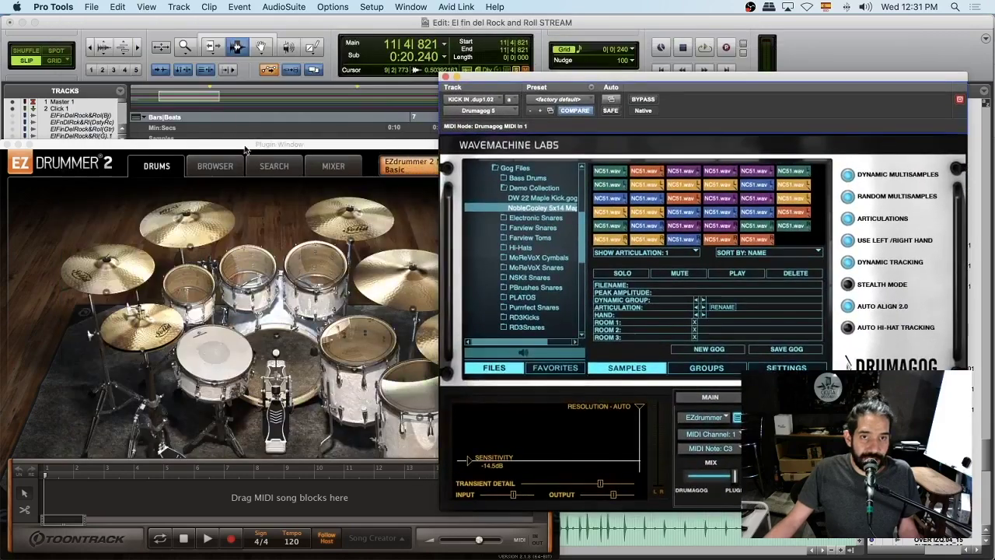
{"action": "left_click_drag", "start_coordinate": [247, 146], "coordinate": [294, 60]}
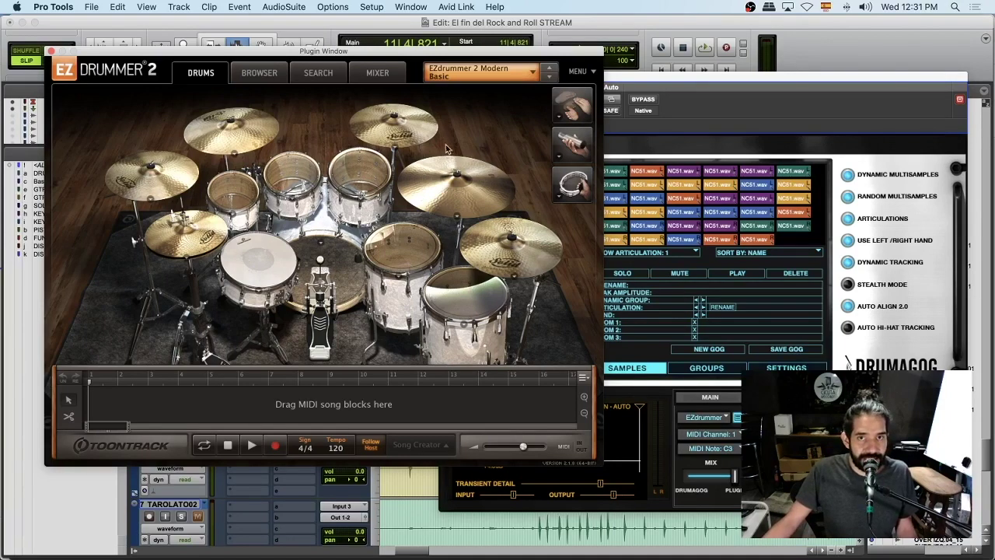
{"action": "left_click", "coordinate": [319, 297]}
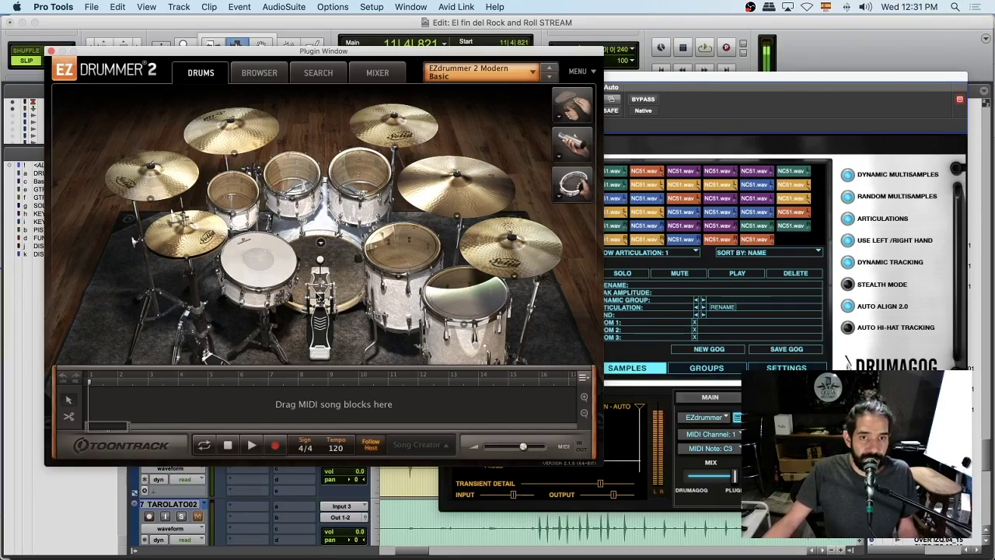
{"action": "left_click", "coordinate": [321, 245]}
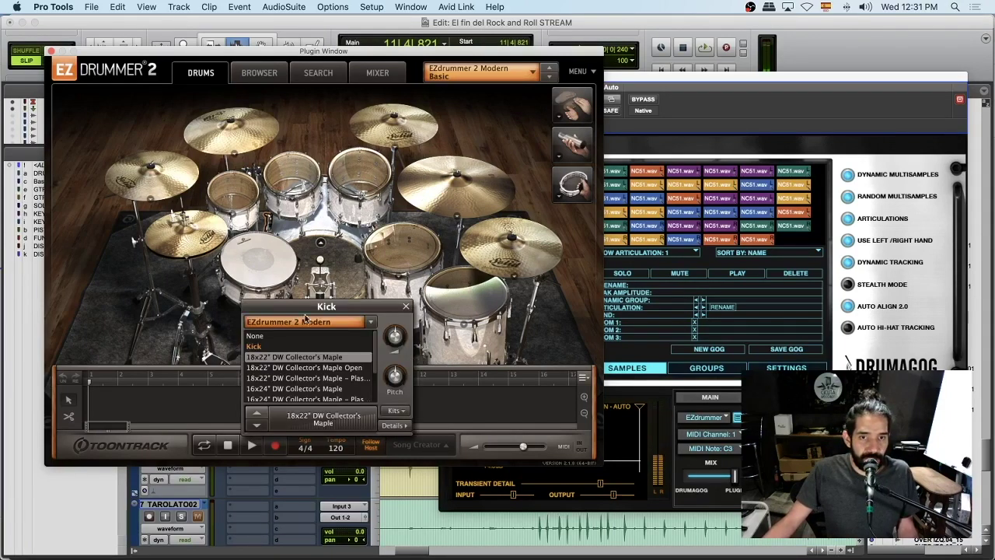
{"action": "left_click", "coordinate": [303, 376]}
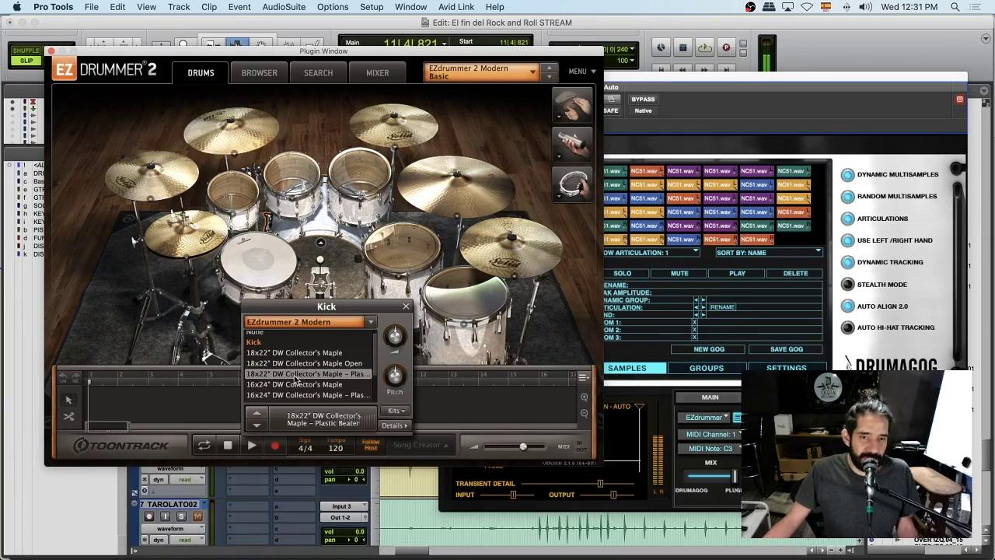
{"action": "scroll", "coordinate": [306, 379], "scroll_direction": "down", "scroll_amount": 2}
{"action": "left_click", "coordinate": [317, 366]}
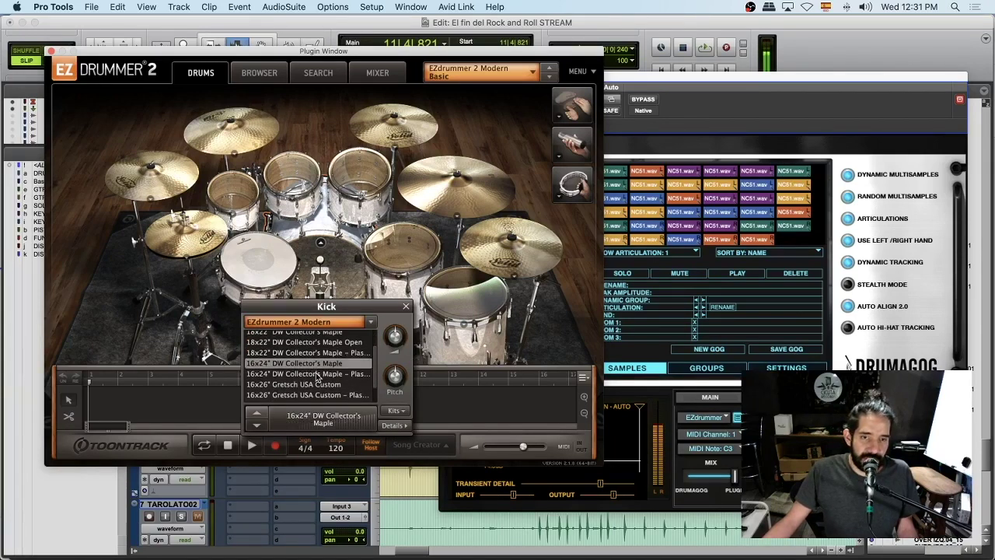
Audition the 16x24" DW plastic beater, both 16x26" Gretsch USA Custom kicks and both 16x22" Yamaha 9000 kicks in EZdrummer.
{"action": "left_click", "coordinate": [316, 375]}
{"action": "left_click", "coordinate": [312, 384]}
{"action": "left_click", "coordinate": [309, 385]}
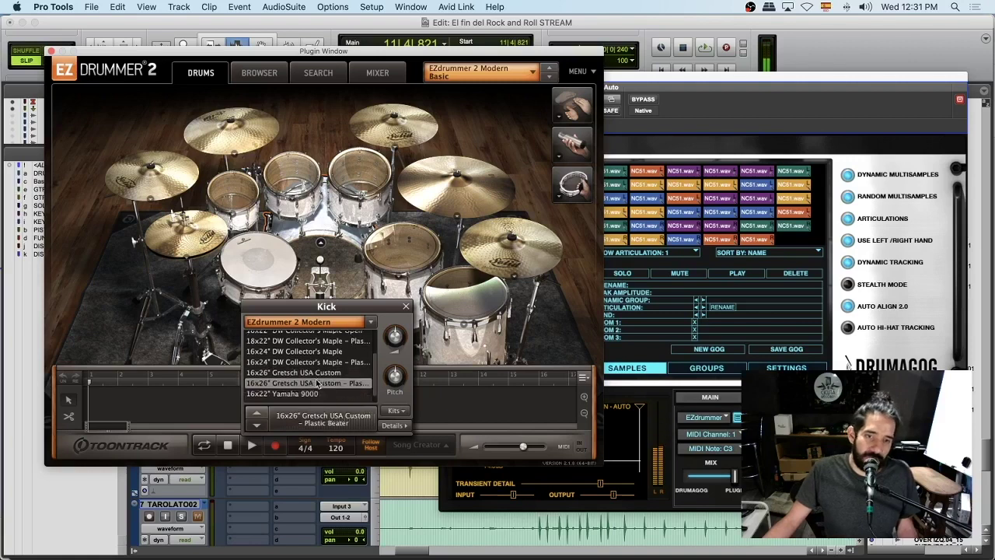
{"action": "left_click", "coordinate": [302, 386]}
{"action": "left_click", "coordinate": [303, 395]}
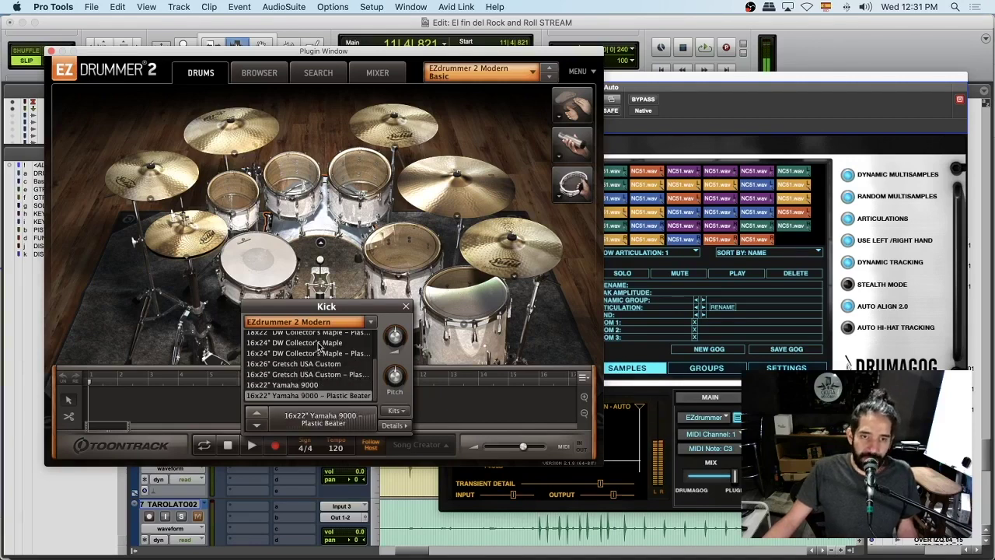
Compare the 16x24" DW Collector's Maple kick with the 18x22" regular, Open and Plastic Beater versions.
{"action": "left_click", "coordinate": [317, 344]}
{"action": "scroll", "coordinate": [308, 361], "scroll_direction": "up", "scroll_amount": 2}
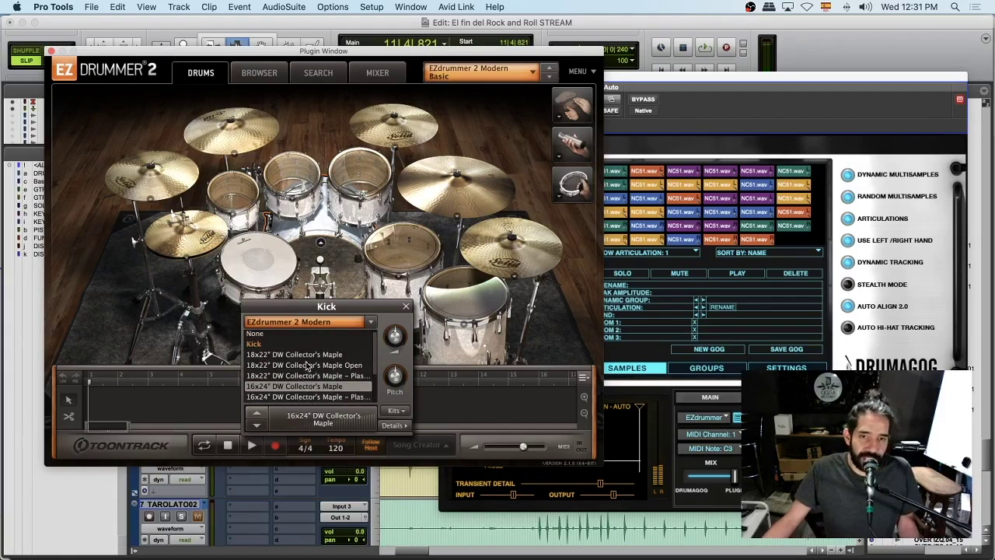
{"action": "left_click", "coordinate": [309, 375]}
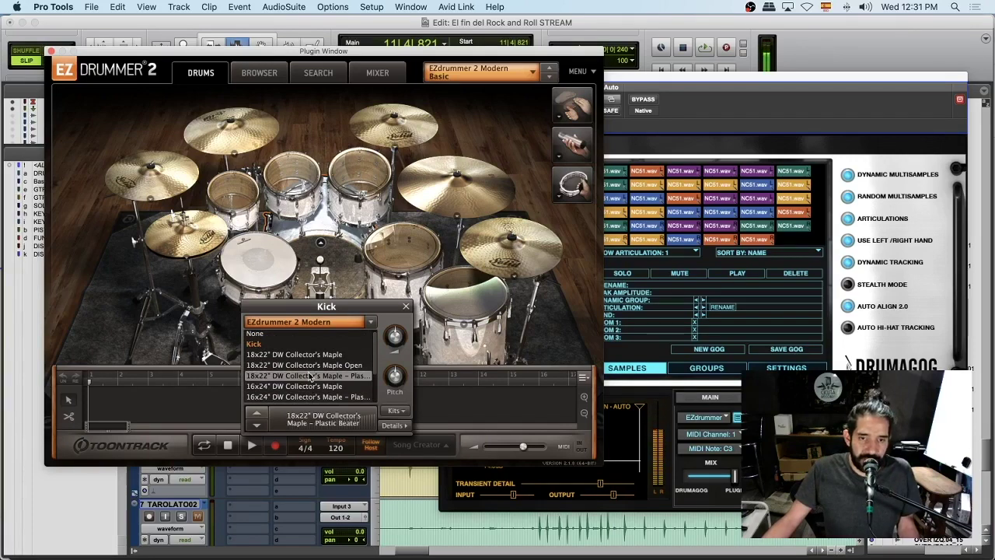
{"action": "left_click", "coordinate": [312, 365]}
{"action": "left_click", "coordinate": [311, 354]}
{"action": "left_click", "coordinate": [307, 387]}
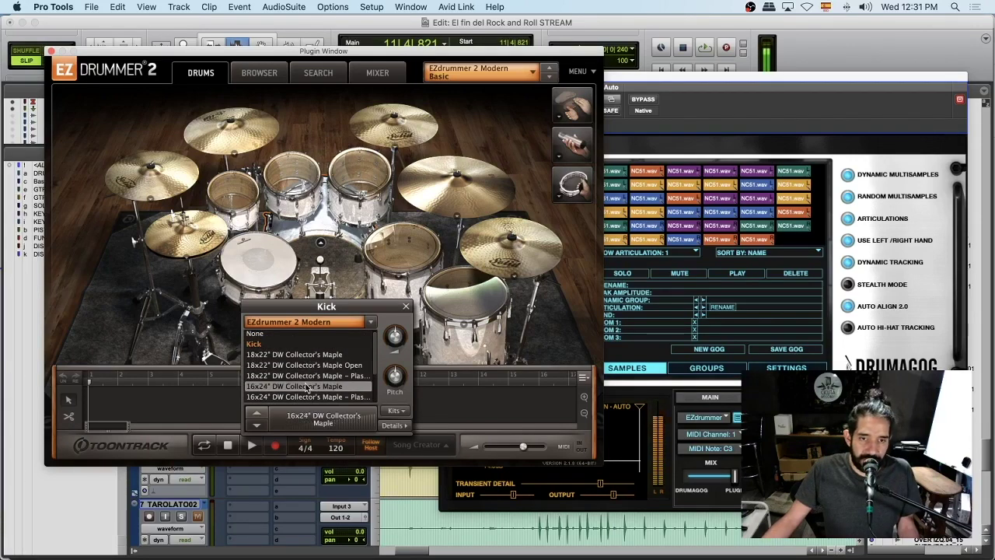
{"action": "left_click", "coordinate": [311, 377]}
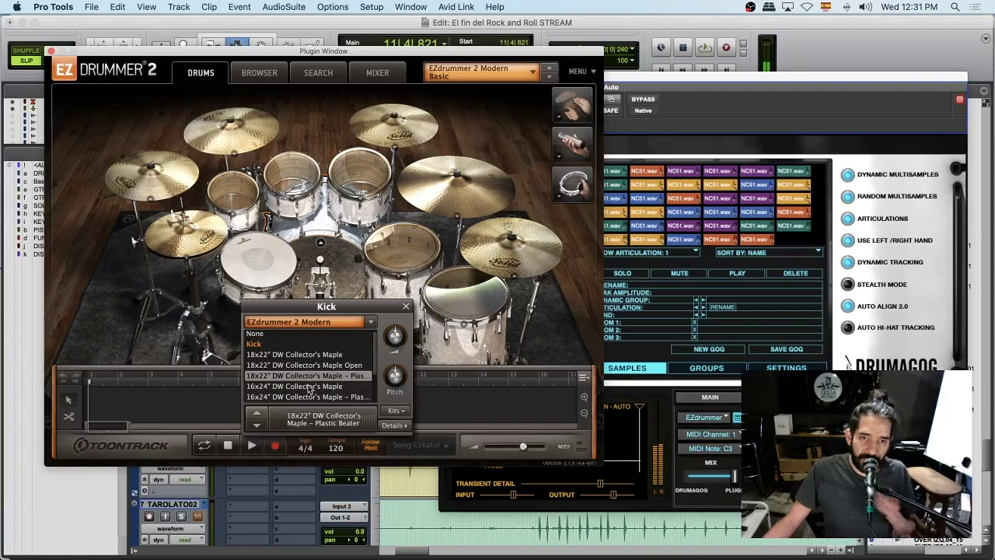
{"action": "left_click", "coordinate": [309, 386]}
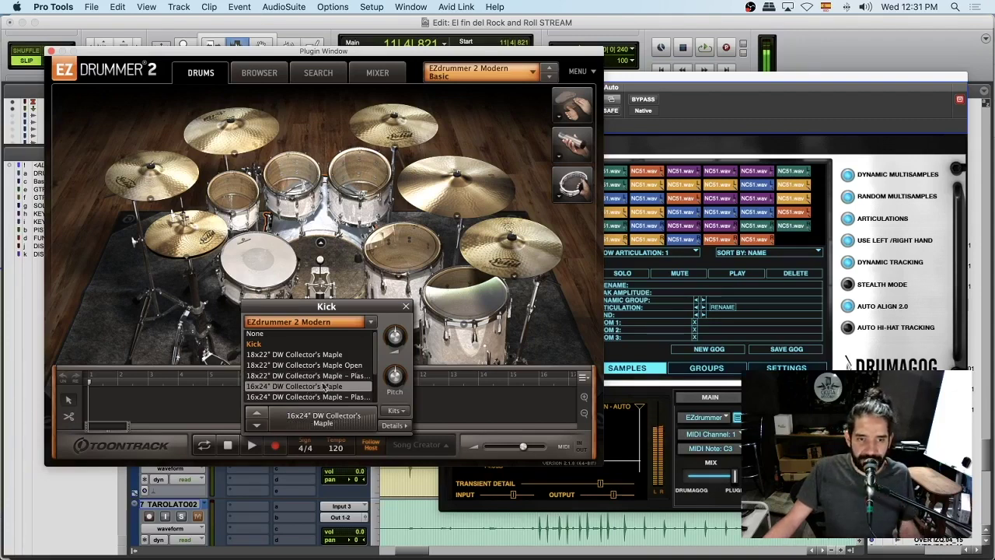
Compare the 16x24" and 18x22" DW Collector's Maple plastic beater kicks, choose the 18x22" Plastic Beater and close the kick options.
{"action": "left_click", "coordinate": [325, 376]}
{"action": "scroll", "coordinate": [326, 376], "scroll_direction": "down", "scroll_amount": 2}
{"action": "left_click", "coordinate": [326, 376]}
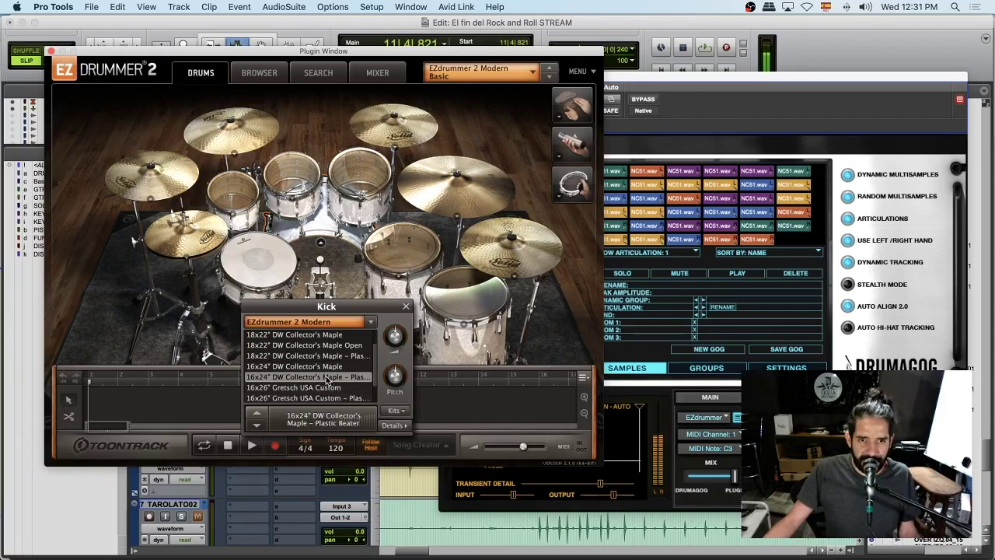
{"action": "left_click", "coordinate": [327, 366]}
{"action": "left_click", "coordinate": [327, 356]}
{"action": "left_click", "coordinate": [324, 377]}
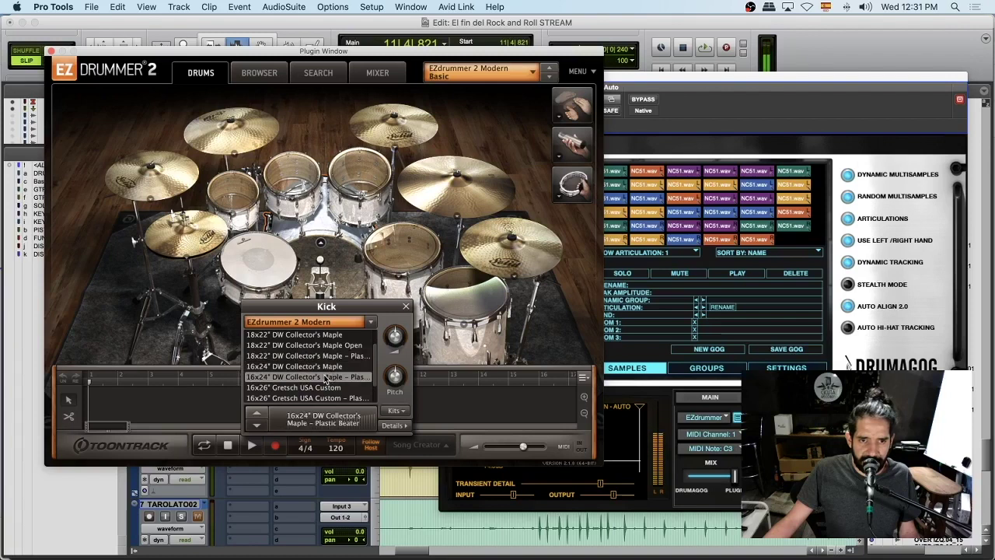
{"action": "left_click", "coordinate": [325, 356]}
{"action": "left_click", "coordinate": [324, 377]}
{"action": "left_click", "coordinate": [324, 359]}
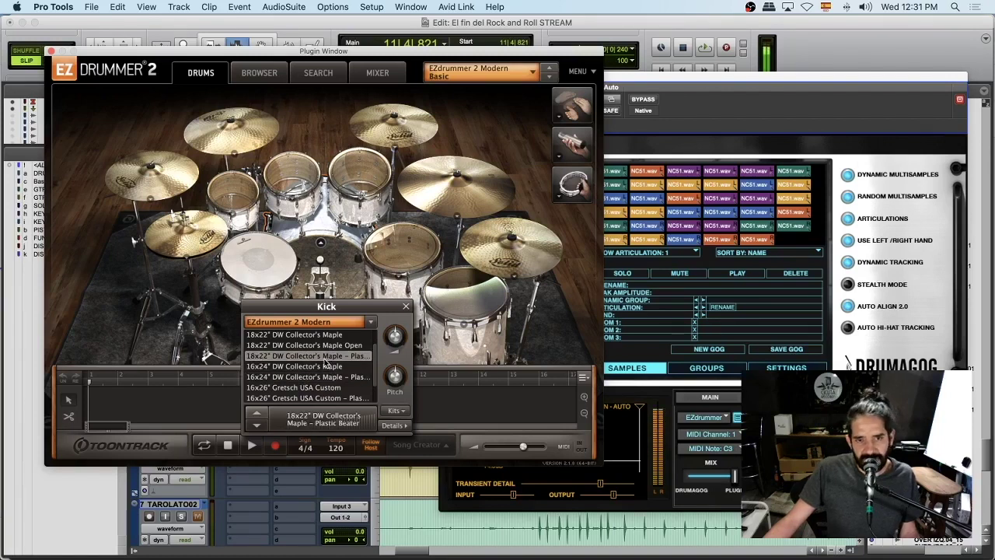
{"action": "left_click", "coordinate": [405, 308]}
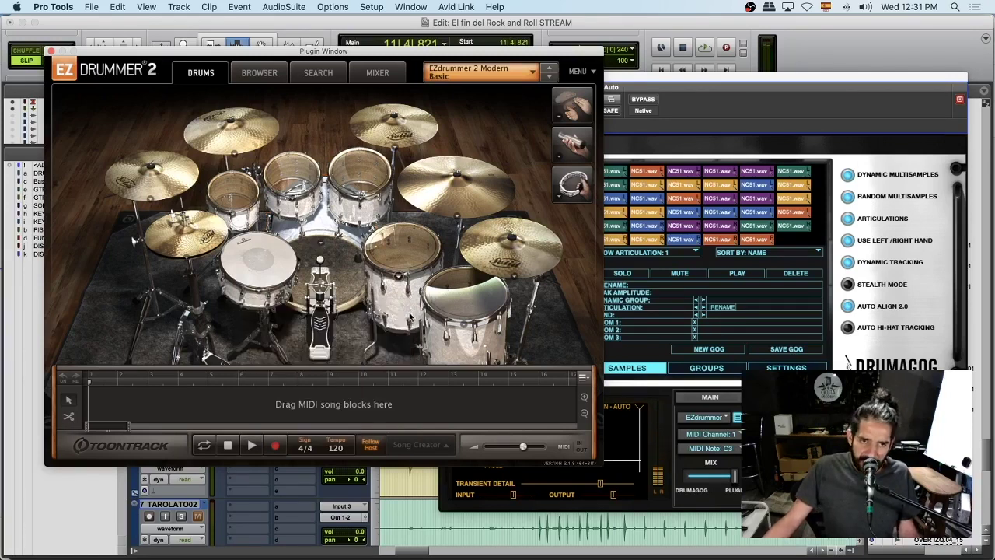
Check which MIDI key triggers the kick's Hit articulation in EZdrummer, and close its window.
{"action": "left_click", "coordinate": [321, 244]}
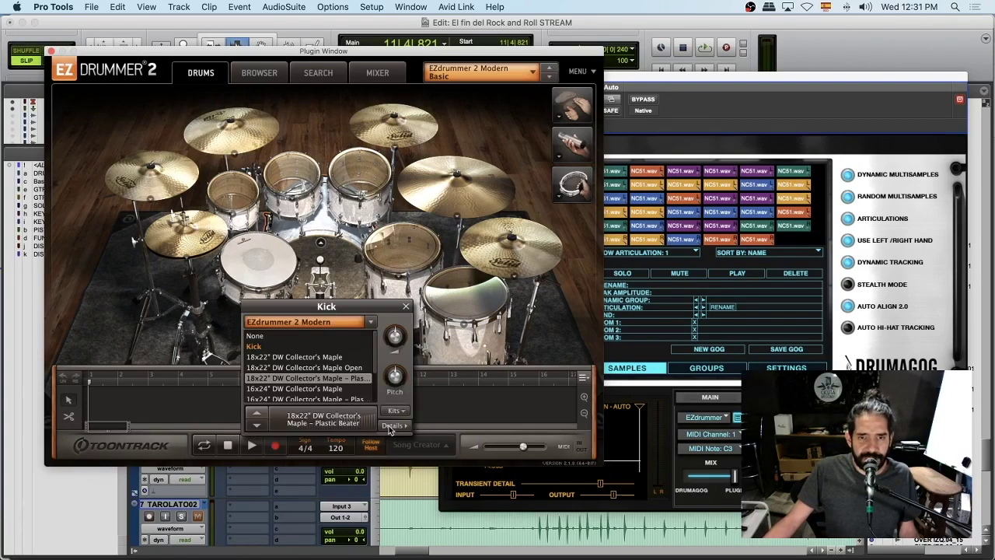
{"action": "left_click", "coordinate": [391, 426]}
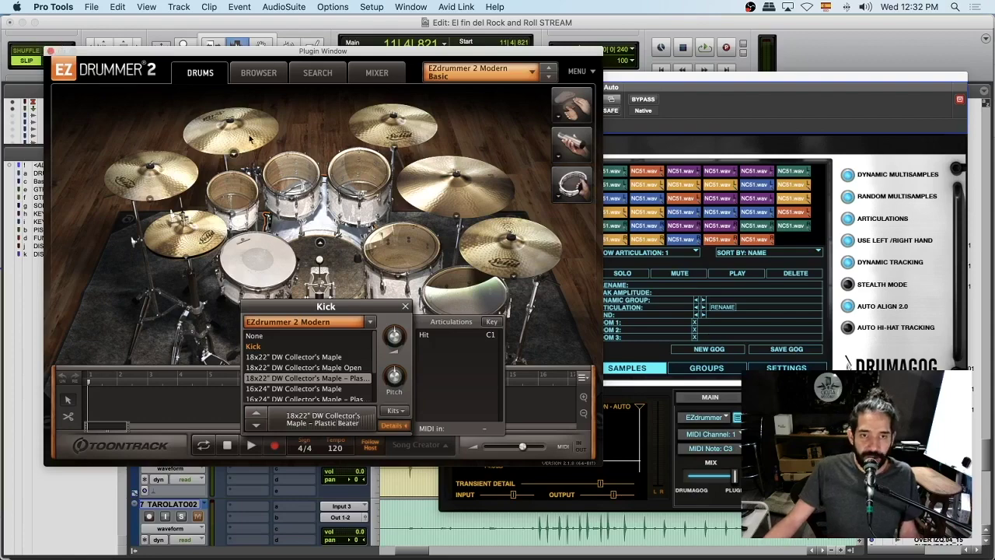
{"action": "left_click", "coordinate": [405, 307]}
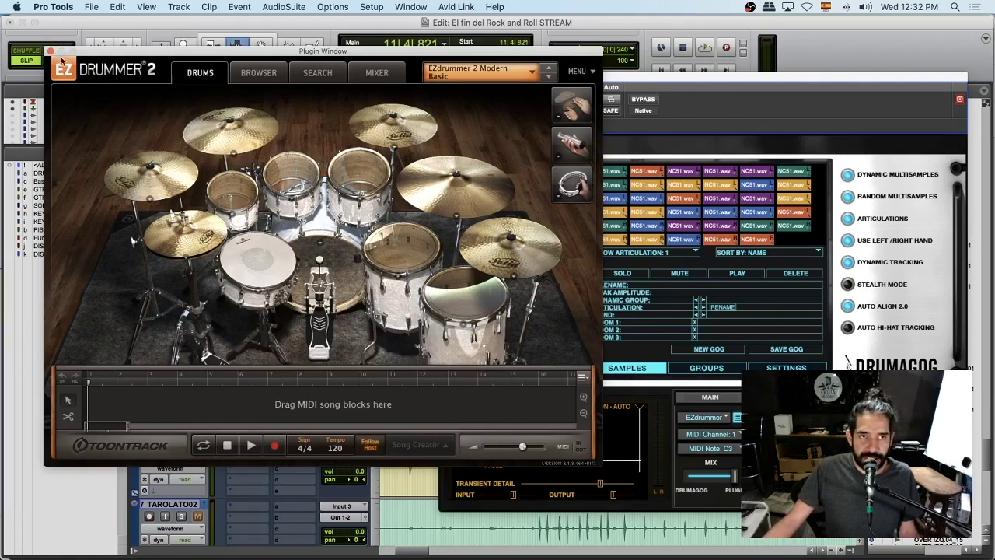
{"action": "left_click", "coordinate": [51, 52]}
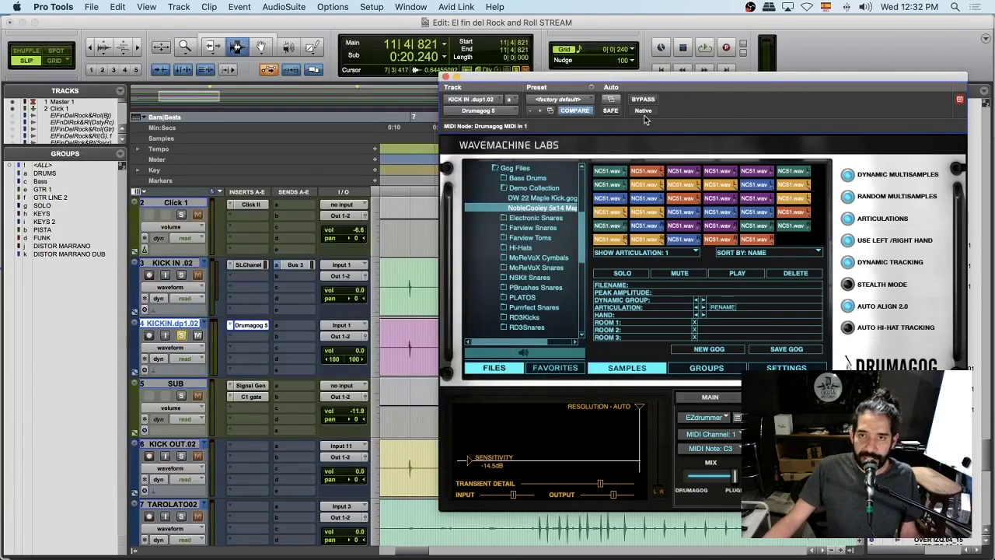
Set the MIDI note that Drumagog sends to EZdrummer to C1 and start playback.
{"action": "left_click_drag", "start_coordinate": [653, 80], "coordinate": [241, 23]}
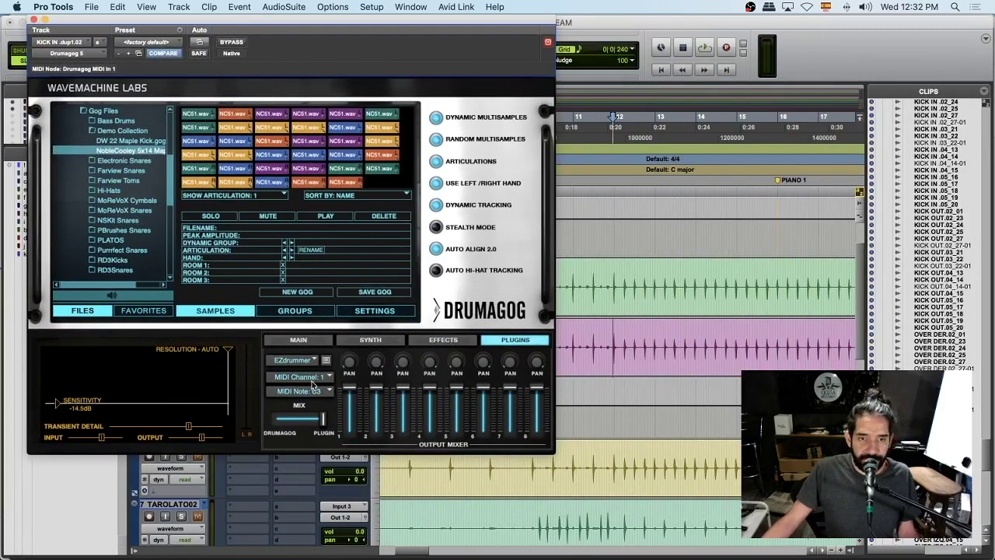
{"action": "left_click", "coordinate": [324, 392]}
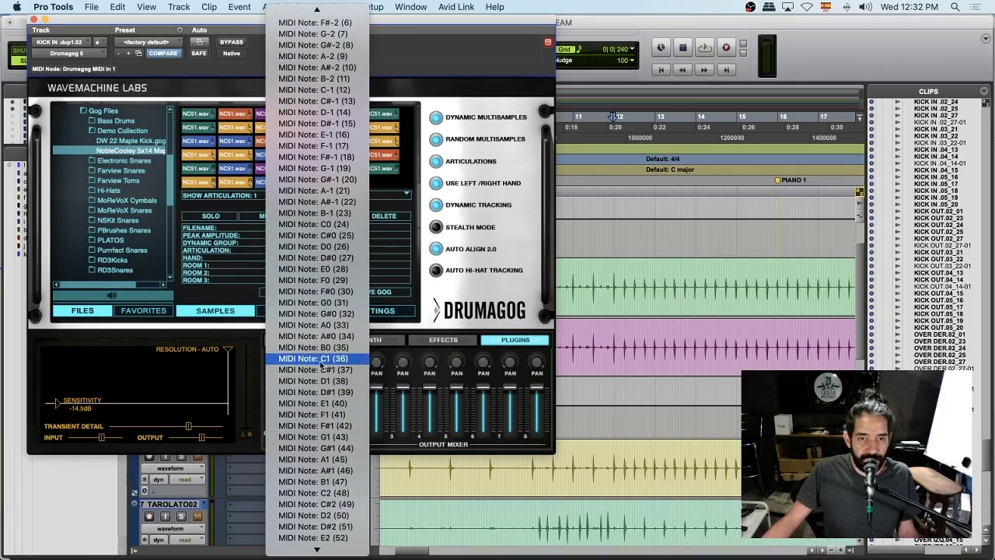
{"action": "left_click", "coordinate": [327, 363]}
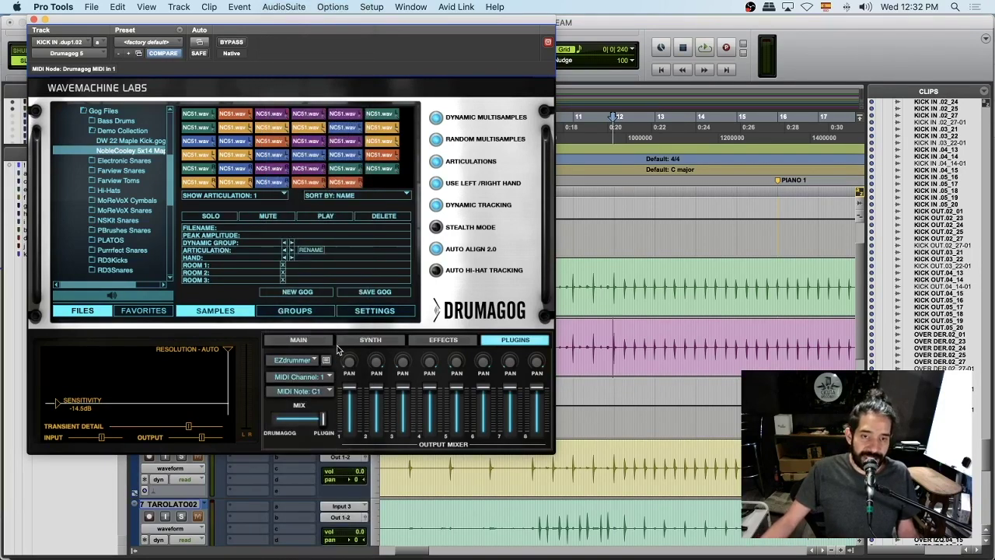
{"action": "key", "text": "space"}
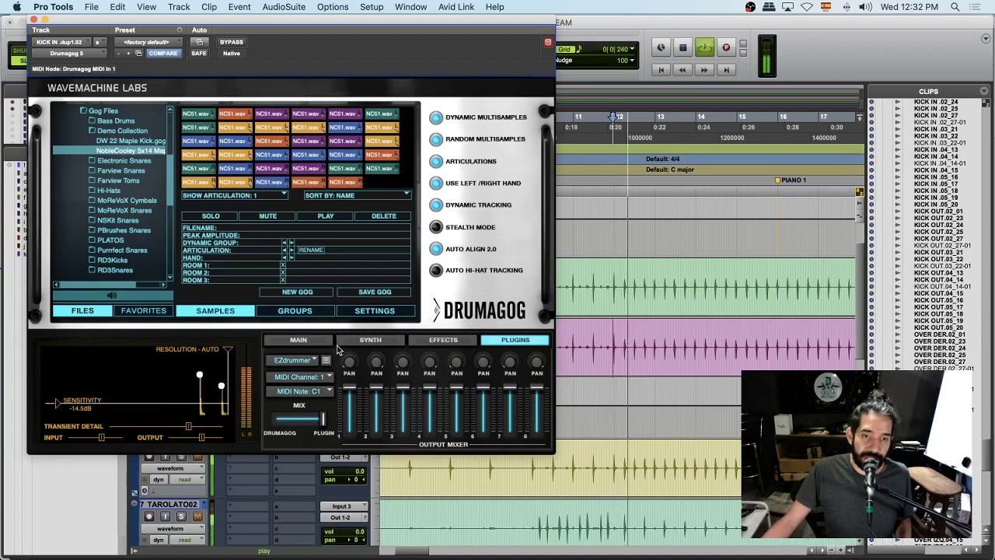
Lower Drumagog's Dynamic Tracking to 19% and audition the triggered kick.
{"action": "left_click", "coordinate": [374, 311]}
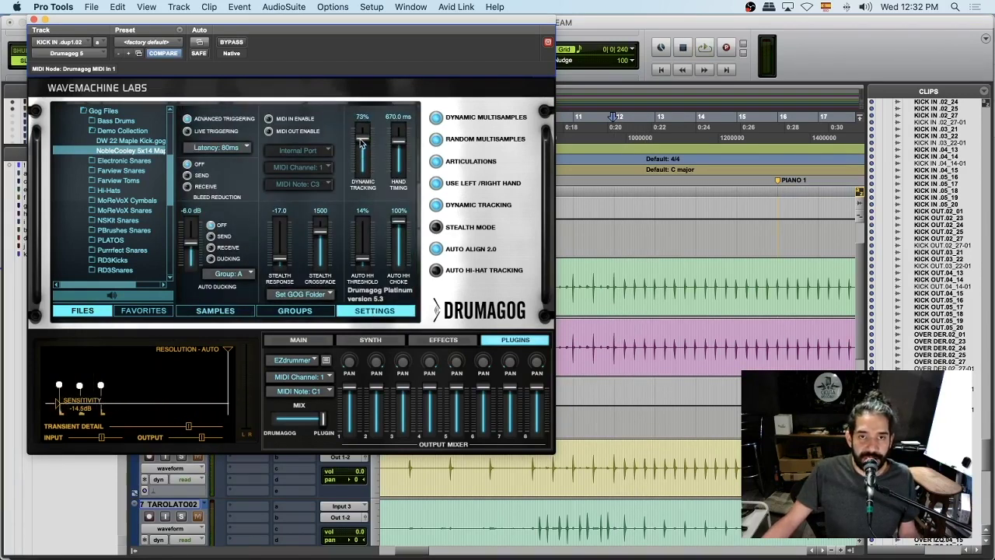
{"action": "left_click_drag", "start_coordinate": [362, 128], "coordinate": [361, 166]}
{"action": "key", "text": "space"}
{"action": "key", "text": "space"}
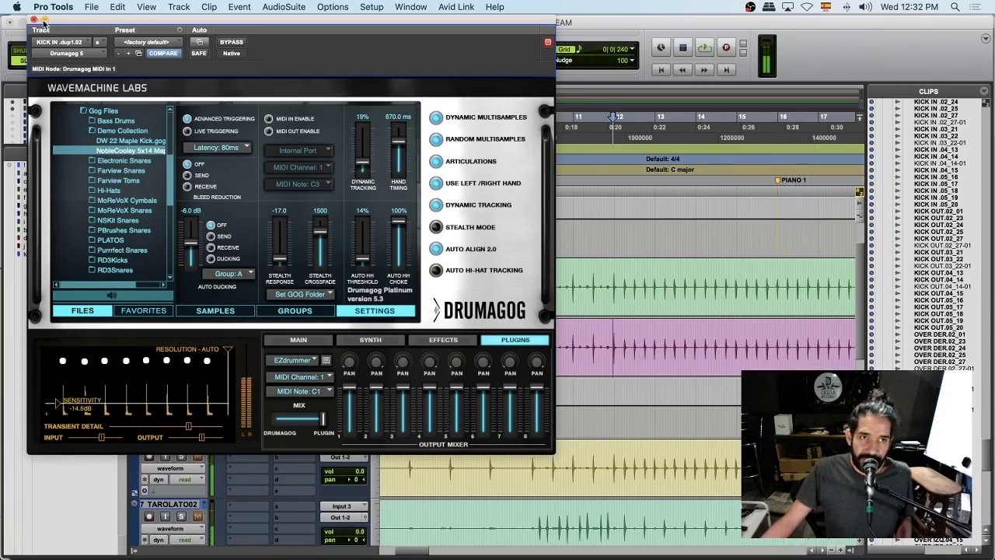
{"action": "key", "text": "space"}
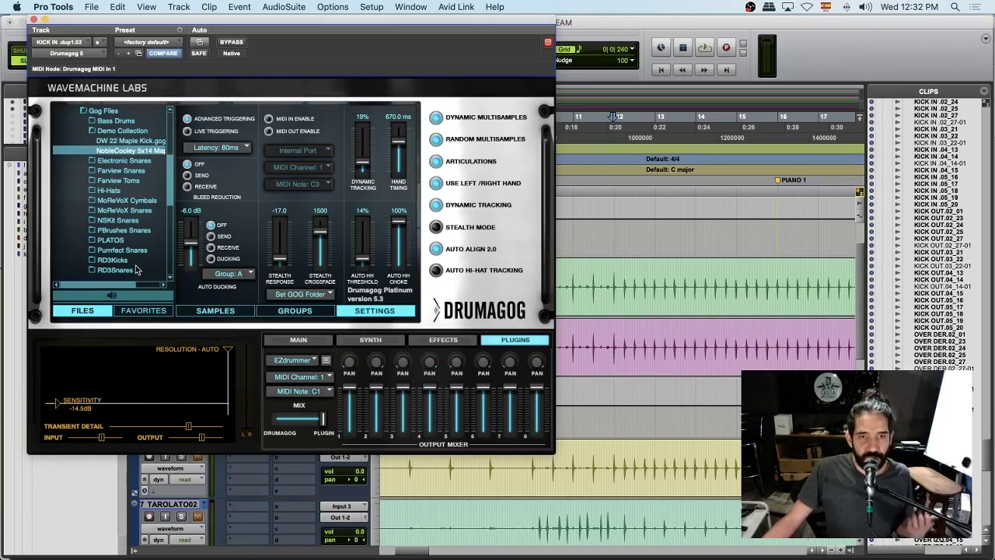
Close Drumagog and listen to the soloed duplicate kick from the end of bar 9, repeating the passage before stopping.
{"action": "left_click_drag", "start_coordinate": [91, 25], "coordinate": [328, 68]}
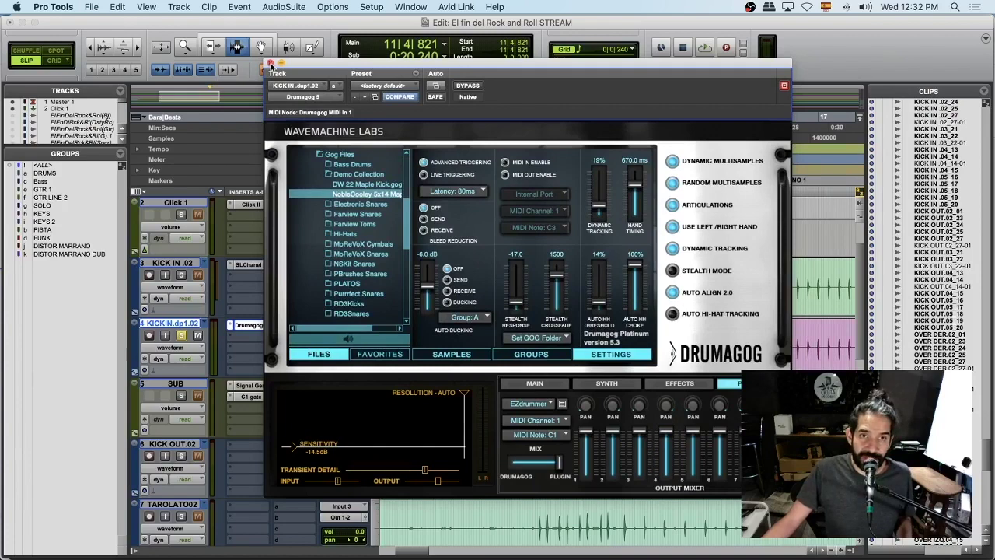
{"action": "left_click", "coordinate": [270, 62]}
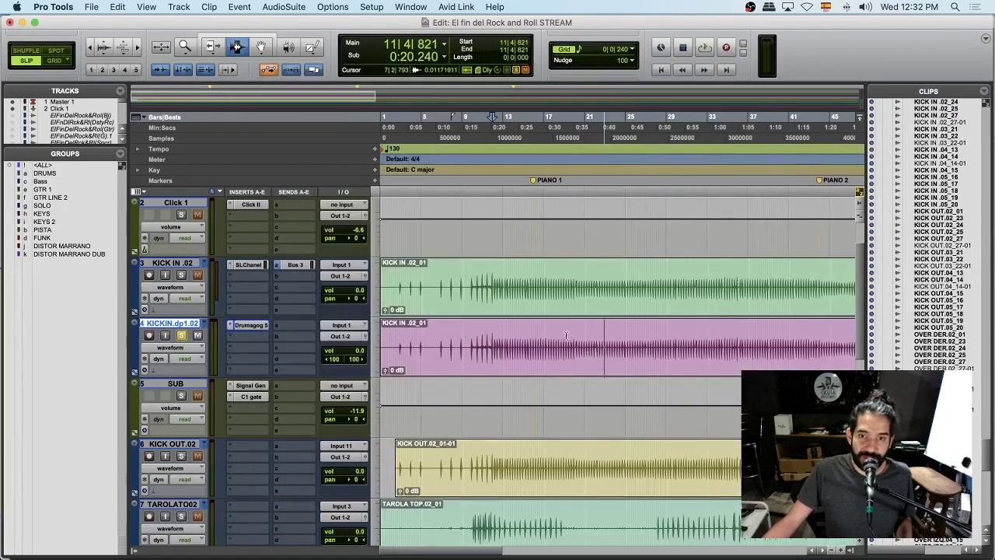
{"action": "left_click", "coordinate": [470, 335]}
{"action": "key", "text": "space"}
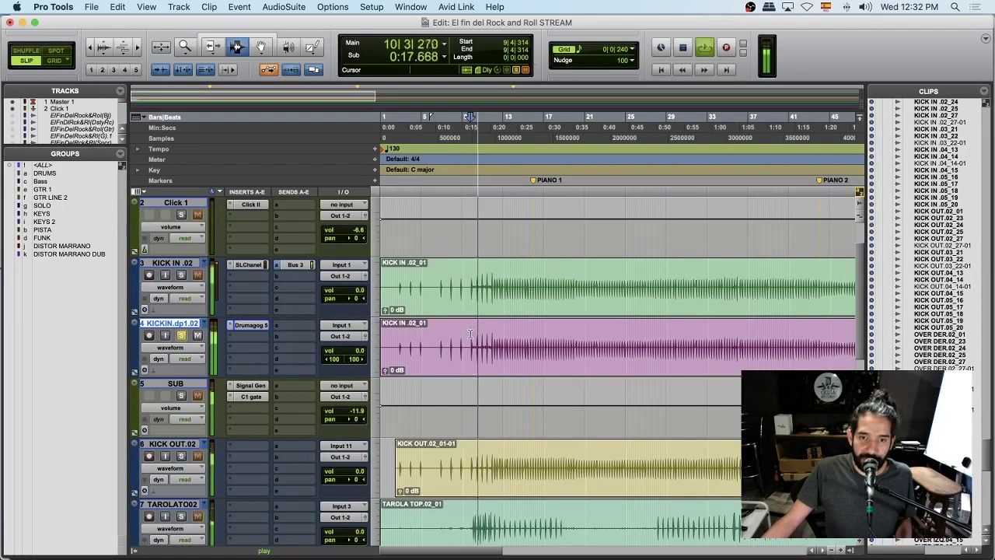
{"action": "key", "text": "t"}
{"action": "key", "text": "t"}
{"action": "scroll", "coordinate": [616, 355], "scroll_direction": "right", "scroll_amount": 3}
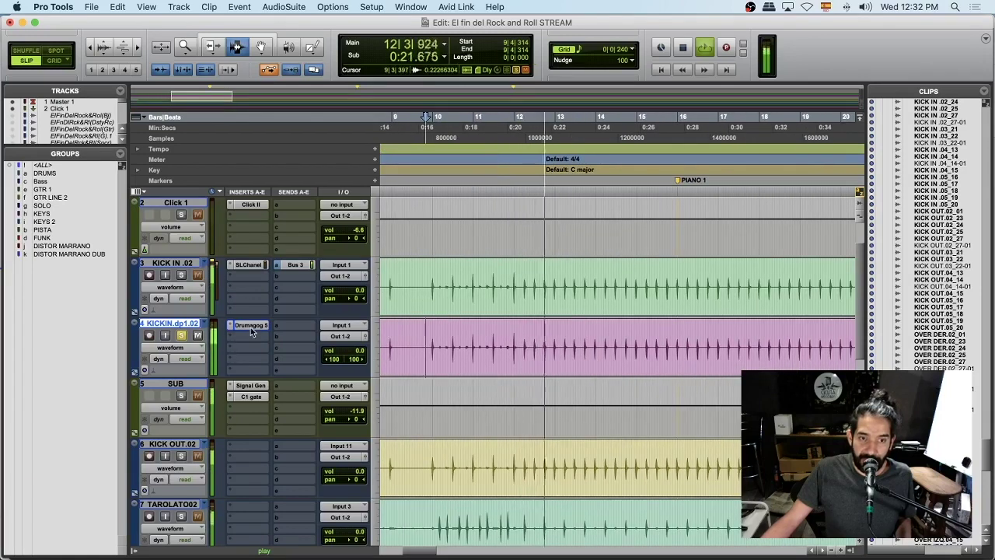
{"action": "key", "text": "space"}
{"action": "left_click", "coordinate": [181, 335]}
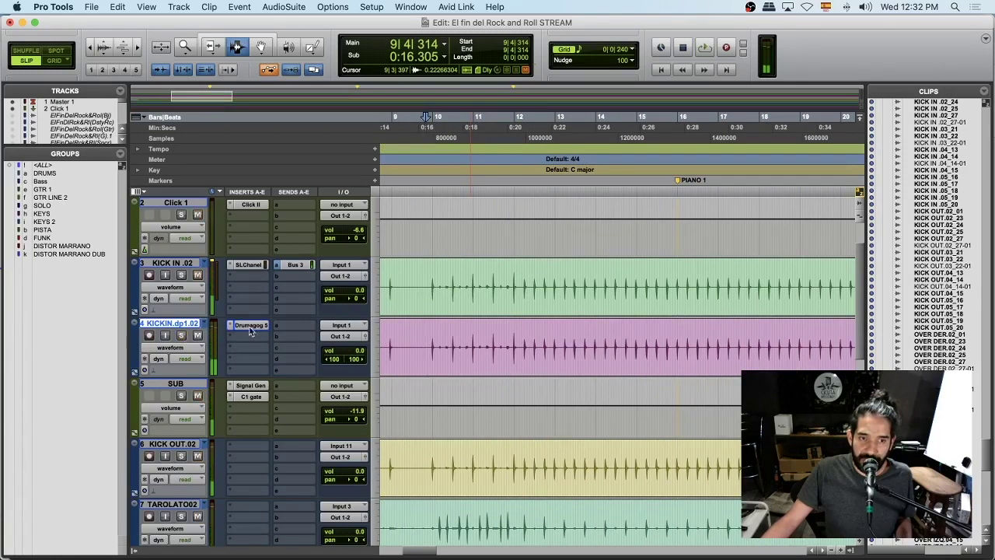
{"action": "left_click", "coordinate": [181, 335]}
{"action": "key", "text": "space"}
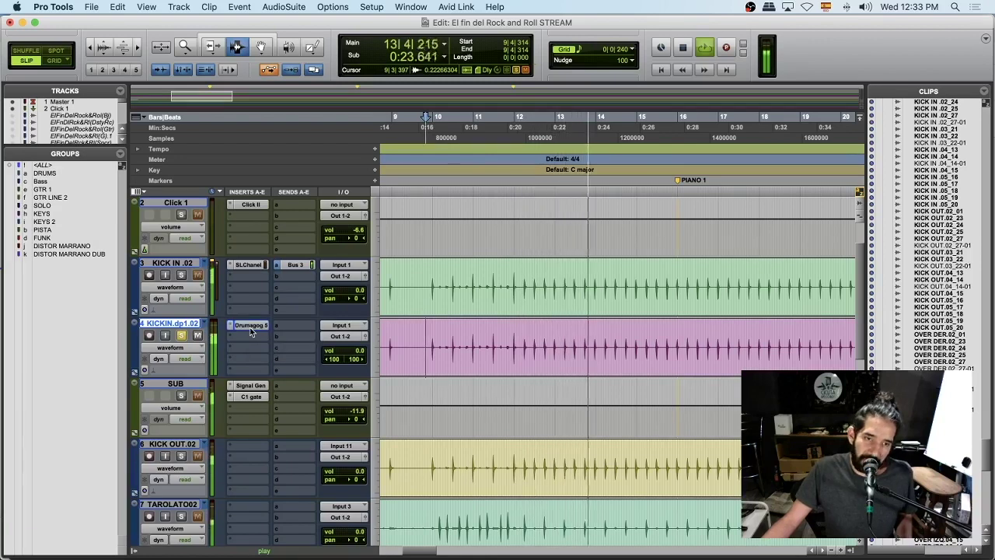
{"action": "key", "text": "space"}
Reduce the duplicate kick's Dynamic Tracking in Drumagog to 8%, audition it, and close the plug-in with playback stopped.
{"action": "left_click", "coordinate": [251, 330]}
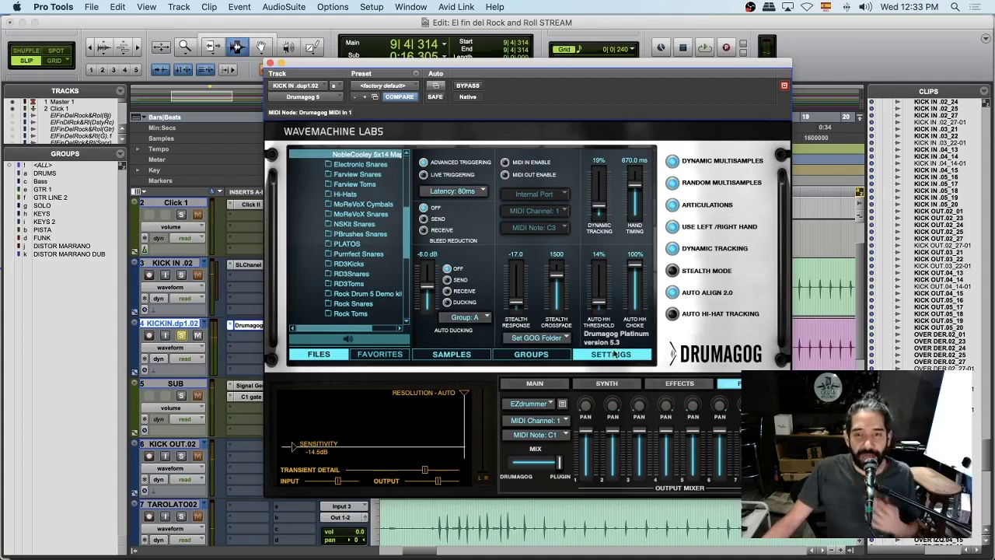
{"action": "left_click_drag", "start_coordinate": [598, 210], "coordinate": [598, 215]}
{"action": "key", "text": "space"}
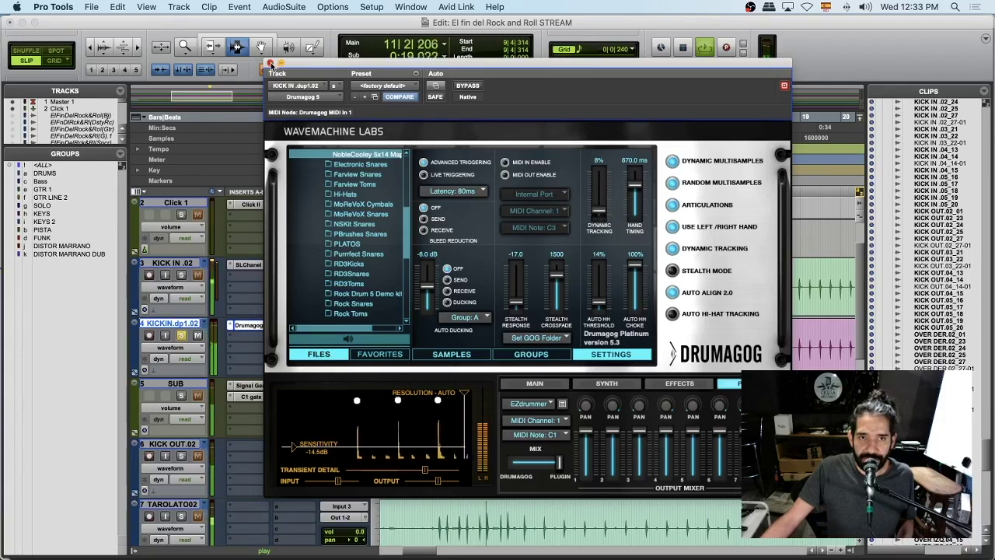
{"action": "left_click", "coordinate": [271, 63]}
{"action": "key", "text": "space"}
Commit the duplicate kick track offline with clips consolidated and the source track set to Hide and Make Inactive.
{"action": "key", "text": "r"}
{"action": "key", "text": "r"}
{"action": "key", "text": "r"}
{"action": "key", "text": "r"}
{"action": "key", "text": "r"}
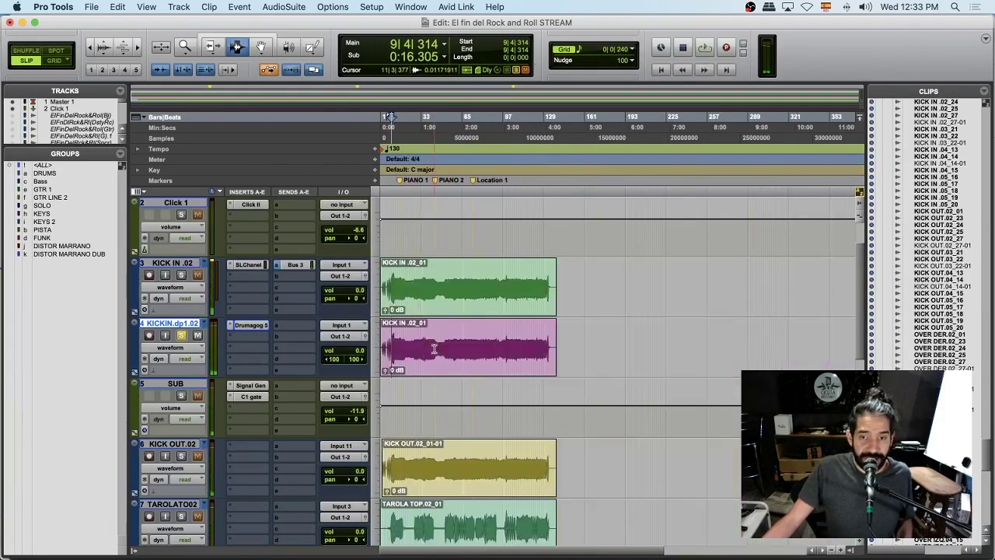
{"action": "key", "text": "t"}
{"action": "scroll", "coordinate": [165, 327], "scroll_direction": "down", "scroll_amount": 4}
{"action": "scroll", "coordinate": [175, 299], "scroll_direction": "right", "scroll_amount": 1}
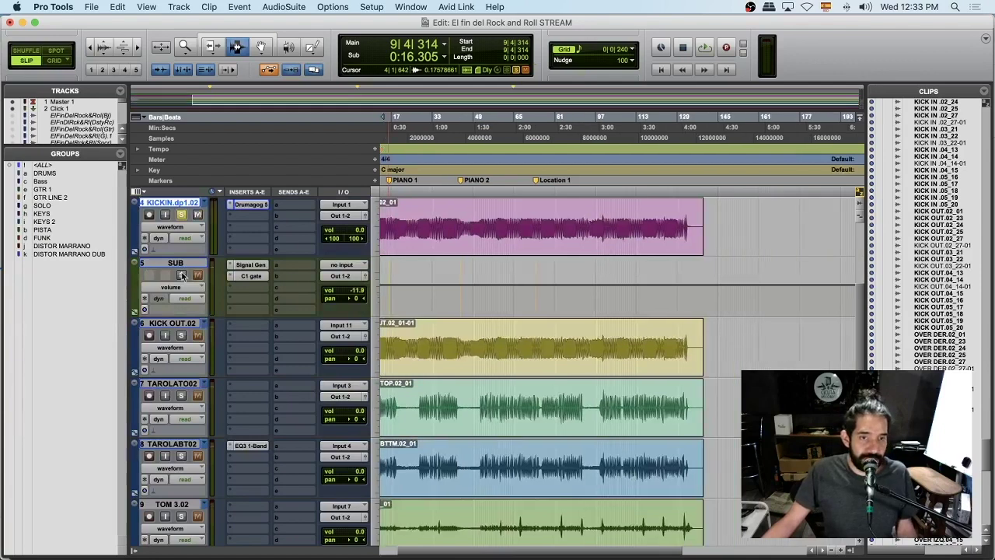
{"action": "scroll", "coordinate": [181, 276], "scroll_direction": "up", "scroll_amount": 2}
{"action": "scroll", "coordinate": [181, 276], "scroll_direction": "left", "scroll_amount": 1}
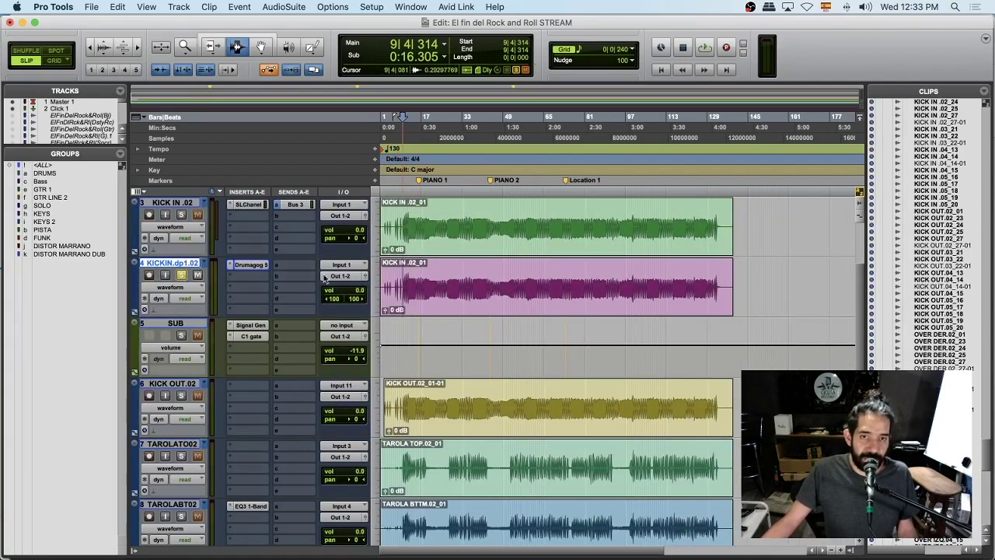
{"action": "right_click", "coordinate": [173, 264]}
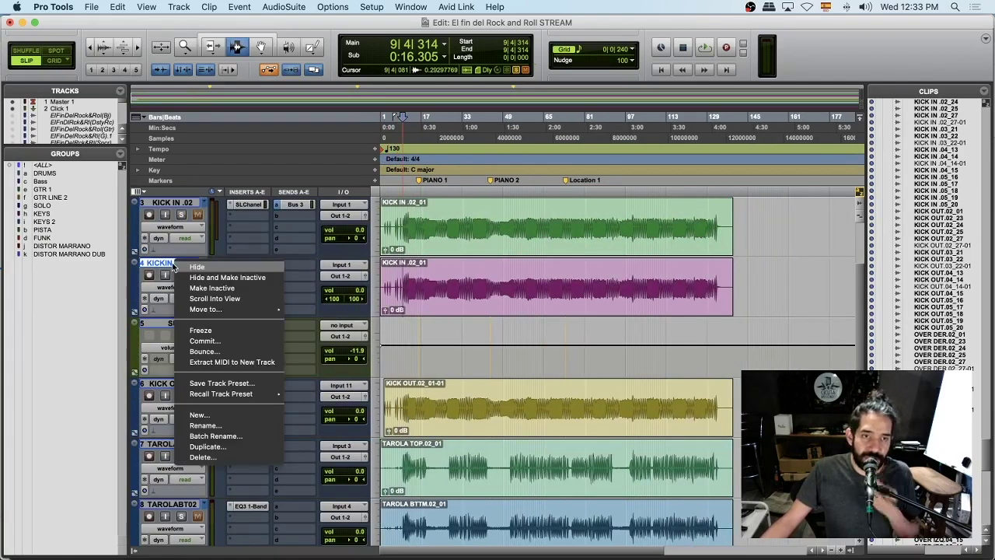
{"action": "left_click", "coordinate": [204, 341]}
{"action": "left_click", "coordinate": [489, 294]}
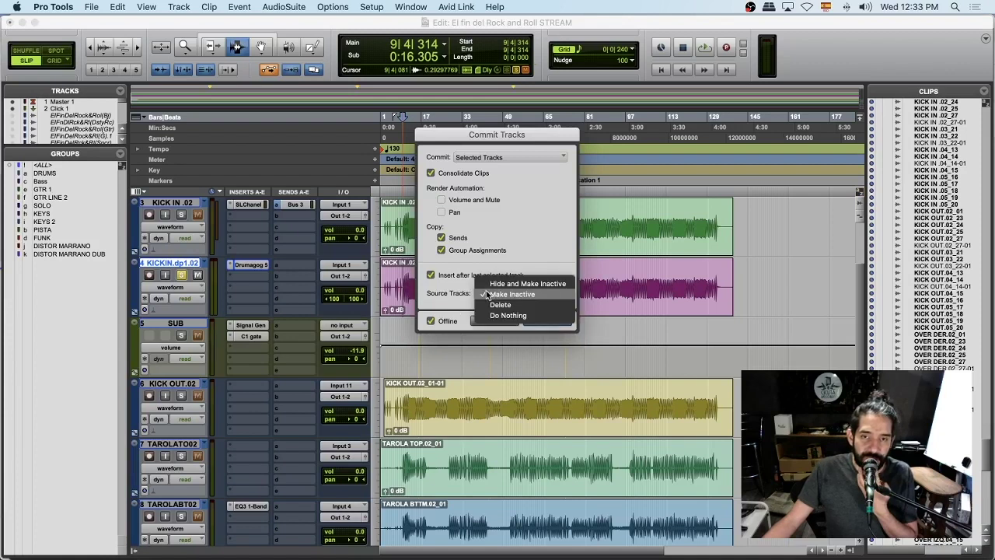
{"action": "left_click", "coordinate": [509, 284]}
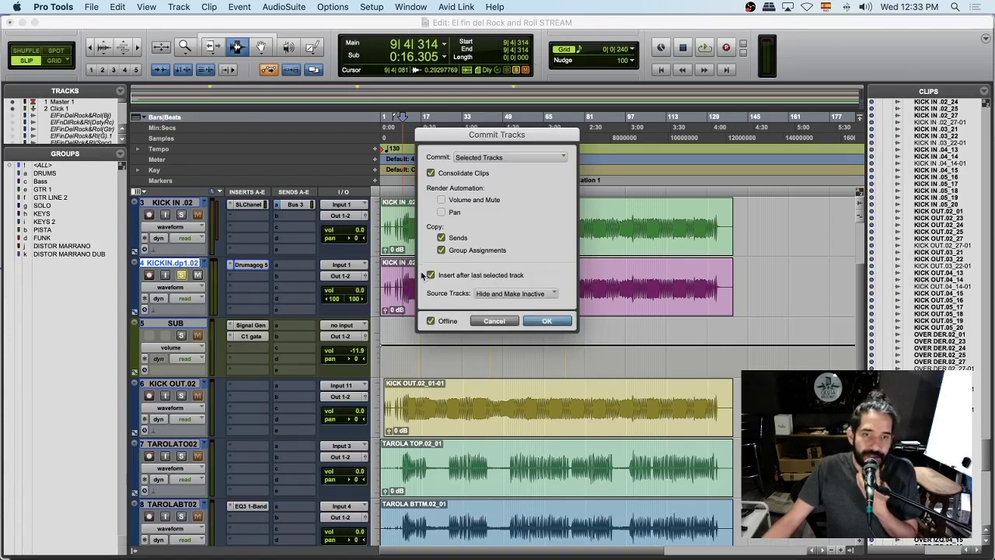
{"action": "left_click", "coordinate": [547, 321]}
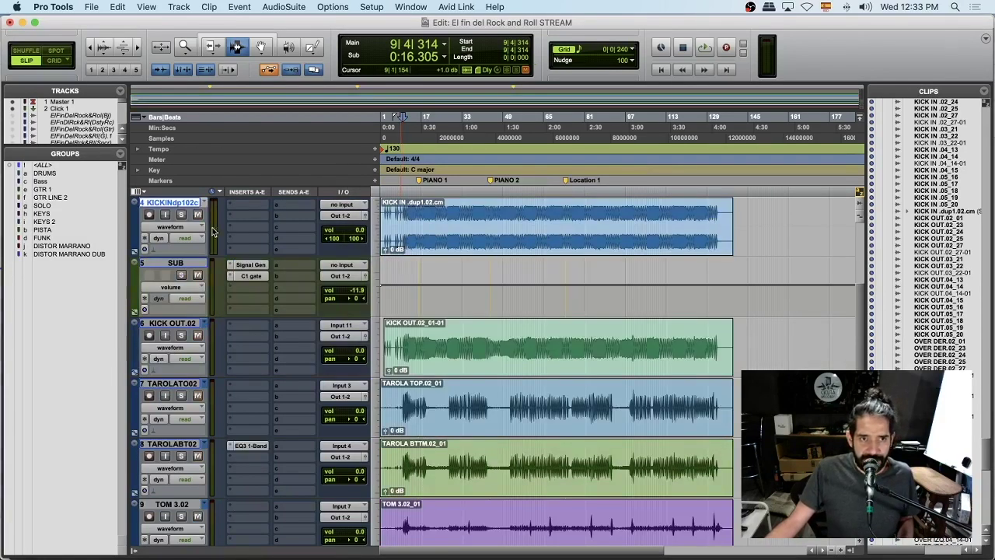
Solo the original KICK IN track together with the committed duplicate kick track.
{"action": "left_click_drag", "start_coordinate": [182, 212], "coordinate": [203, 210]}
{"action": "left_click", "coordinate": [190, 323]}
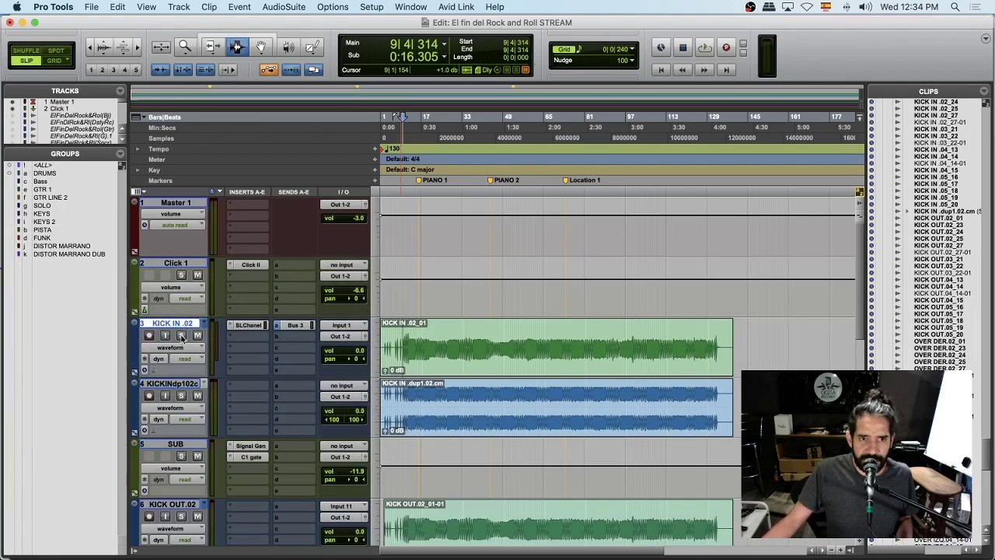
{"action": "left_click", "coordinate": [181, 335]}
{"action": "left_click", "coordinate": [181, 395]}
Examine how the committed kick's hits line up with KICK IN around bars 11 and 12.
{"action": "left_click", "coordinate": [407, 338]}
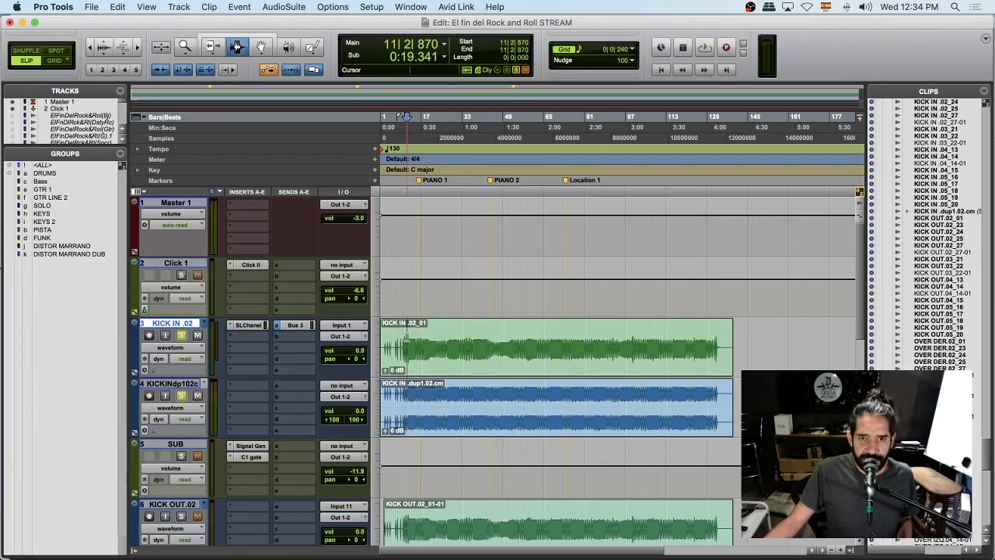
{"action": "key", "text": "t"}
{"action": "key", "text": "t"}
{"action": "key", "text": "t"}
{"action": "key", "text": "t"}
{"action": "key", "text": "t"}
{"action": "key", "text": "t"}
{"action": "left_click", "coordinate": [691, 343]}
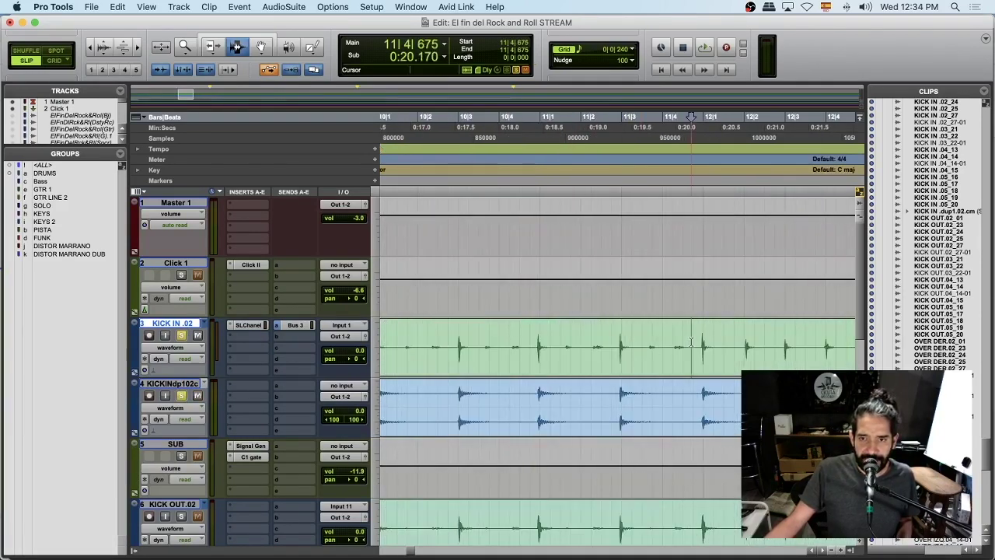
{"action": "key", "text": "Tab"}
{"action": "key", "text": "super+bracketleft"}
{"action": "key", "text": "super+bracketleft"}
{"action": "key", "text": "super+bracketleft"}
{"action": "key", "text": "super+bracketleft"}
{"action": "key", "text": "super+bracketleft"}
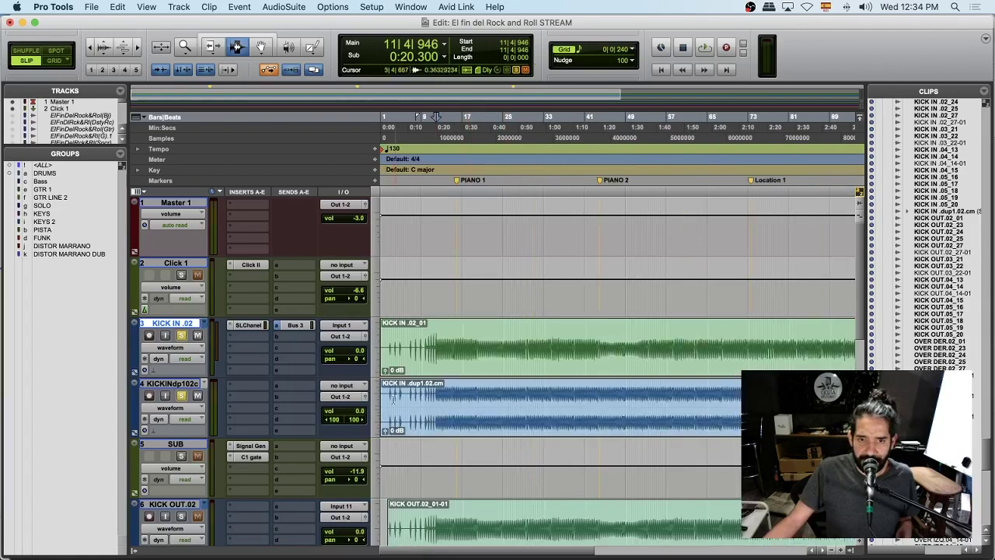
Trim the empty beginning of the committed kick clip up to shortly before its first hit.
{"action": "left_click", "coordinate": [385, 397]}
{"action": "left_click", "coordinate": [426, 393]}
{"action": "key", "text": "t"}
{"action": "key", "text": "t"}
{"action": "key", "text": "t"}
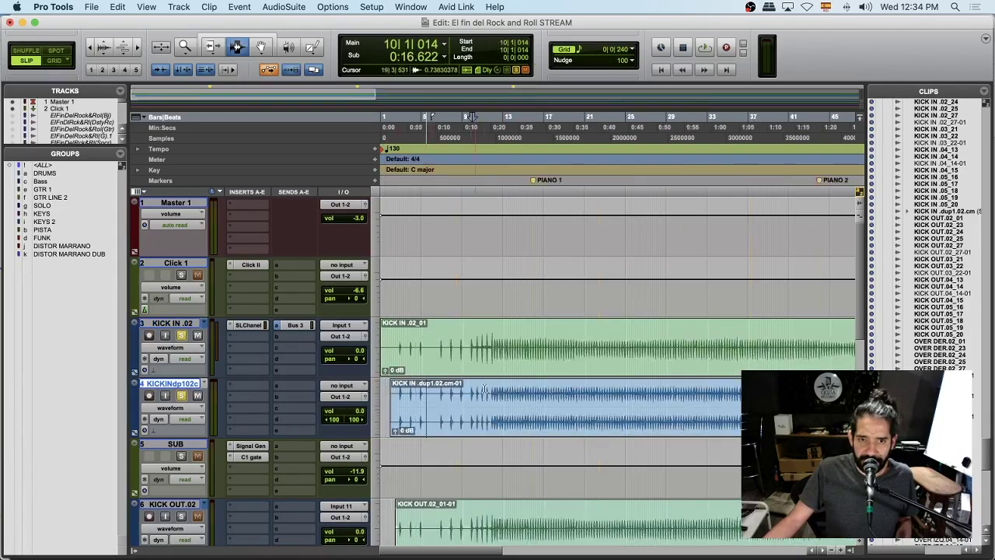
Place the cursor on the committed kick's hit at bar 12 beat 3 and compare its onset with KICK IN at sample-level detail.
{"action": "left_click", "coordinate": [706, 395]}
{"action": "key", "text": "Tab"}
{"action": "key", "text": "t"}
{"action": "key", "text": "t"}
{"action": "key", "text": "t"}
{"action": "key", "text": "t"}
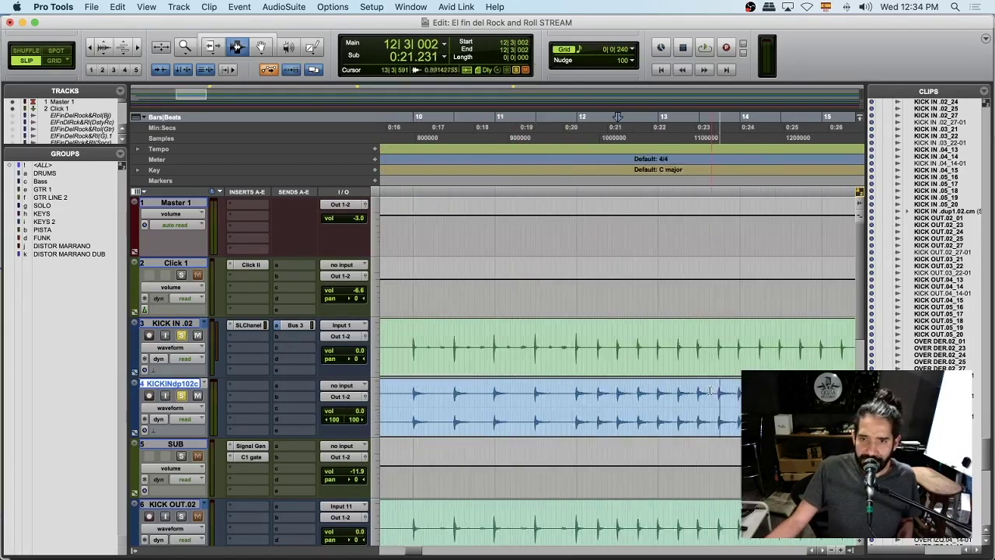
{"action": "key", "text": "super+bracketright"}
{"action": "key", "text": "super+bracketright"}
{"action": "key", "text": "super+bracketright"}
{"action": "key", "text": "super+bracketright"}
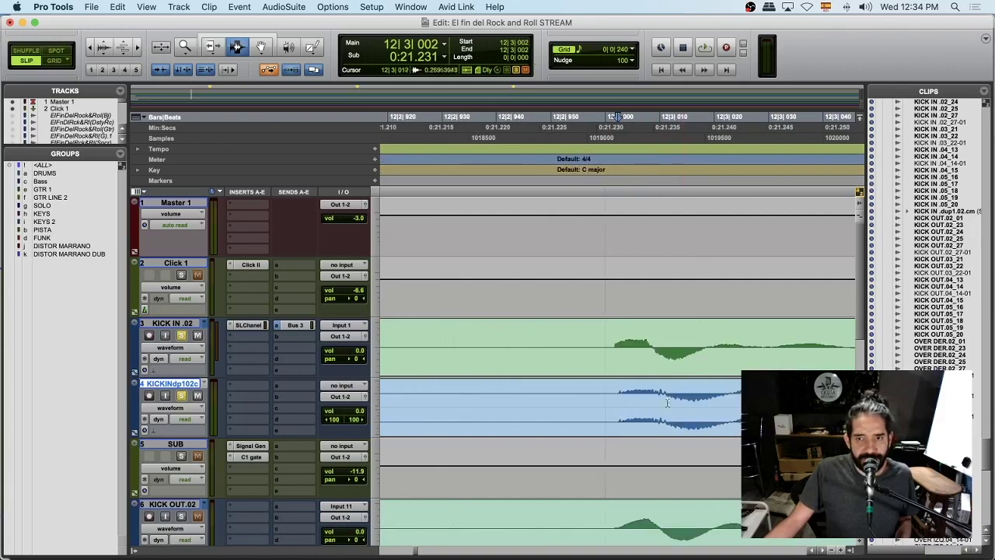
{"action": "key", "text": "super+bracketright"}
{"action": "key", "text": "super+bracketleft"}
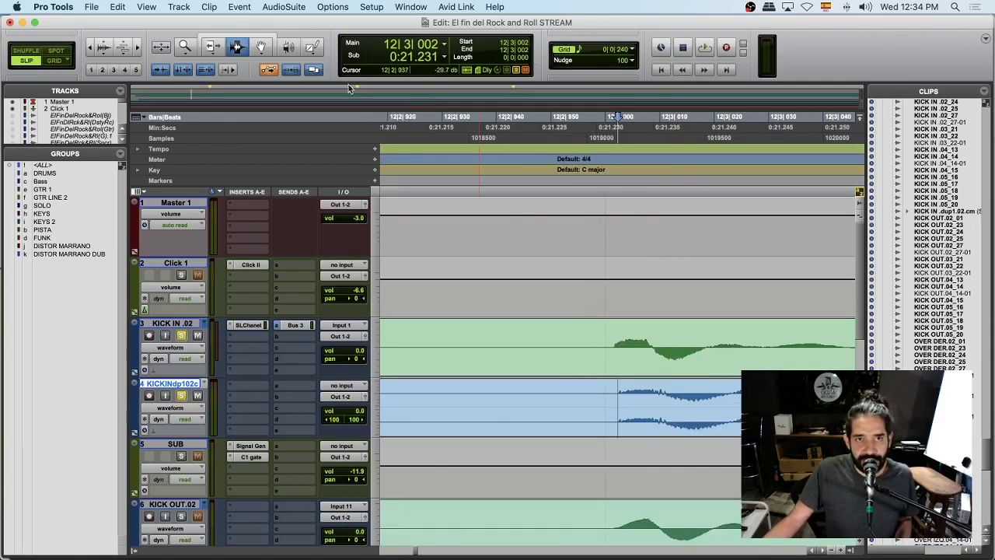
Move the committed kick clip slightly earlier with the Grabber tool so its transients align with KICK IN.
{"action": "left_click", "coordinate": [267, 37]}
{"action": "key", "text": "super+bracketright"}
{"action": "left_click", "coordinate": [263, 48]}
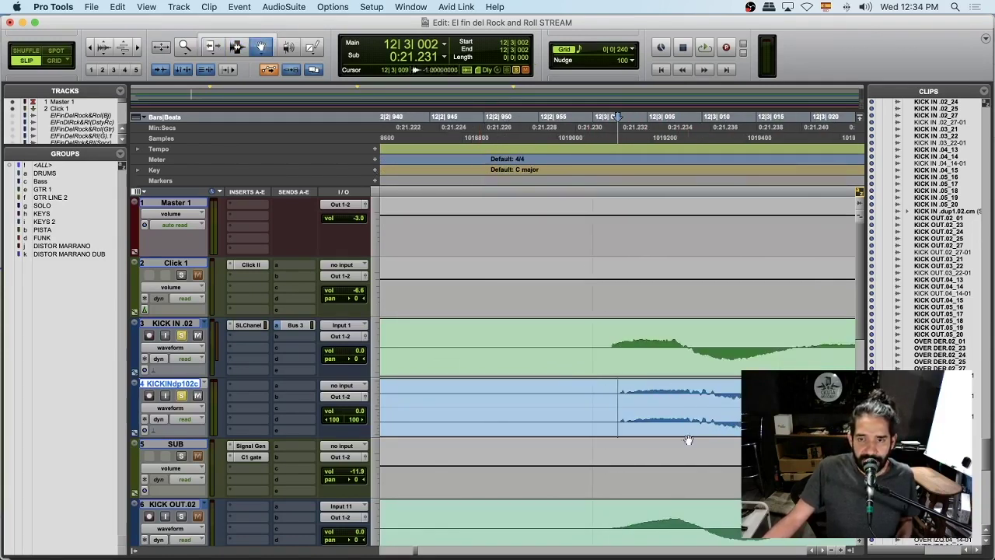
{"action": "left_click", "coordinate": [699, 401]}
{"action": "left_click_drag", "start_coordinate": [699, 401], "coordinate": [697, 401]}
{"action": "key", "text": "r"}
{"action": "key", "text": "r"}
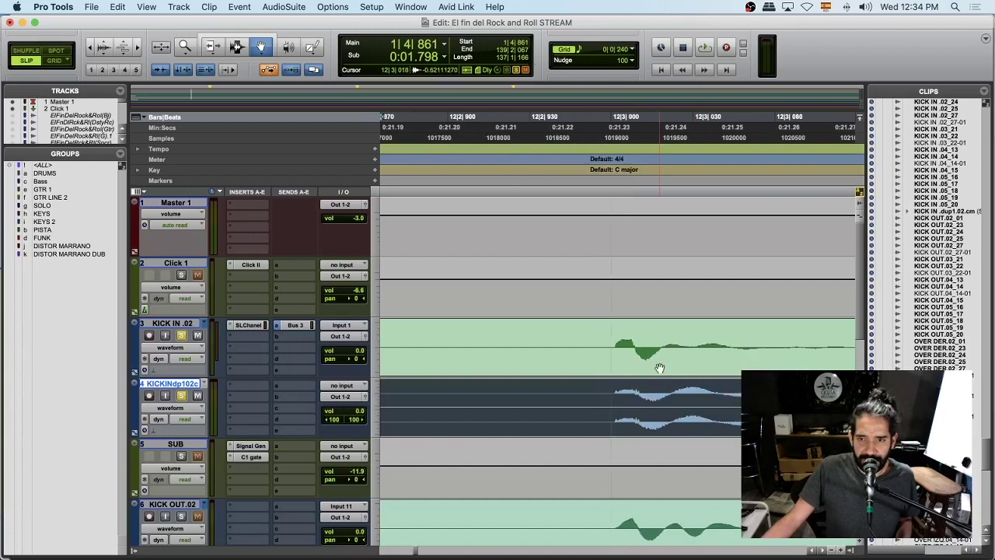
Set the playback position in bar 12 beat 2 and play the two soloed, aligned kicks.
{"action": "key", "text": "super+bracketleft"}
{"action": "key", "text": "super+bracketleft"}
{"action": "key", "text": "super+bracketleft"}
{"action": "key", "text": "super+bracketleft"}
{"action": "key", "text": "super+bracketleft"}
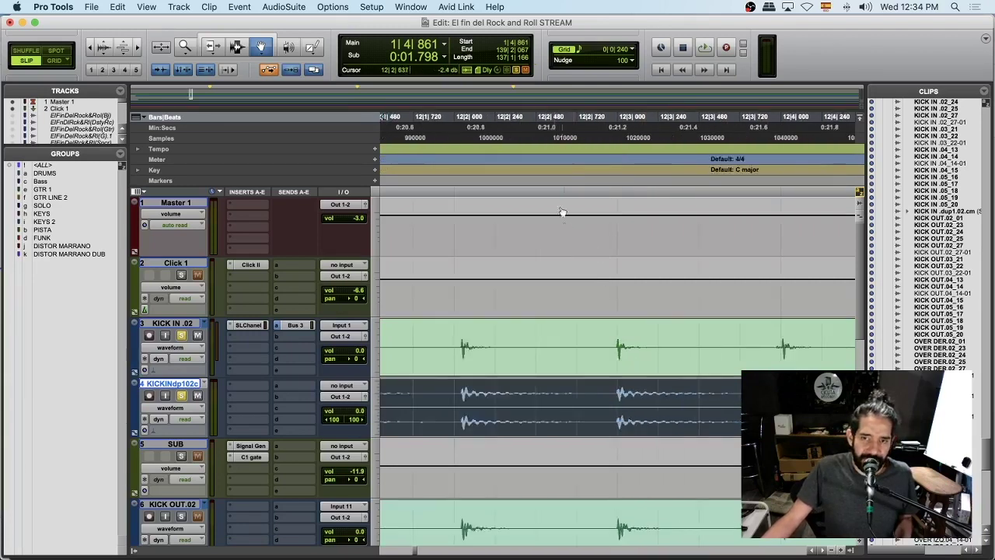
{"action": "left_click", "coordinate": [561, 193]}
{"action": "key", "text": "super+bracketleft"}
{"action": "key", "text": "super+bracketleft"}
{"action": "key", "text": "super+bracketleft"}
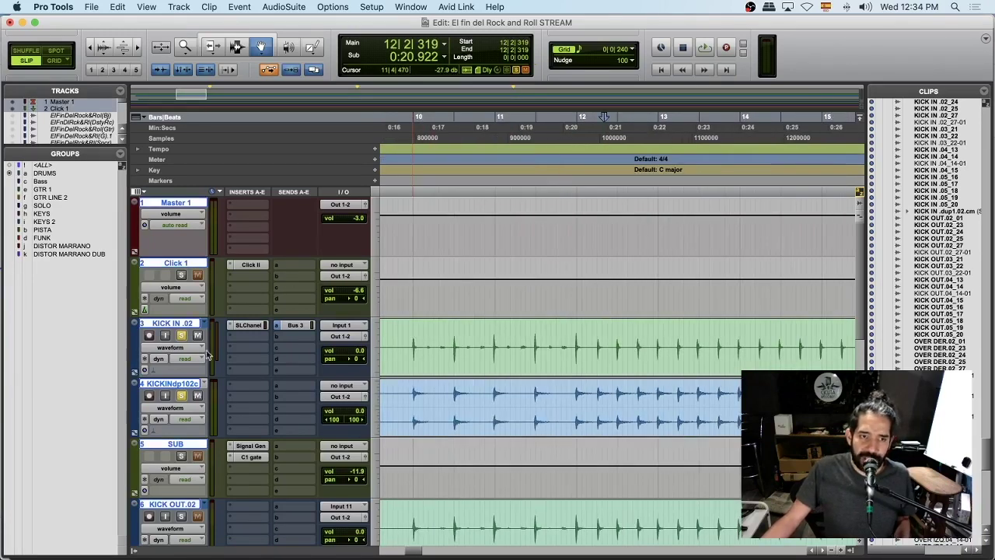
{"action": "key", "text": "space"}
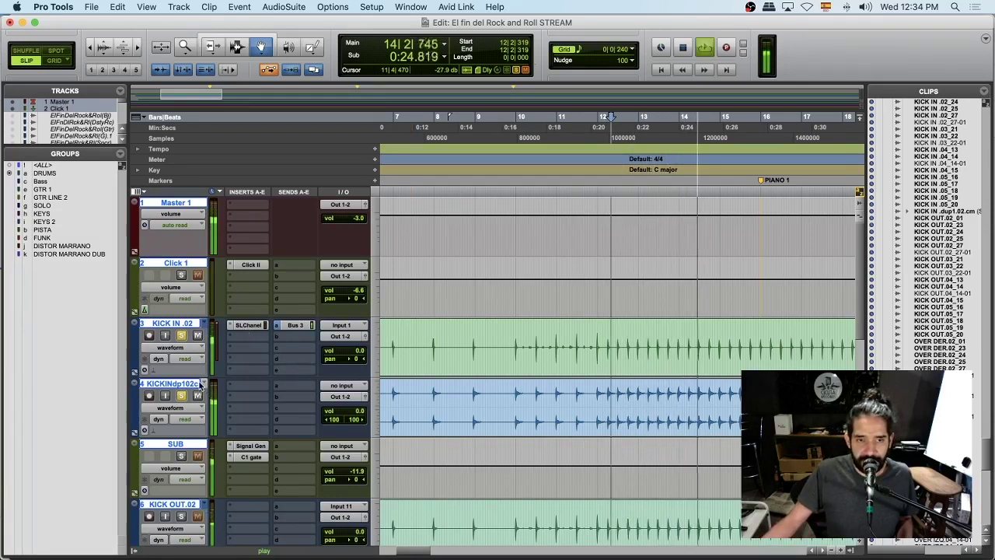
Compare KICK IN and the committed kick separately and together by switching their solos, and stop playback.
{"action": "left_click", "coordinate": [181, 395]}
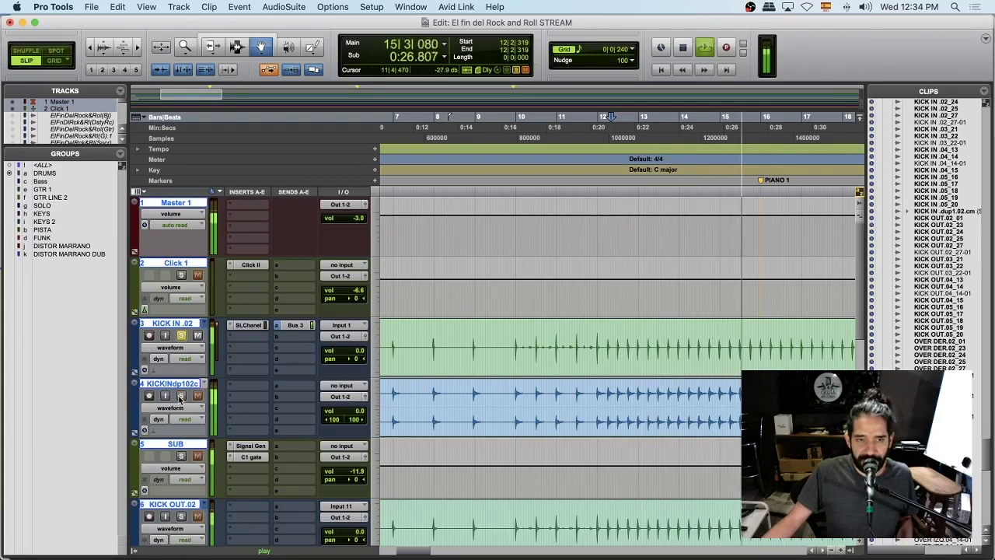
{"action": "left_click", "coordinate": [180, 336]}
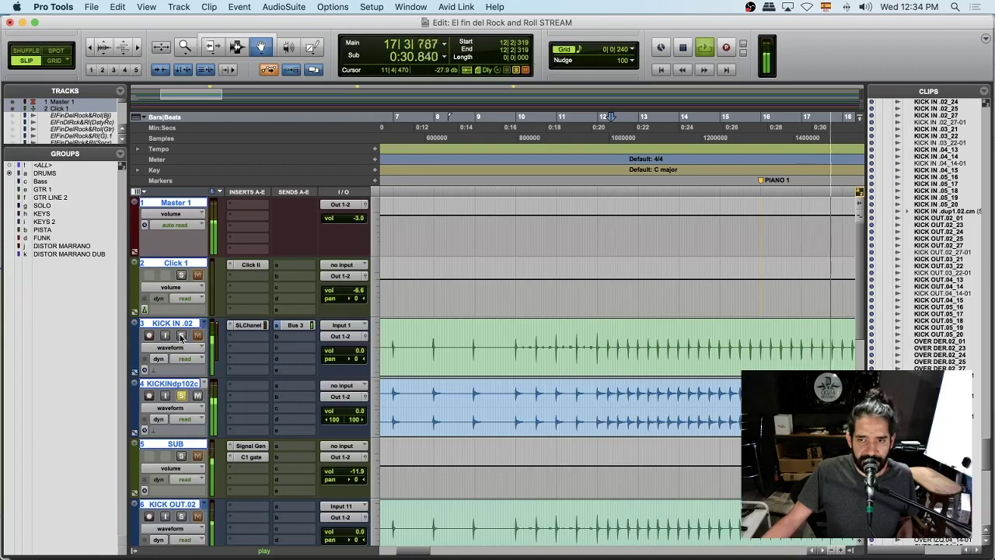
{"action": "left_click", "coordinate": [181, 336]}
{"action": "key", "text": "super+bracketleft"}
{"action": "key", "text": "super+bracketleft"}
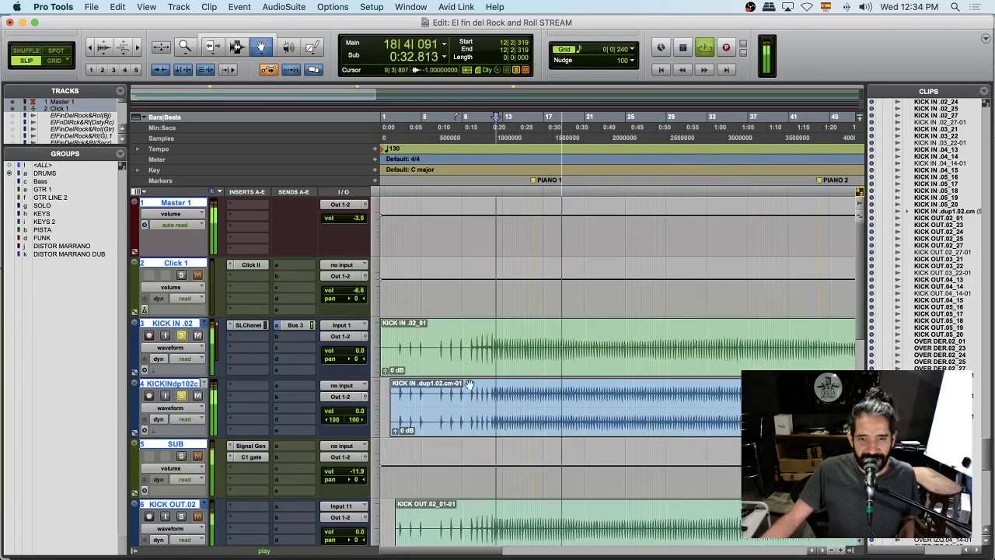
{"action": "key", "text": "space"}
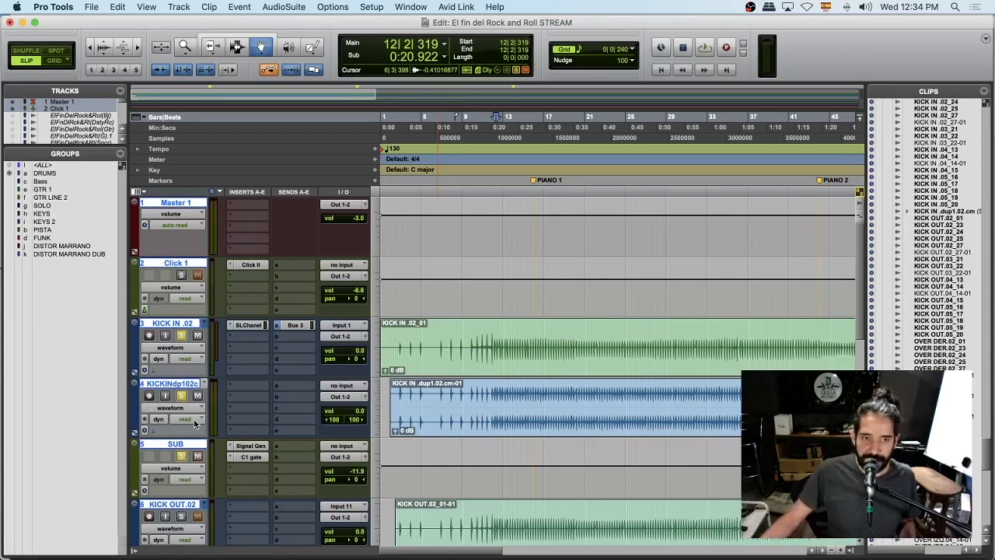
In the mixer, set KICK IN to -3.0 dB and the committed kick to -8.6 dB, ordering channels KICK IN, KICK OUT, SUB, committed kick.
{"action": "key", "text": "super+equal"}
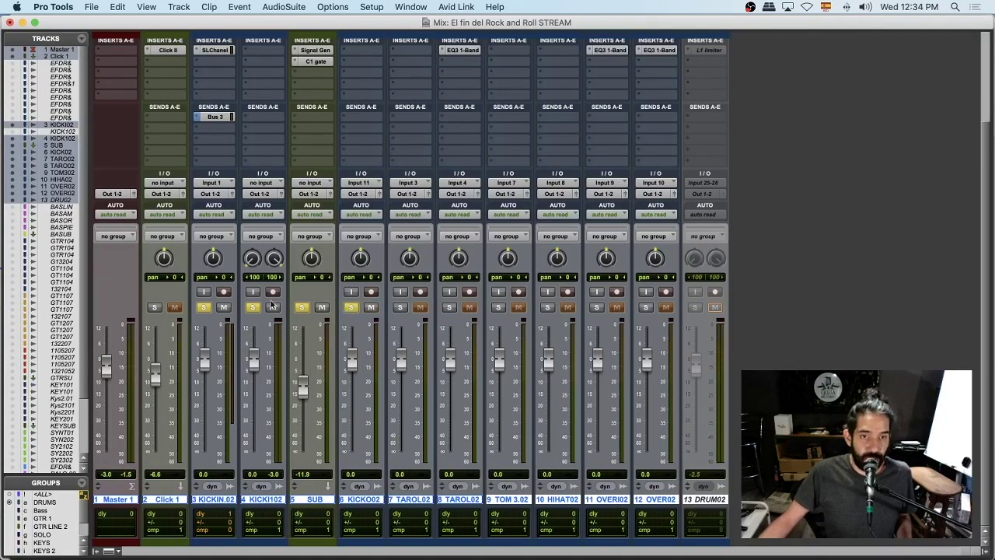
{"action": "left_click_drag", "start_coordinate": [206, 358], "coordinate": [261, 384]}
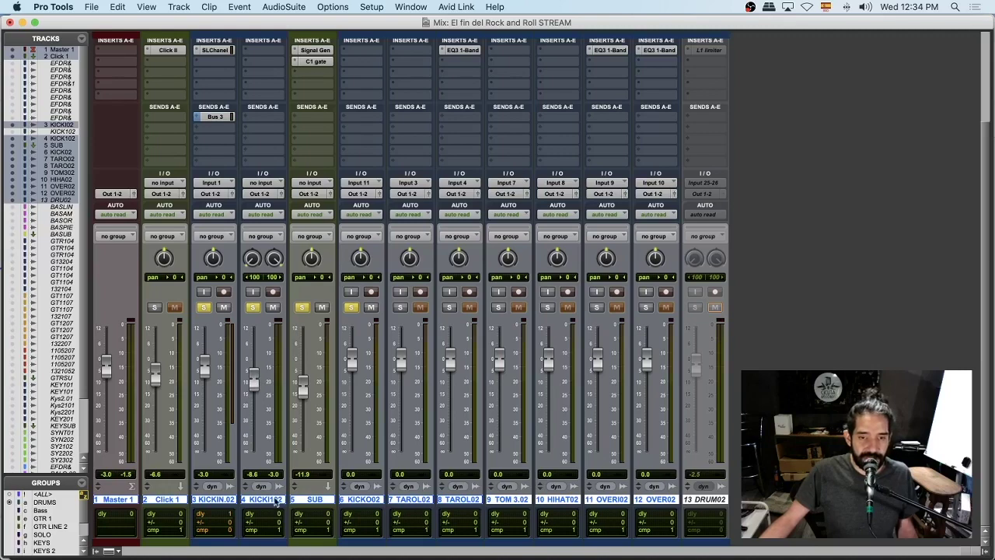
{"action": "left_click", "coordinate": [268, 500]}
{"action": "left_click_drag", "start_coordinate": [268, 500], "coordinate": [383, 501]}
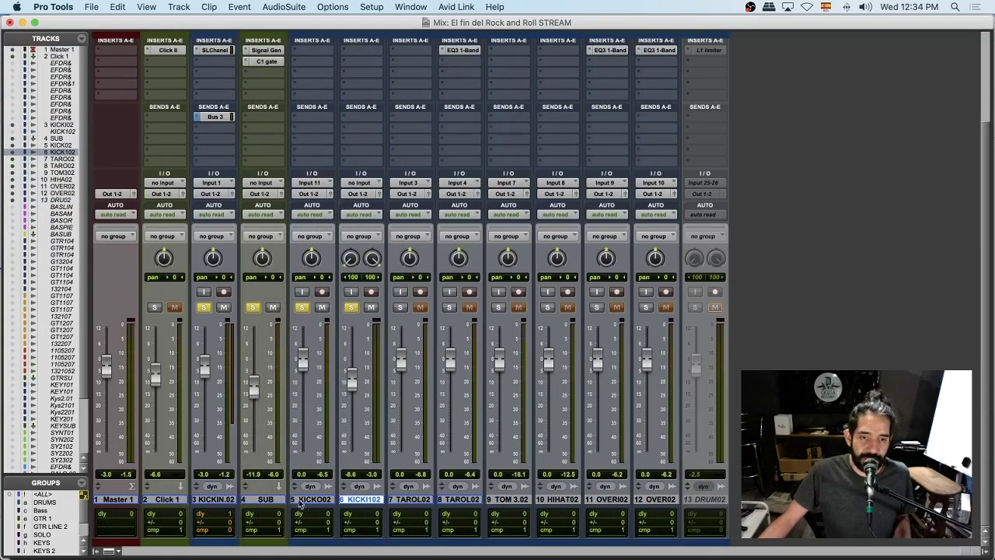
{"action": "left_click_drag", "start_coordinate": [301, 503], "coordinate": [269, 500]}
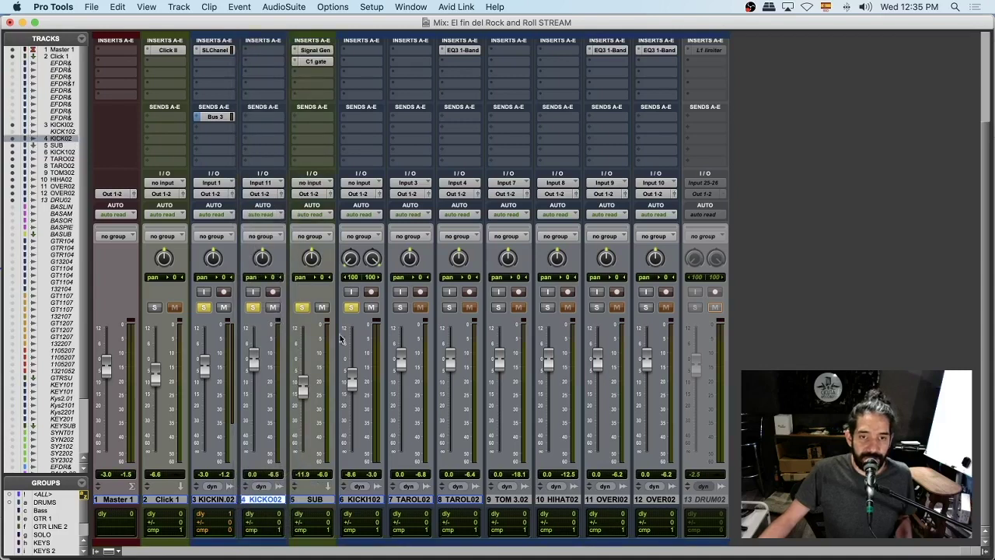
Balance the soloed kick channels: KICK IN -1.4 dB, KICK OUT -3.6 dB, SUB -15.3 dB and committed kick -11.3 dB.
{"action": "left_click_drag", "start_coordinate": [351, 382], "coordinate": [359, 487]}
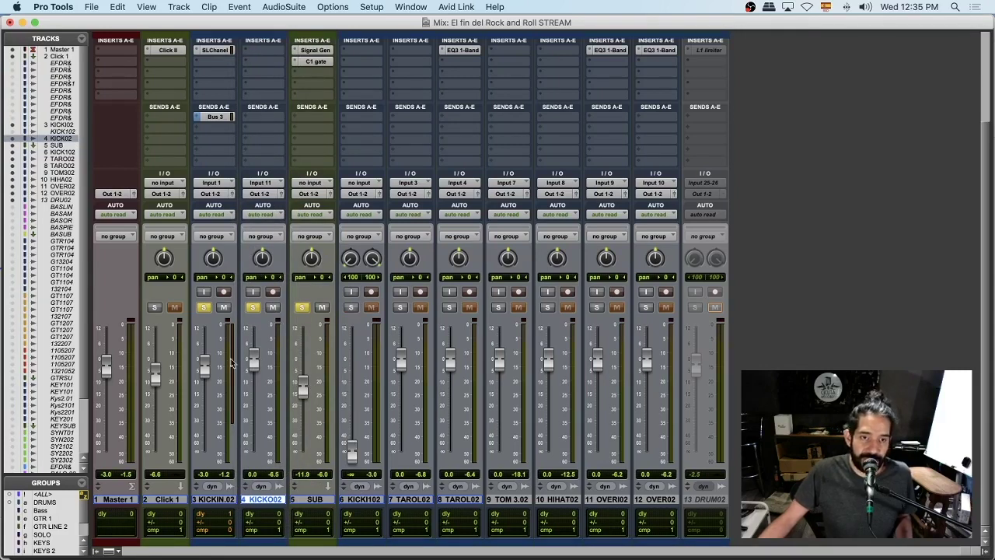
{"action": "left_click_drag", "start_coordinate": [205, 374], "coordinate": [305, 398]}
{"action": "left_click_drag", "start_coordinate": [352, 449], "coordinate": [353, 391]}
{"action": "left_click", "coordinate": [350, 308]}
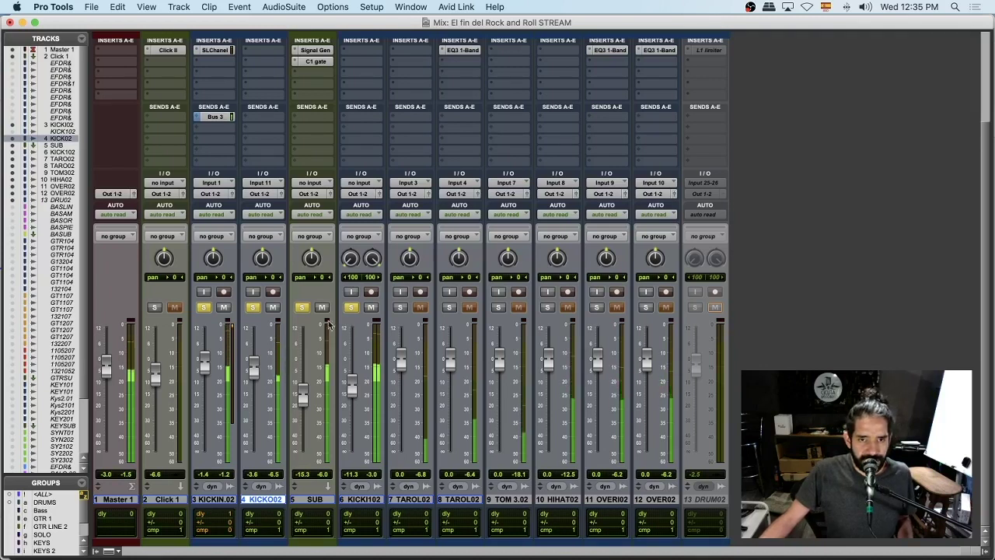
Compare the committed kick alone with the full kick blend, and the blend without and with SUB, by switching solos during playback.
{"action": "left_click", "coordinate": [301, 308]}
{"action": "left_click", "coordinate": [251, 308]}
{"action": "left_click", "coordinate": [204, 308]}
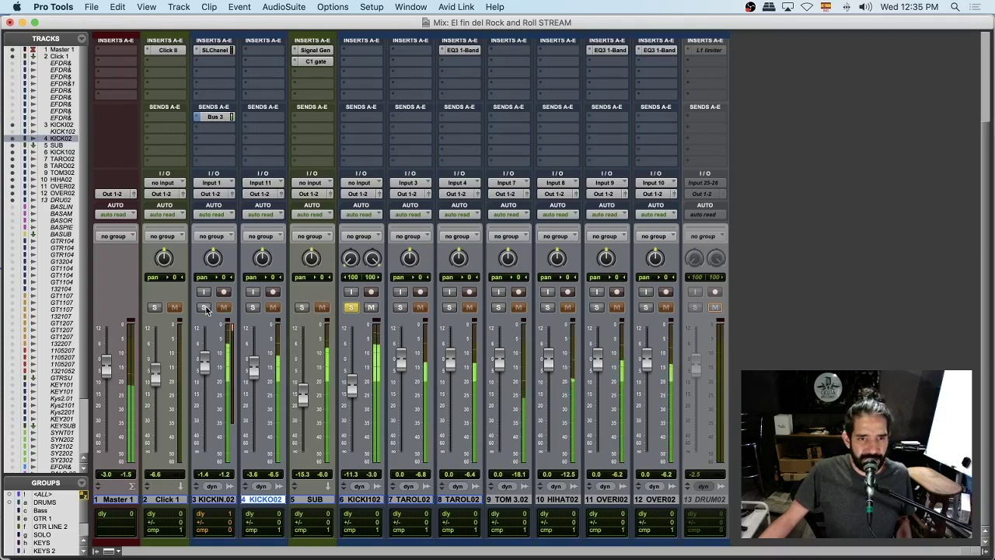
{"action": "left_click", "coordinate": [204, 308]}
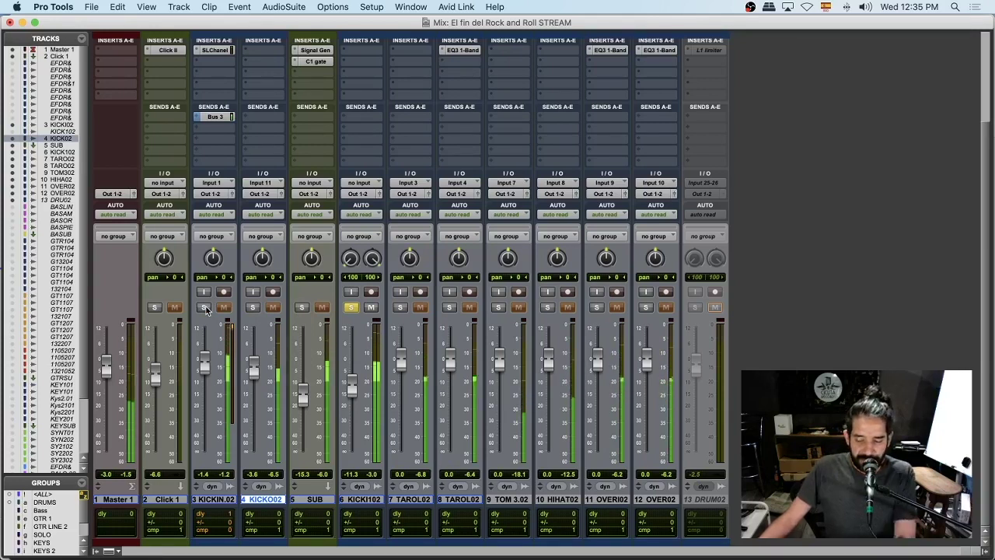
{"action": "left_click", "coordinate": [251, 308]}
{"action": "left_click", "coordinate": [301, 308]}
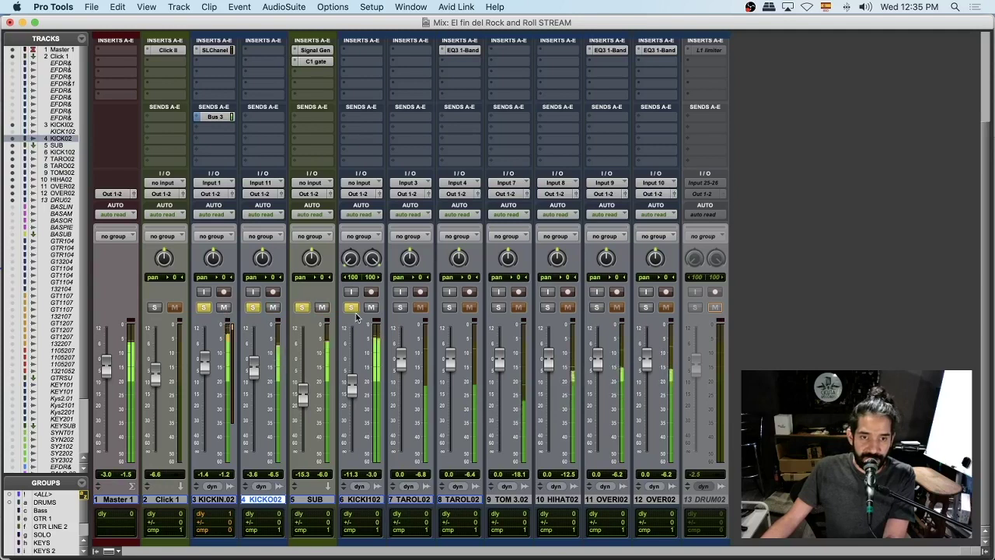
{"action": "left_click", "coordinate": [303, 307]}
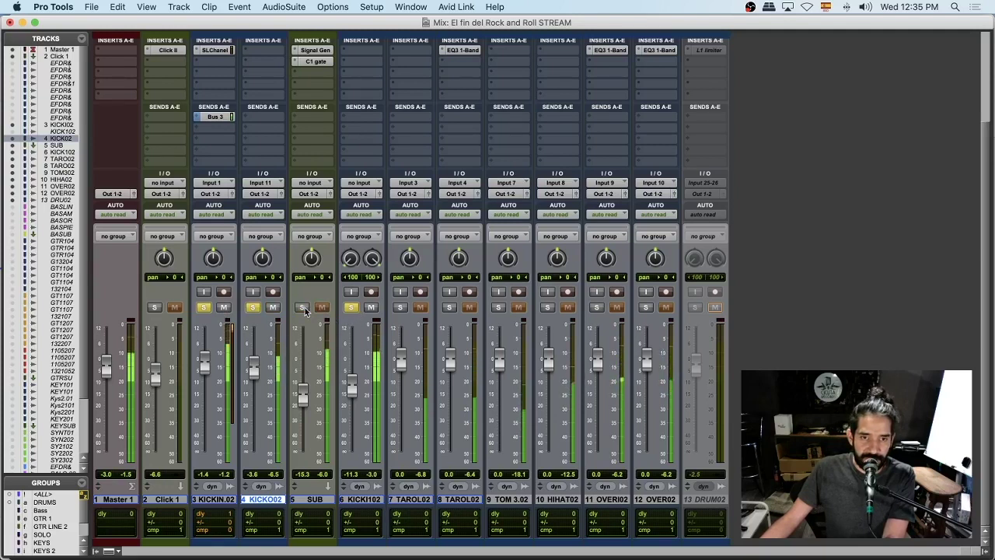
{"action": "left_click", "coordinate": [302, 308]}
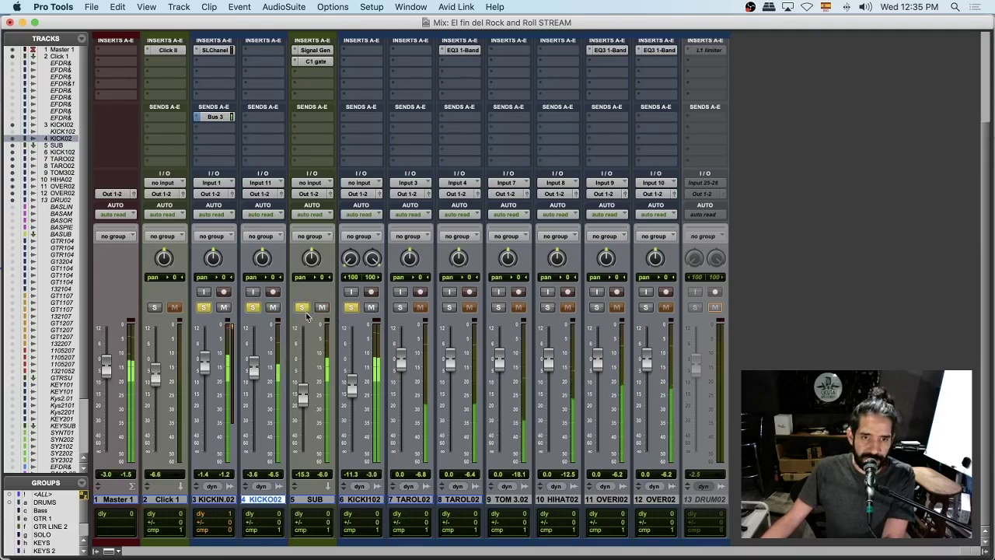
Set SUB to -16.9 dB and pan the soloed overheads fully apart, OVER IZQ 100 left and OVER DER 100 right.
{"action": "left_click_drag", "start_coordinate": [304, 393], "coordinate": [305, 399]}
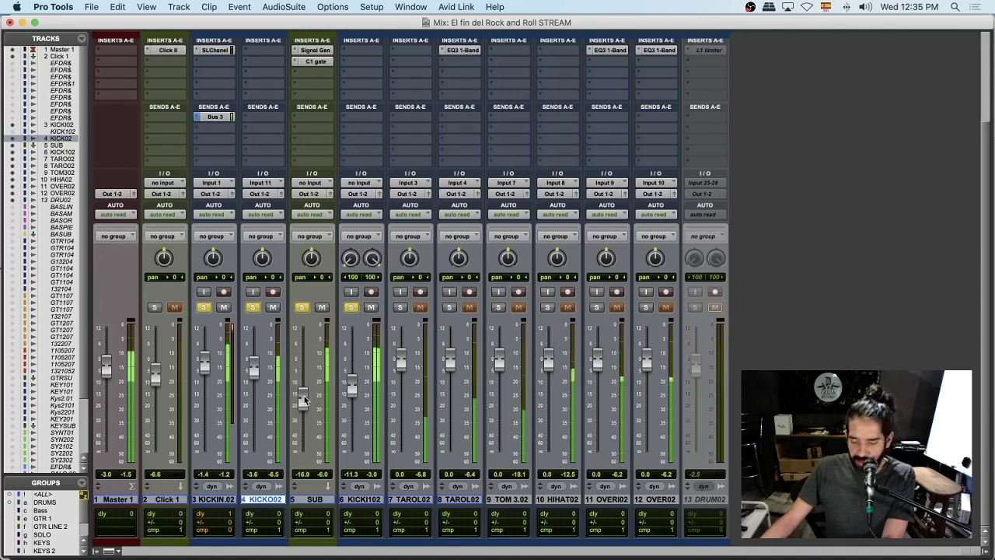
{"action": "key", "text": "space"}
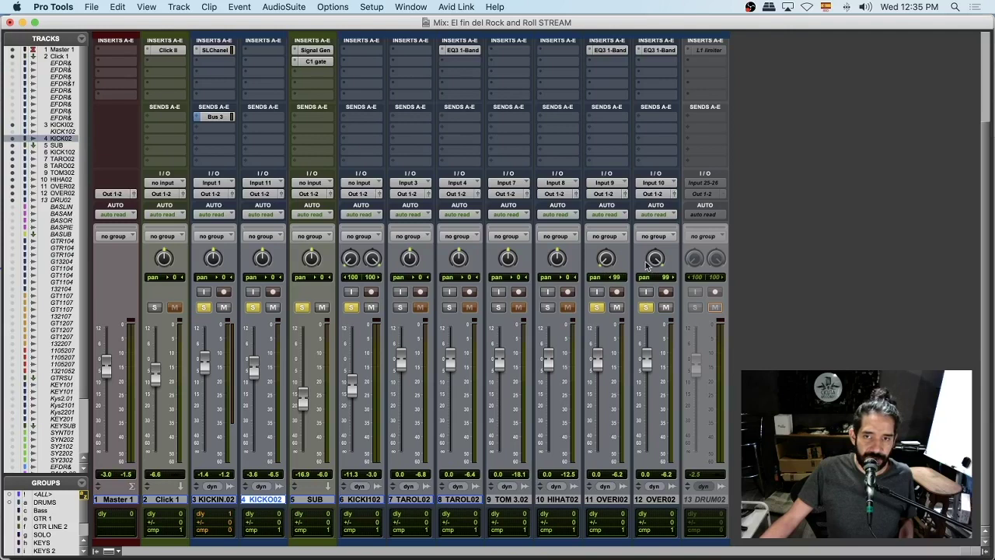
{"action": "key", "text": "space"}
{"action": "left_click_drag", "start_coordinate": [605, 259], "coordinate": [653, 241]}
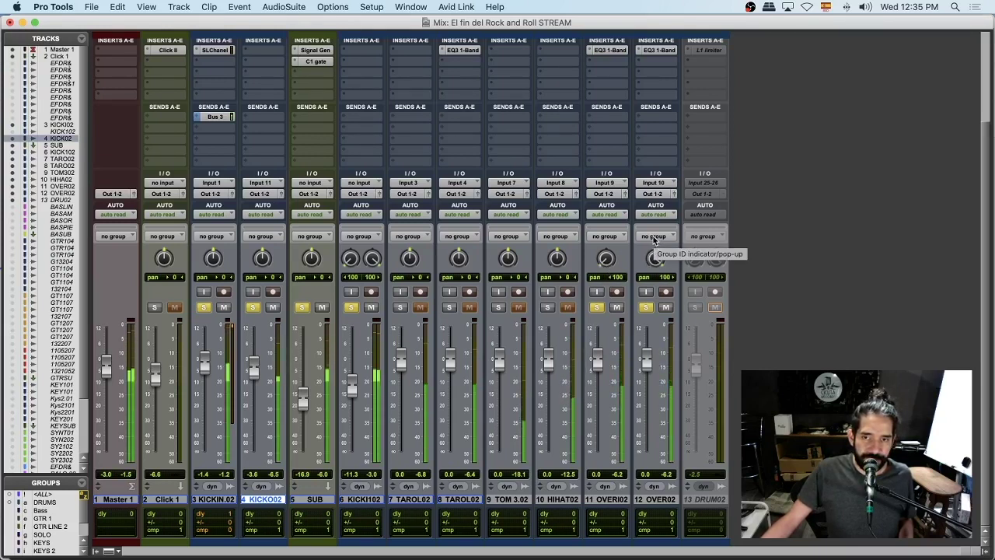
Change the OVER IZQ 1-band EQ to a high-pass filter, adjust its cutoff frequency, and close the plug-in.
{"action": "left_click", "coordinate": [607, 50]}
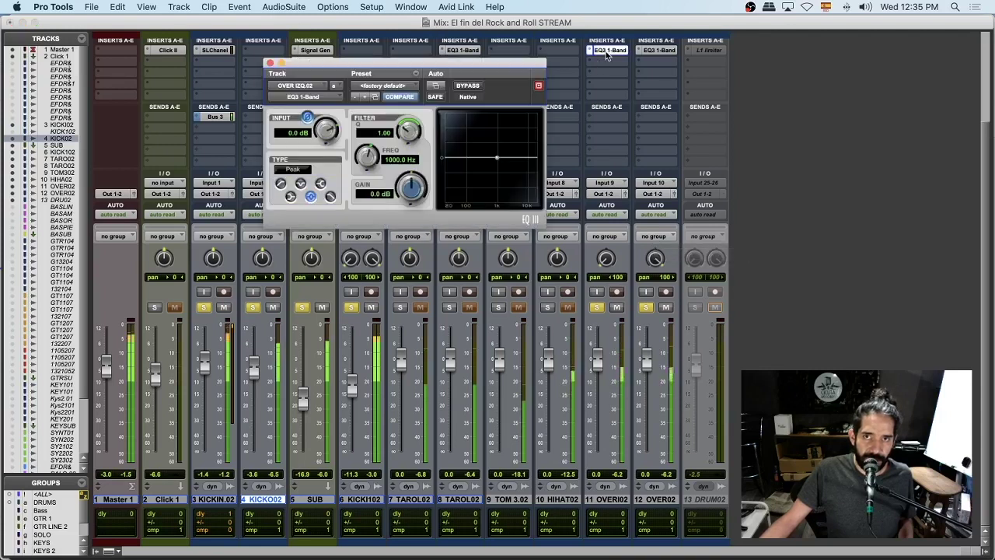
{"action": "left_click", "coordinate": [282, 184]}
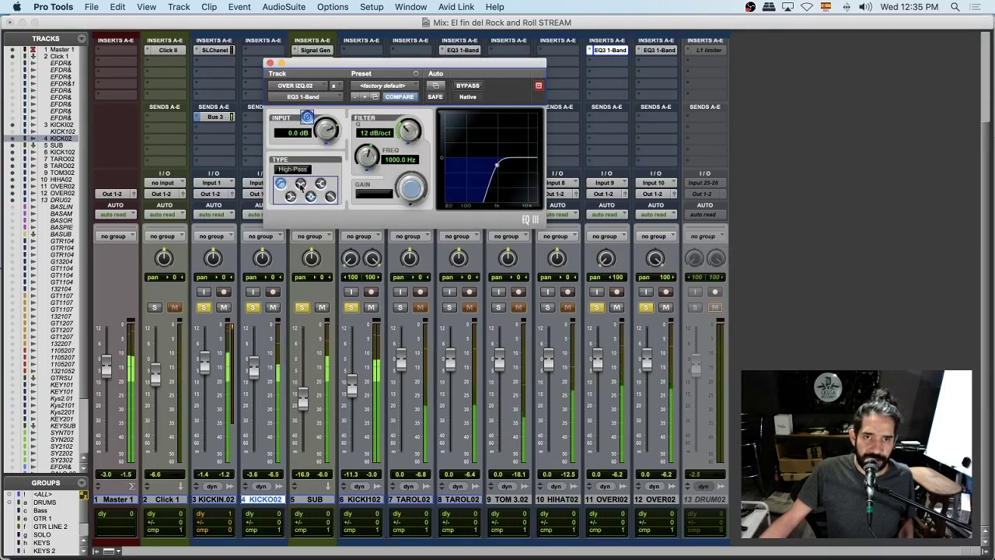
{"action": "left_click_drag", "start_coordinate": [498, 163], "coordinate": [506, 165]}
{"action": "left_click", "coordinate": [270, 63]}
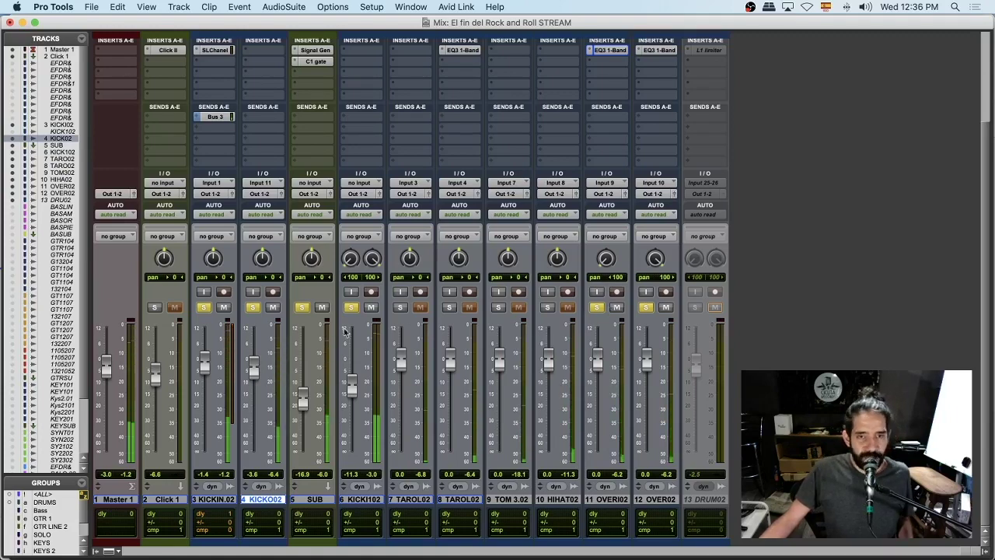
Show the Edit window and examine the KICK IN and KICK OUT clips over the full song length.
{"action": "key", "text": "super+equal"}
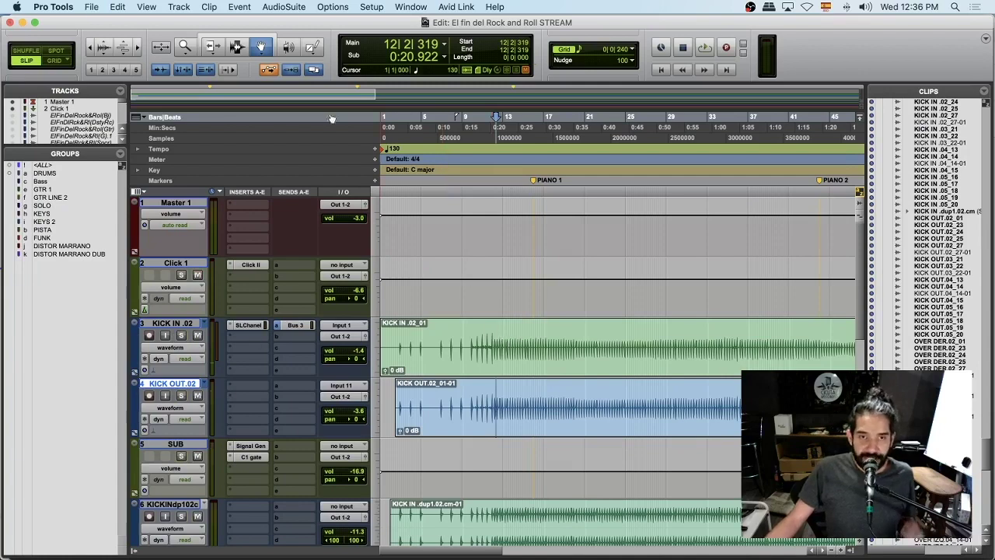
{"action": "scroll", "coordinate": [544, 323], "scroll_direction": "down", "scroll_amount": 1}
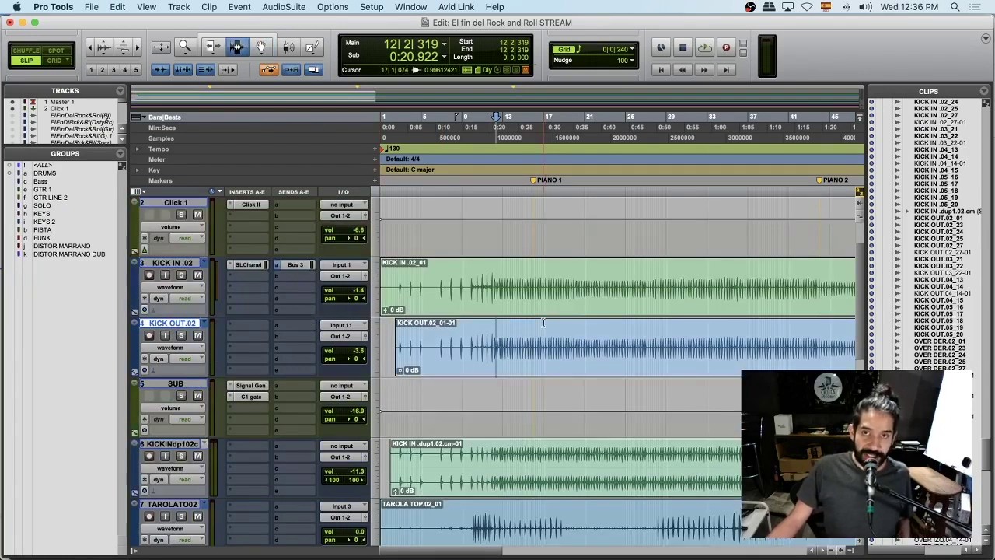
{"action": "key", "text": "r"}
{"action": "key", "text": "super+bracketleft"}
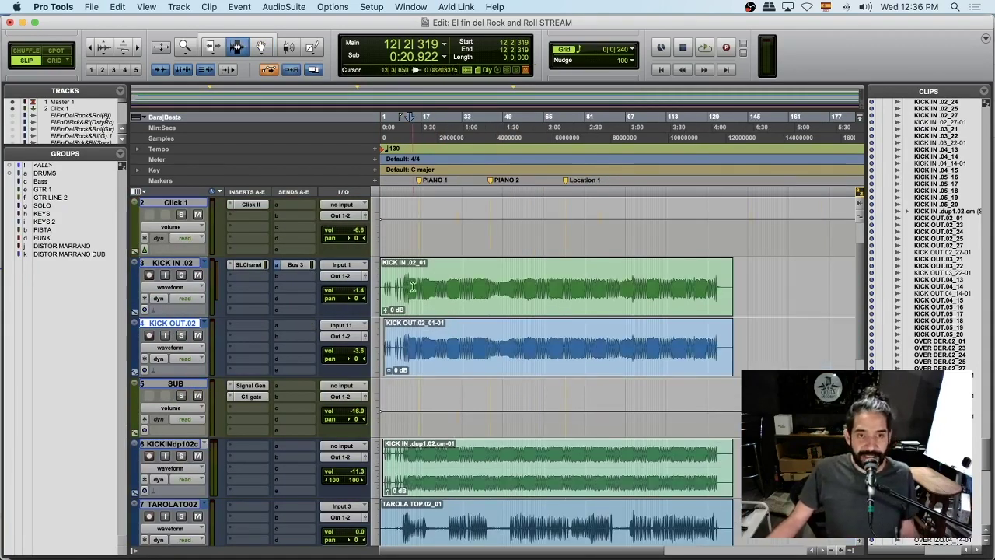
{"action": "left_click_drag", "start_coordinate": [415, 287], "coordinate": [513, 346]}
{"action": "left_click", "coordinate": [405, 291]}
{"action": "left_click", "coordinate": [437, 336]}
{"action": "left_click", "coordinate": [416, 333]}
{"action": "left_click", "coordinate": [430, 299]}
{"action": "left_click", "coordinate": [412, 300]}
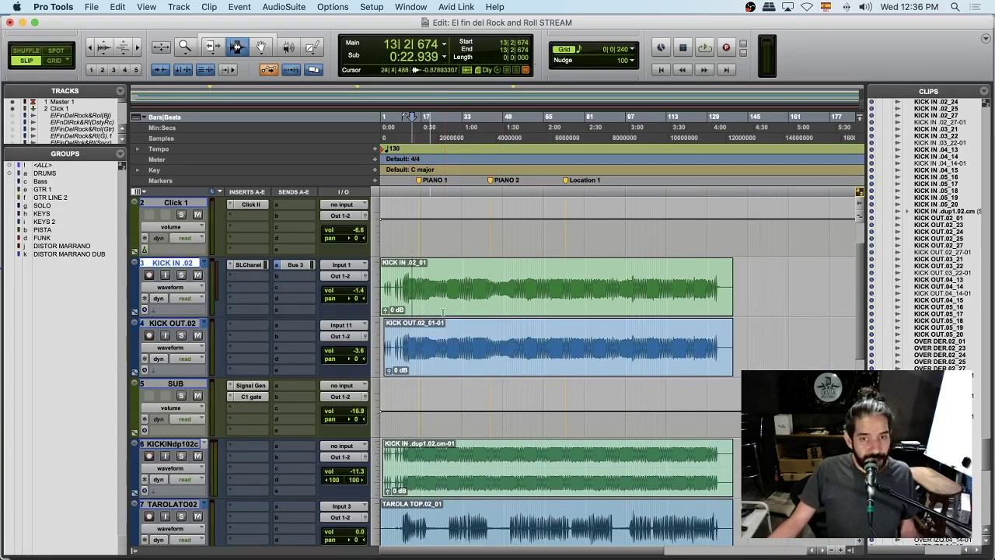
Look through the drum tracks from the kicks down to DRUMS VACIADO and return to the kick tracks.
{"action": "scroll", "coordinate": [443, 312], "scroll_direction": "down", "scroll_amount": 10}
{"action": "scroll", "coordinate": [443, 313], "scroll_direction": "up", "scroll_amount": 5}
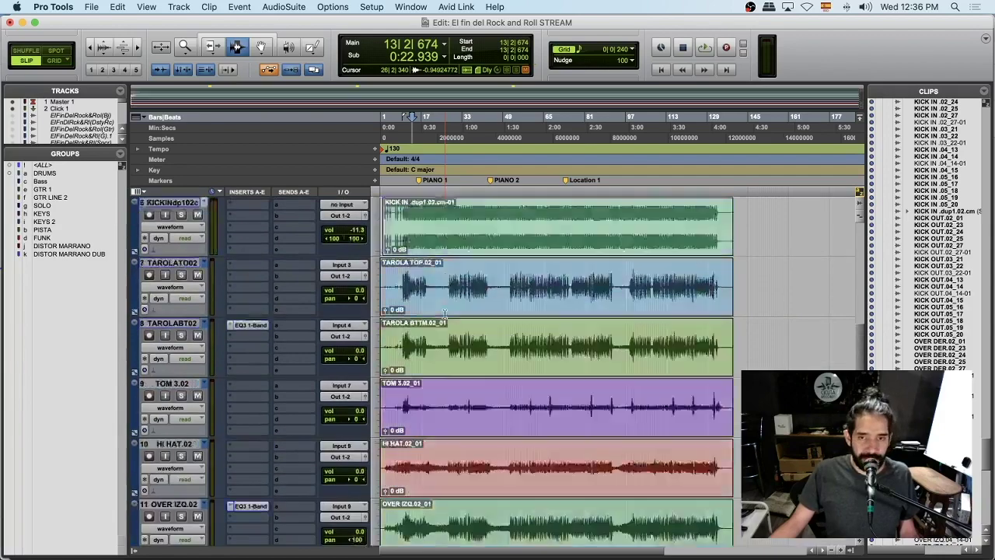
{"action": "scroll", "coordinate": [444, 314], "scroll_direction": "up", "scroll_amount": 5}
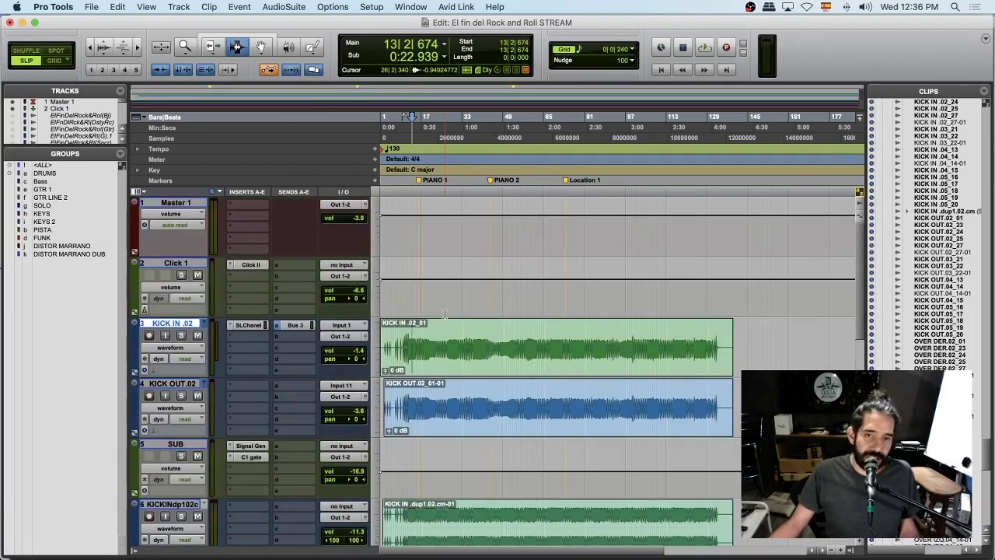
{"action": "scroll", "coordinate": [445, 313], "scroll_direction": "down", "scroll_amount": 6}
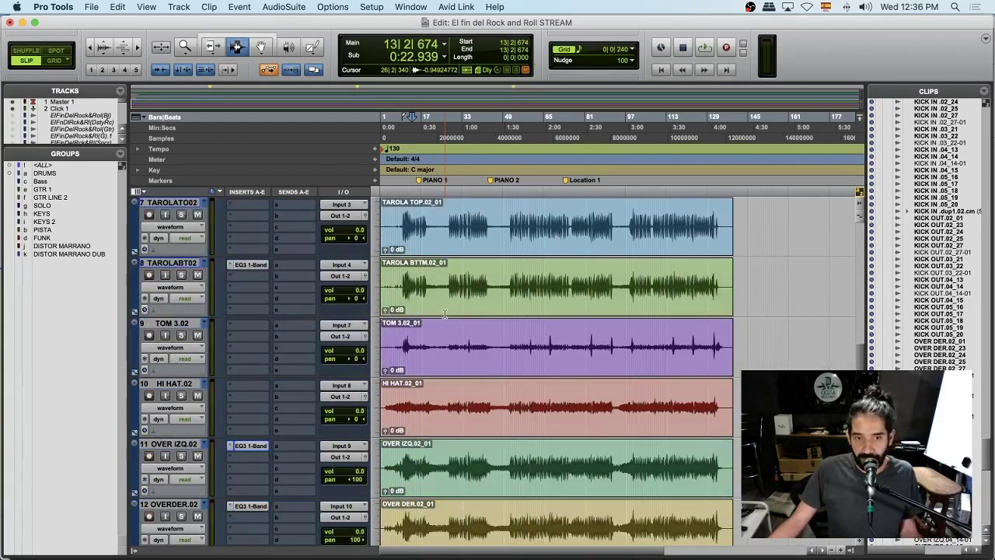
{"action": "scroll", "coordinate": [445, 313], "scroll_direction": "down", "scroll_amount": 2}
{"action": "scroll", "coordinate": [444, 313], "scroll_direction": "up", "scroll_amount": 1}
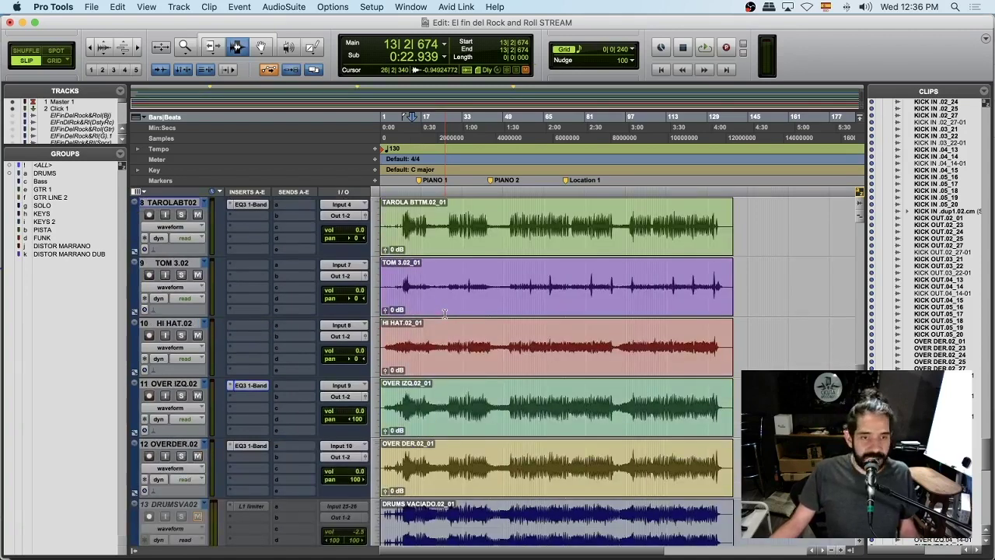
{"action": "scroll", "coordinate": [444, 313], "scroll_direction": "up", "scroll_amount": 7}
Point out several playback positions in the opening part of the KICK IN clip.
{"action": "left_click", "coordinate": [408, 341]}
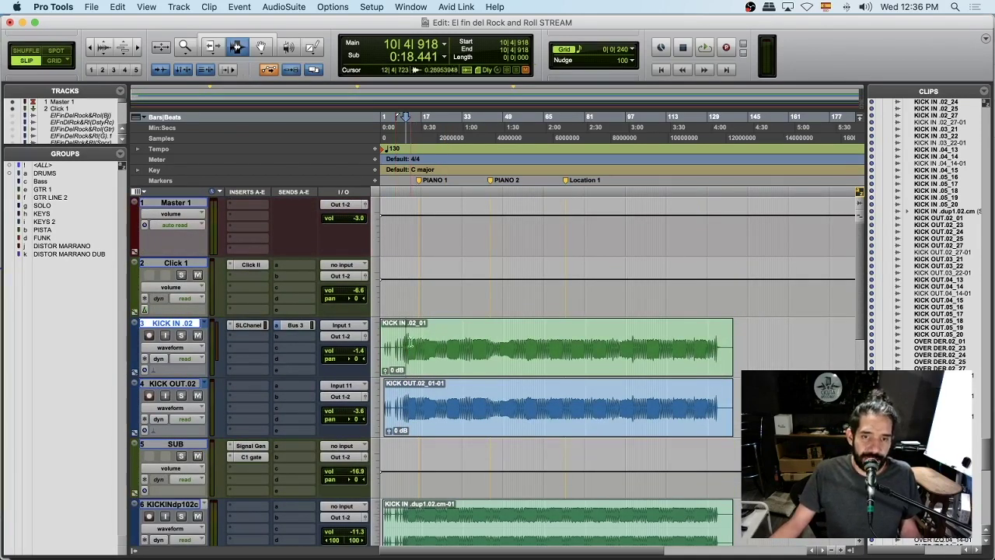
{"action": "left_click", "coordinate": [410, 342]}
{"action": "left_click", "coordinate": [416, 341]}
{"action": "left_click", "coordinate": [425, 342]}
{"action": "left_click", "coordinate": [418, 341]}
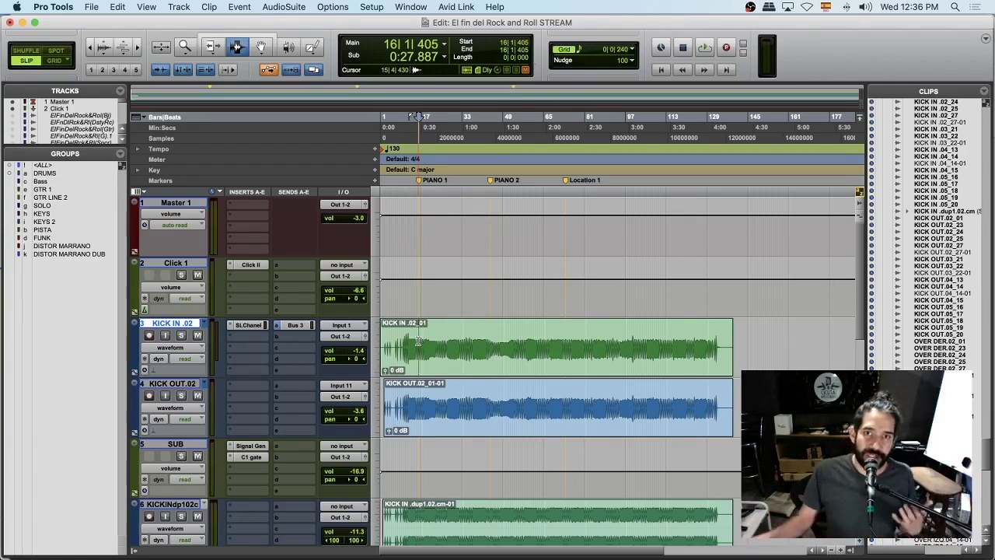
Examine the kick hits around bar 13 up close, and review the drum tracks again at full song length.
{"action": "left_click", "coordinate": [415, 390]}
{"action": "key", "text": "t"}
{"action": "key", "text": "t"}
{"action": "key", "text": "t"}
{"action": "key", "text": "t"}
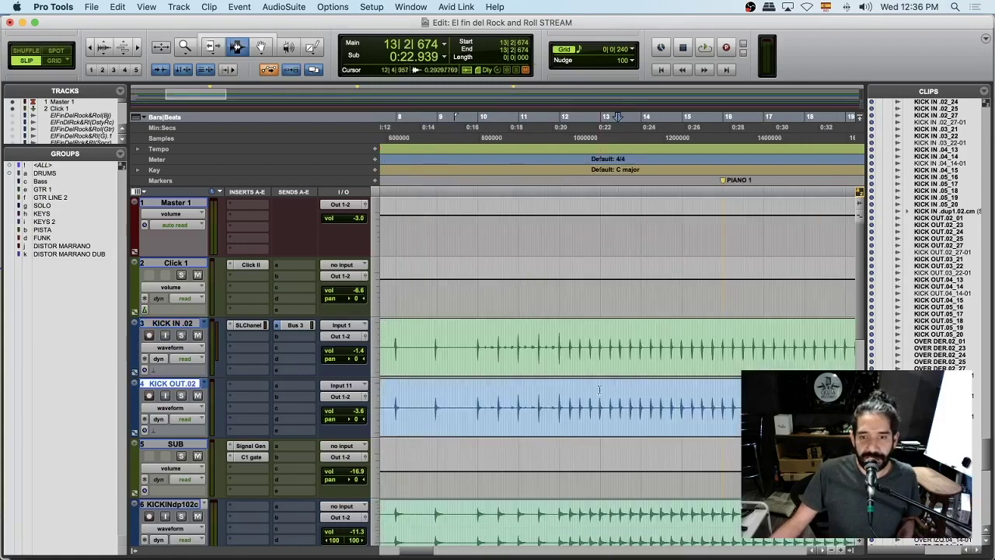
{"action": "key", "text": "super+bracketleft"}
{"action": "key", "text": "super+bracketleft"}
{"action": "key", "text": "super+bracketleft"}
{"action": "key", "text": "super+bracketleft"}
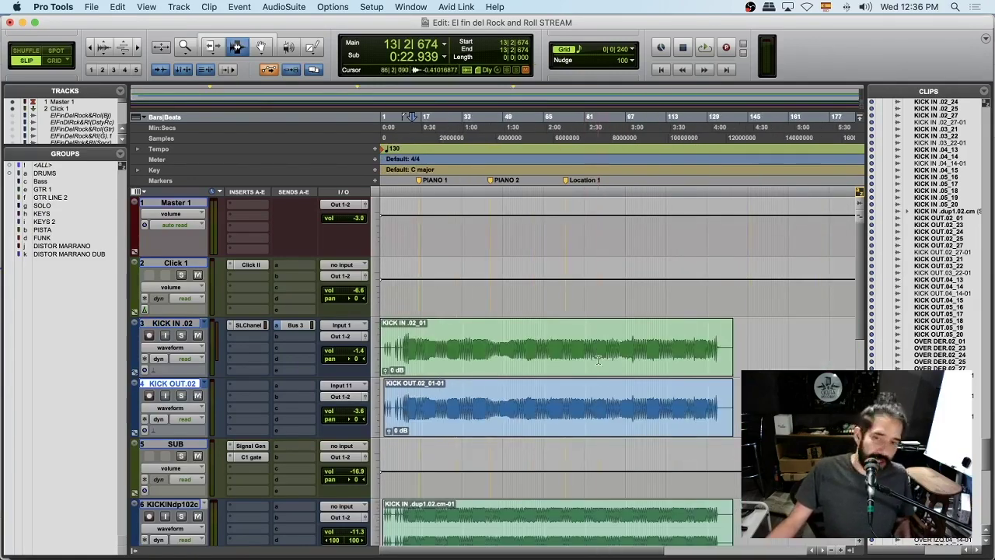
{"action": "scroll", "coordinate": [447, 382], "scroll_direction": "down", "scroll_amount": 6}
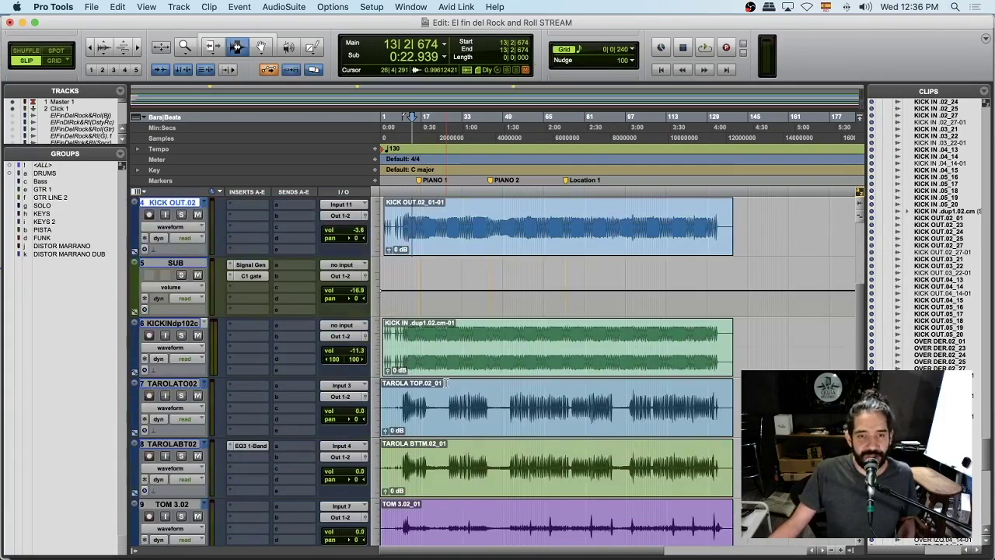
{"action": "scroll", "coordinate": [446, 382], "scroll_direction": "down", "scroll_amount": 3}
{"action": "scroll", "coordinate": [447, 382], "scroll_direction": "up", "scroll_amount": 10}
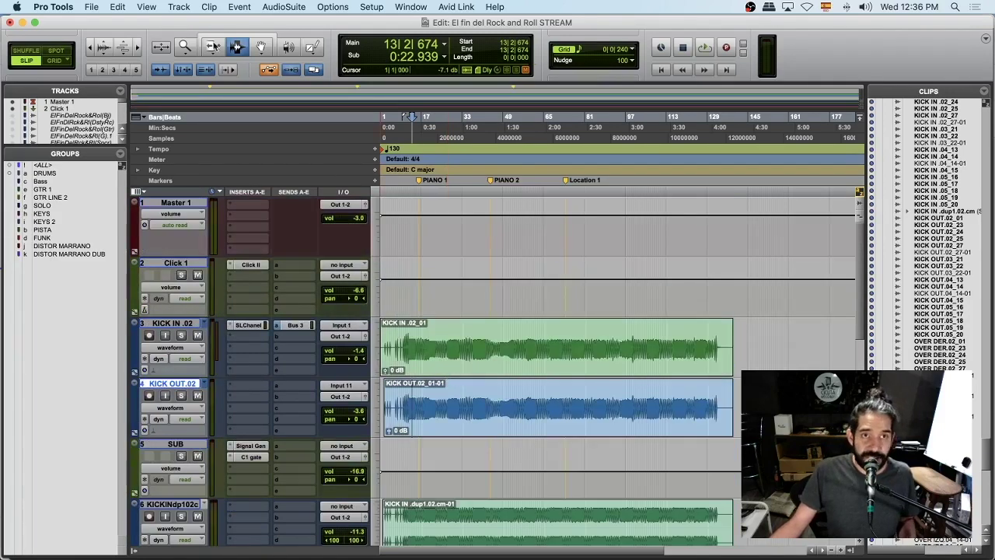
Open the recent session BULLSHIT ROLA 1, saving the changes to the current session.
{"action": "left_click", "coordinate": [91, 7]}
{"action": "mouse_move", "coordinate": [123, 61]}
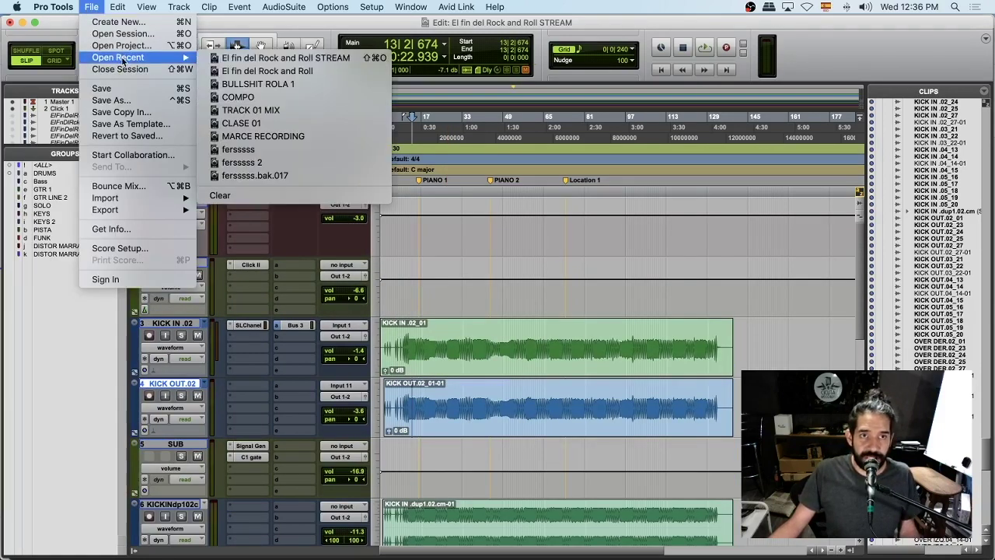
{"action": "left_click", "coordinate": [272, 86]}
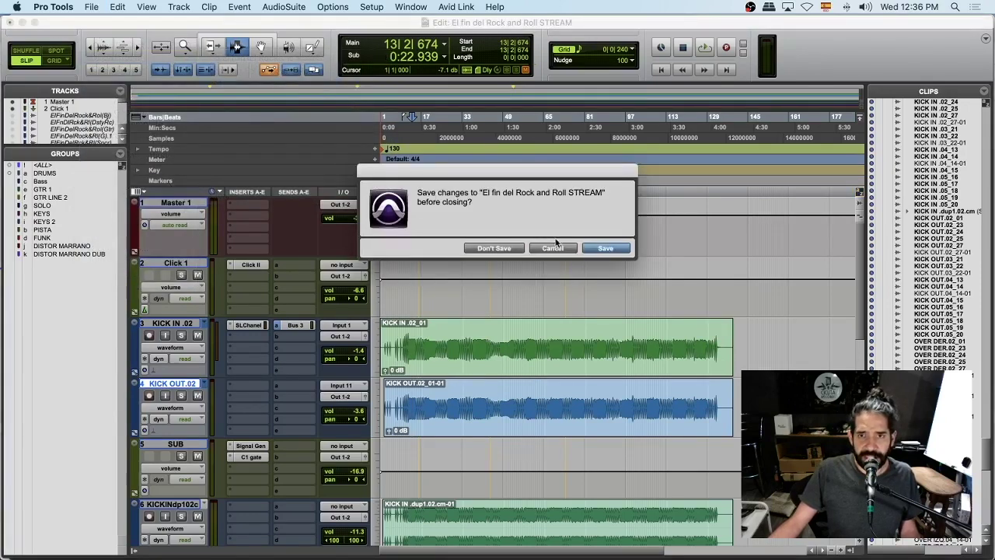
{"action": "left_click", "coordinate": [606, 249]}
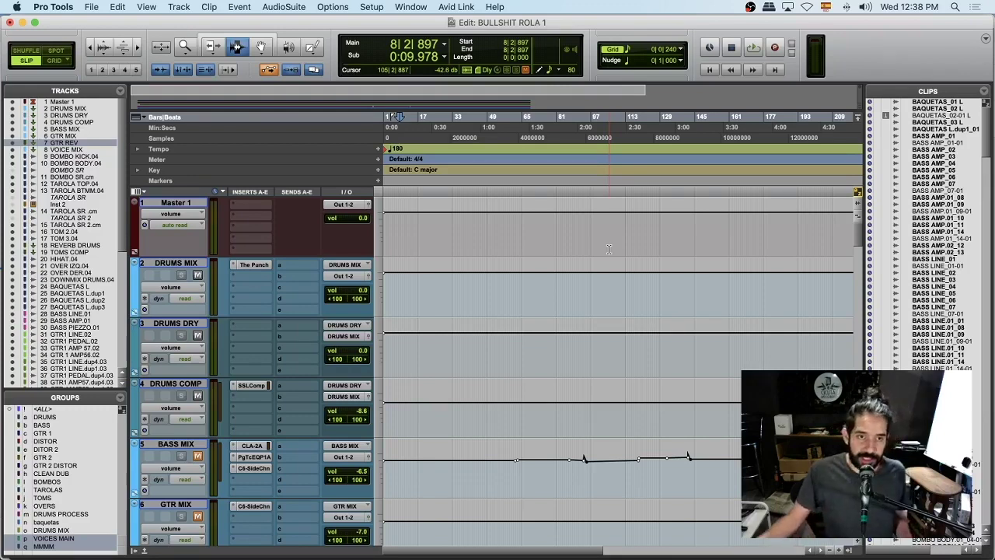
Review the mix bus tracks and examine the routing of DRUMS MIX, DRUMS DRY and DRUMS COMP.
{"action": "scroll", "coordinate": [201, 312], "scroll_direction": "down", "scroll_amount": 2}
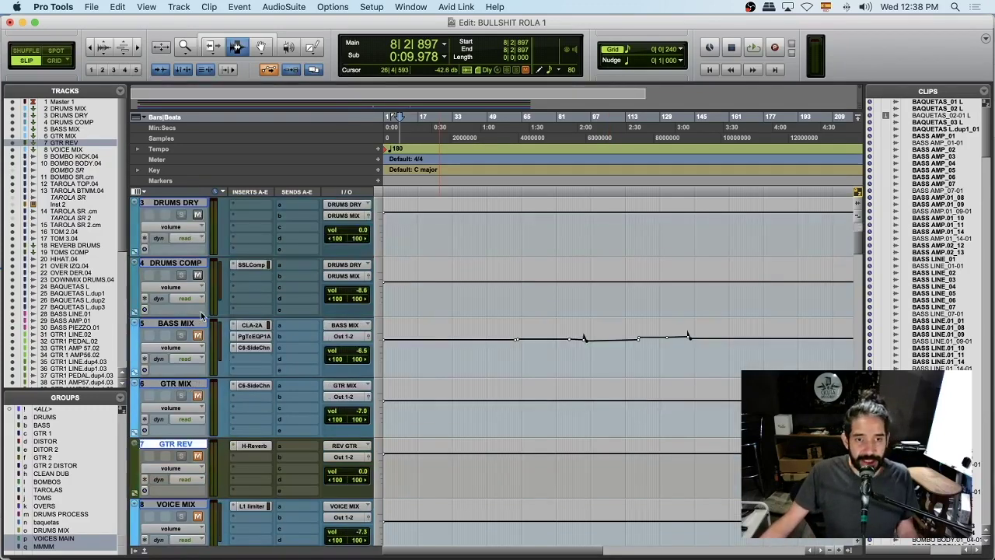
{"action": "scroll", "coordinate": [440, 304], "scroll_direction": "down", "scroll_amount": 3}
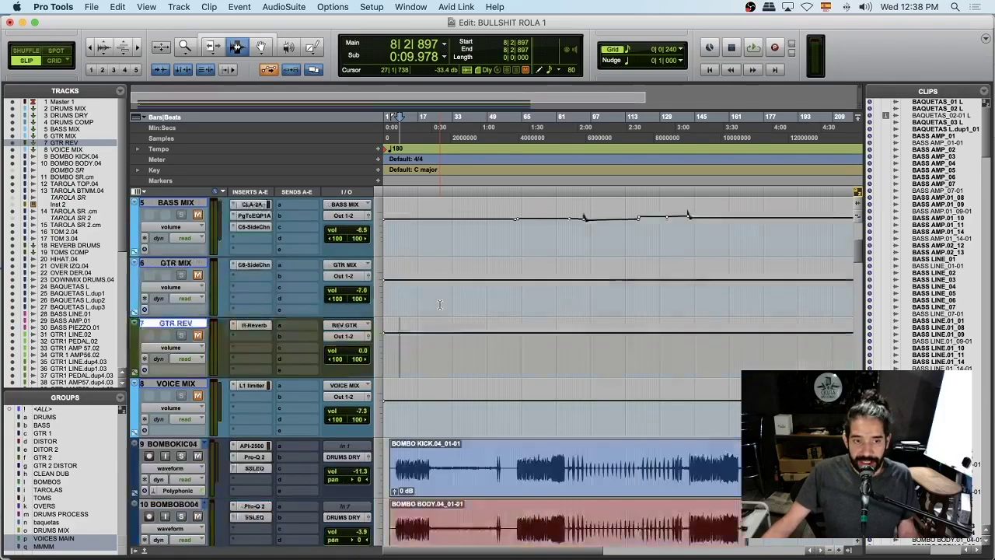
{"action": "scroll", "coordinate": [439, 304], "scroll_direction": "up", "scroll_amount": 5}
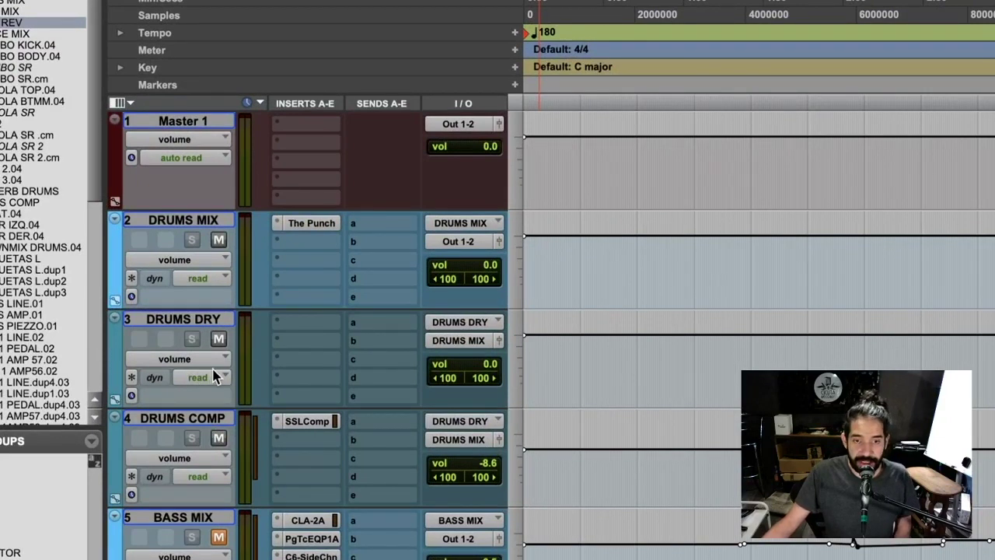
{"action": "left_click", "coordinate": [202, 224]}
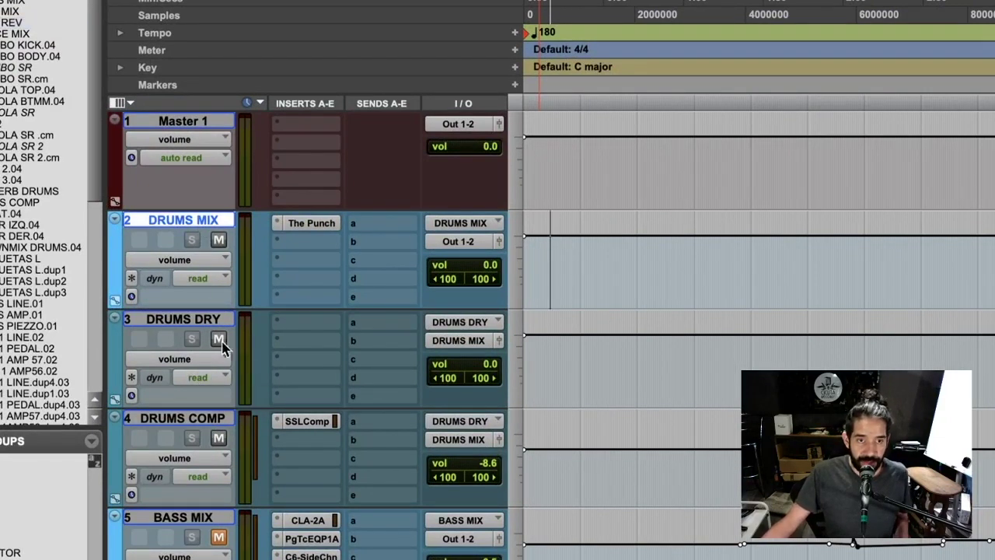
{"action": "left_click", "coordinate": [575, 336]}
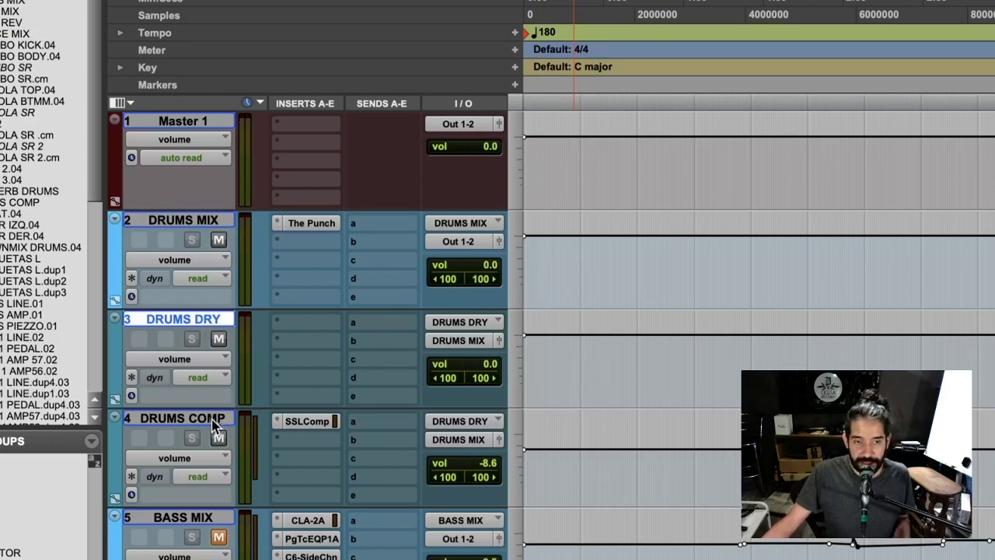
Mute DRUMS COMP, bypass The Punch on DRUMS MIX, and play a passage to hear the unprocessed drums.
{"action": "left_click", "coordinate": [218, 437]}
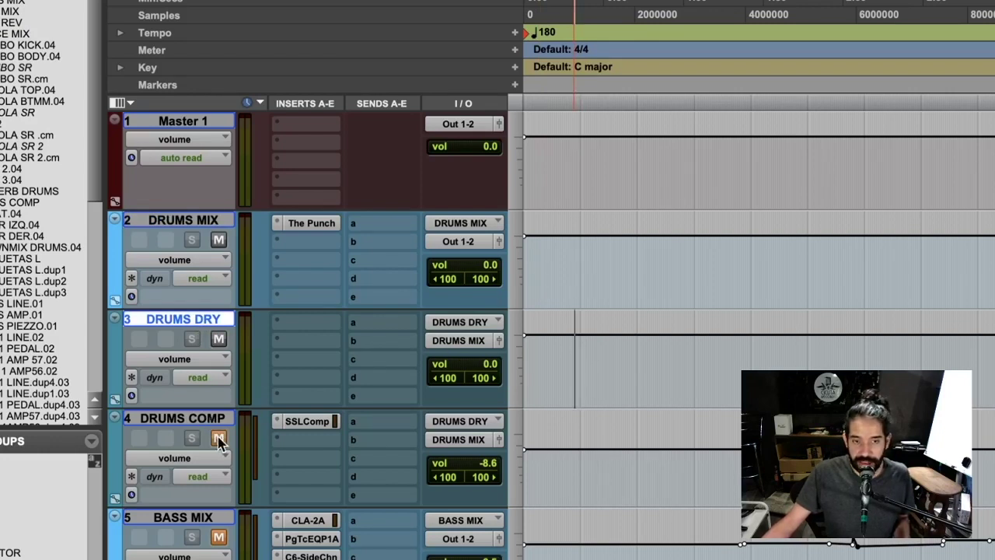
{"action": "left_click", "coordinate": [301, 227]}
{"action": "key", "text": "space"}
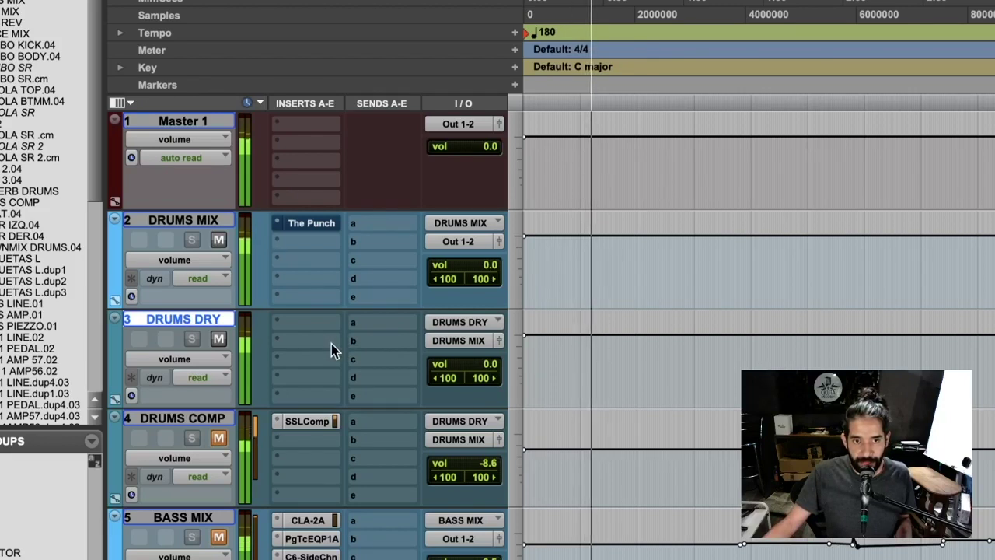
{"action": "key", "text": "space"}
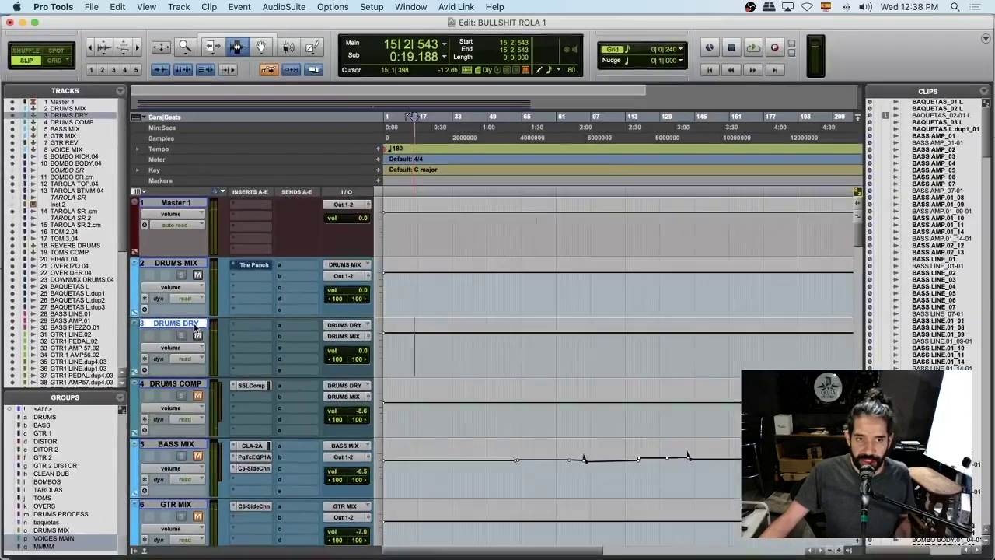
Look through the individual drum tracks, and inspect their inserts, sends and routing in the mixer.
{"action": "scroll", "coordinate": [195, 330], "scroll_direction": "down", "scroll_amount": 15}
{"action": "scroll", "coordinate": [452, 359], "scroll_direction": "up", "scroll_amount": 1}
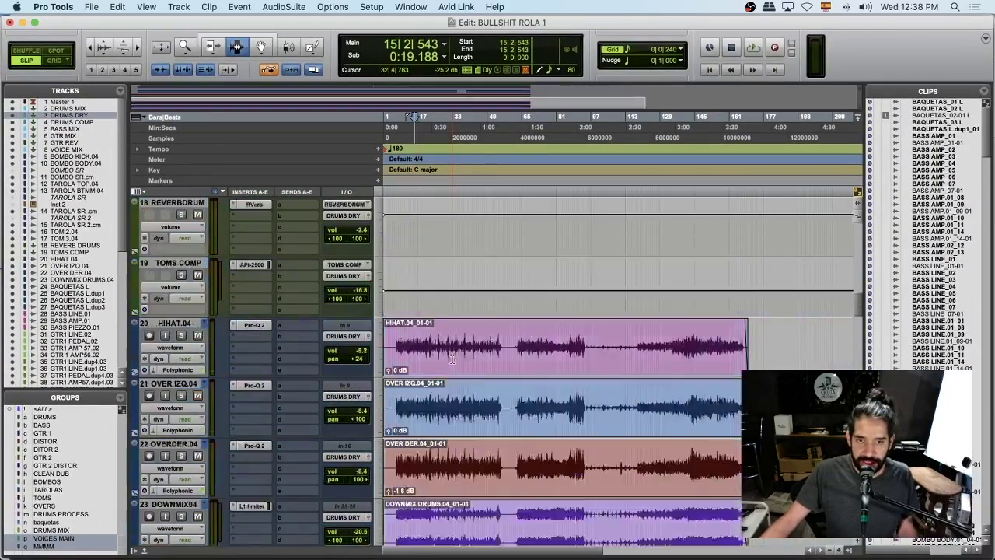
{"action": "scroll", "coordinate": [452, 359], "scroll_direction": "up", "scroll_amount": 5}
{"action": "key", "text": "super+equal"}
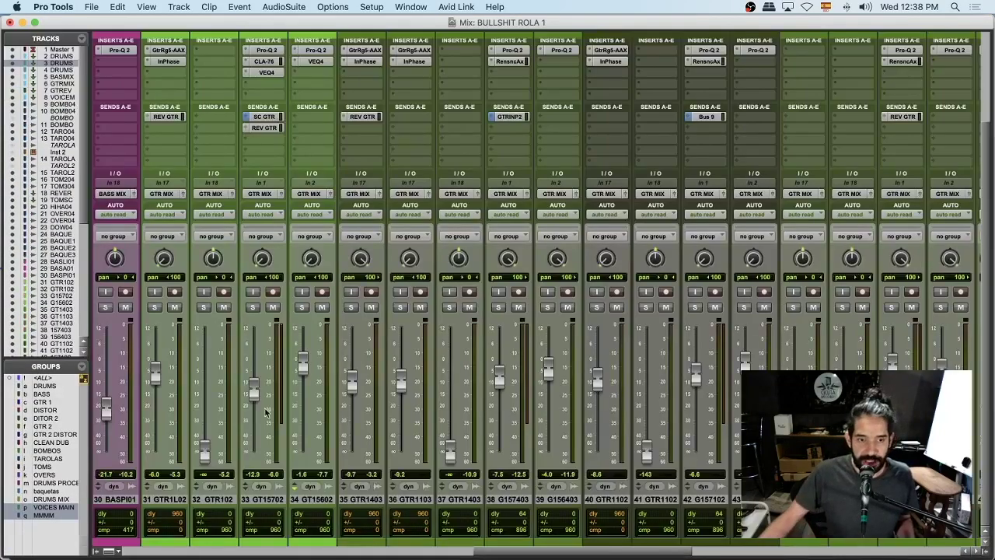
{"action": "scroll", "coordinate": [264, 412], "scroll_direction": "left", "scroll_amount": 15}
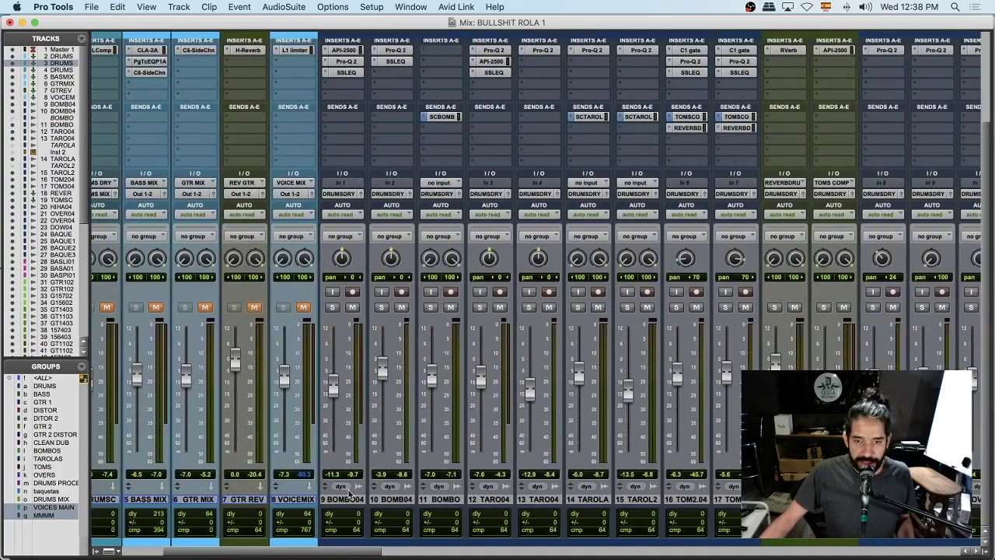
{"action": "scroll", "coordinate": [349, 495], "scroll_direction": "right", "scroll_amount": 5}
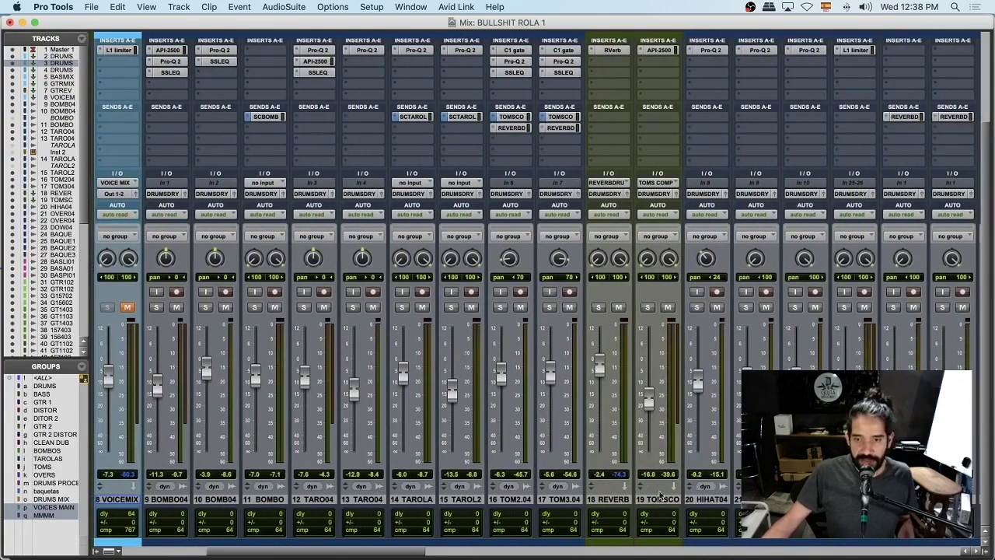
Look through the drum tracks up to the last baqueta track, examining their outputs to the DRUMS DRY bus, and select DRUMS DRY.
{"action": "scroll", "coordinate": [660, 495], "scroll_direction": "right", "scroll_amount": 3}
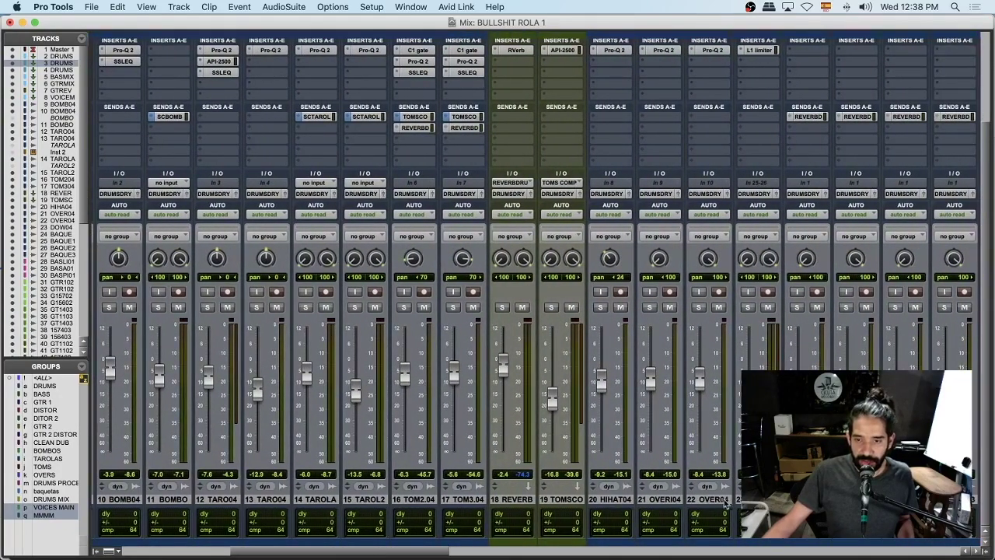
{"action": "scroll", "coordinate": [536, 288], "scroll_direction": "right", "scroll_amount": 2}
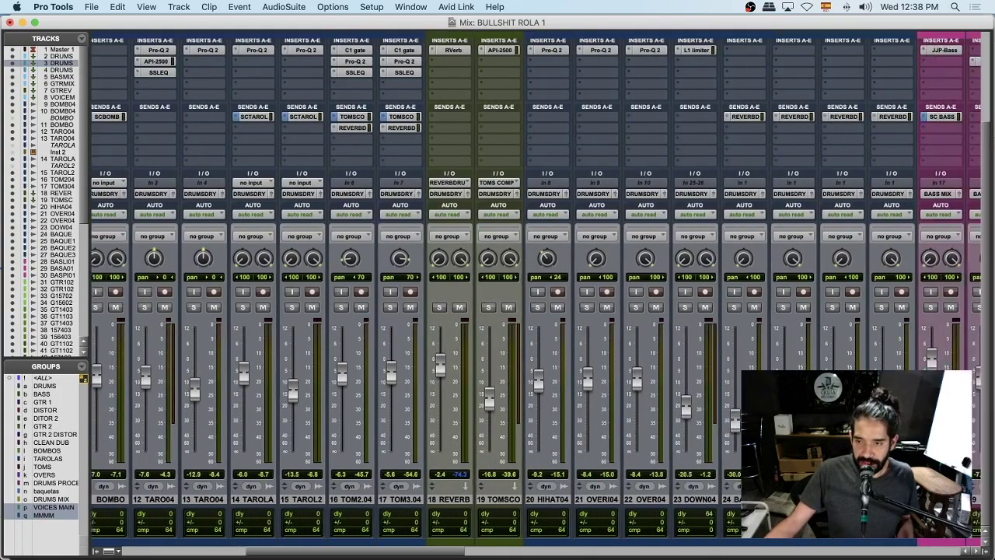
{"action": "left_click", "coordinate": [897, 498]}
{"action": "scroll", "coordinate": [390, 489], "scroll_direction": "left", "scroll_amount": 3}
{"action": "scroll", "coordinate": [381, 488], "scroll_direction": "left", "scroll_amount": 3}
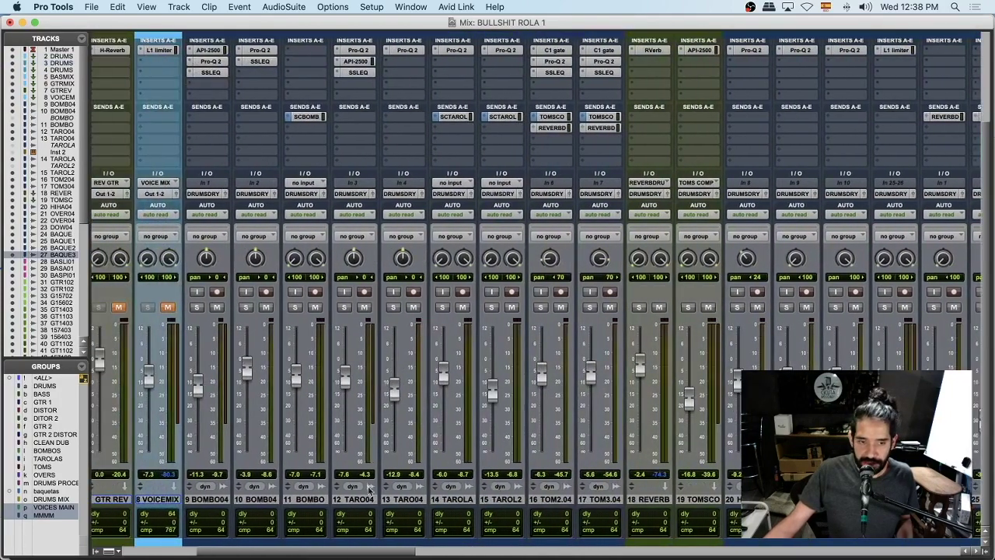
{"action": "scroll", "coordinate": [510, 193], "scroll_direction": "right", "scroll_amount": 5}
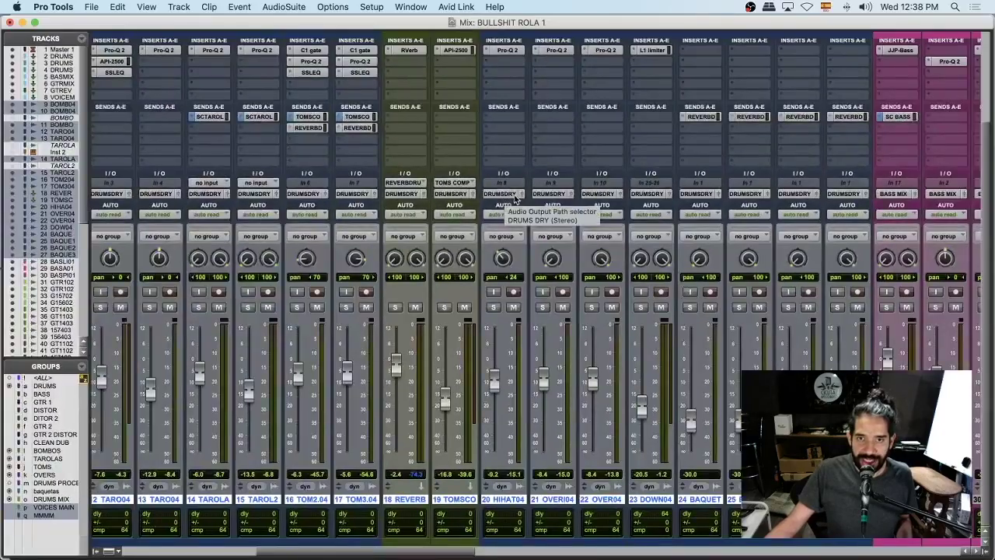
{"action": "scroll", "coordinate": [515, 201], "scroll_direction": "left", "scroll_amount": 10}
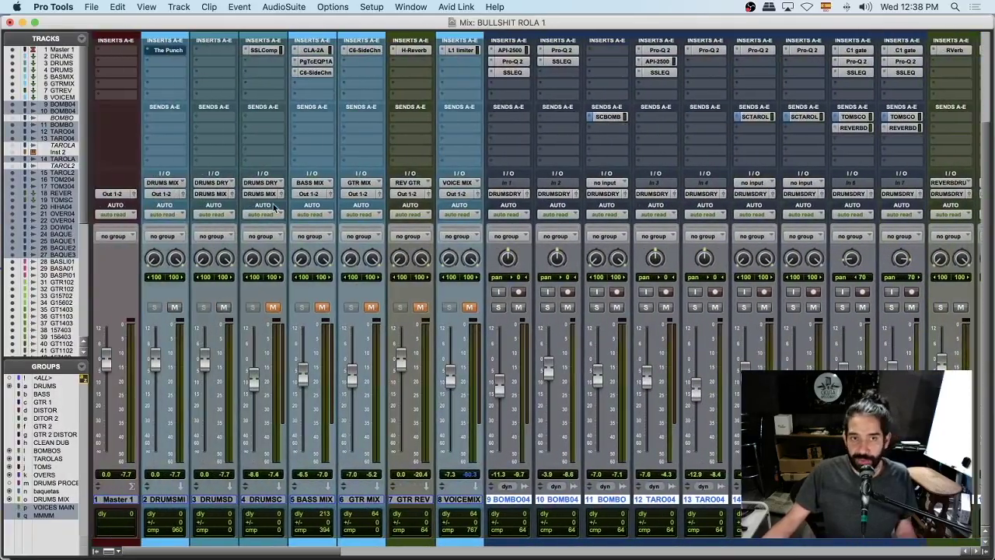
{"action": "left_click", "coordinate": [222, 502]}
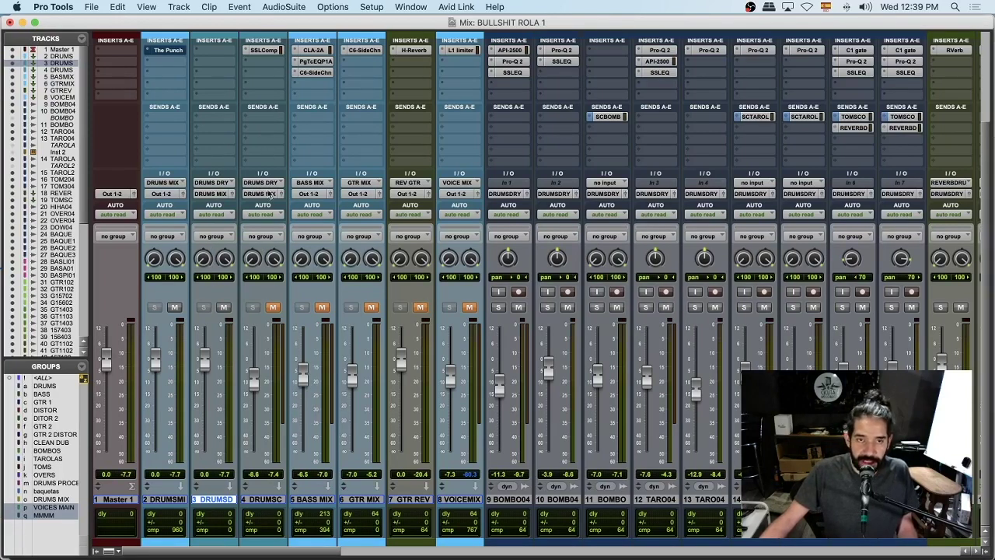
Open the SSLComp insert on DRUMS COMP and examine its attack, release and ratio settings.
{"action": "left_click", "coordinate": [267, 50]}
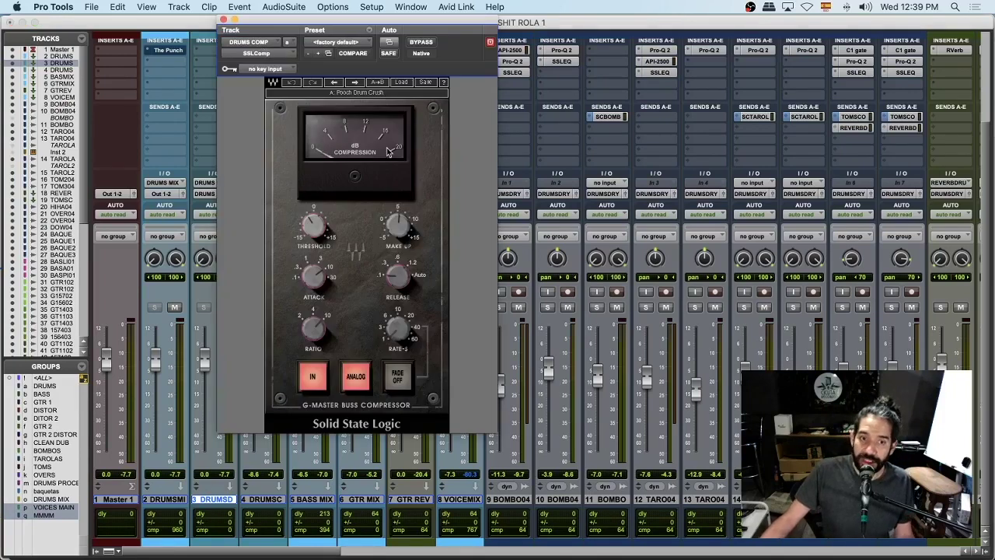
{"action": "left_click_drag", "start_coordinate": [374, 30], "coordinate": [534, 34]}
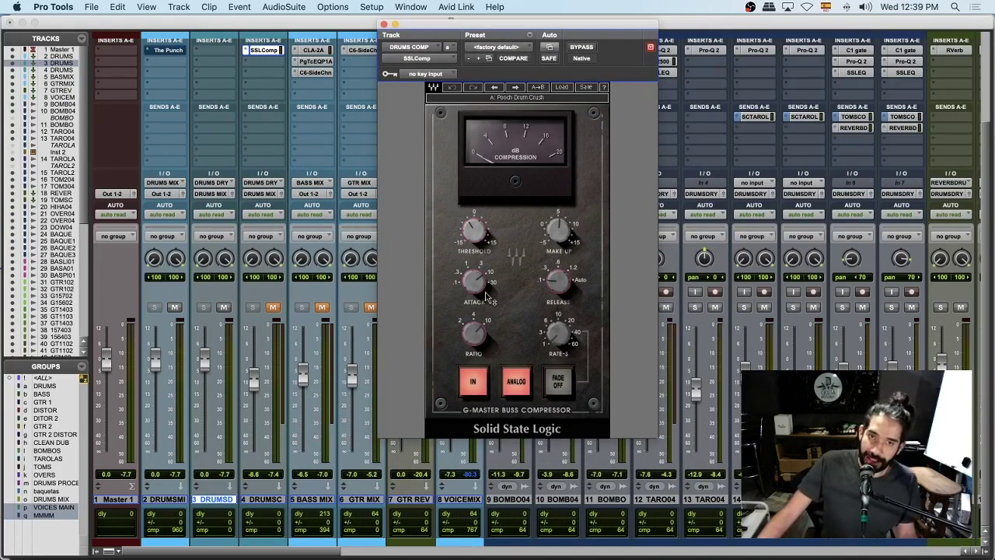
{"action": "mouse_move", "coordinate": [492, 289]}
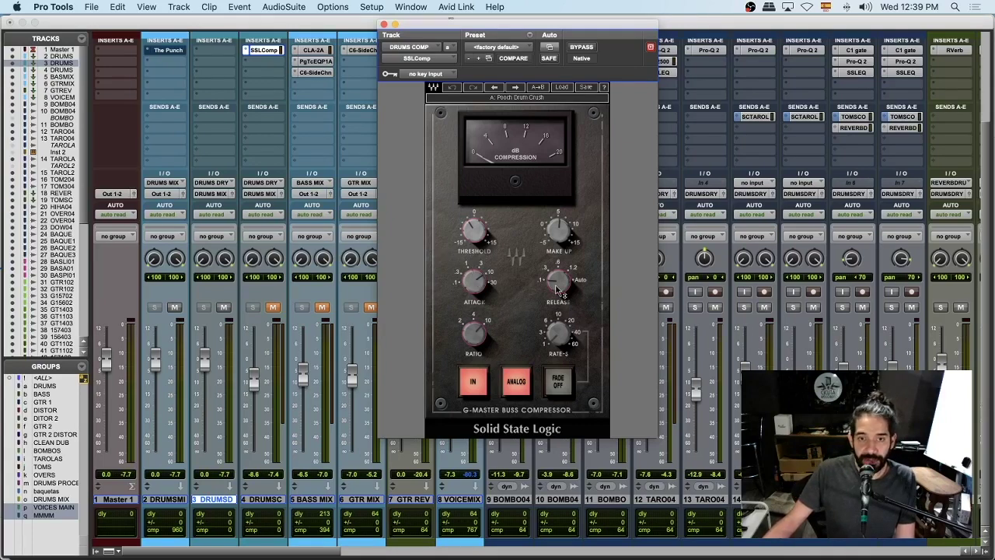
{"action": "mouse_move", "coordinate": [482, 334]}
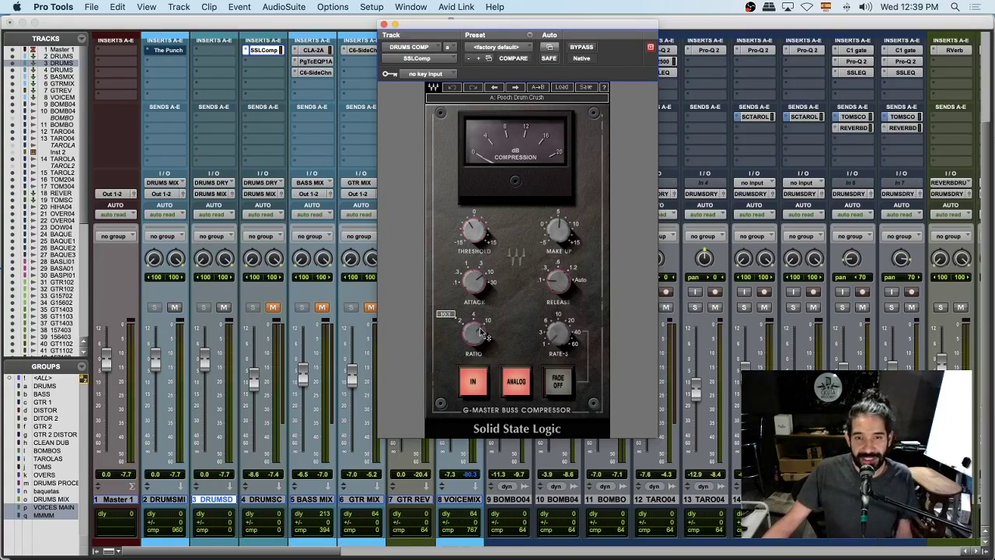
Mute DRUMS DRY, unmute DRUMS COMP, and play a passage to hear the compressed drums alone.
{"action": "left_click", "coordinate": [223, 307]}
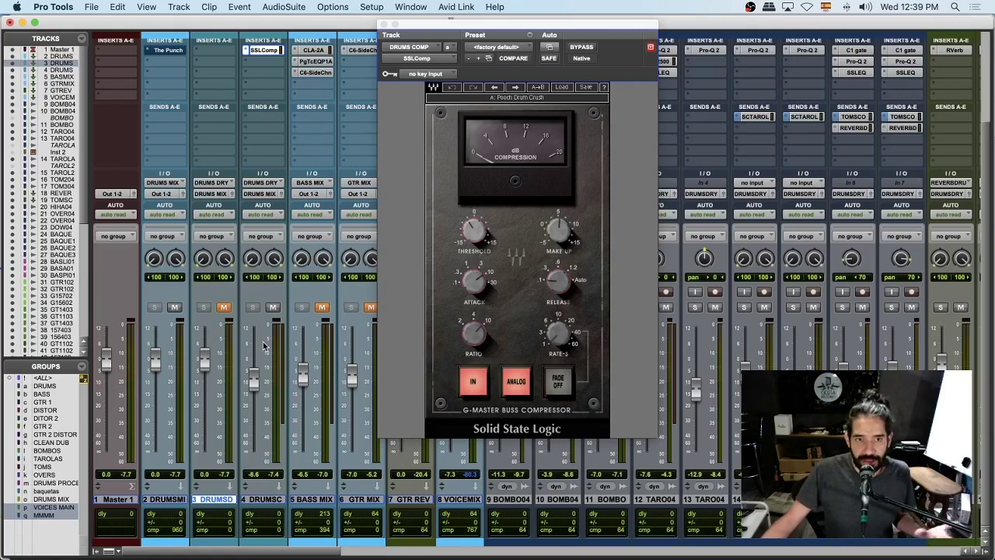
{"action": "left_click_drag", "start_coordinate": [548, 27], "coordinate": [452, 9]}
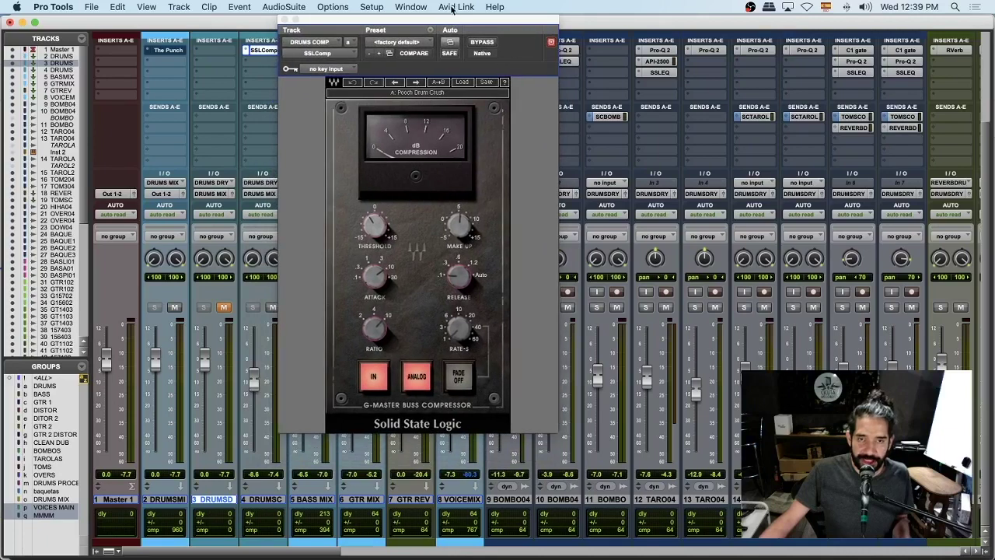
{"action": "key", "text": "space"}
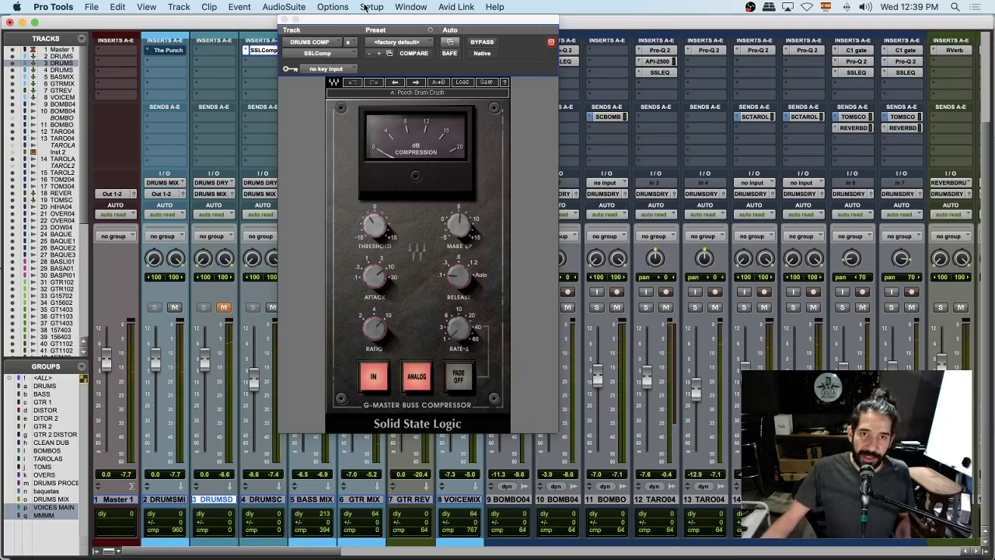
Compare the drum mix with DRUMS COMP muted and unmuted during playback, watching the compressor, and close the SSLComp window.
{"action": "left_click_drag", "start_coordinate": [356, 28], "coordinate": [415, 86]}
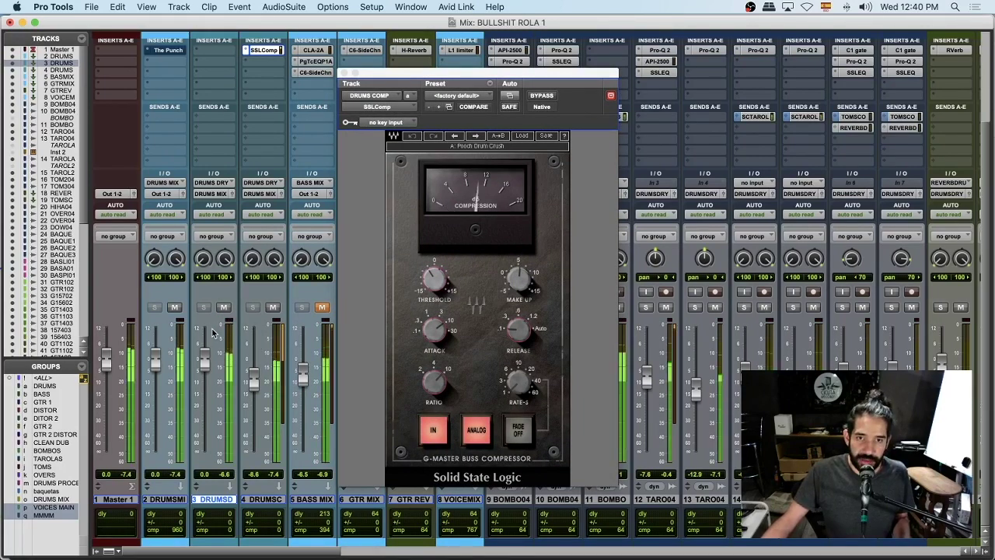
{"action": "left_click", "coordinate": [273, 308]}
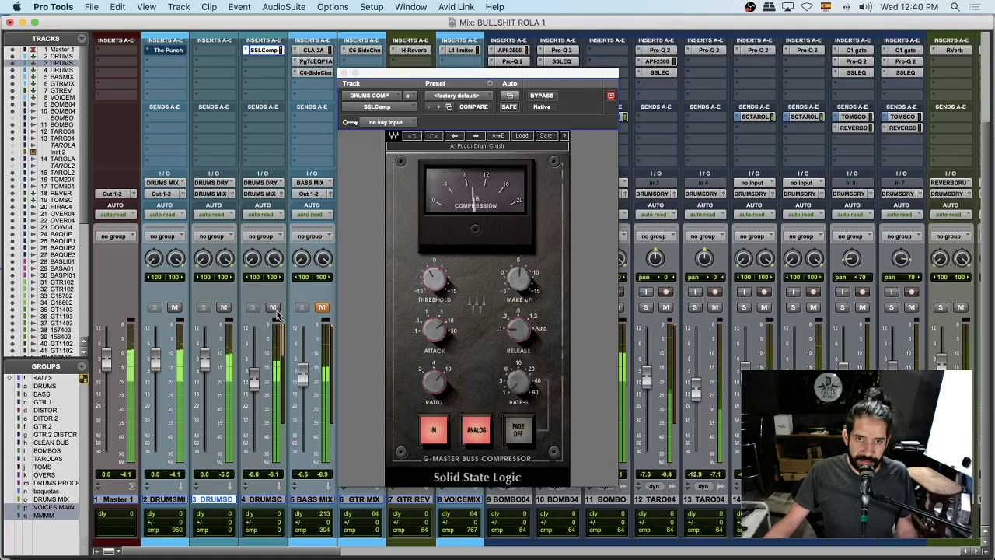
{"action": "left_click", "coordinate": [274, 308]}
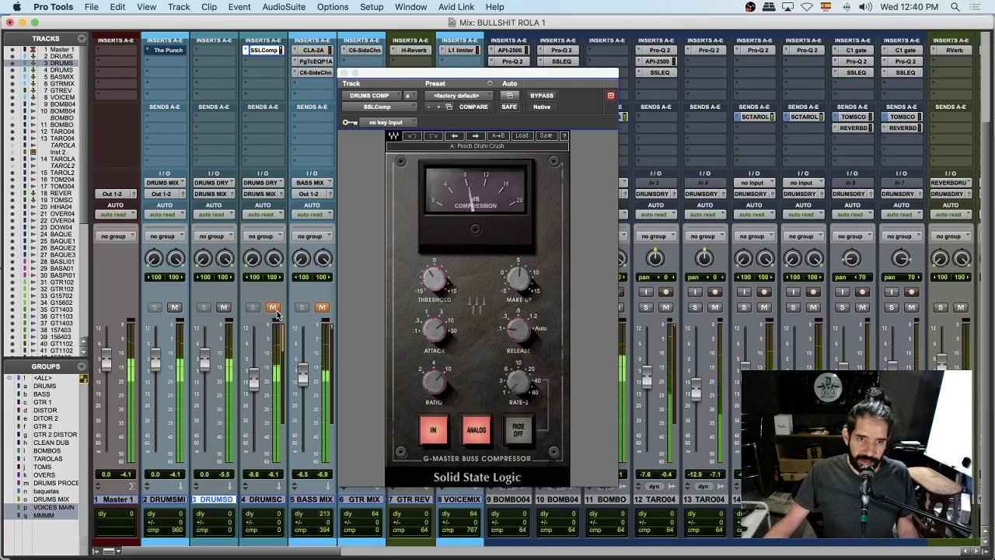
{"action": "left_click", "coordinate": [273, 308]}
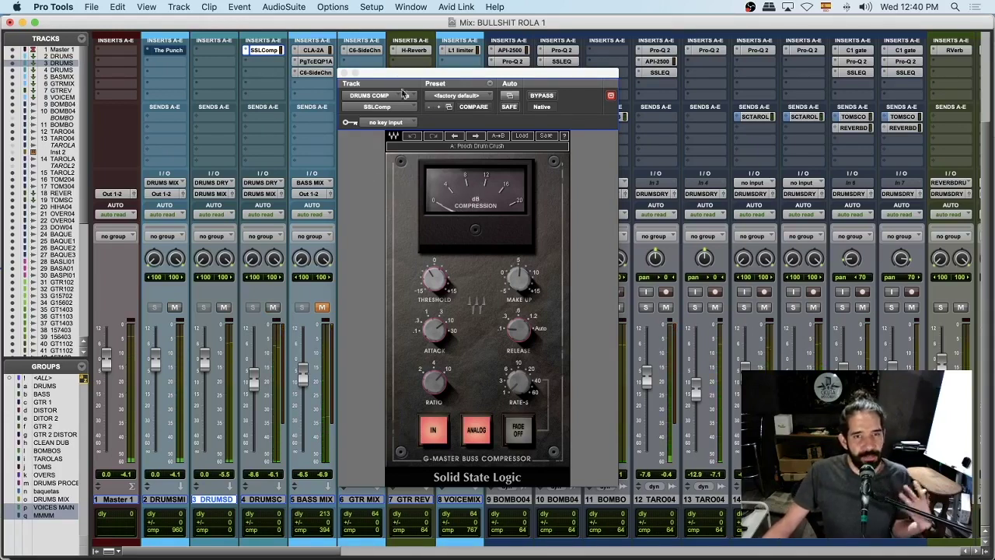
{"action": "left_click", "coordinate": [344, 72]}
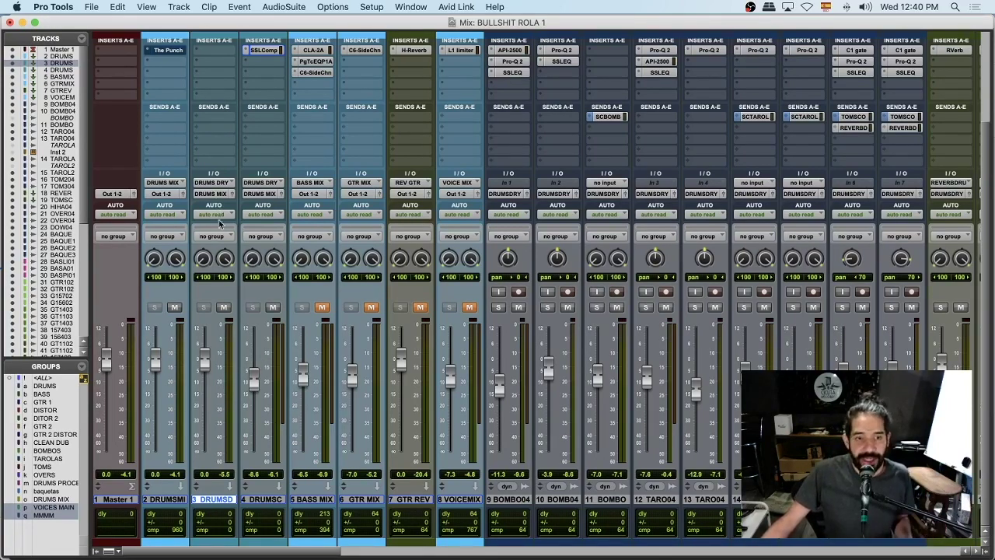
Insert a stereo PuigTec EQP1A equalizer ahead of The Punch on DRUMS MIX.
{"action": "left_click", "coordinate": [167, 61]}
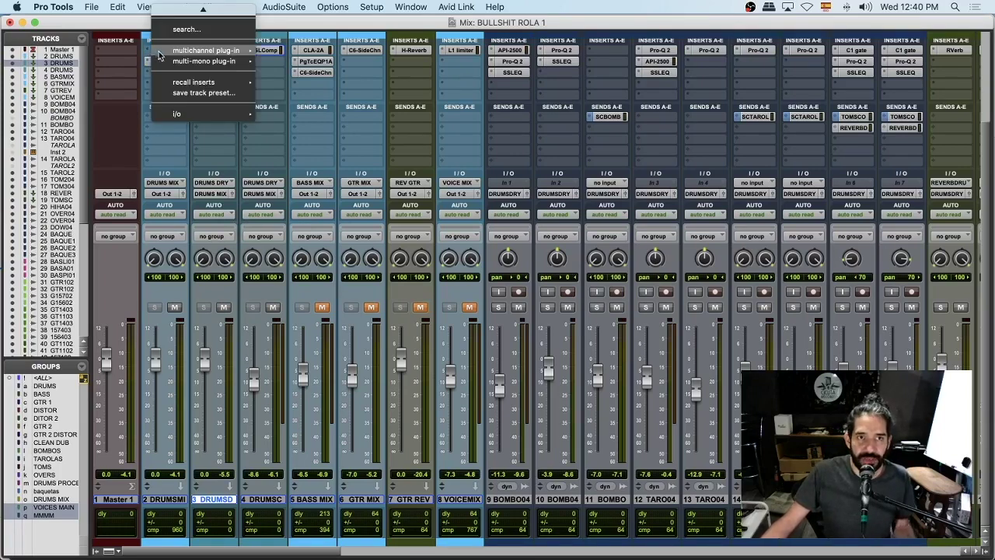
{"action": "mouse_move", "coordinate": [206, 50]}
{"action": "mouse_move", "coordinate": [282, 54]}
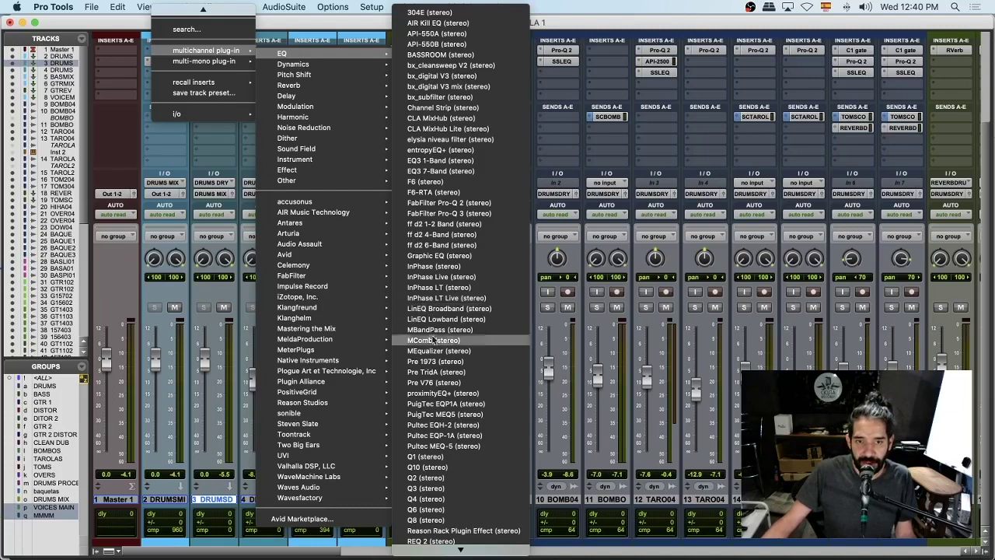
{"action": "left_click", "coordinate": [444, 406]}
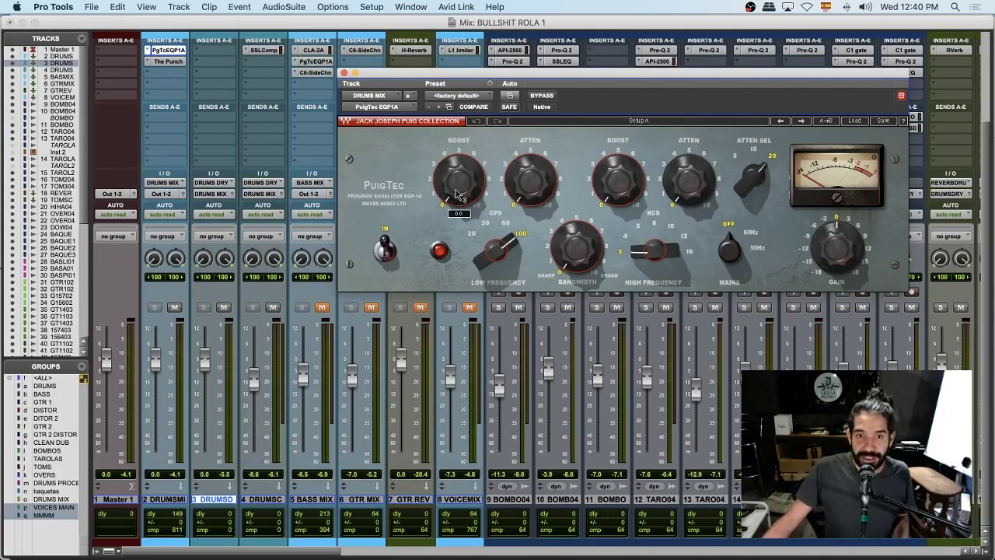
Set the PuigTec's low frequency to 60 CPS and its low boost to about 2.8.
{"action": "mouse_move", "coordinate": [459, 194]}
{"action": "left_mouse_down"}
{"action": "mouse_move", "coordinate": [458, 169]}
{"action": "mouse_move", "coordinate": [458, 187]}
{"action": "left_mouse_up"}
{"action": "left_click_drag", "start_coordinate": [497, 250], "coordinate": [496, 259]}
{"action": "left_click_drag", "start_coordinate": [467, 187], "coordinate": [460, 185]}
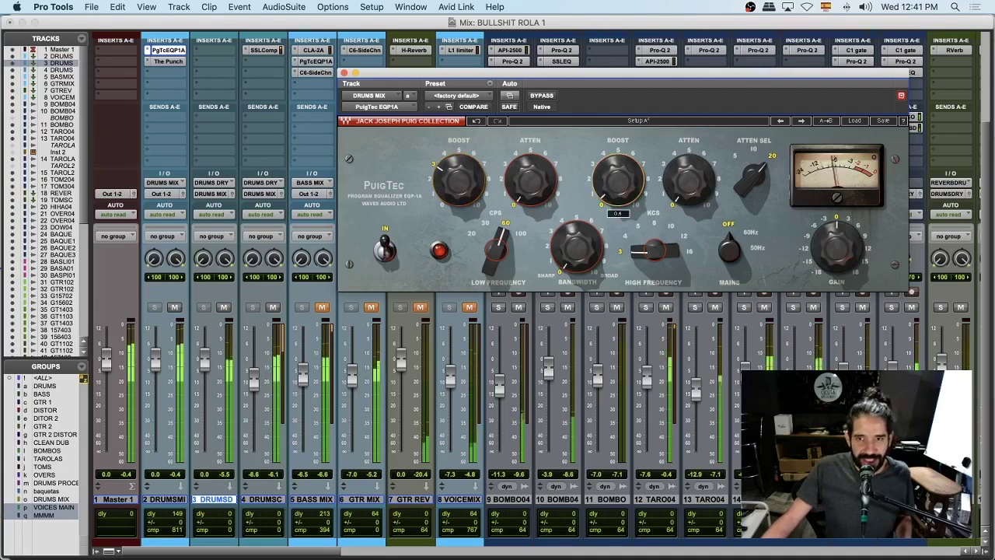
Set the PuigTec's high frequency to 4 kHz, add a high boost, and compare the drums with the equalizer bypassed and active.
{"action": "left_click_drag", "start_coordinate": [653, 251], "coordinate": [635, 241]}
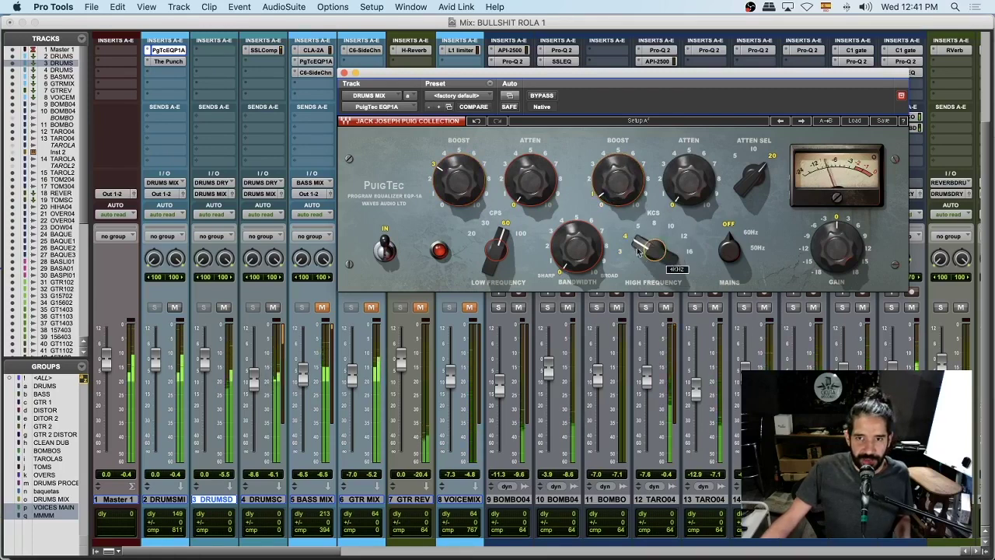
{"action": "mouse_move", "coordinate": [611, 194]}
{"action": "left_mouse_down"}
{"action": "mouse_move", "coordinate": [611, 167]}
{"action": "mouse_move", "coordinate": [614, 196]}
{"action": "left_mouse_up"}
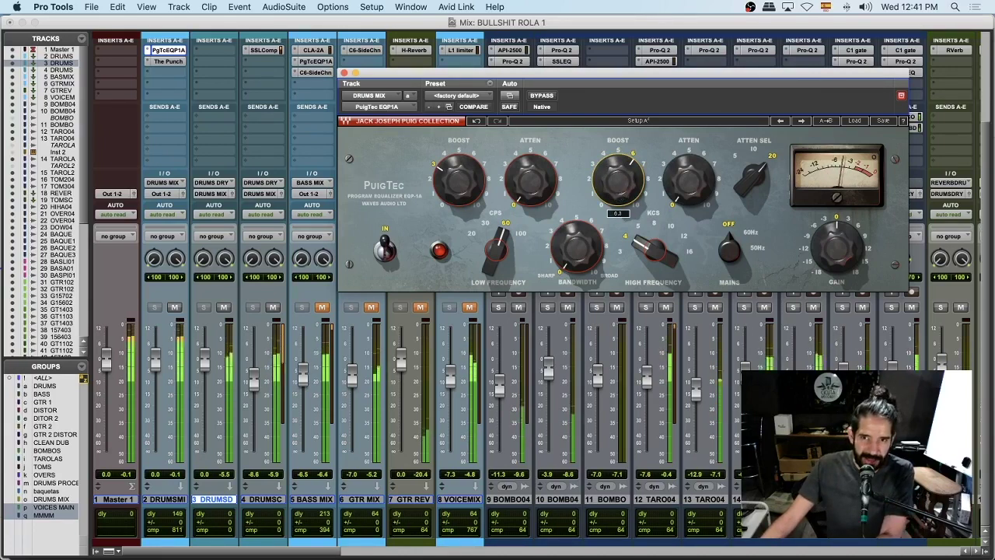
{"action": "left_click_drag", "start_coordinate": [618, 193], "coordinate": [614, 192]}
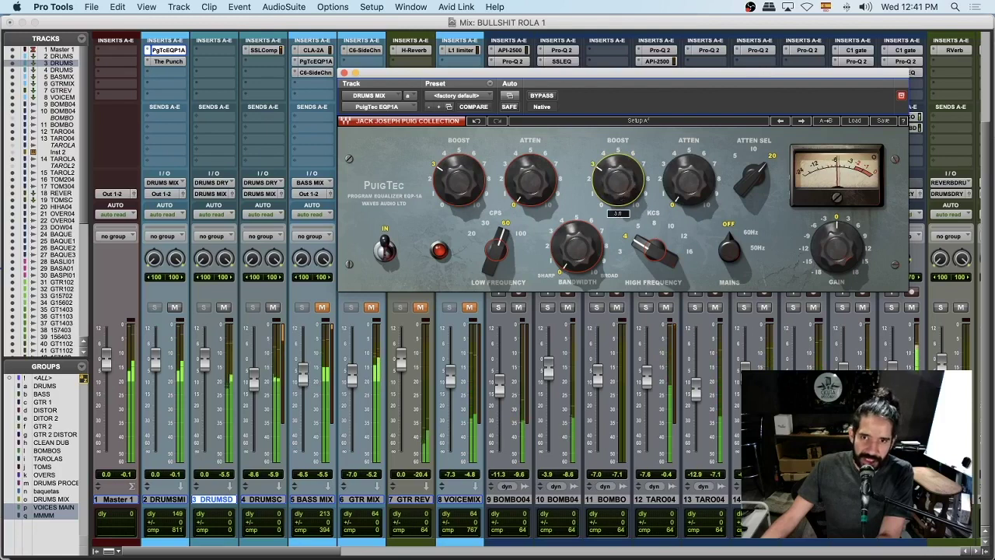
{"action": "left_click", "coordinate": [546, 97]}
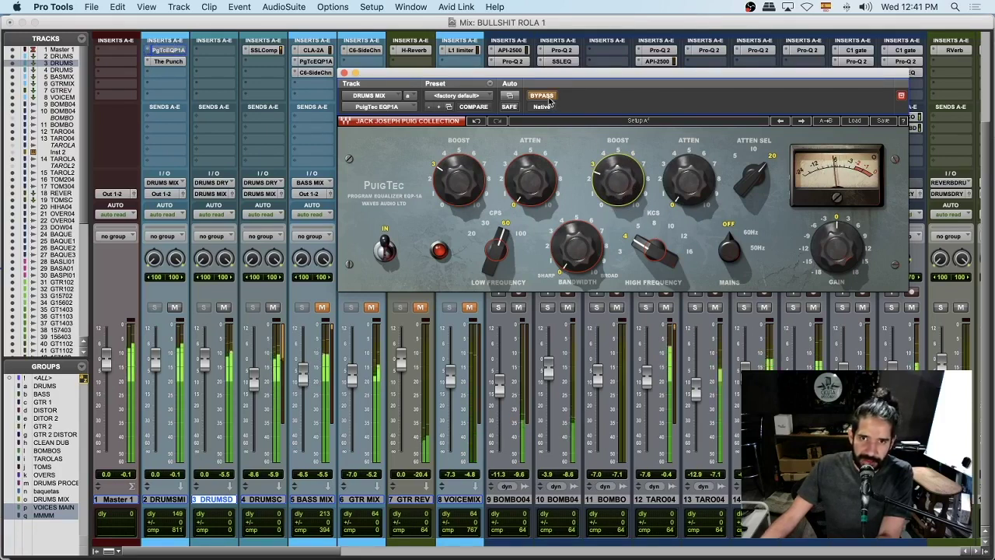
{"action": "left_click", "coordinate": [546, 98]}
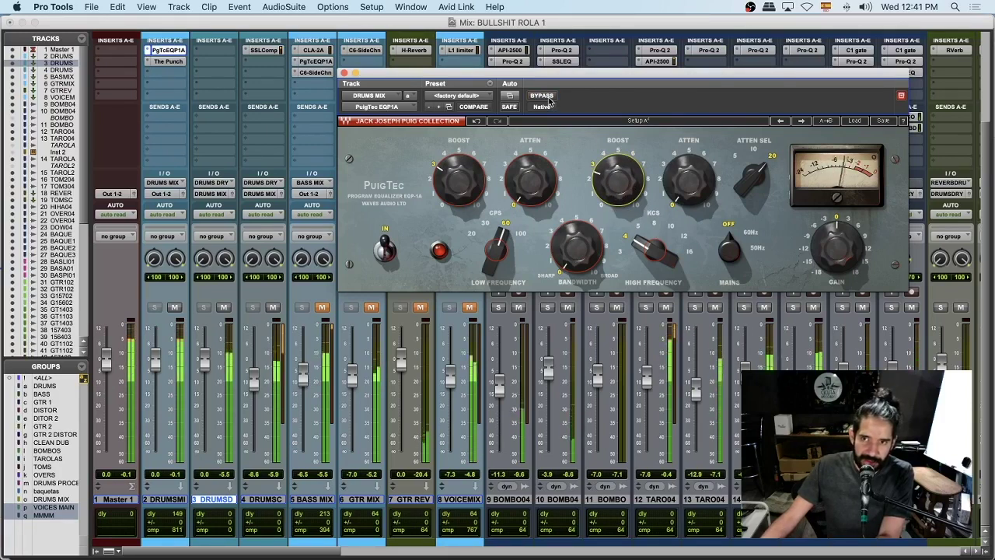
Trim the PuigTec's high boost to about 2.4, compare it with the bypassed sound, and close the plug-in window.
{"action": "mouse_move", "coordinate": [452, 178]}
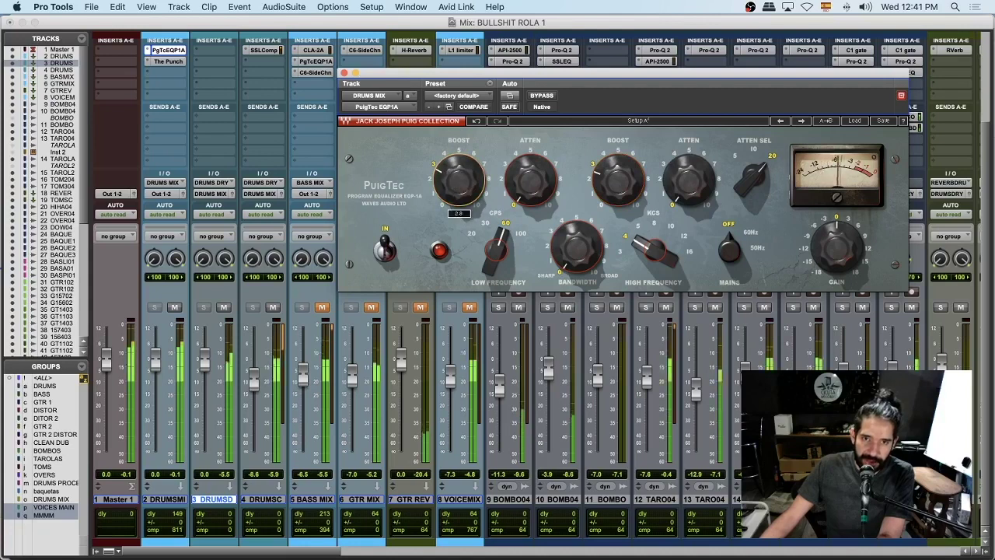
{"action": "left_click_drag", "start_coordinate": [610, 177], "coordinate": [610, 185]}
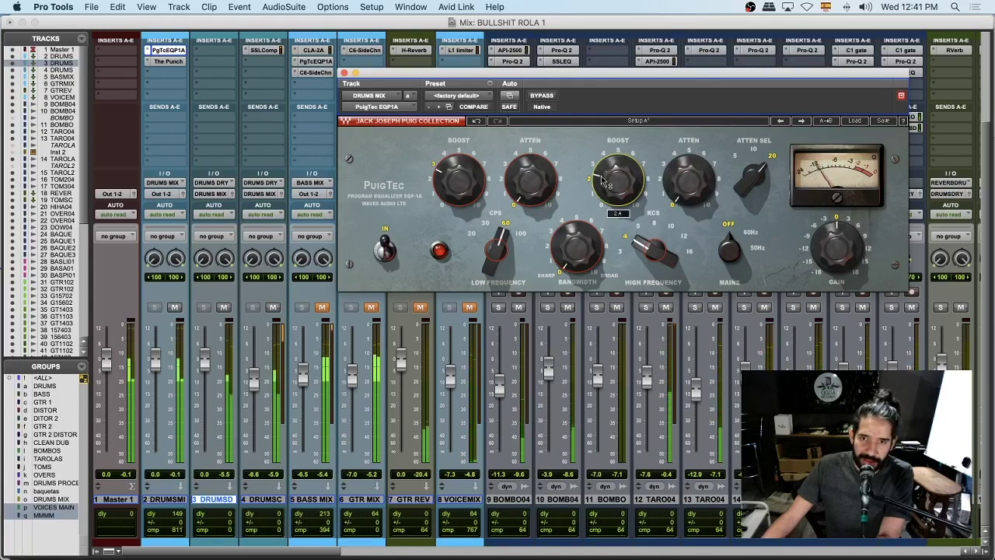
{"action": "left_click", "coordinate": [542, 95]}
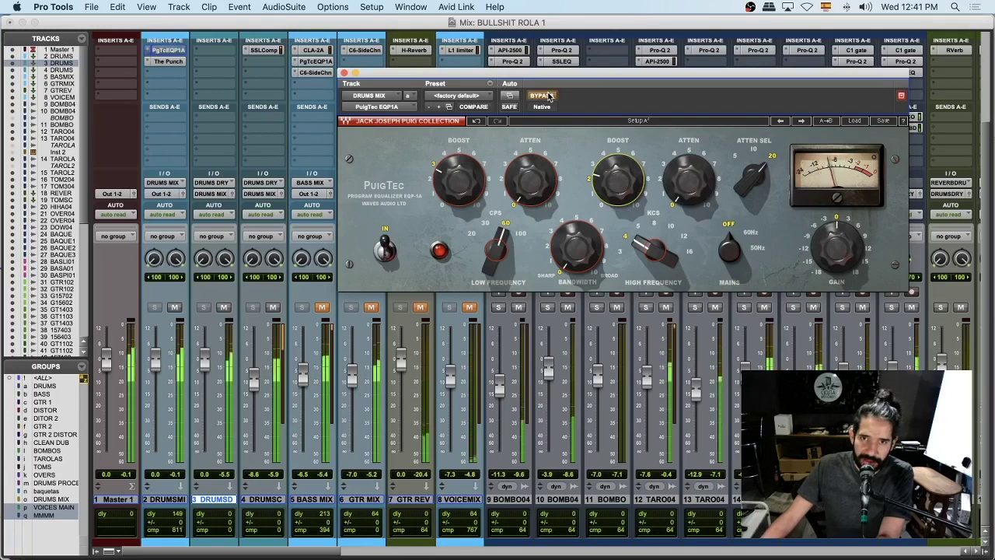
{"action": "left_click", "coordinate": [541, 94]}
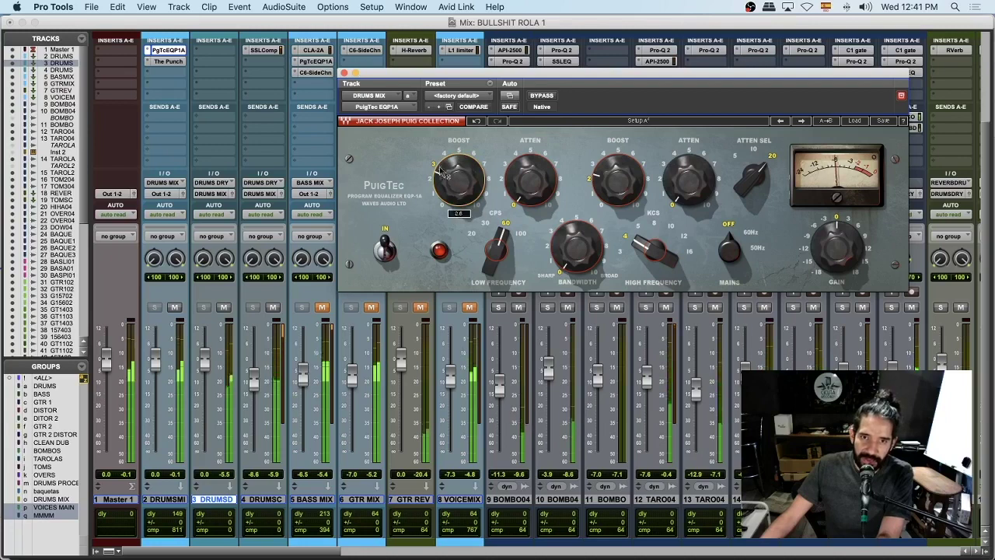
{"action": "left_click", "coordinate": [342, 72]}
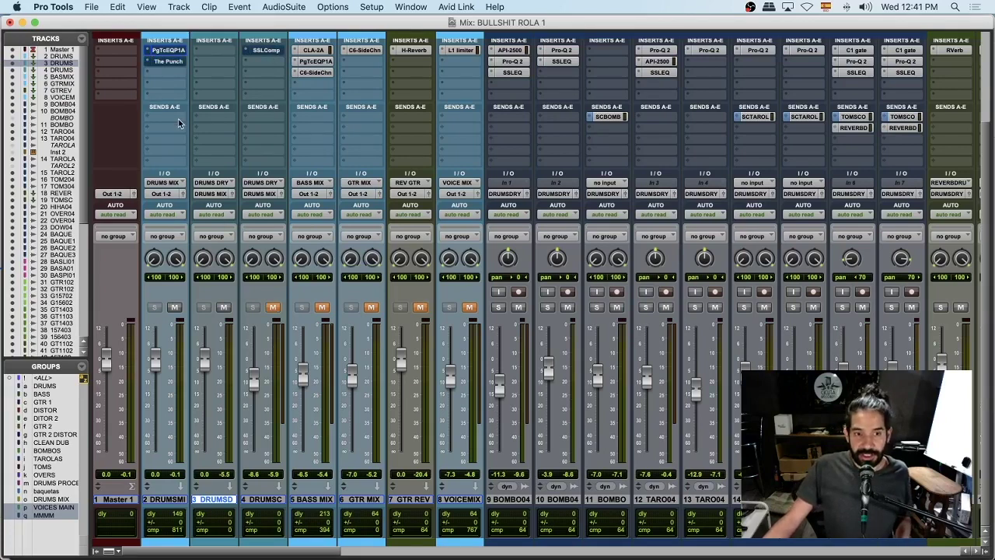
Play the drums with the DRUMS MIX inserts bypassed, reactivate SSLComp on DRUMS COMP, and unmute DRUMS COMP to bring in the parallel compression.
{"action": "key", "text": "space"}
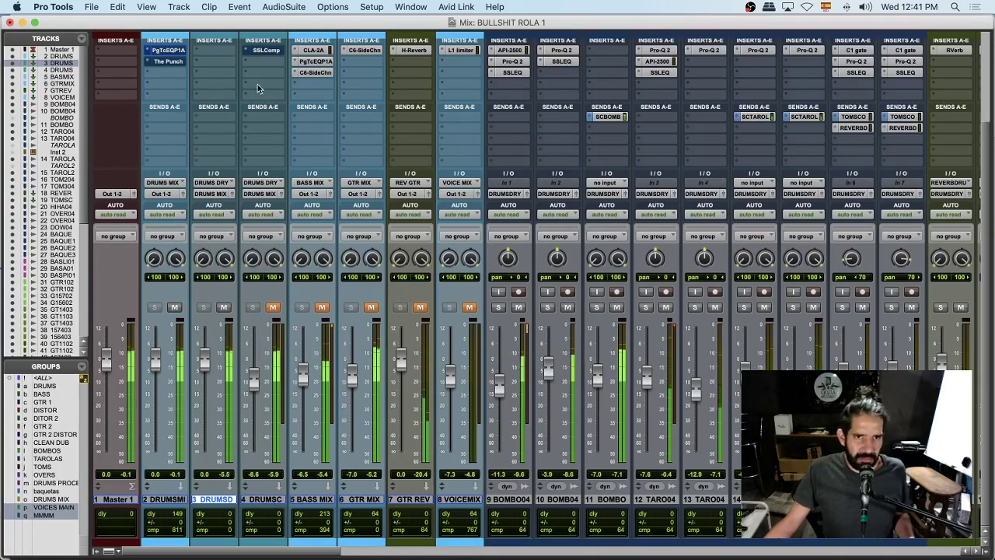
{"action": "left_click", "coordinate": [266, 49], "text": "super"}
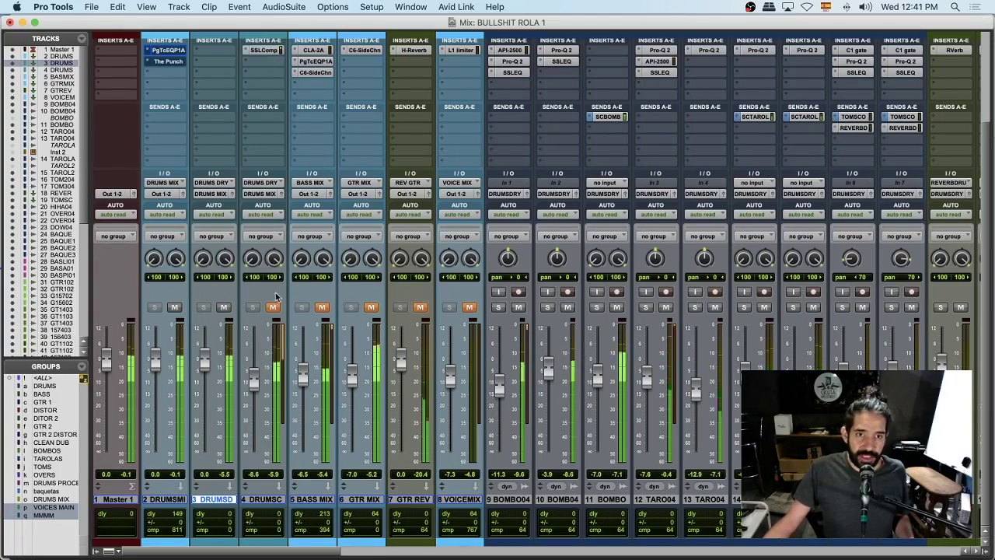
{"action": "left_click", "coordinate": [272, 307]}
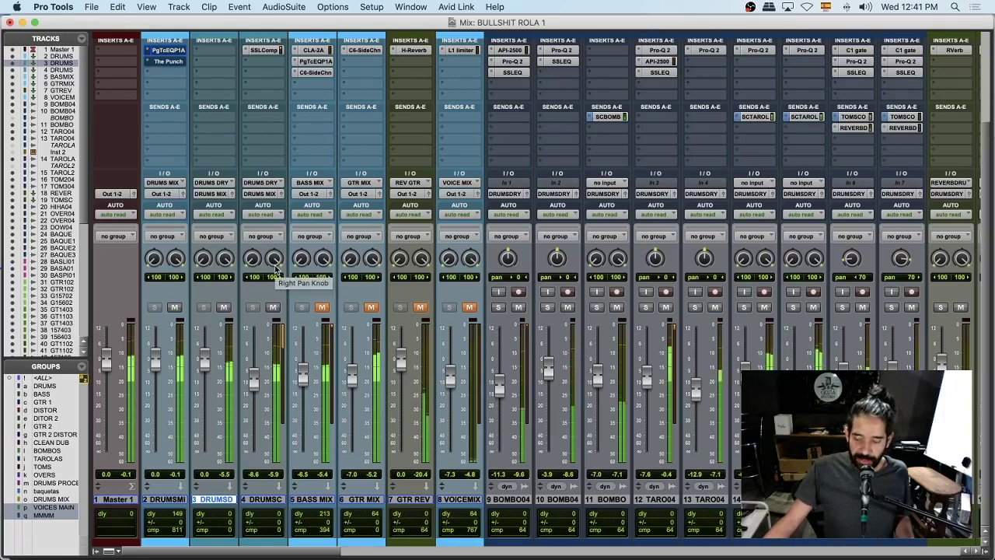
Reactivate the PuigTec equalizer and The Punch on DRUMS MIX, and check The Punch's setting in its plug-in window.
{"action": "left_click", "coordinate": [174, 50], "text": "super"}
{"action": "left_click", "coordinate": [173, 61], "text": "super"}
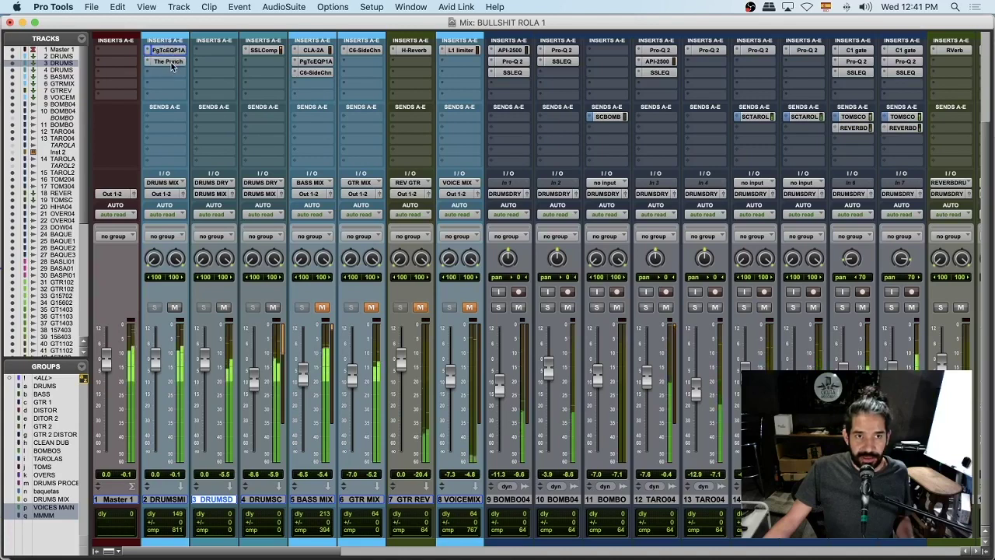
{"action": "left_click", "coordinate": [175, 62]}
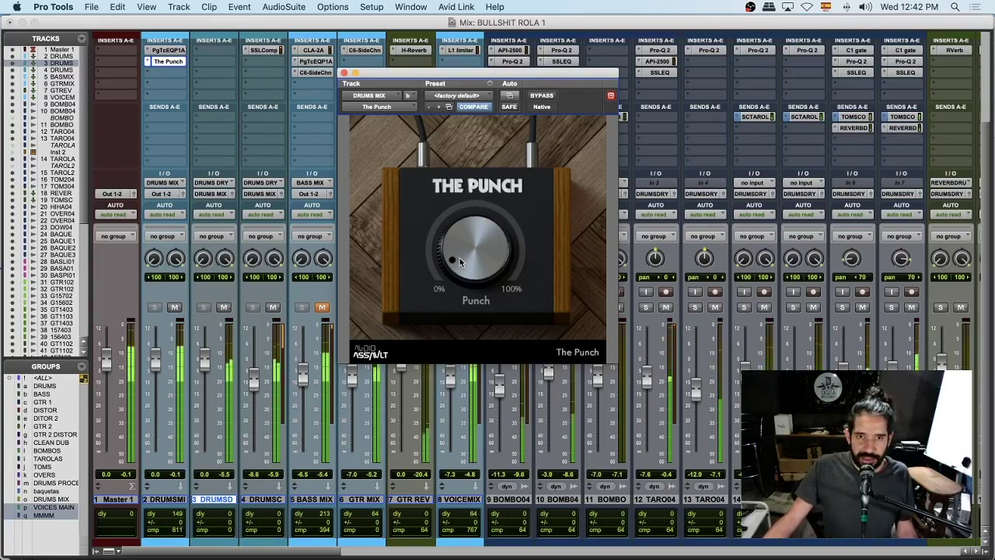
{"action": "left_click", "coordinate": [345, 72]}
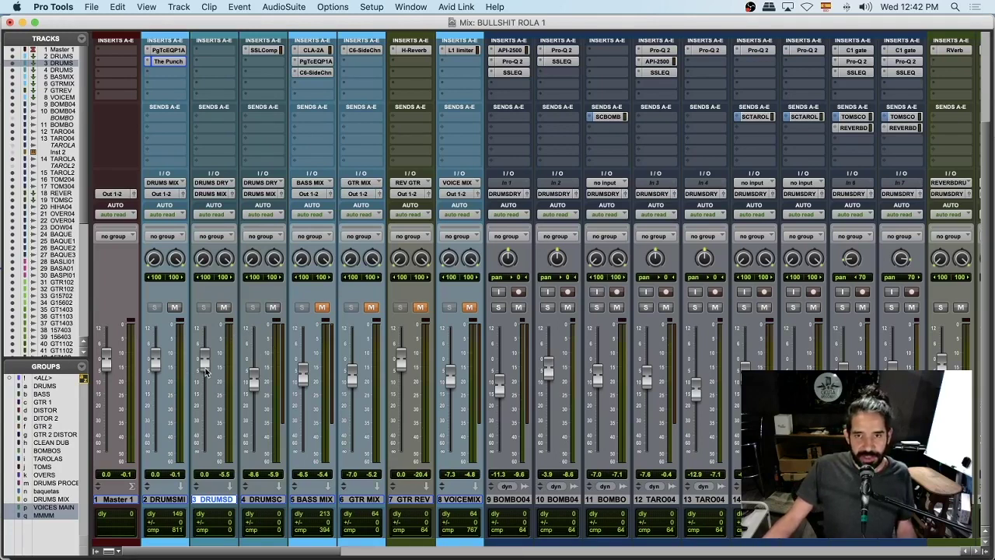
Review the kick (BOMBO) and snare (TAROLA) tracks in the Edit window, including their SR sample tracks.
{"action": "key", "text": "super+equal"}
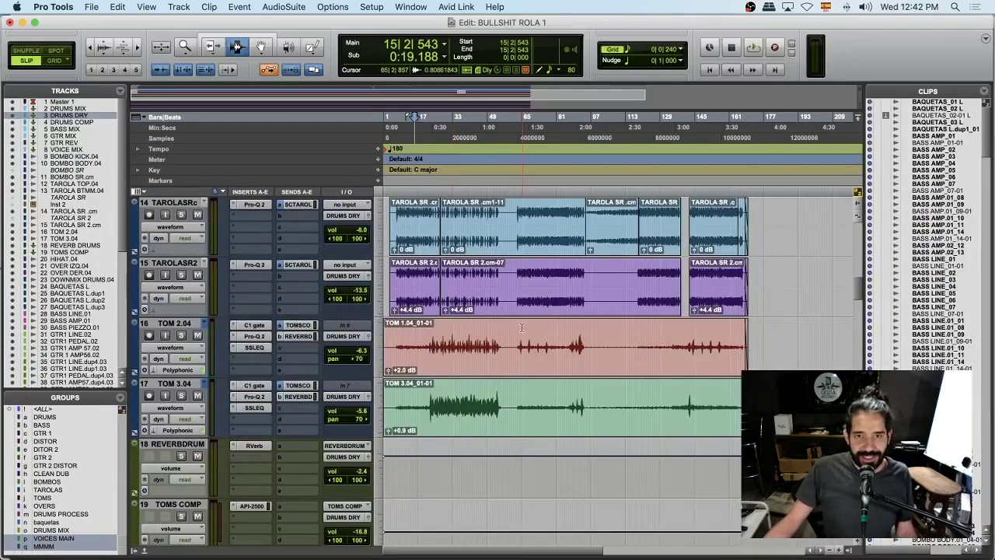
{"action": "scroll", "coordinate": [521, 327], "scroll_direction": "up", "scroll_amount": 5}
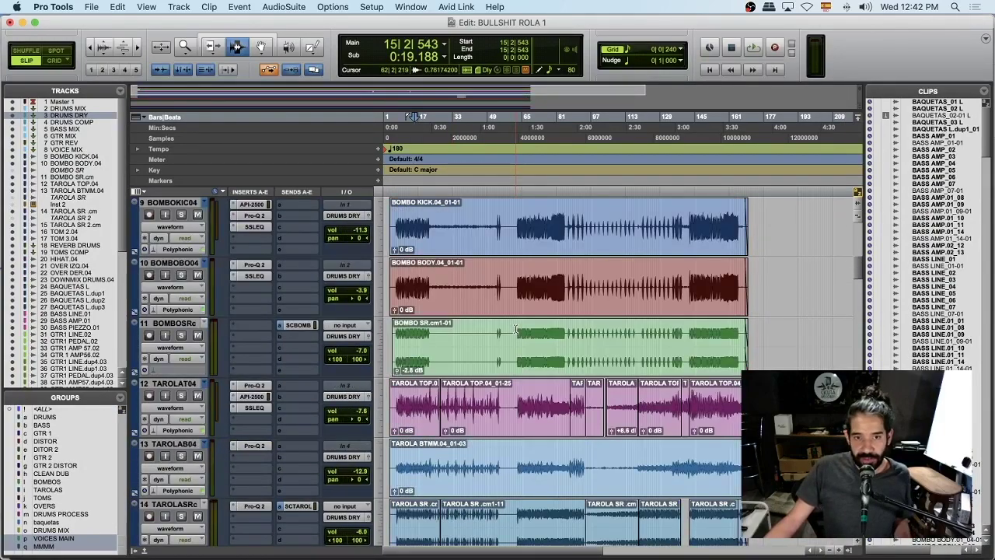
{"action": "left_click", "coordinate": [417, 223]}
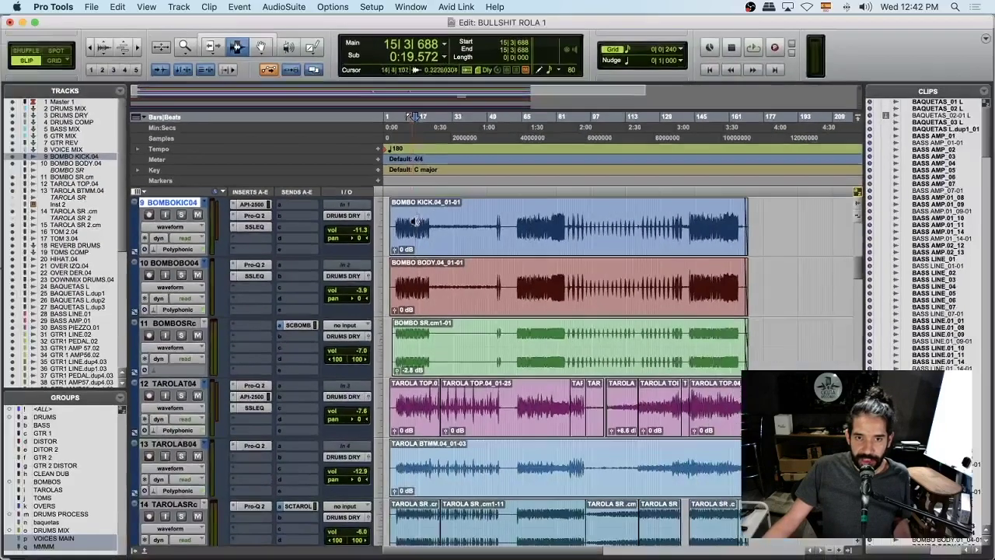
{"action": "left_click_drag", "start_coordinate": [415, 286], "coordinate": [444, 289]}
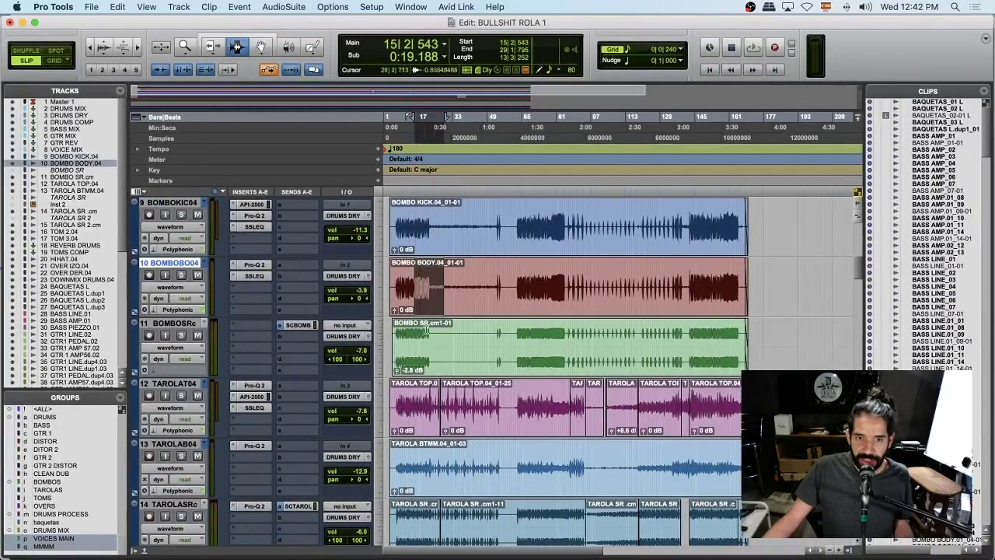
{"action": "left_click_drag", "start_coordinate": [412, 334], "coordinate": [429, 336]}
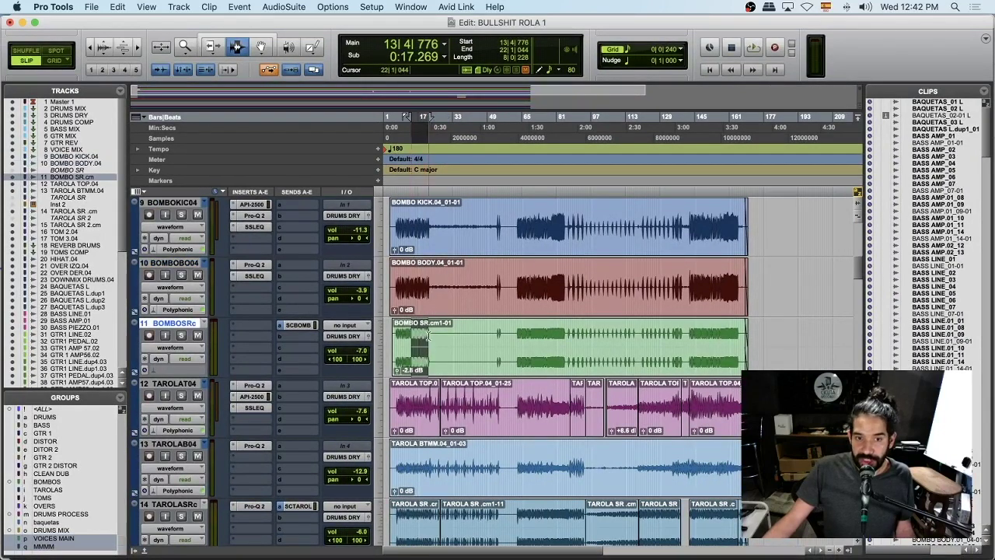
{"action": "left_click", "coordinate": [423, 335]}
{"action": "left_click", "coordinate": [416, 400]}
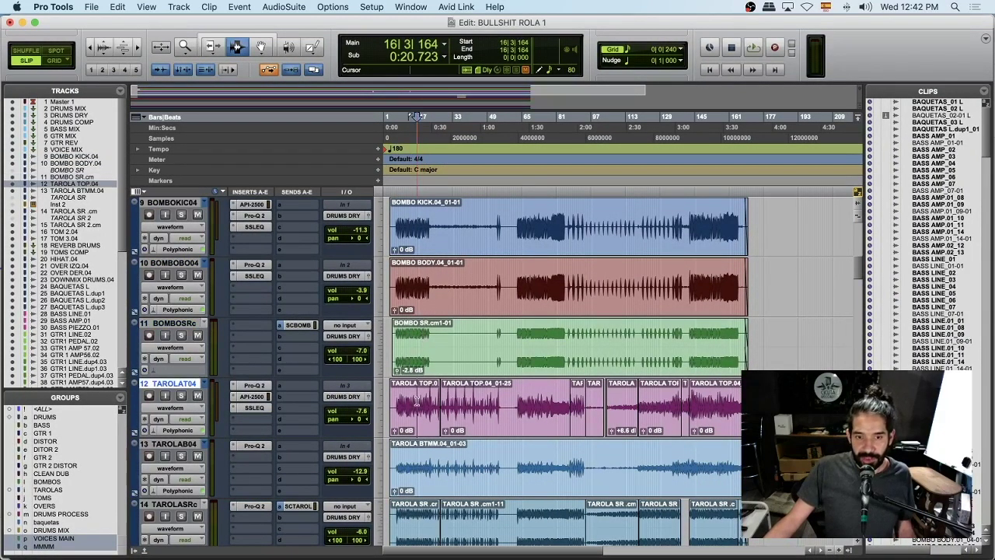
{"action": "scroll", "coordinate": [417, 400], "scroll_direction": "down", "scroll_amount": 1}
{"action": "left_click", "coordinate": [416, 404]}
{"action": "scroll", "coordinate": [405, 455], "scroll_direction": "down", "scroll_amount": 2}
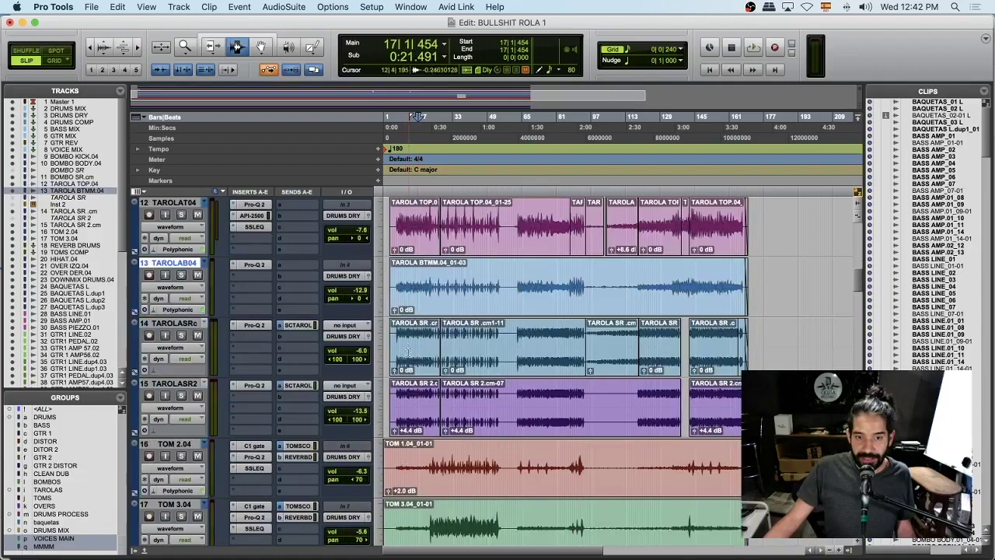
{"action": "left_click_drag", "start_coordinate": [407, 352], "coordinate": [687, 404]}
{"action": "left_click", "coordinate": [535, 368]}
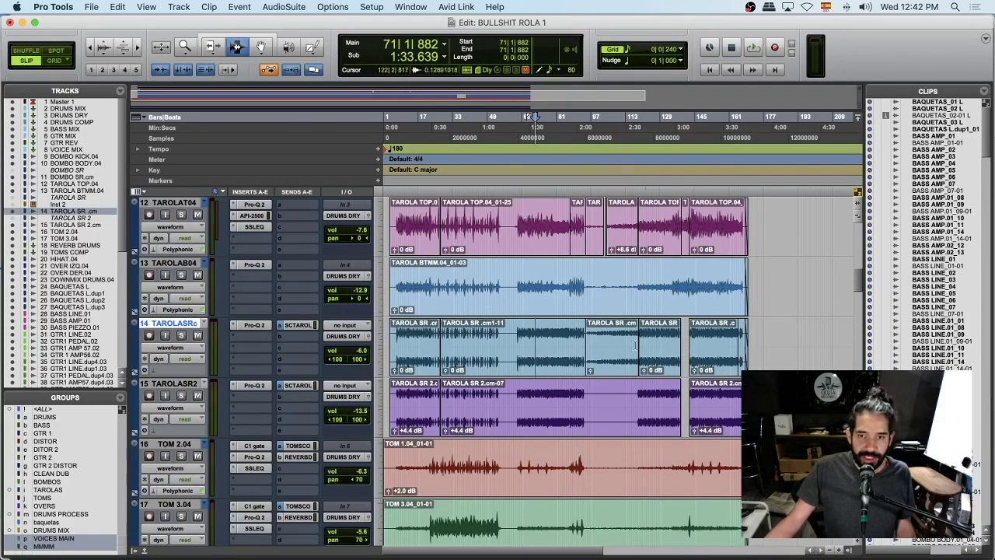
Review the toms, REVERB DRUMS, TOMS COMP, hi-hat, overheads and DOWNMIX DRUMS tracks in the Edit window.
{"action": "scroll", "coordinate": [500, 374], "scroll_direction": "down", "scroll_amount": 2}
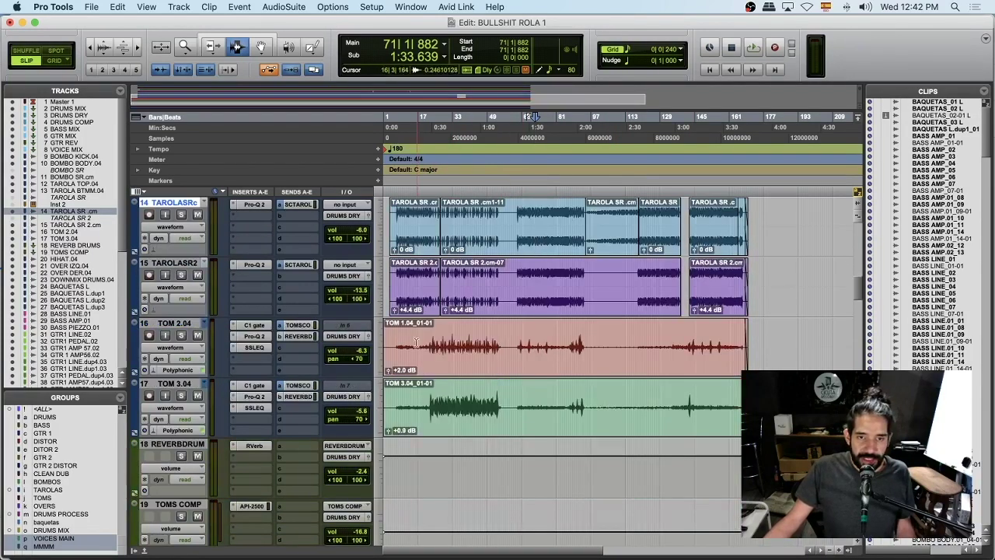
{"action": "left_click_drag", "start_coordinate": [417, 343], "coordinate": [502, 349]}
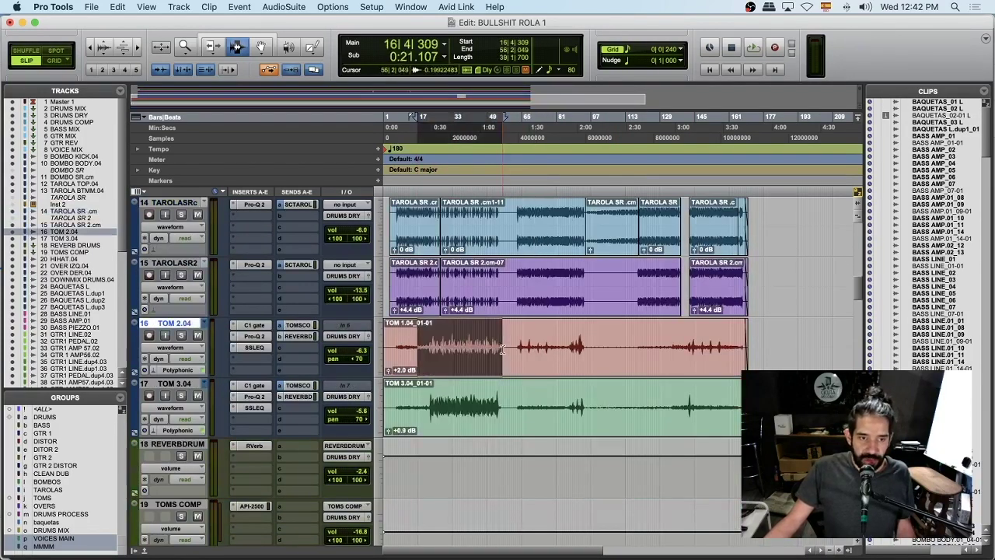
{"action": "left_click", "coordinate": [433, 381]}
{"action": "scroll", "coordinate": [274, 264], "scroll_direction": "down", "scroll_amount": 2}
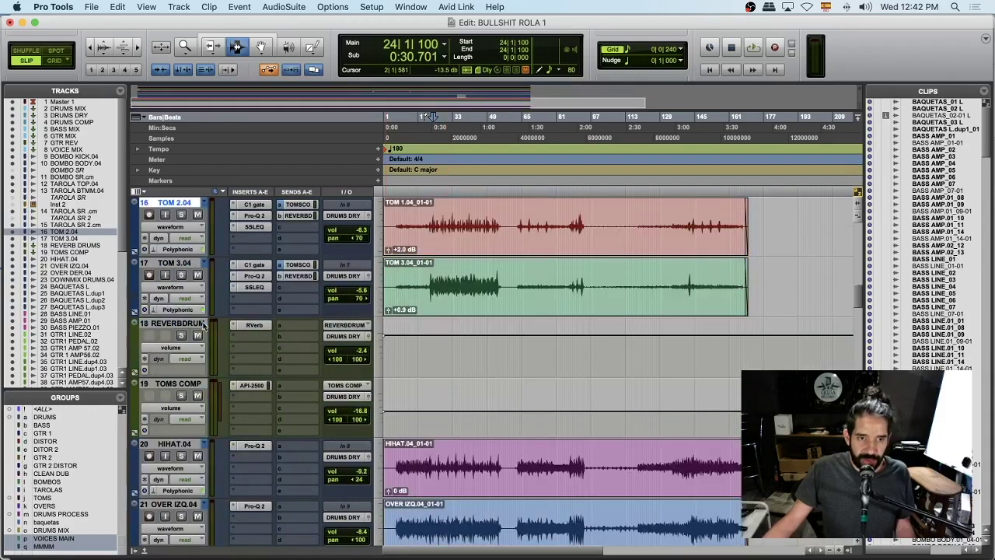
{"action": "scroll", "coordinate": [509, 366], "scroll_direction": "down", "scroll_amount": 3}
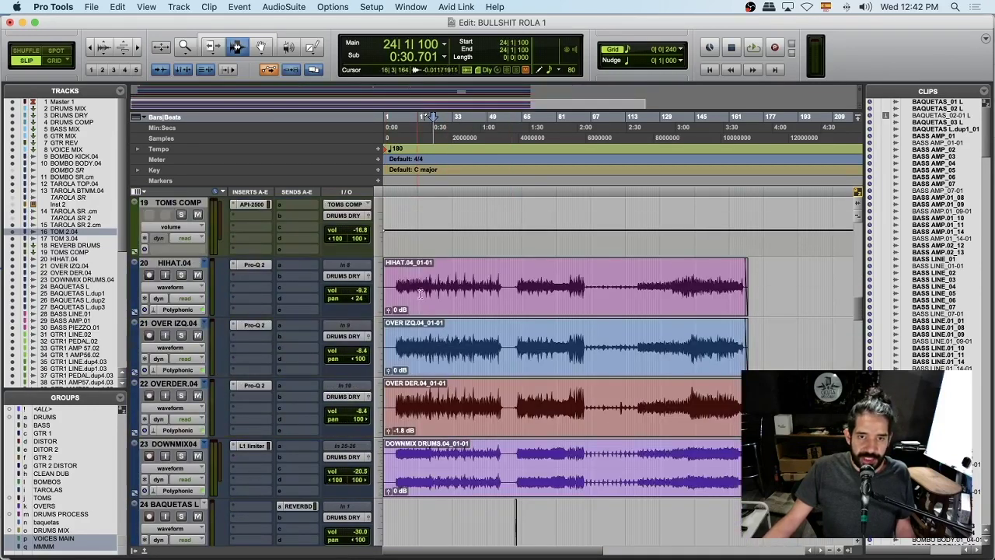
{"action": "scroll", "coordinate": [458, 391], "scroll_direction": "down", "scroll_amount": 1}
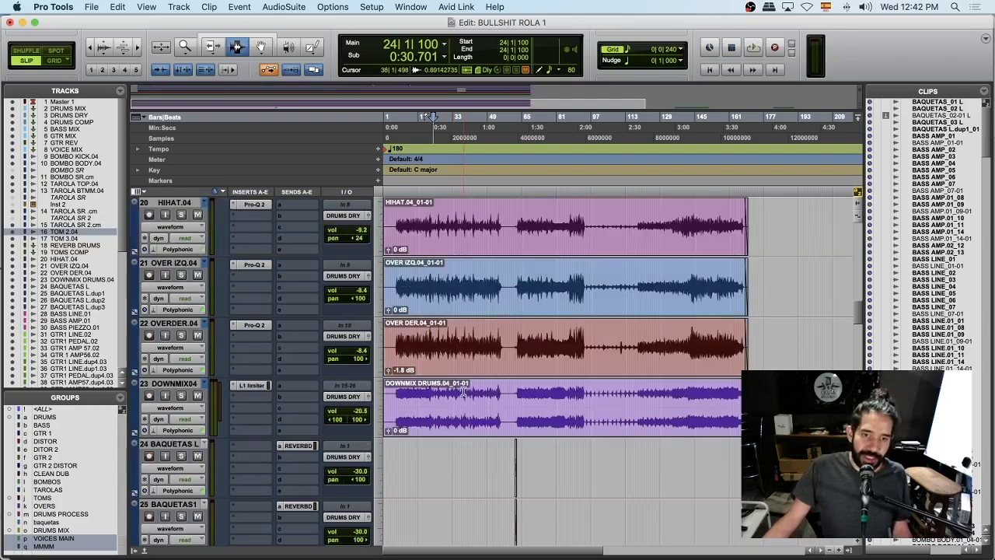
{"action": "left_click_drag", "start_coordinate": [395, 384], "coordinate": [660, 392]}
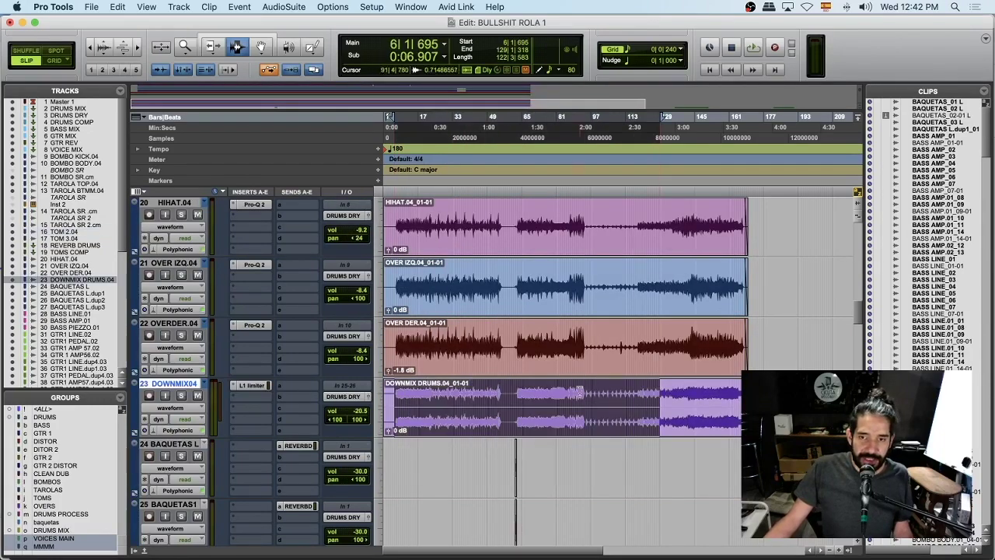
{"action": "left_click", "coordinate": [430, 395]}
{"action": "left_click", "coordinate": [414, 392]}
Unmute the BASS MIX, GTR MIX, GTR REV and VOICE MIX buses.
{"action": "scroll", "coordinate": [448, 373], "scroll_direction": "up", "scroll_amount": 19}
{"action": "scroll", "coordinate": [448, 373], "scroll_direction": "right", "scroll_amount": 1}
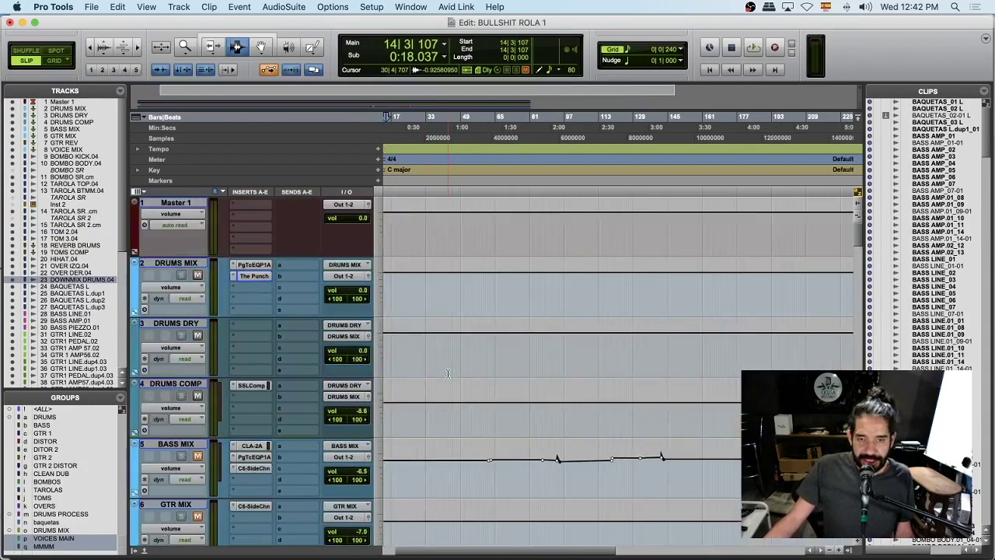
{"action": "scroll", "coordinate": [448, 373], "scroll_direction": "down", "scroll_amount": 8}
{"action": "scroll", "coordinate": [447, 373], "scroll_direction": "up", "scroll_amount": 7}
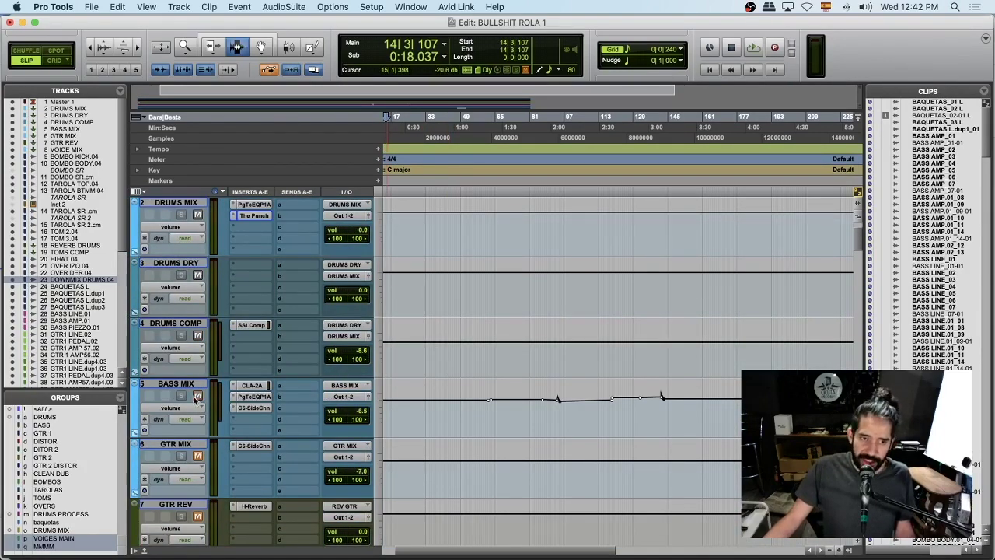
{"action": "scroll", "coordinate": [200, 497], "scroll_direction": "down", "scroll_amount": 3}
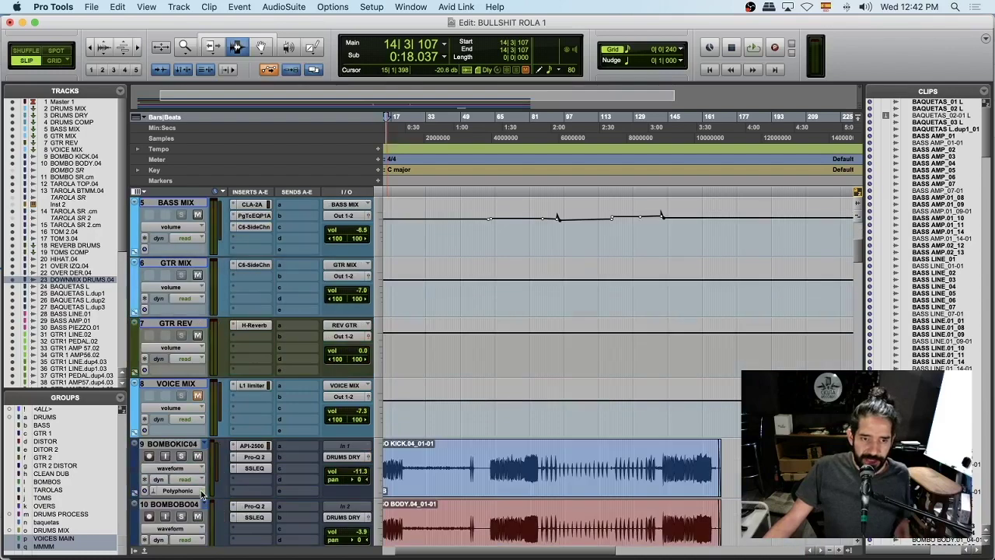
Play the full mix from bar 14 with all the buses active, watch the bus meters, and stop playback.
{"action": "key", "text": "space"}
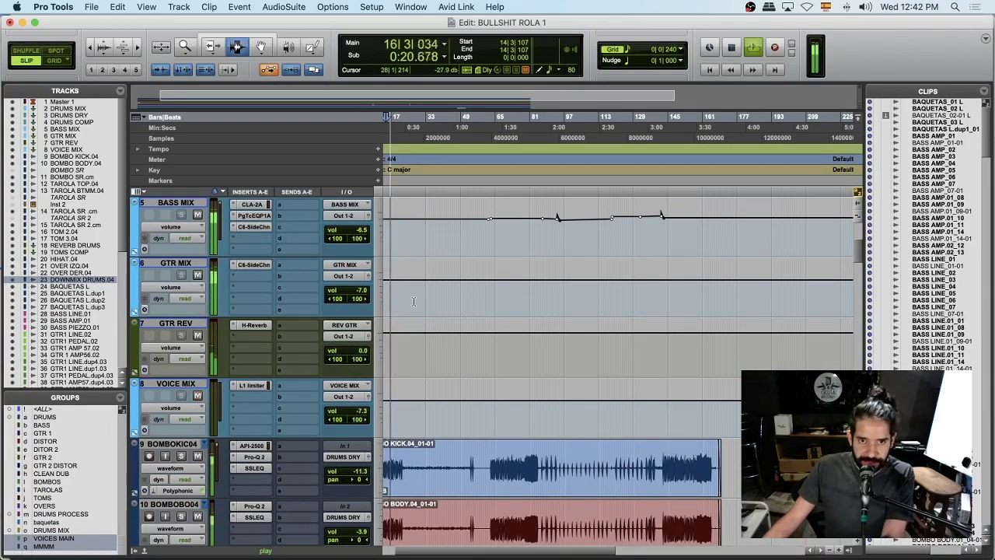
{"action": "scroll", "coordinate": [413, 301], "scroll_direction": "up", "scroll_amount": 1}
{"action": "scroll", "coordinate": [413, 302], "scroll_direction": "left", "scroll_amount": 1}
{"action": "scroll", "coordinate": [414, 302], "scroll_direction": "up", "scroll_amount": 3}
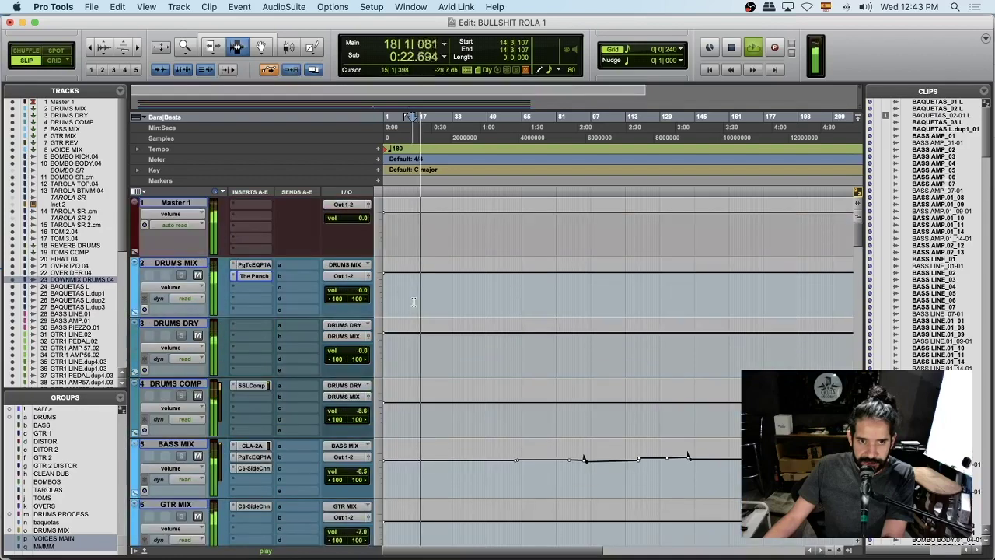
{"action": "scroll", "coordinate": [430, 319], "scroll_direction": "down", "scroll_amount": 1}
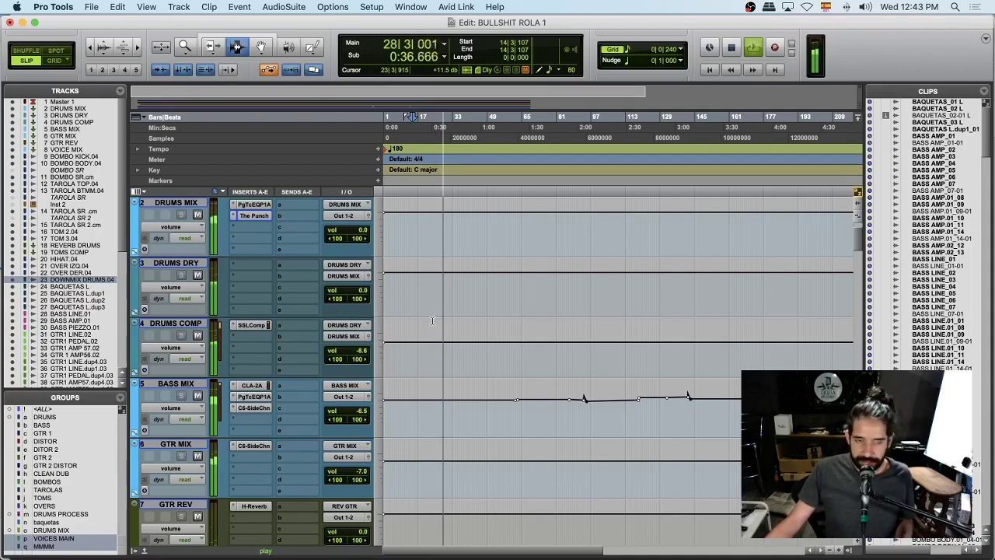
{"action": "key", "text": "space"}
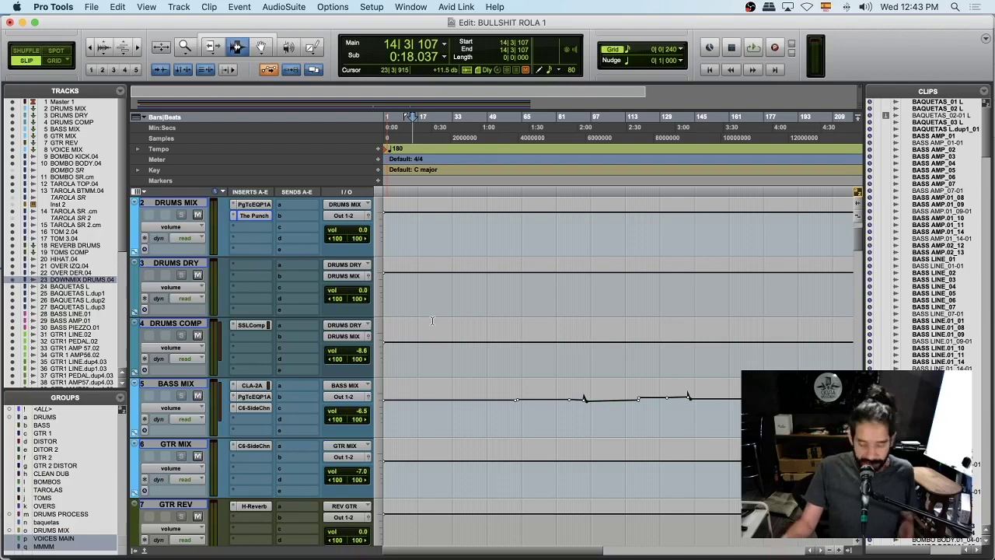
Switch to Chrome, load cicutarecords.com in a new tab, and go to its online courses and workshops page.
{"action": "key", "text": "super+Tab"}
{"action": "key", "text": "super+Tab"}
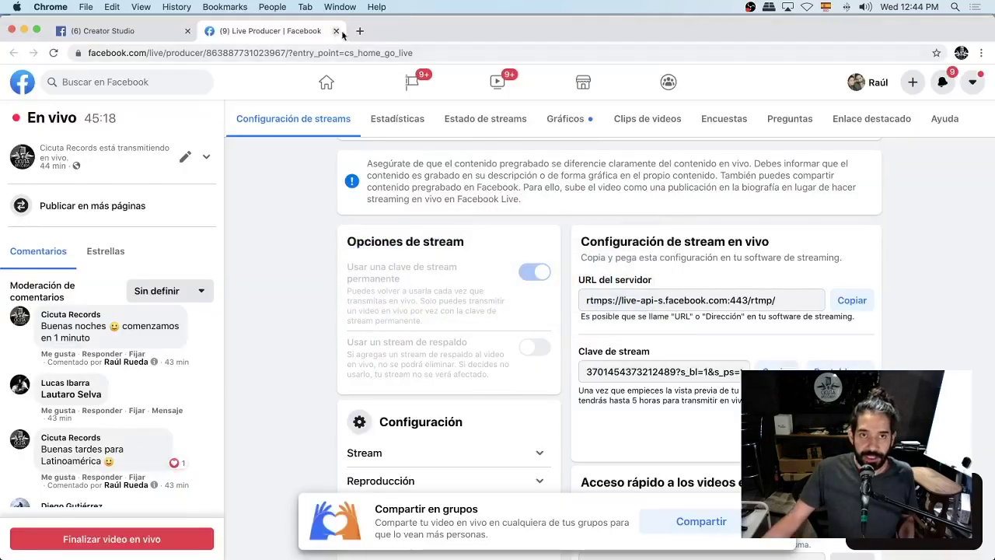
{"action": "left_click", "coordinate": [359, 31]}
{"action": "type", "text": "ci"}
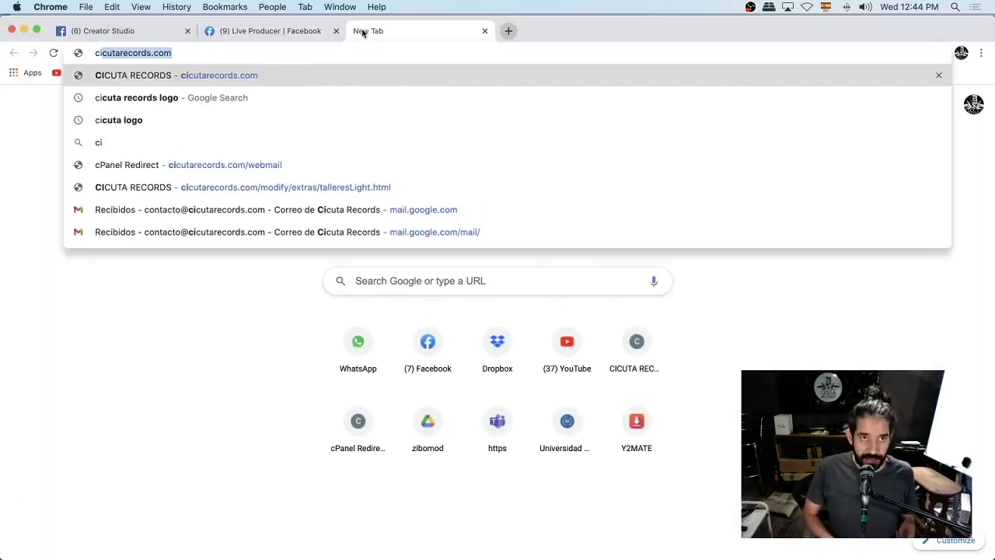
{"action": "key", "text": "Return"}
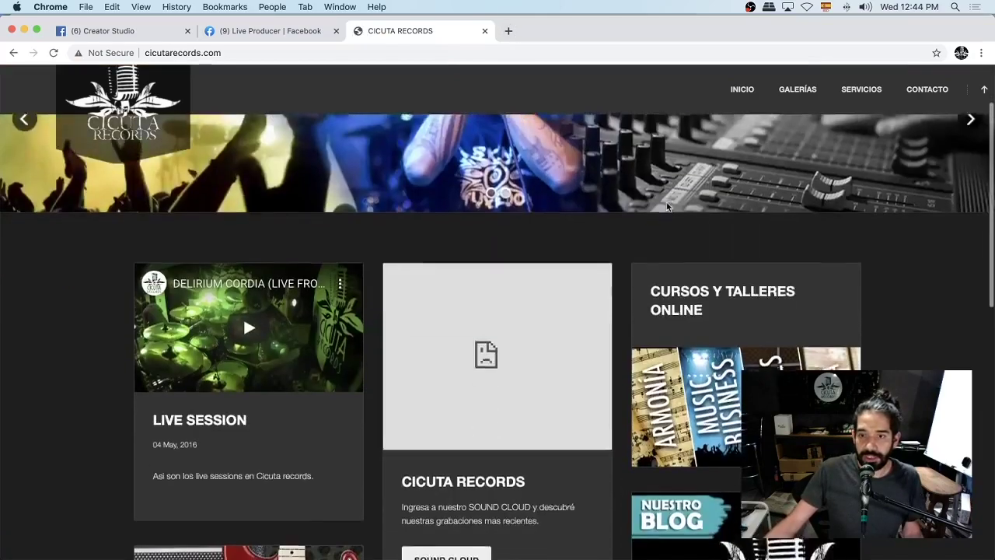
{"action": "scroll", "coordinate": [665, 206], "scroll_direction": "down", "scroll_amount": 3}
{"action": "left_click", "coordinate": [735, 244]}
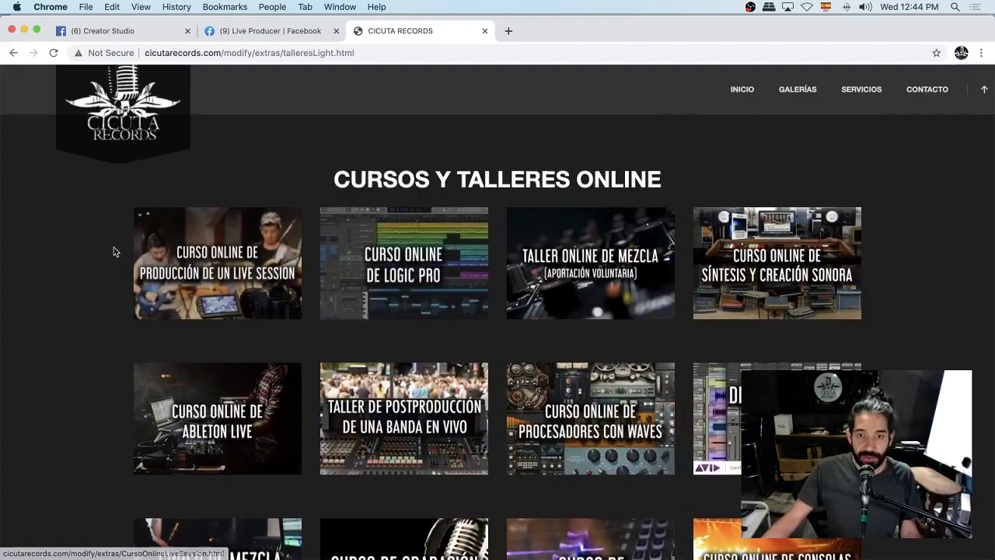
Browse the CURSOS Y TALLERES ONLINE catalogue, checking the Logic Pro, synthesis, mixing workshop and Pro Tools course details.
{"action": "scroll", "coordinate": [113, 251], "scroll_direction": "down", "scroll_amount": 10}
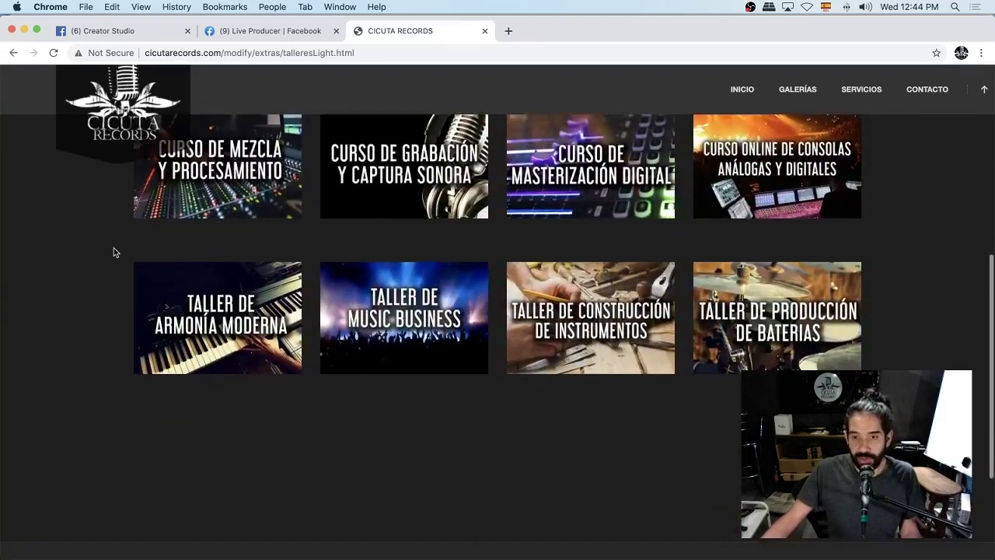
{"action": "scroll", "coordinate": [114, 251], "scroll_direction": "up", "scroll_amount": 10}
{"action": "scroll", "coordinate": [113, 251], "scroll_direction": "down", "scroll_amount": 4}
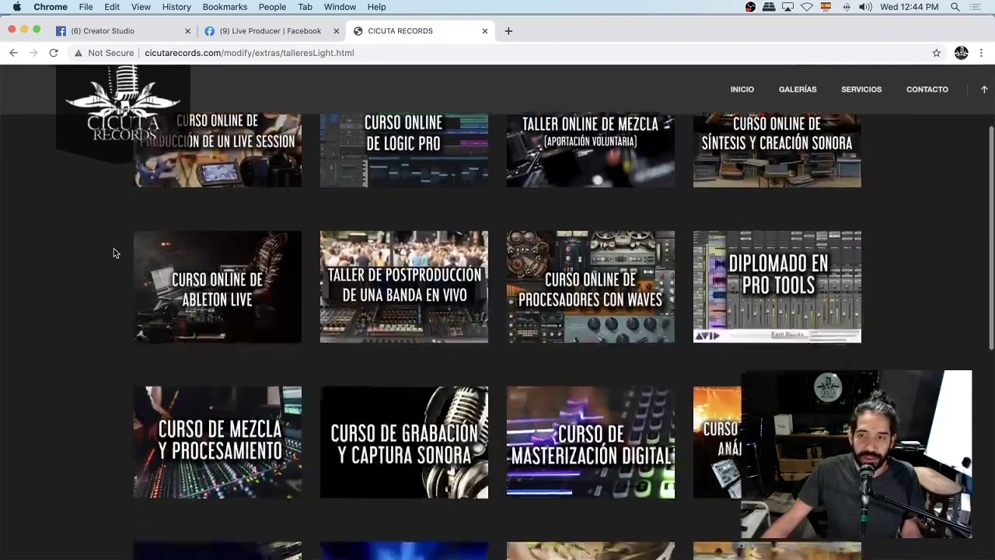
{"action": "scroll", "coordinate": [577, 222], "scroll_direction": "up", "scroll_amount": 4}
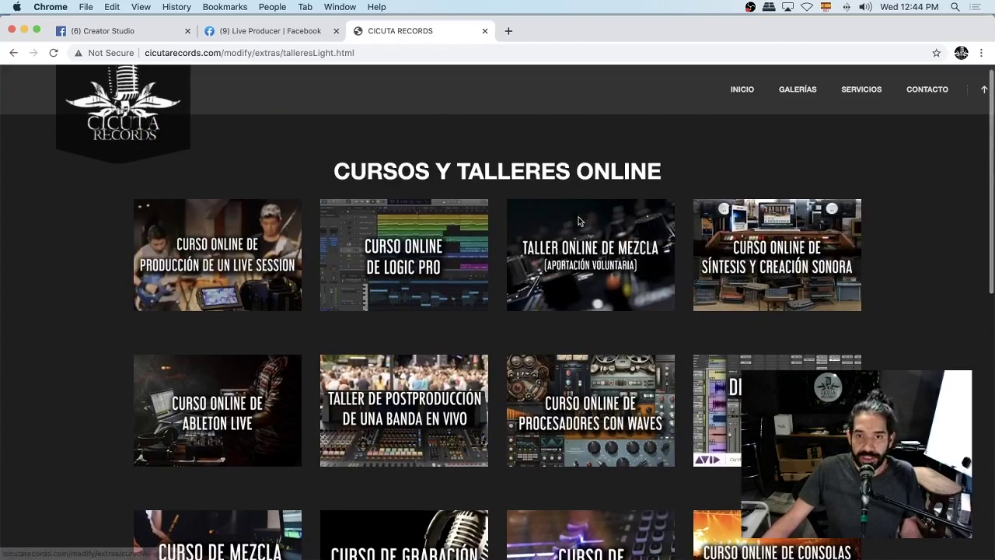
{"action": "mouse_move", "coordinate": [434, 264]}
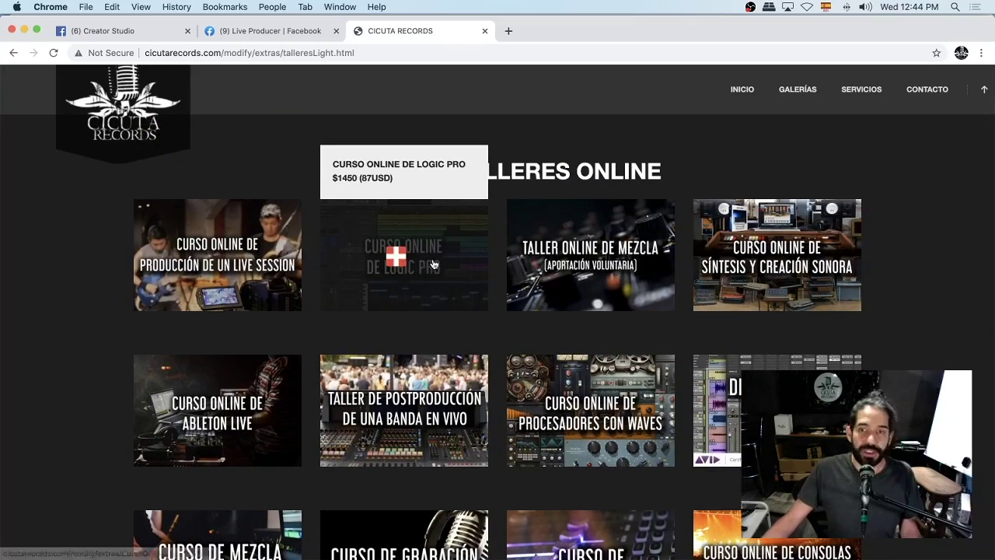
{"action": "mouse_move", "coordinate": [722, 229]}
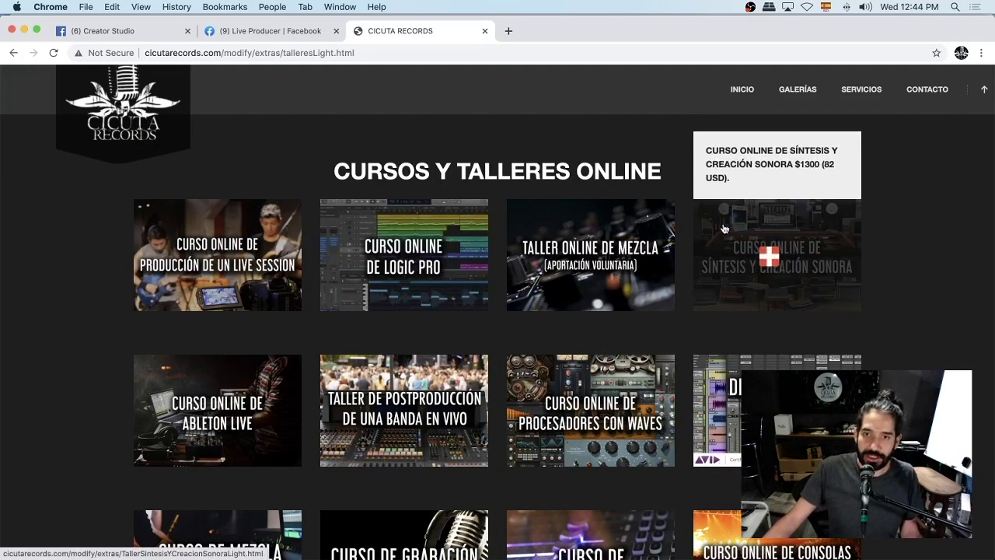
{"action": "mouse_move", "coordinate": [243, 407]}
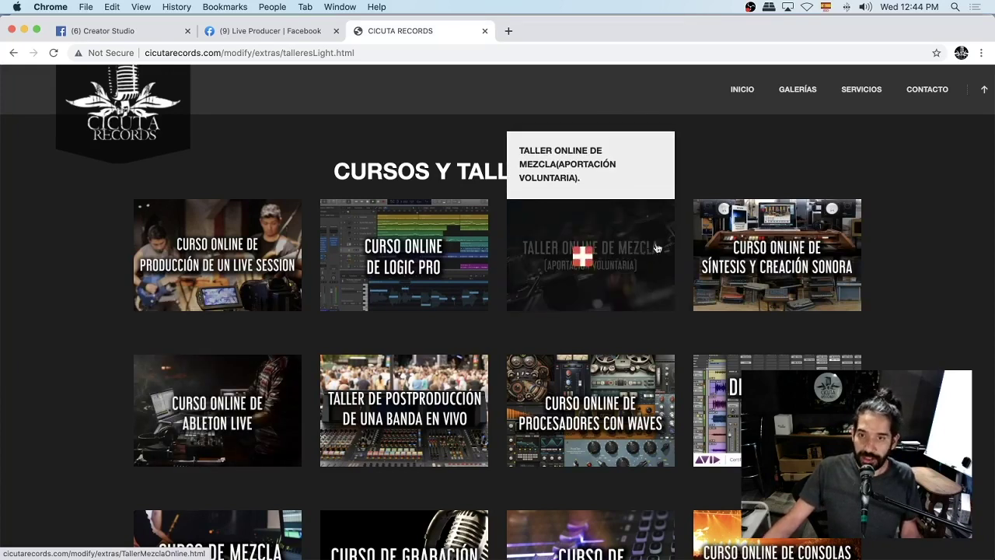
{"action": "mouse_move", "coordinate": [845, 242]}
{"action": "scroll", "coordinate": [795, 262], "scroll_direction": "down", "scroll_amount": 5}
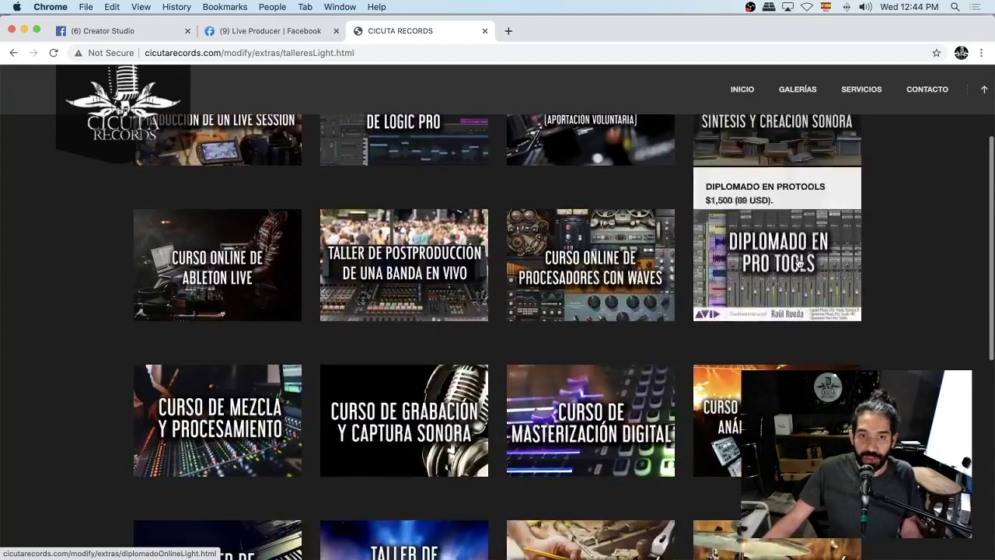
Look over the live session course and the rest of the online catalogue, and switch back to Pro Tools.
{"action": "scroll", "coordinate": [611, 242], "scroll_direction": "up", "scroll_amount": 3}
{"action": "mouse_move", "coordinate": [272, 240]}
{"action": "scroll", "coordinate": [271, 241], "scroll_direction": "up", "scroll_amount": 1}
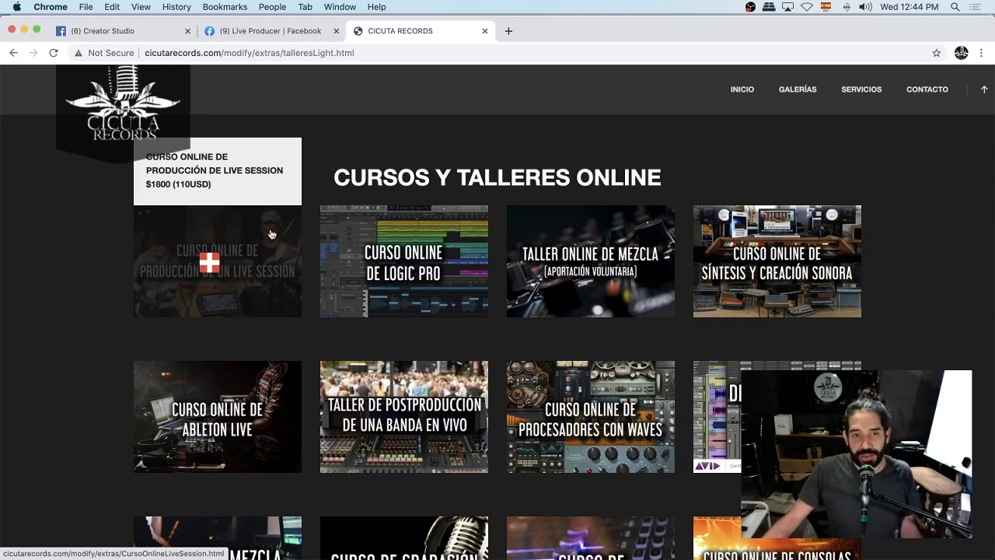
{"action": "scroll", "coordinate": [915, 225], "scroll_direction": "down", "scroll_amount": 3}
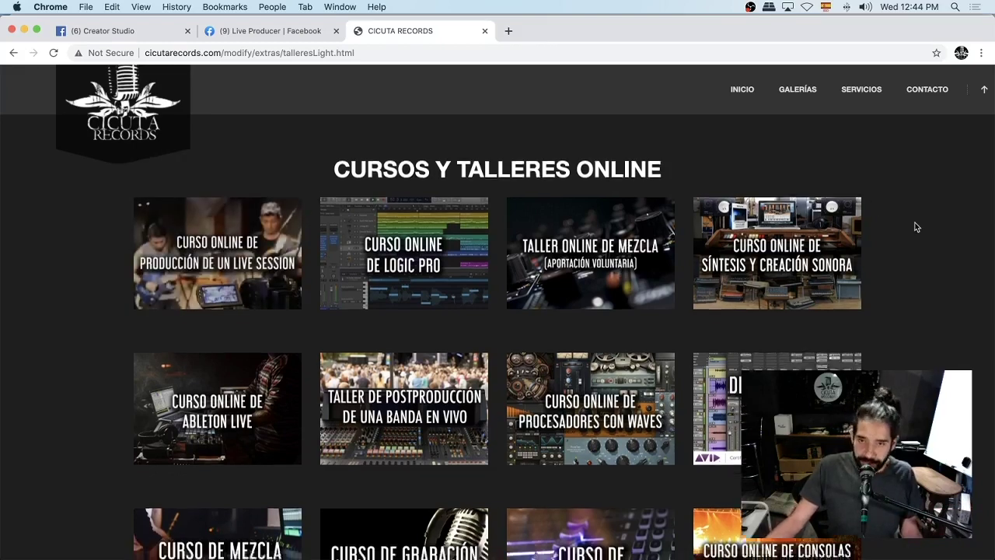
{"action": "scroll", "coordinate": [914, 226], "scroll_direction": "up", "scroll_amount": 3}
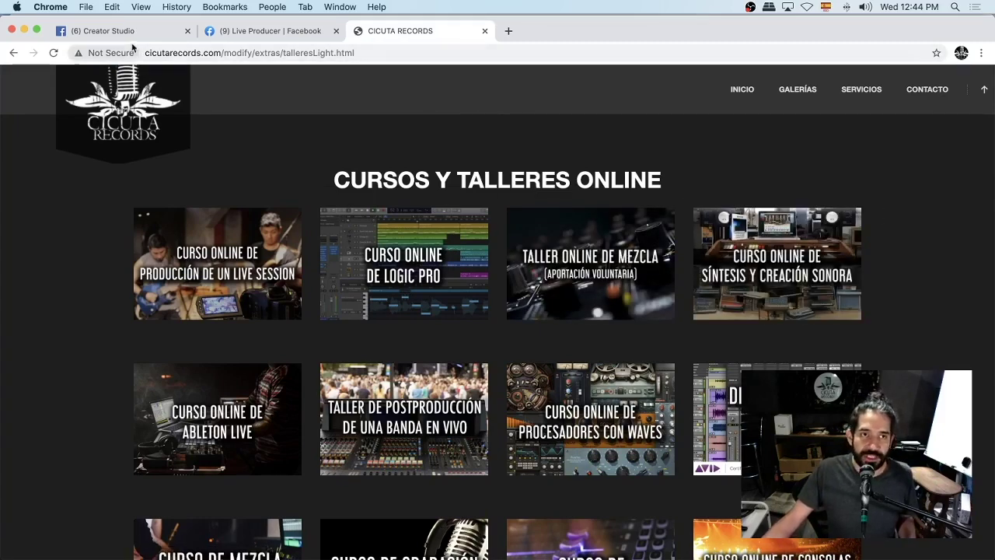
{"action": "key", "text": "super+Tab"}
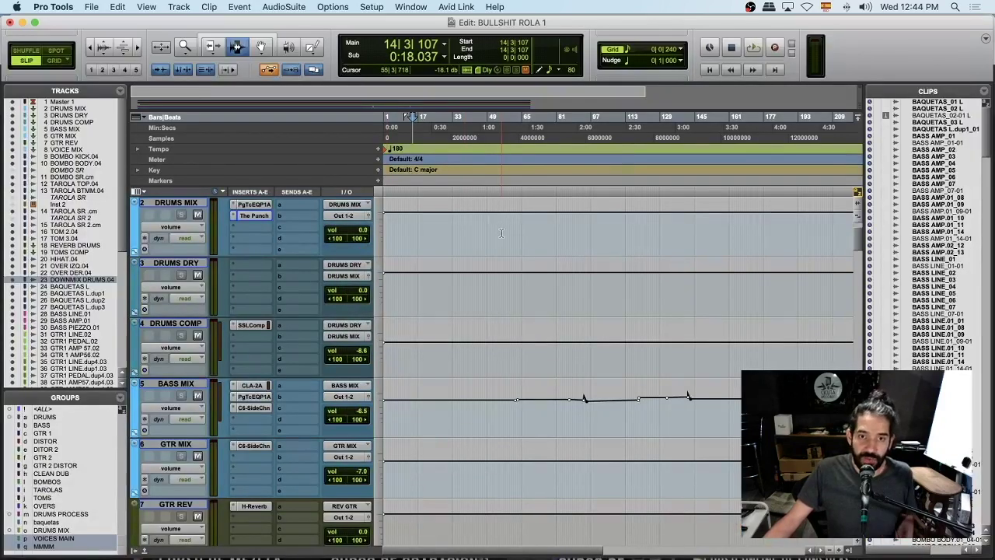
{"action": "key", "text": "super+Tab"}
{"action": "key", "text": "super+Tab"}
{"action": "key", "text": "super+Tab"}
{"action": "key", "text": "super+Tab"}
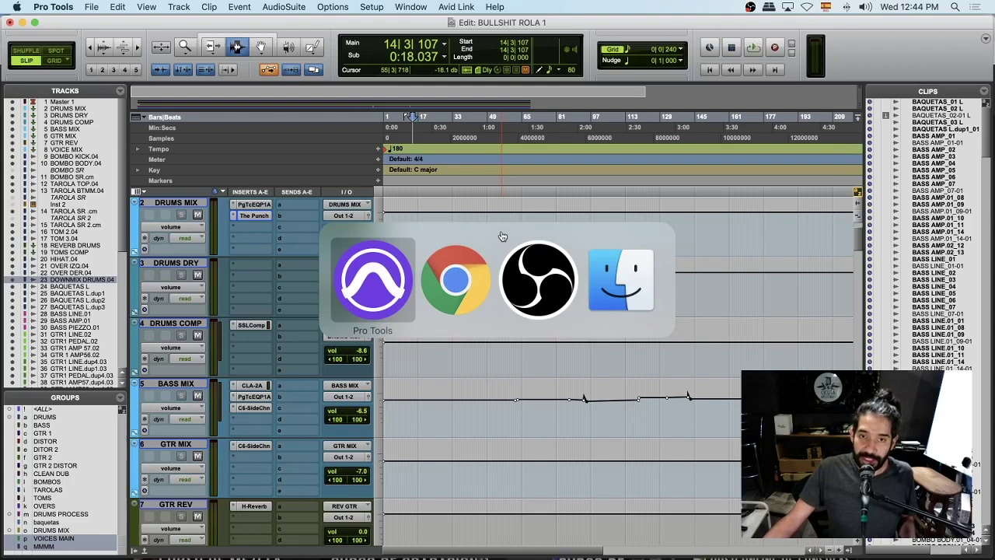
{"action": "key", "text": "super+Tab"}
{"action": "key", "text": "super+Tab"}
{"action": "key", "text": "super+Tab"}
{"action": "key", "text": "super+Tab"}
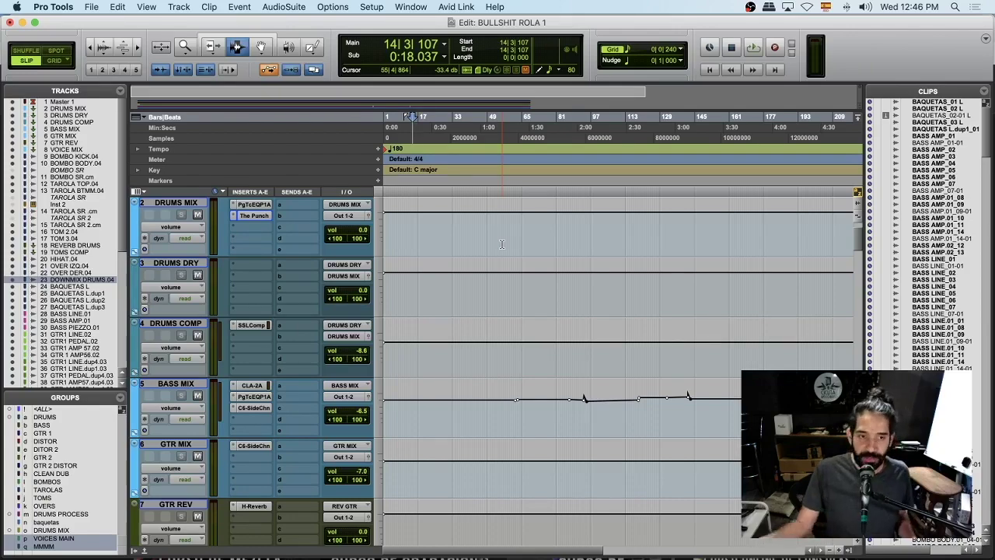
Solo the DOWNMIX DRUMS.04 track, play it from bar 7 while temporarily raising its volume to about -7 dB, and stop playback.
{"action": "scroll", "coordinate": [517, 325], "scroll_direction": "down", "scroll_amount": 10}
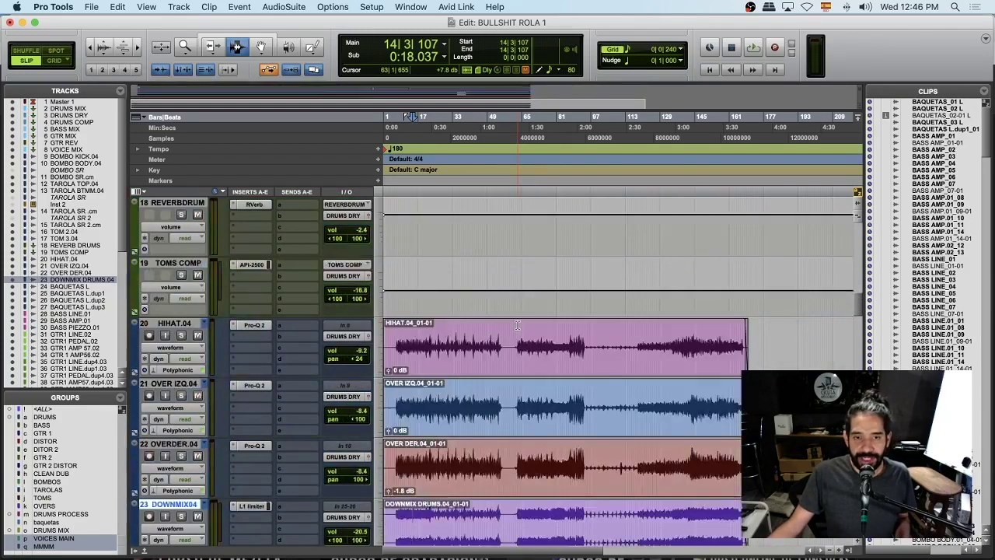
{"action": "left_click", "coordinate": [398, 338]}
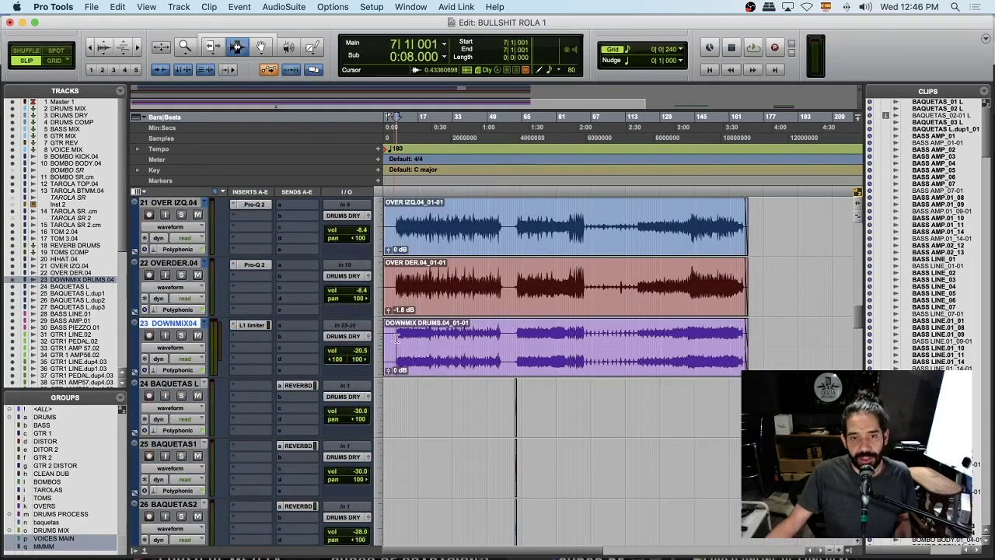
{"action": "left_click", "coordinate": [181, 335]}
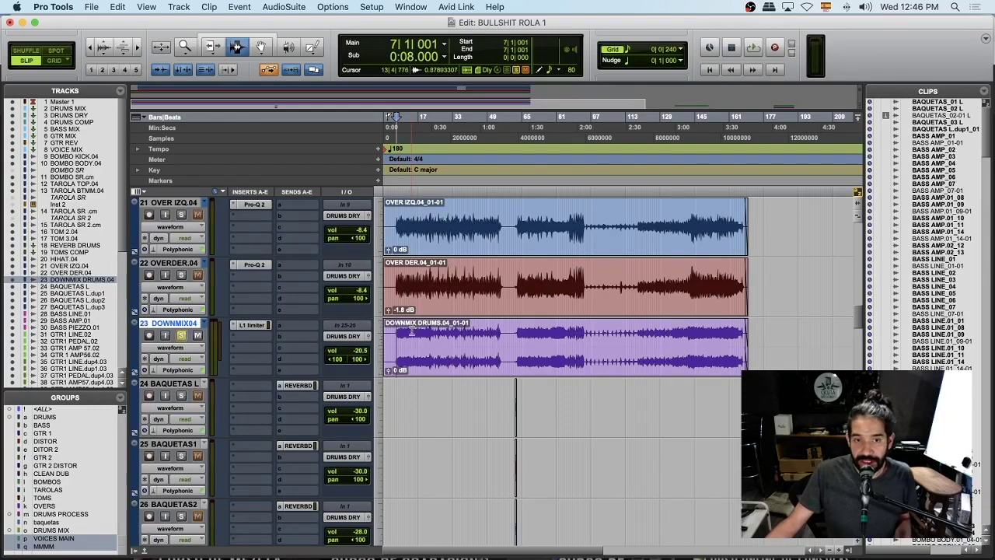
{"action": "key", "text": "space"}
{"action": "left_click_drag", "start_coordinate": [359, 351], "coordinate": [360, 343]}
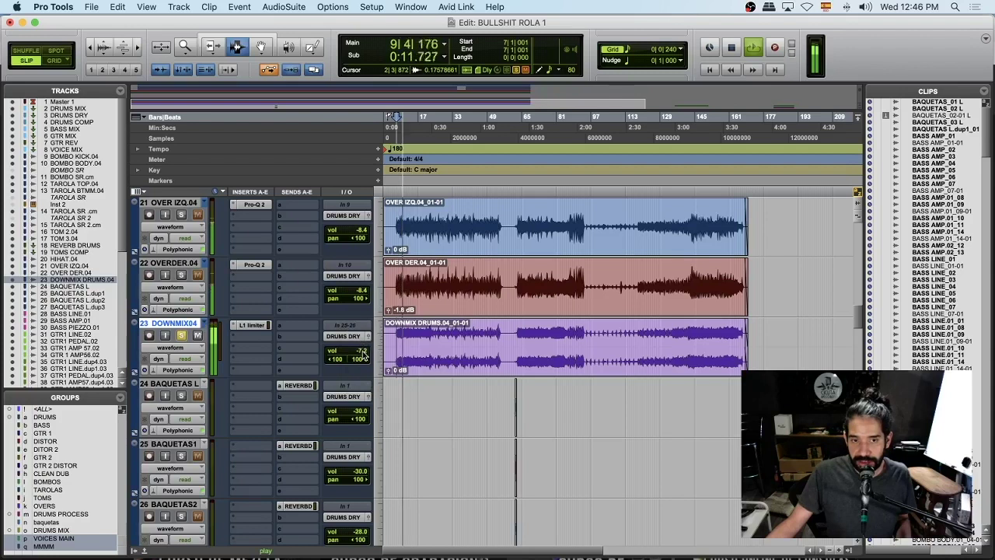
{"action": "key", "text": "space"}
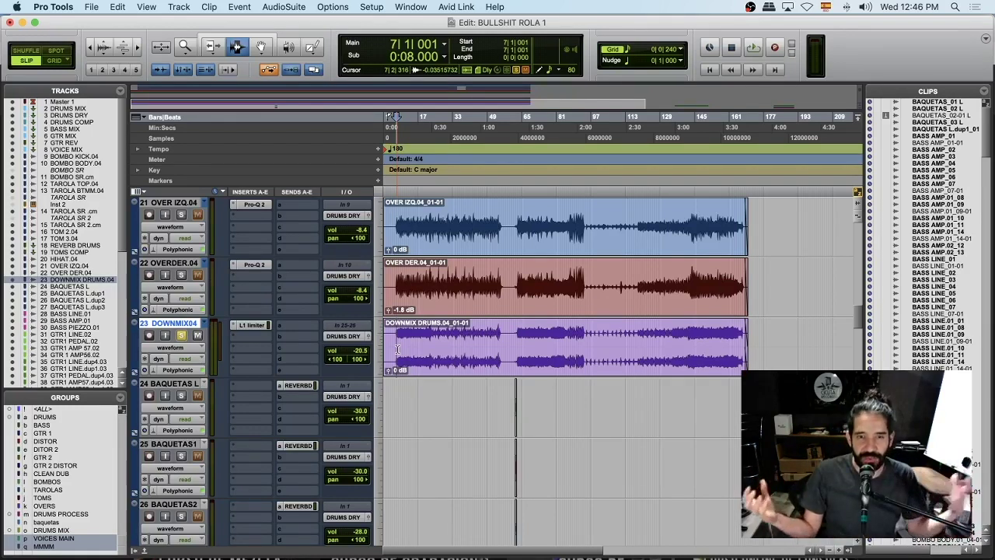
Unsolo the DOWNMIX DRUMS.04 track, inspect the threshold and ceiling settings of its L1 limiter, and close the plug-in.
{"action": "left_click", "coordinate": [182, 335]}
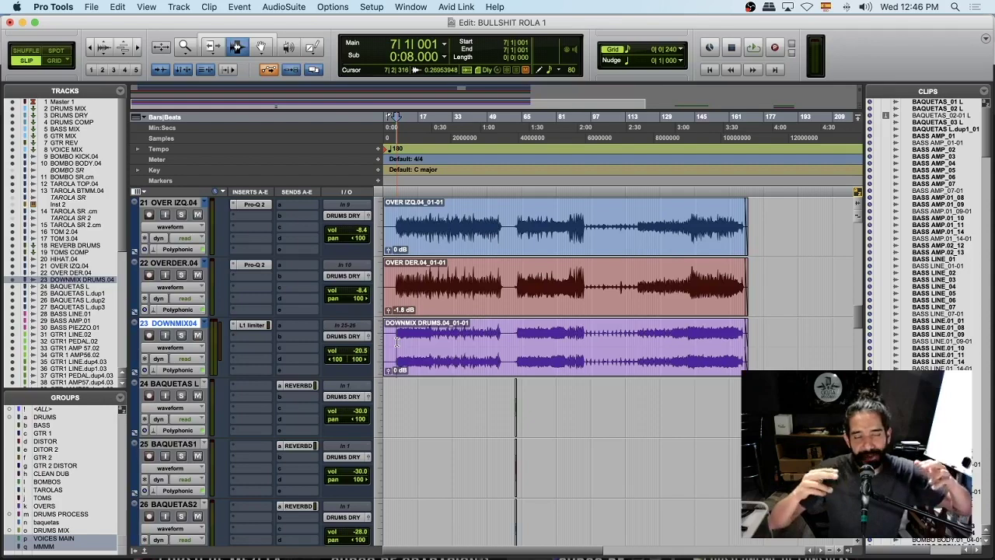
{"action": "left_click", "coordinate": [253, 326]}
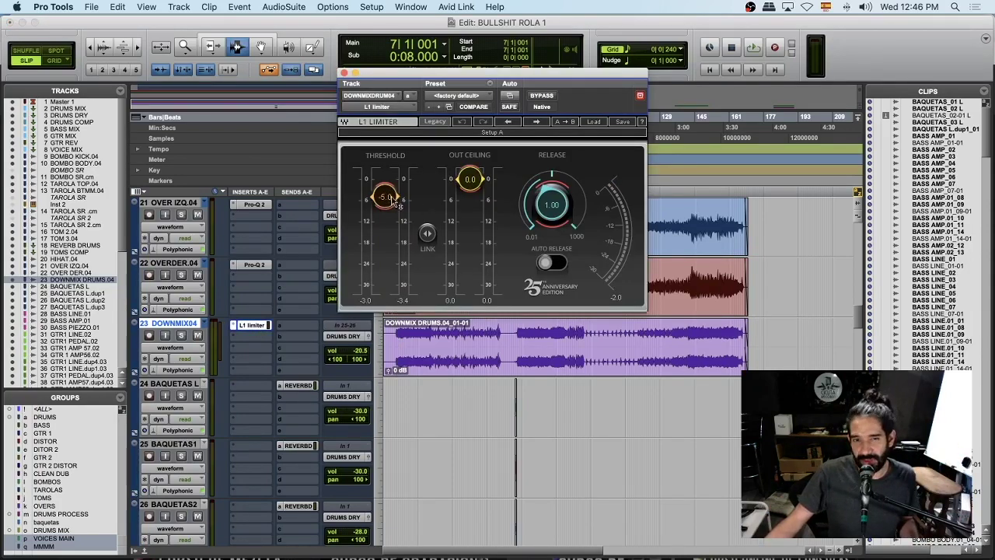
{"action": "left_click", "coordinate": [344, 73]}
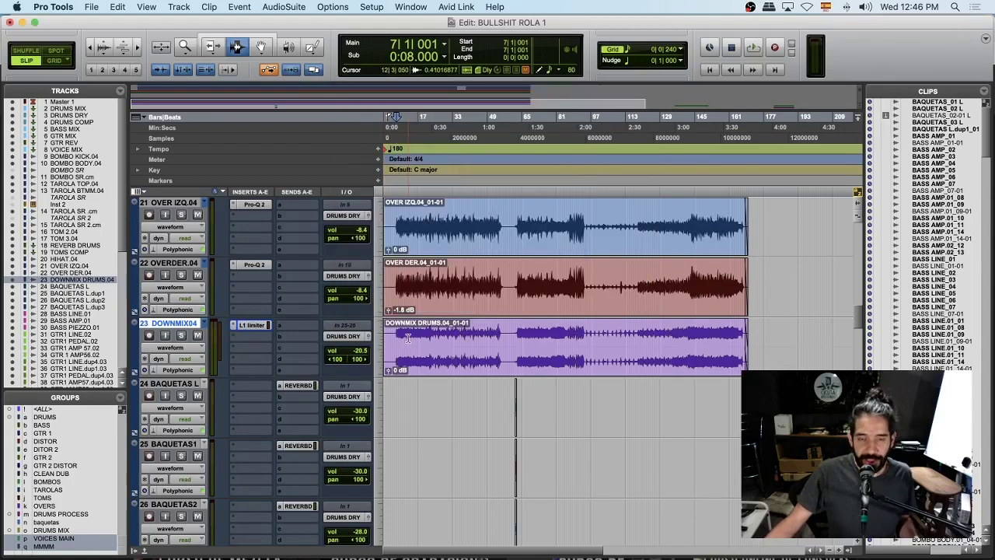